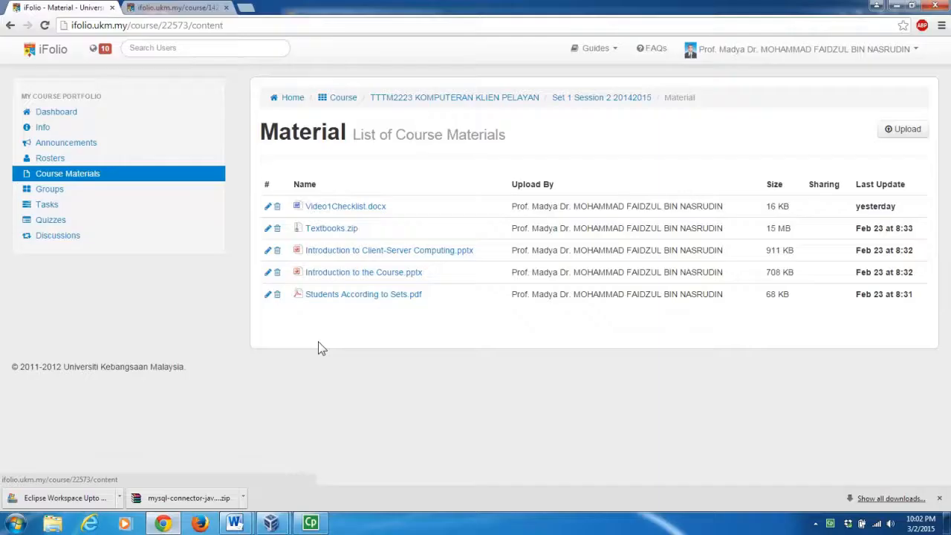
# Load mysql.com in a new Chrome tab and go to its Community downloads listing.
pyautogui.click(246, 9)
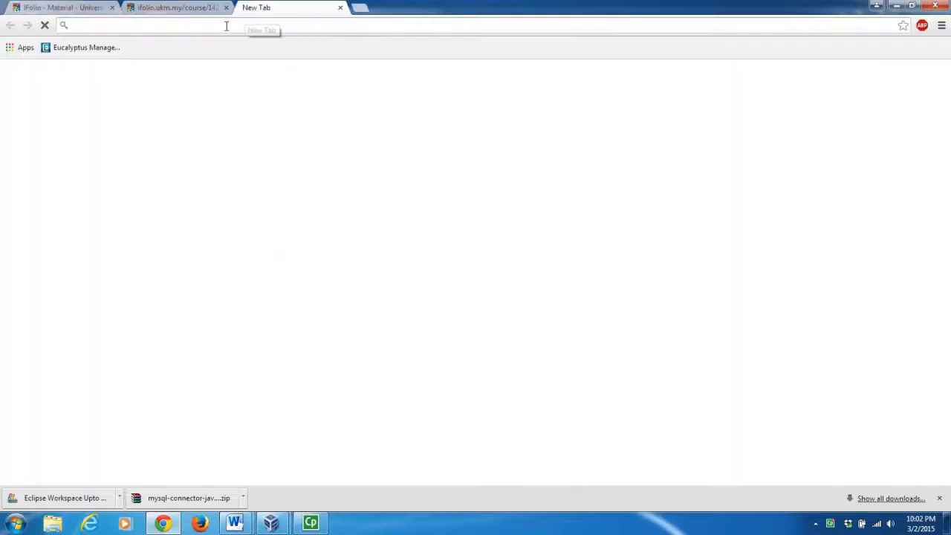
pyautogui.write('mysql.com')
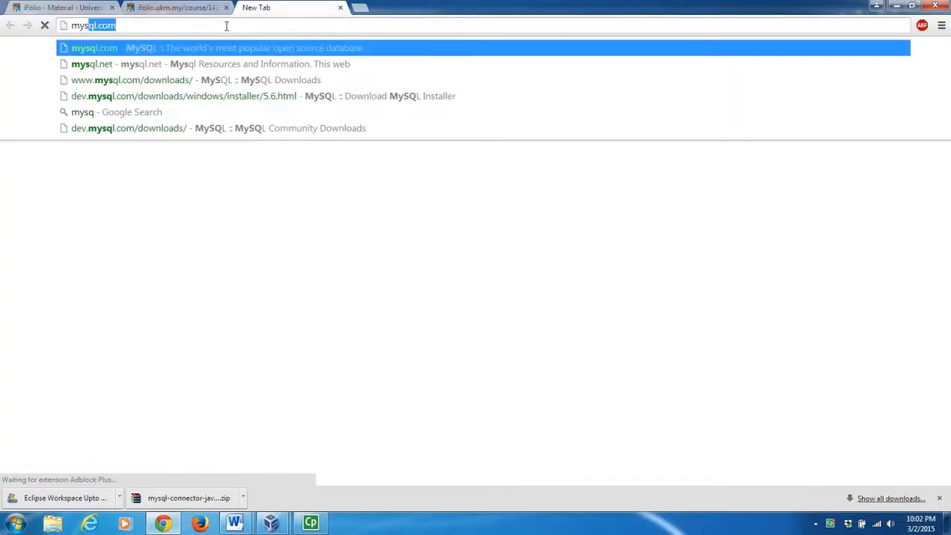
pyautogui.press('Return')
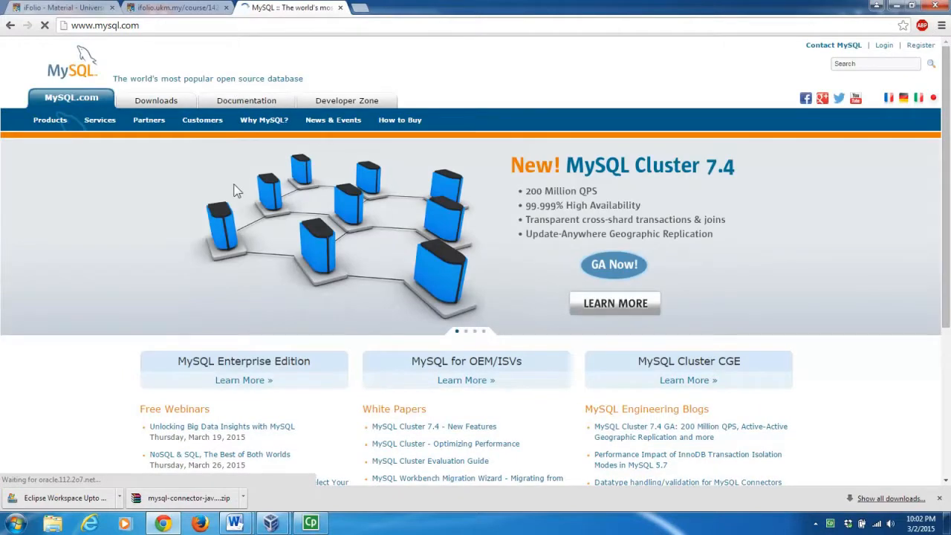
pyautogui.click(154, 104)
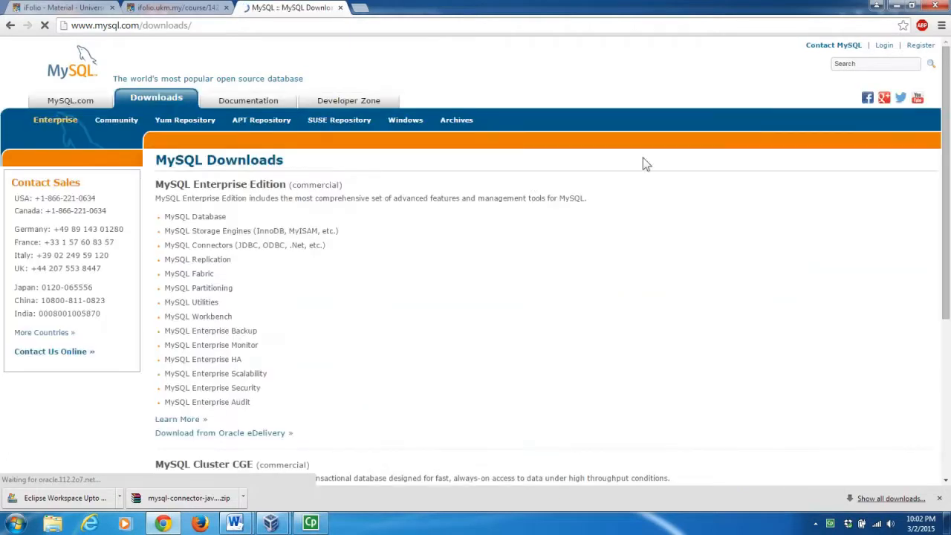
pyautogui.moveTo(946, 131); pyautogui.dragTo(946, 232)
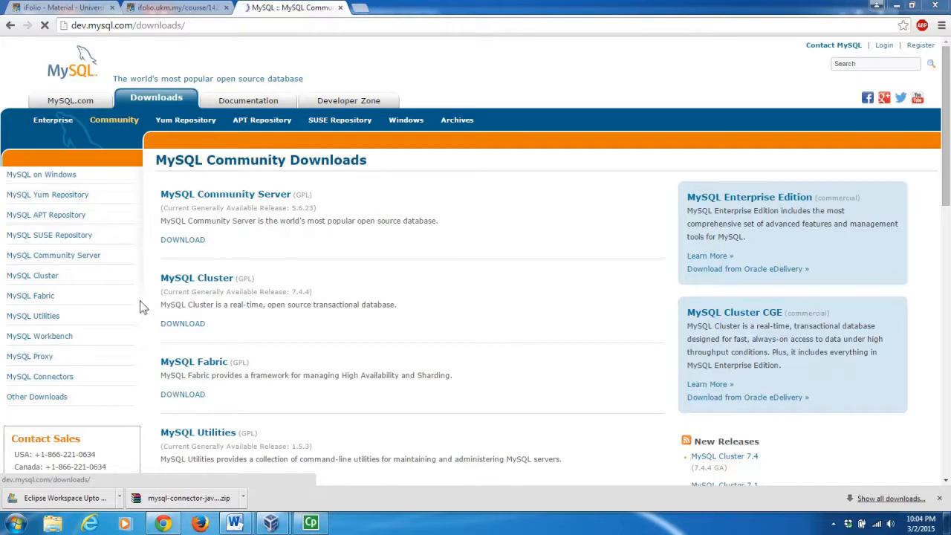
# Open the MySQL Community Server page, then the MySQL Installer download page.
pyautogui.click(206, 195)
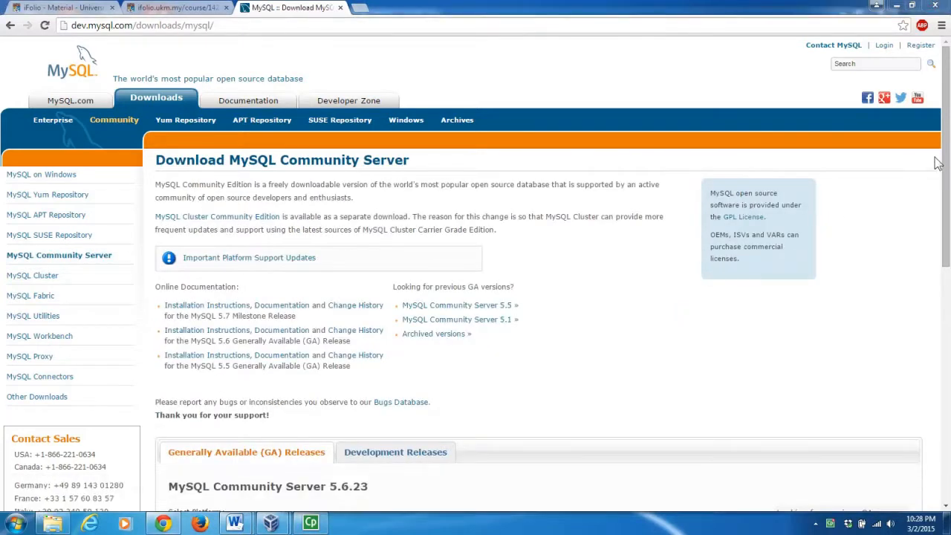
pyautogui.moveTo(945, 162); pyautogui.dragTo(945, 388)
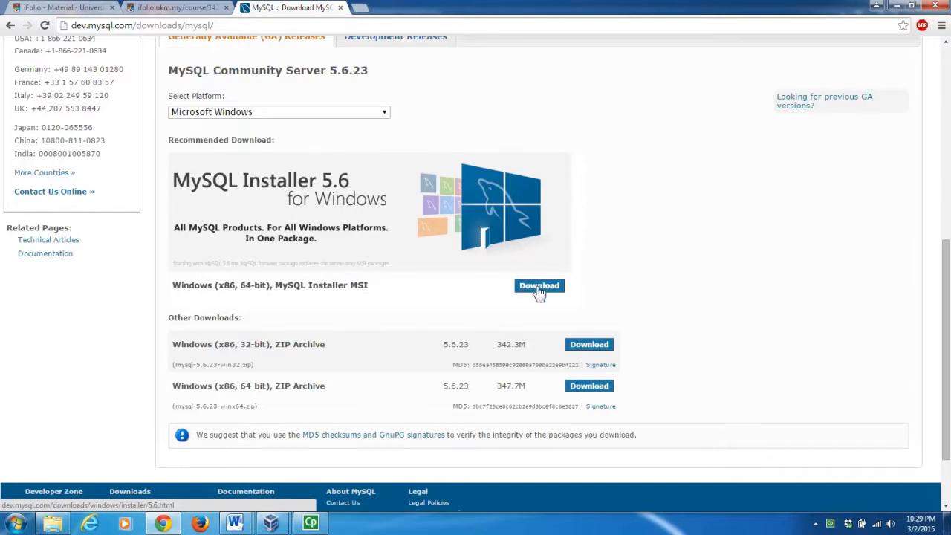
pyautogui.click(538, 288)
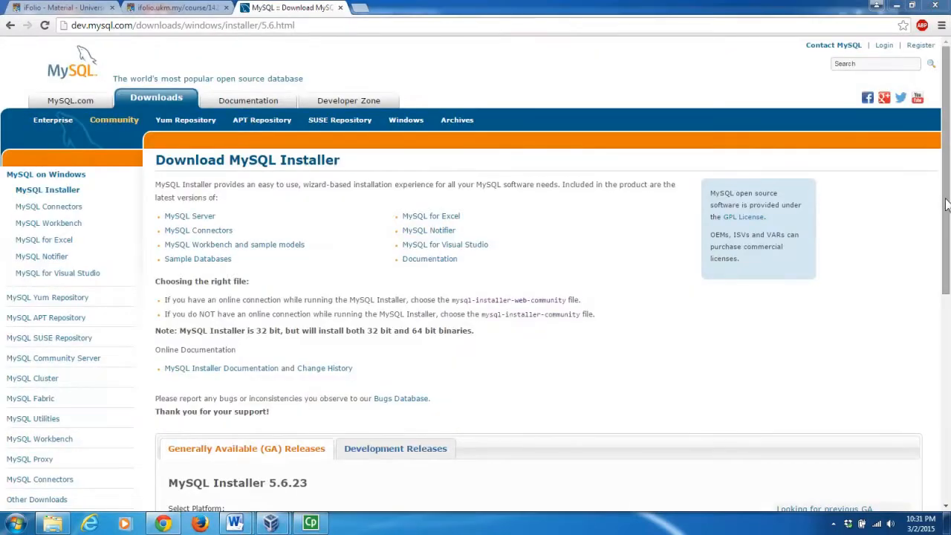
pyautogui.moveTo(946, 208); pyautogui.dragTo(944, 343)
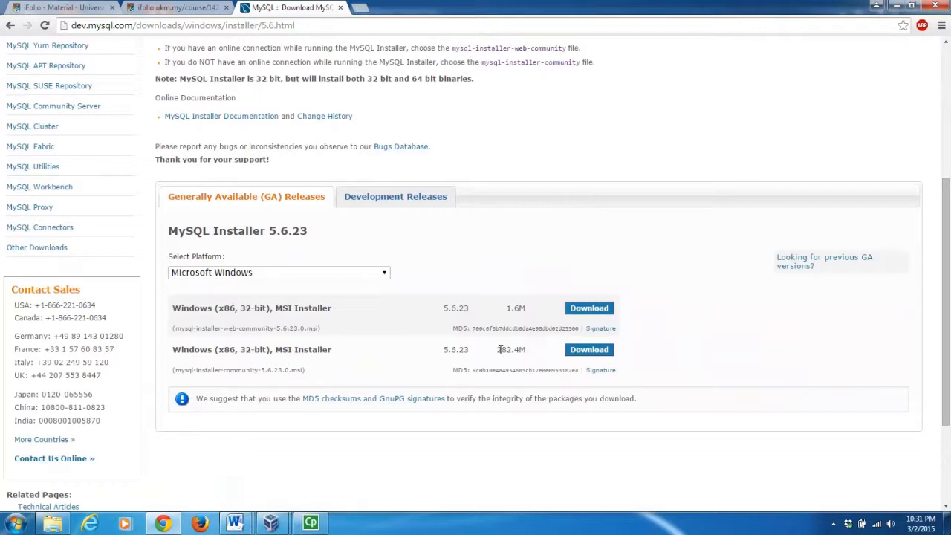
# Highlight the 282.4M full installer's size and 32-bit note, then start its offline download.
pyautogui.moveTo(496, 350); pyautogui.dragTo(525, 352)
pyautogui.moveTo(240, 349); pyautogui.dragTo(268, 350)
pyautogui.moveTo(155, 78); pyautogui.dragTo(480, 75)
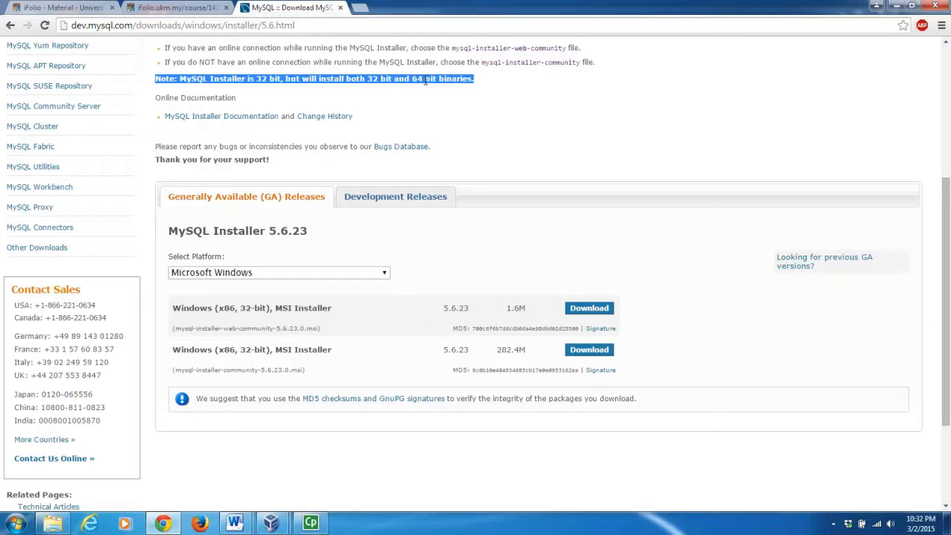
pyautogui.click(602, 352)
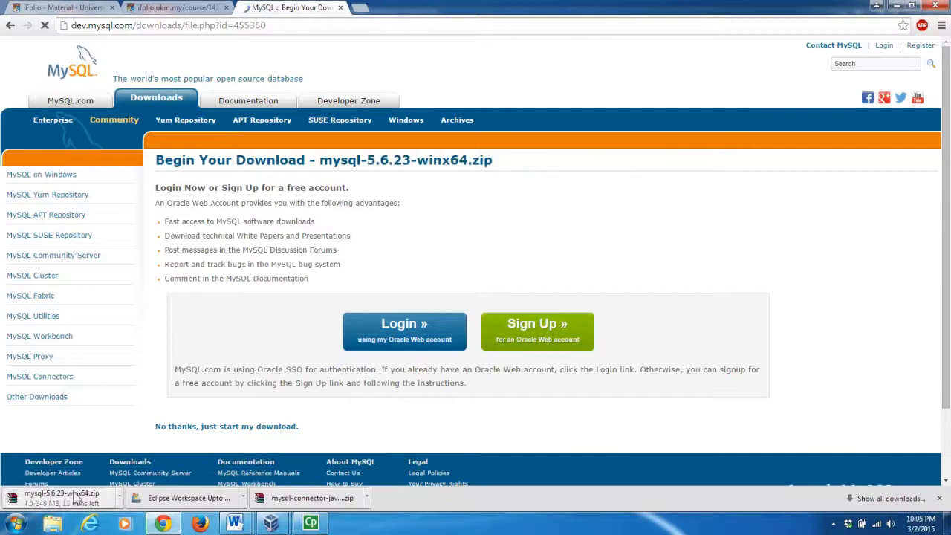
# Download the MySQL Workbench 6.2.4 64-bit MSI (25.7 MB) without logging in.
pyautogui.click(64, 341)
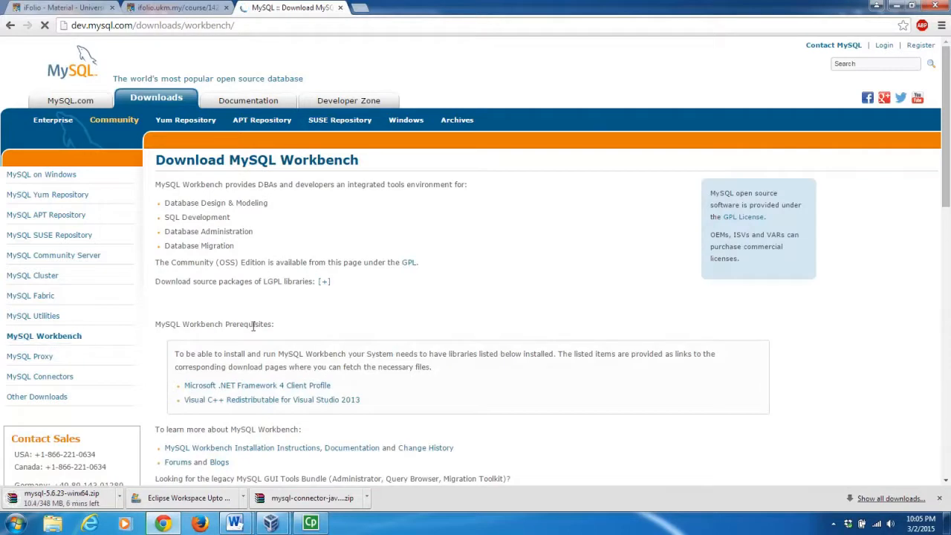
pyautogui.moveTo(942, 167); pyautogui.dragTo(944, 387)
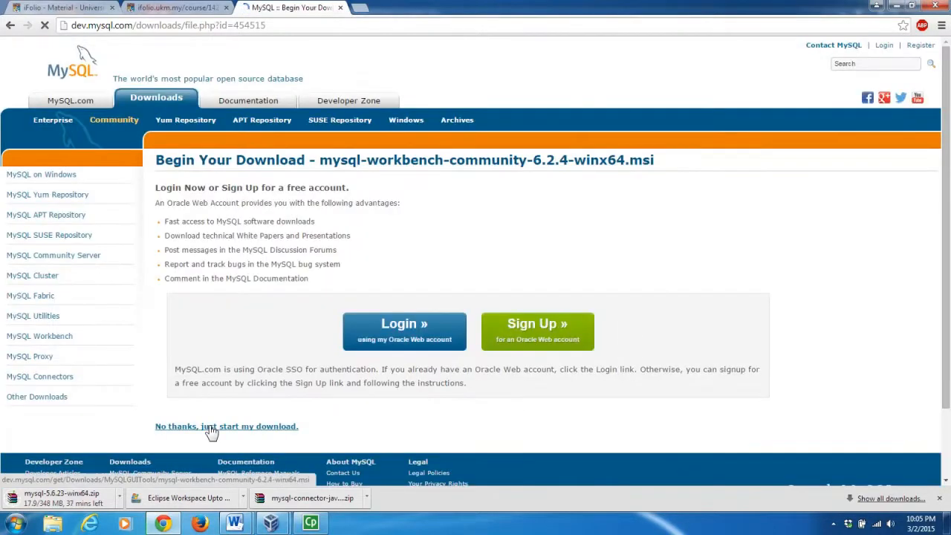
pyautogui.click(212, 427)
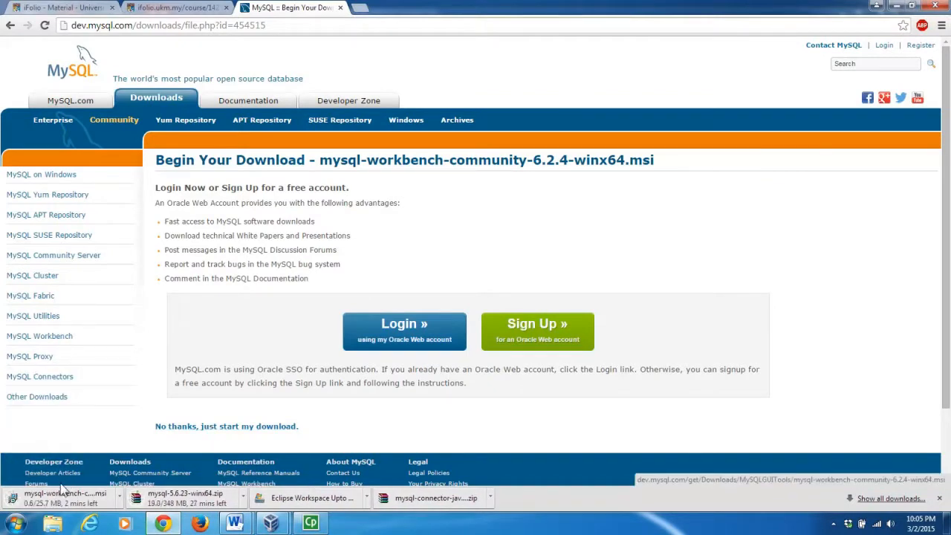
# Go to MySQL Connectors > Connector/J and set the platform to Platform Independent.
pyautogui.click(64, 378)
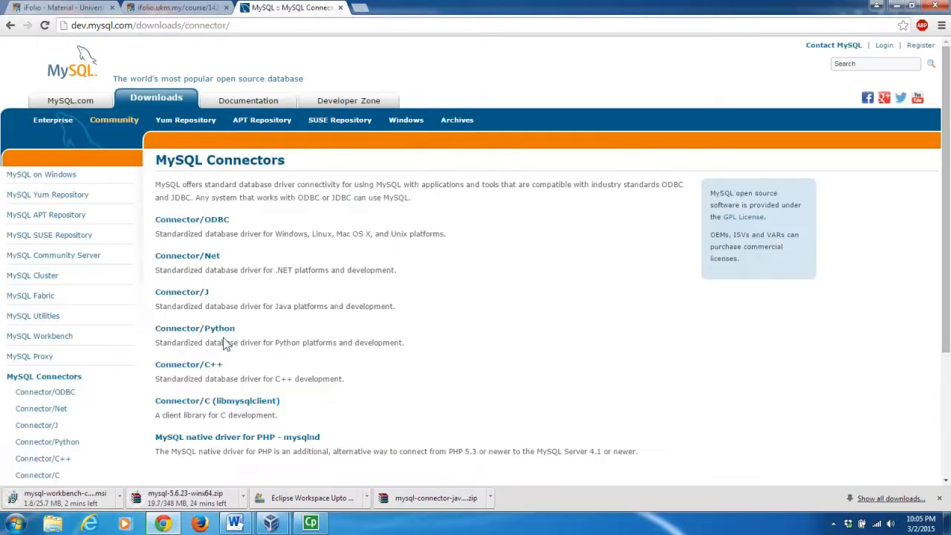
pyautogui.scroll(-1, 496, 257)
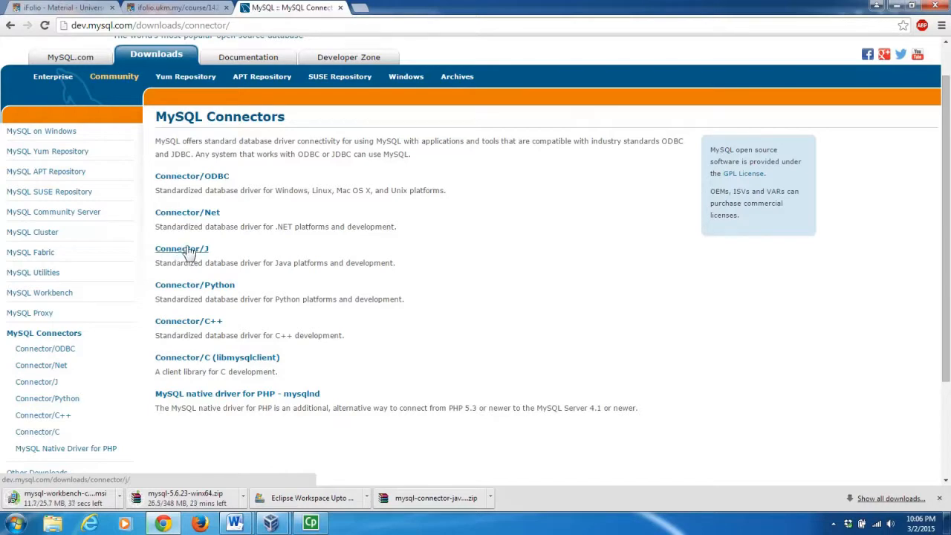
pyautogui.click(189, 250)
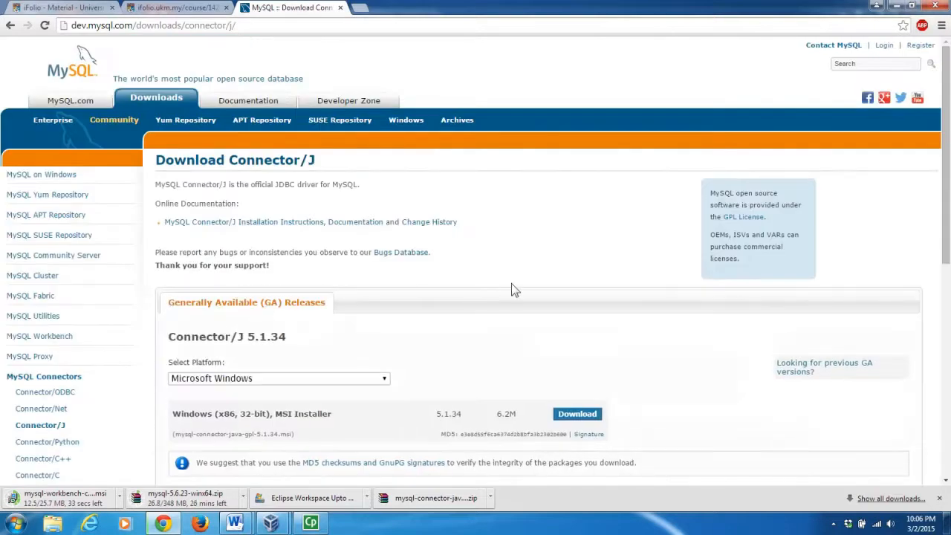
pyautogui.moveTo(947, 216); pyautogui.dragTo(946, 277)
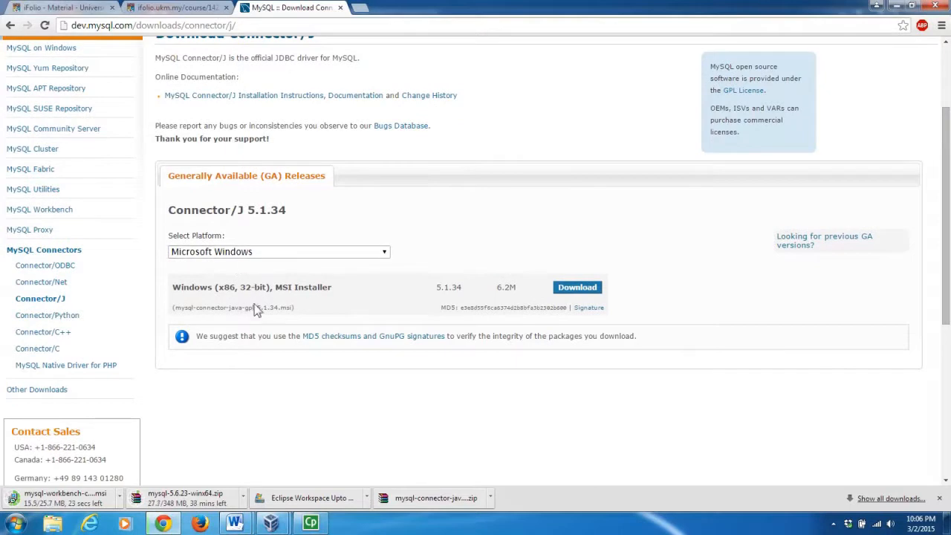
pyautogui.click(384, 253)
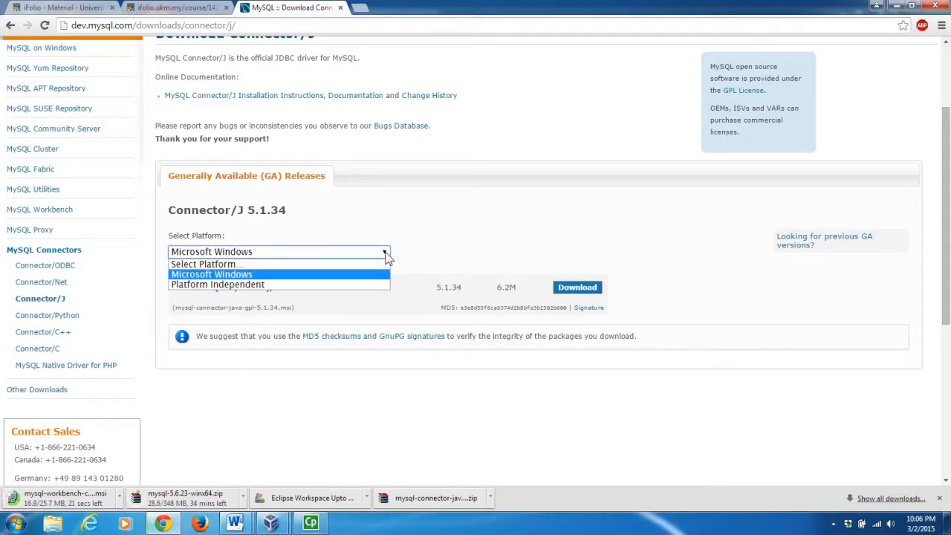
pyautogui.click(253, 286)
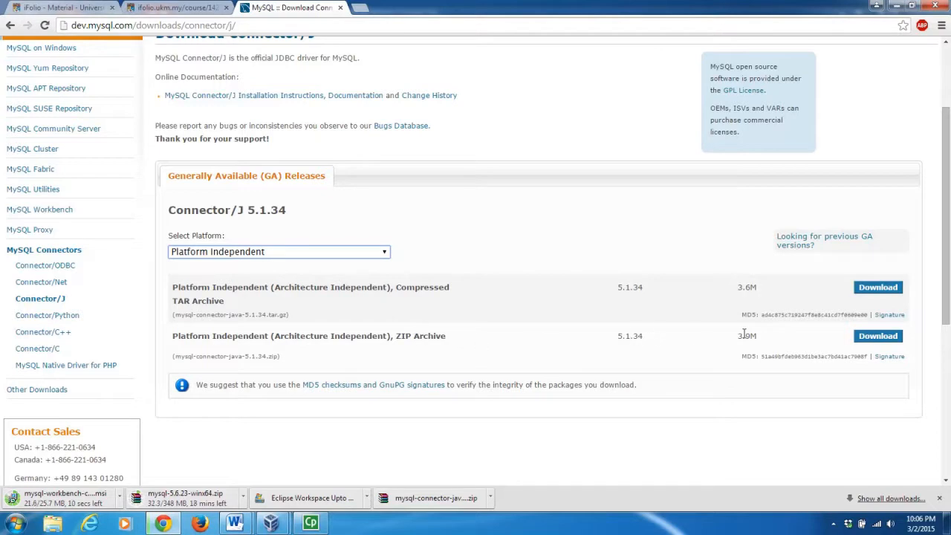
# Download the Connector/J 5.1.34 ZIP without logging in, then minimize Chrome.
pyautogui.click(867, 343)
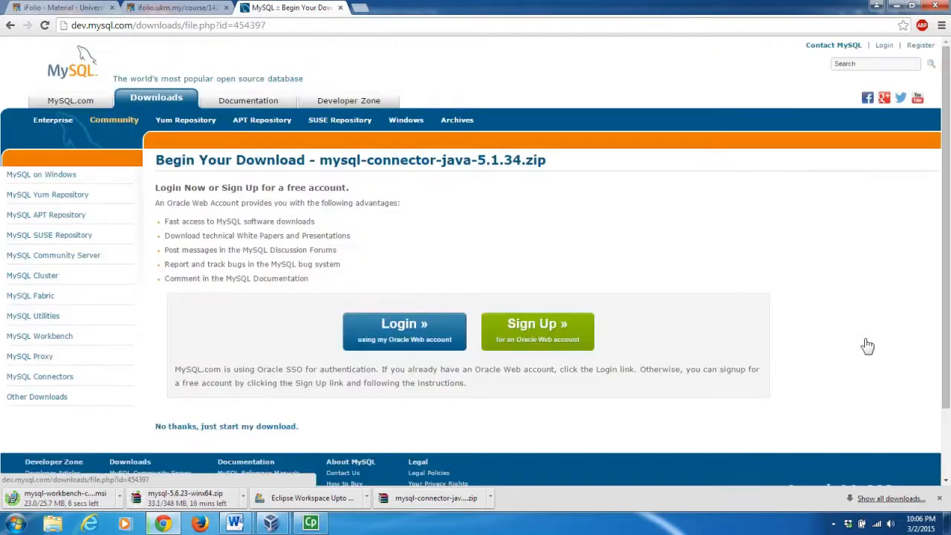
pyautogui.click(226, 427)
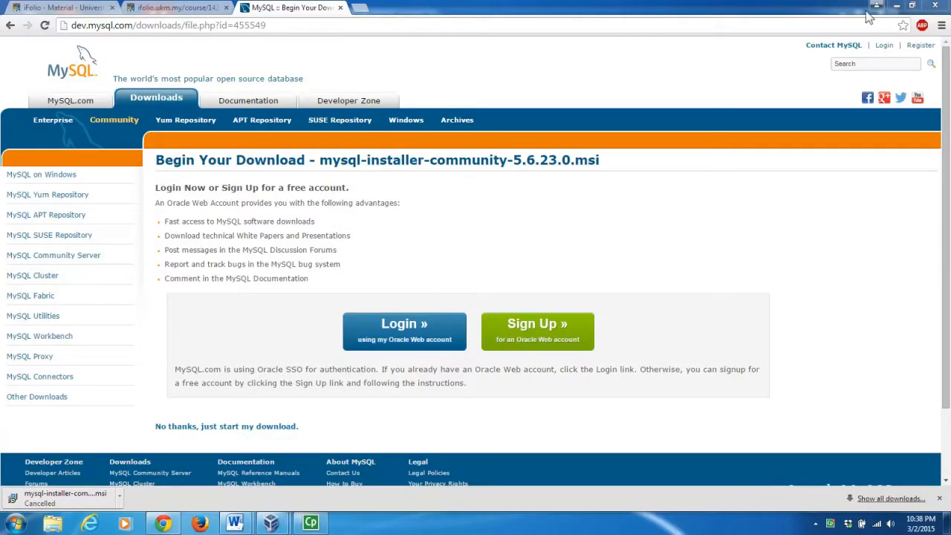
pyautogui.click(897, 7)
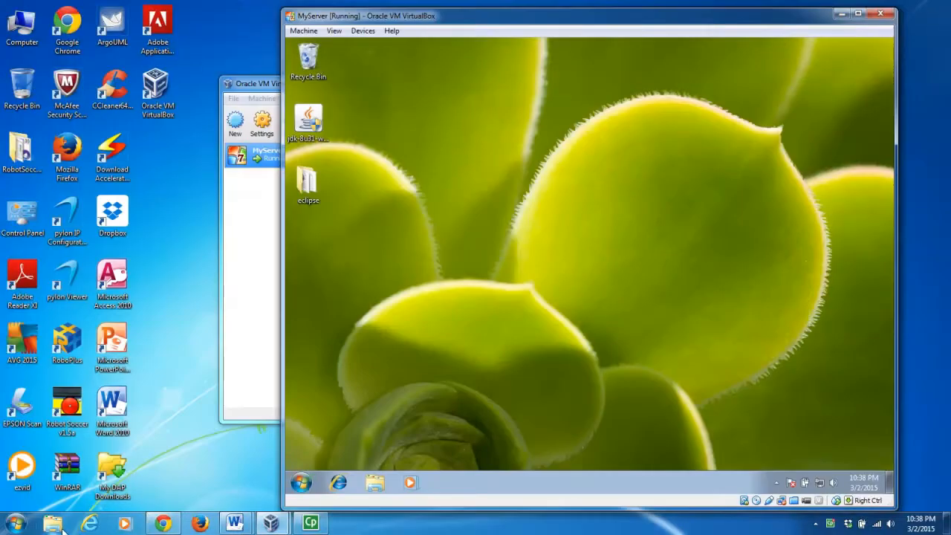
# Browse to H:\TM2223\Self-directed Tutorials\Video2\video2files and select the MySQL installer MSI.
pyautogui.click(62, 530)
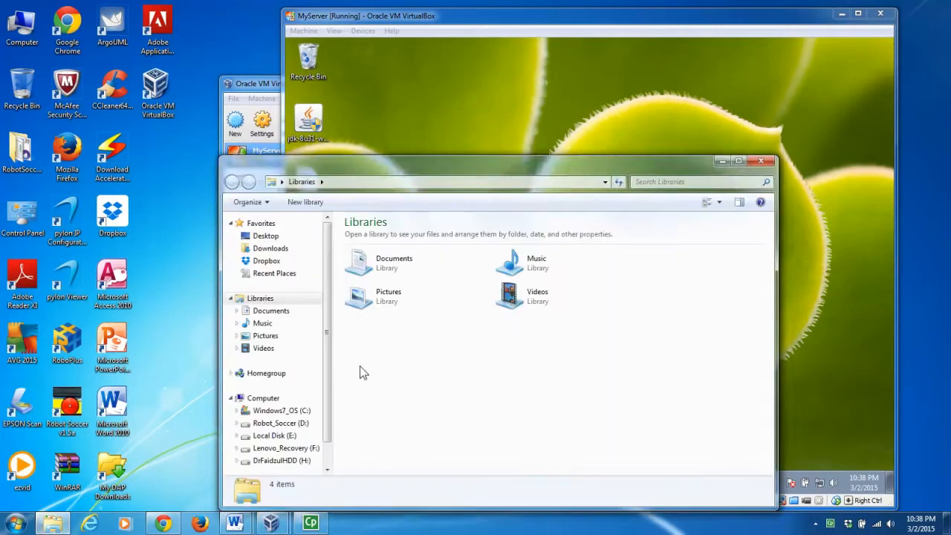
pyautogui.scroll(-2, 321, 409)
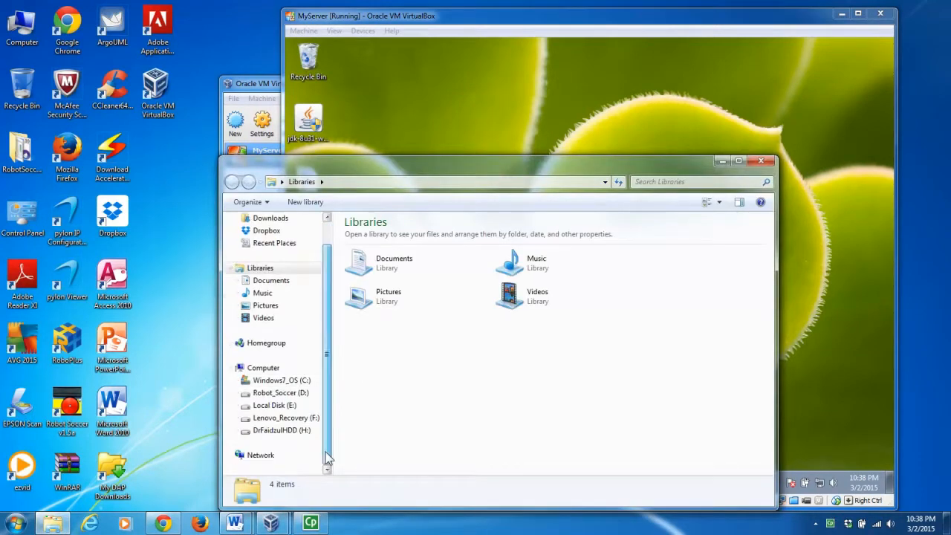
pyautogui.click(288, 430)
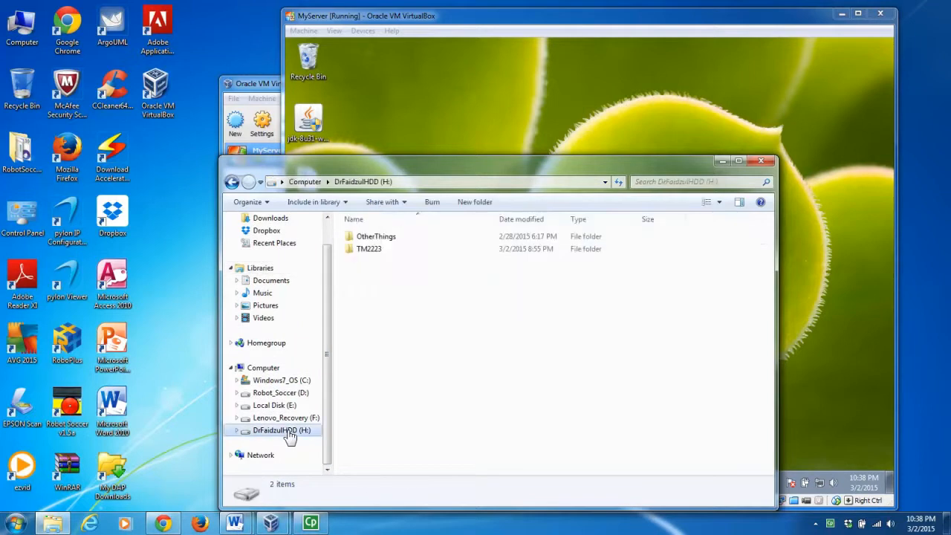
pyautogui.doubleClick(386, 247)
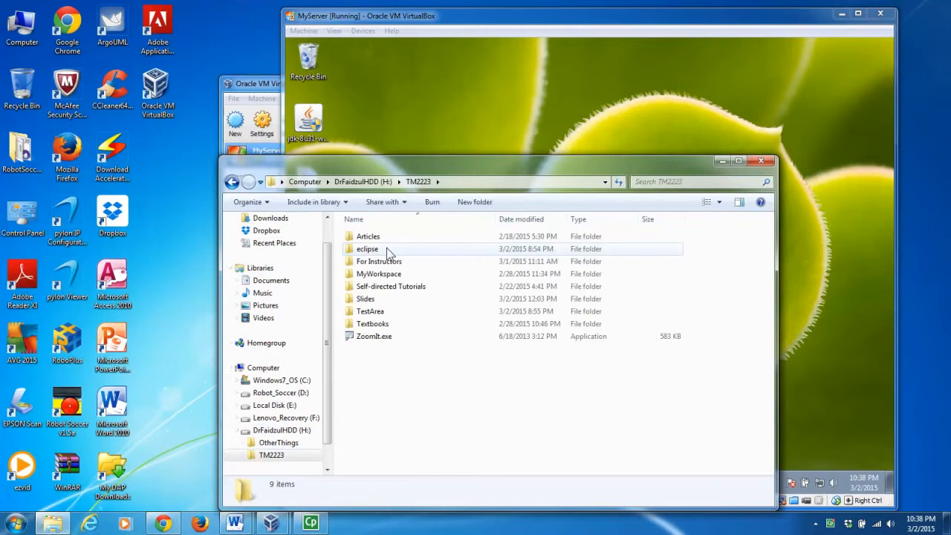
pyautogui.doubleClick(389, 284)
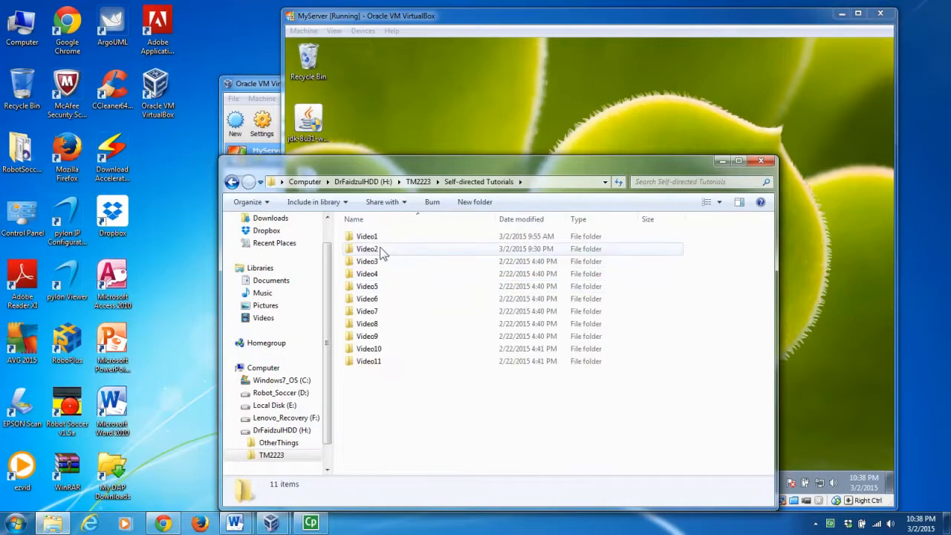
pyautogui.doubleClick(380, 248)
pyautogui.doubleClick(375, 237)
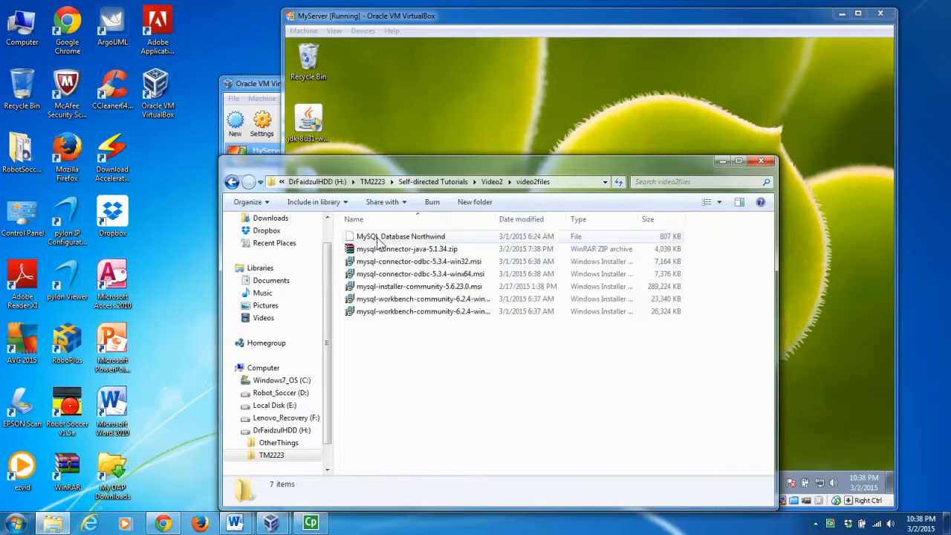
pyautogui.click(421, 288)
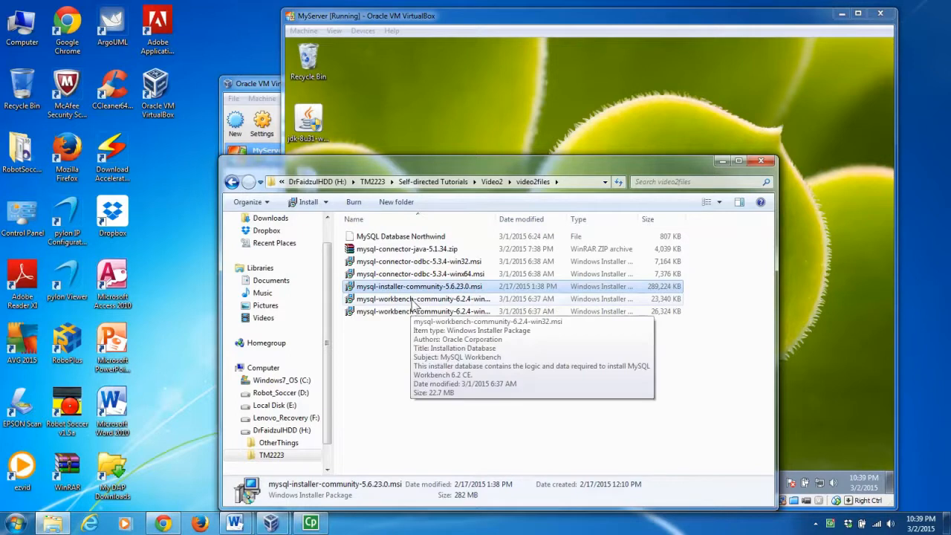
# Copy mysql-installer-community-5.6.23.0.msi and paste it into C:\Users\<user>\VirtualBox VMs.
pyautogui.rightClick(421, 293)
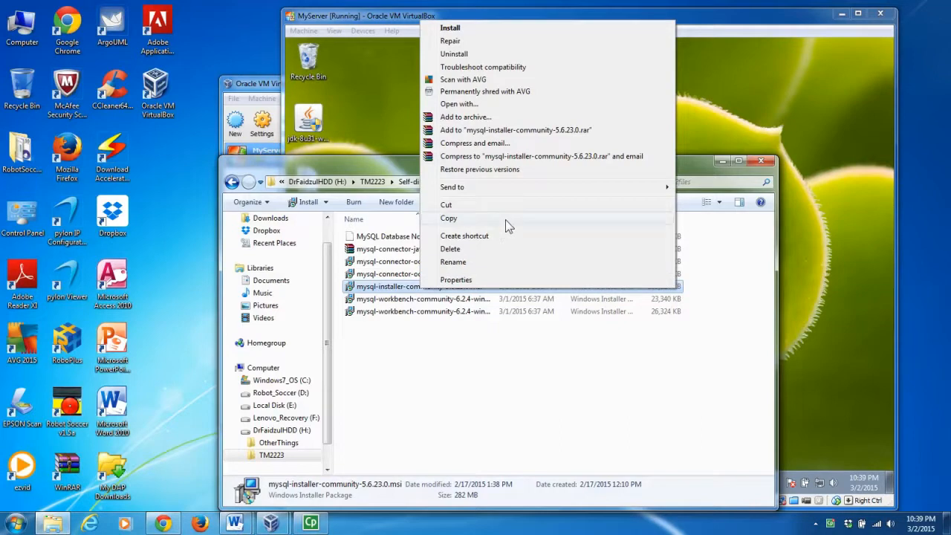
pyautogui.click(505, 219)
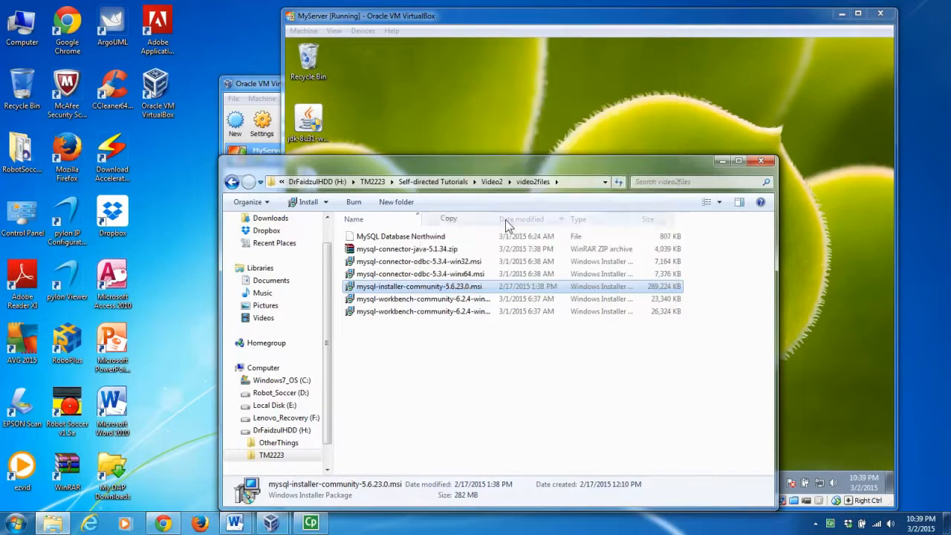
pyautogui.click(286, 380)
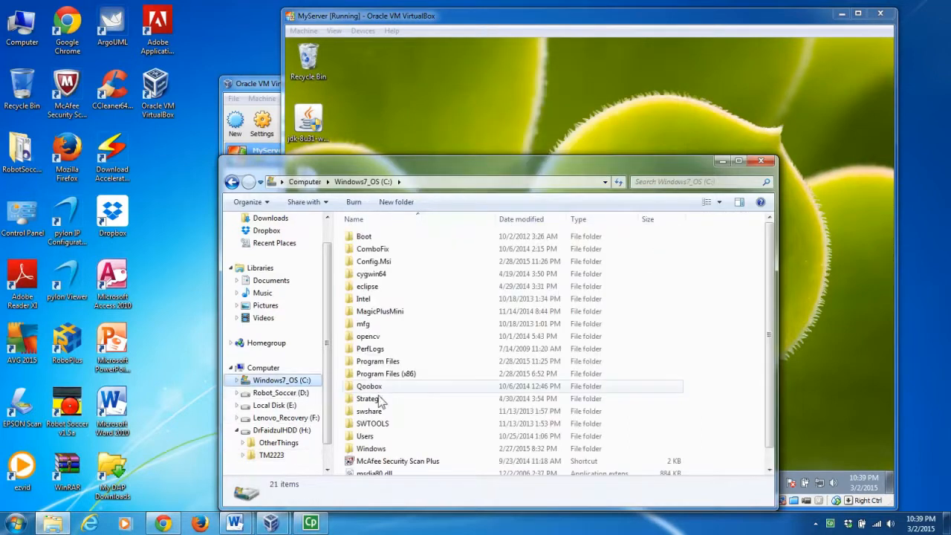
pyautogui.doubleClick(369, 437)
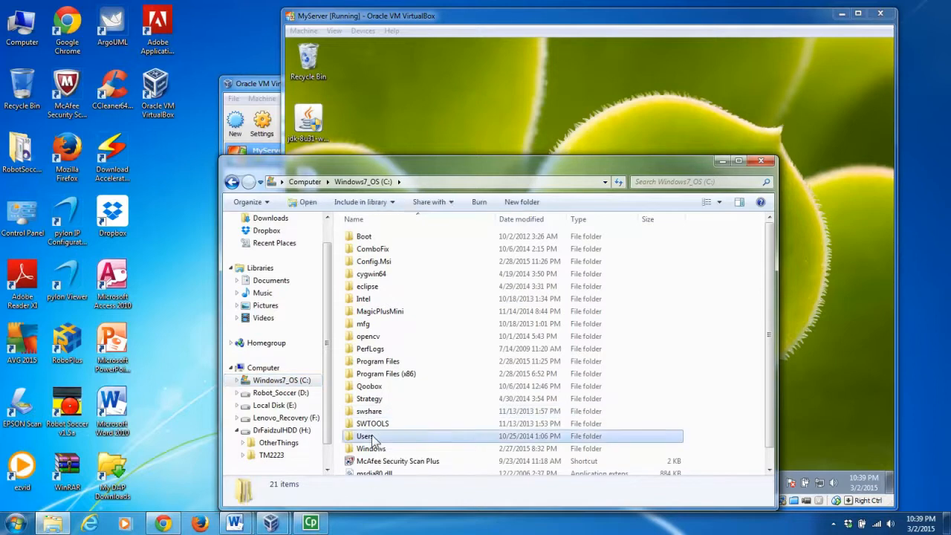
pyautogui.doubleClick(392, 250)
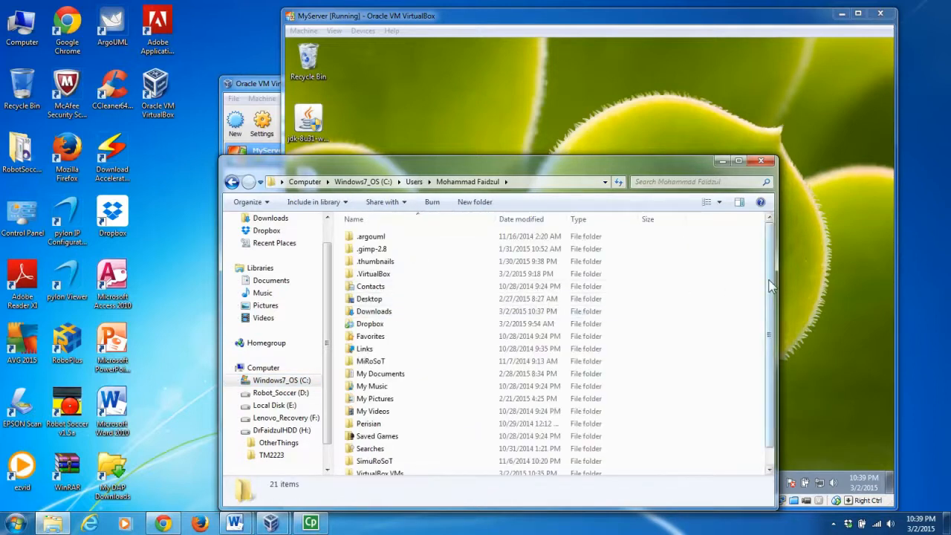
pyautogui.moveTo(766, 294); pyautogui.dragTo(766, 315)
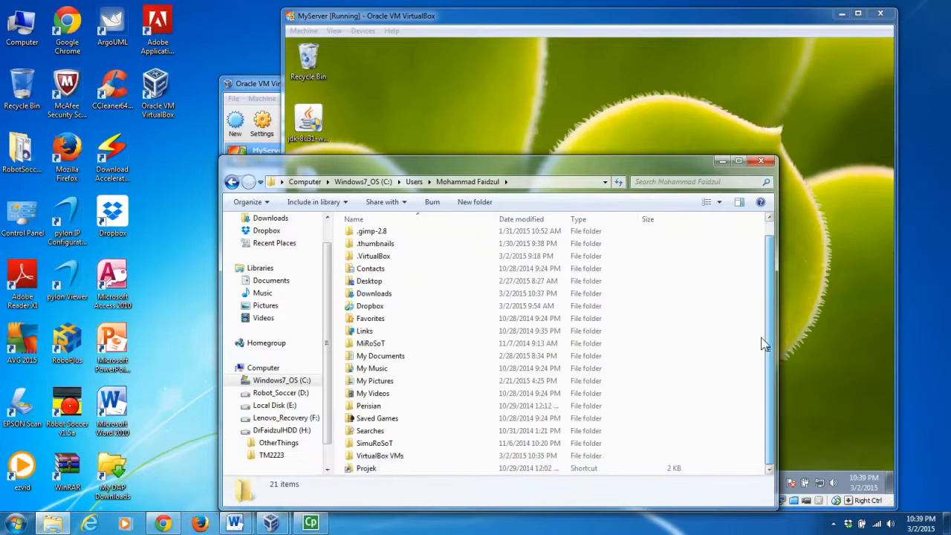
pyautogui.doubleClick(384, 458)
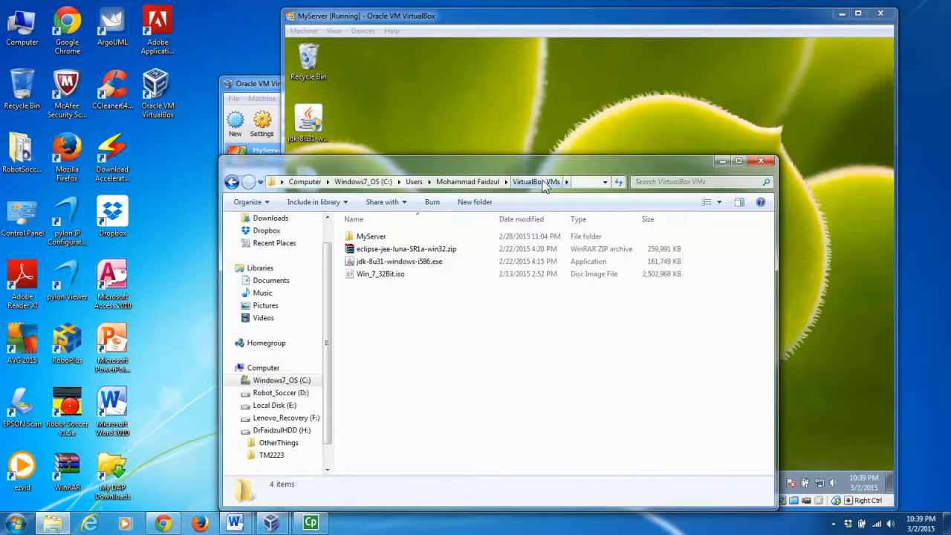
pyautogui.rightClick(370, 308)
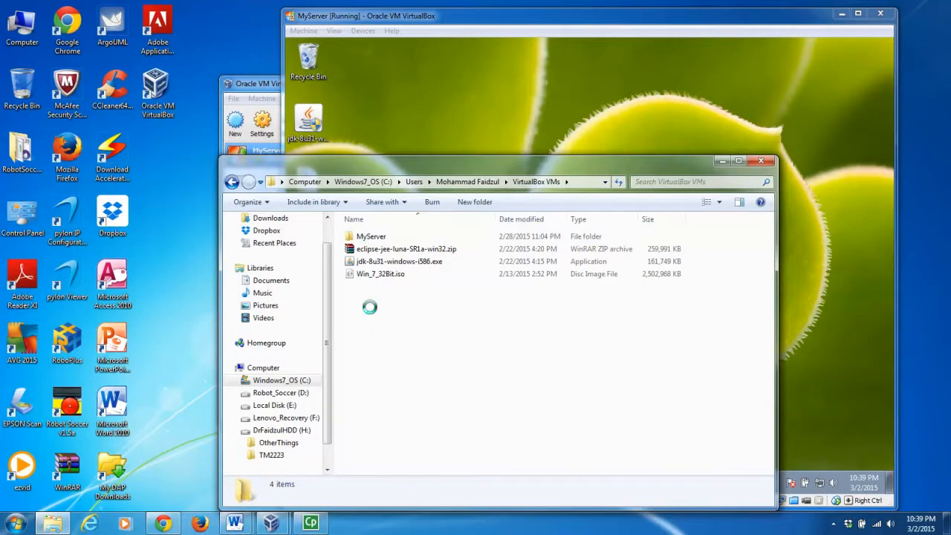
pyautogui.click(397, 390)
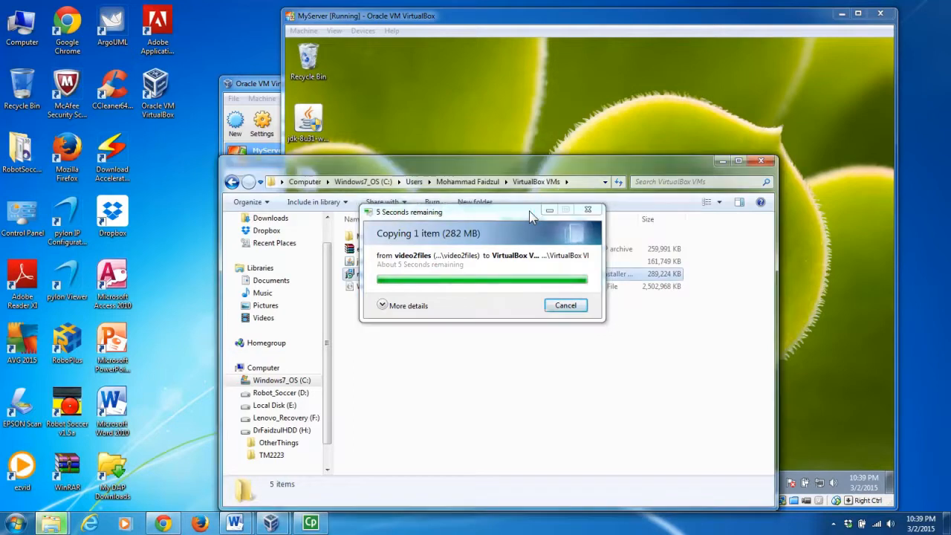
pyautogui.click(501, 16)
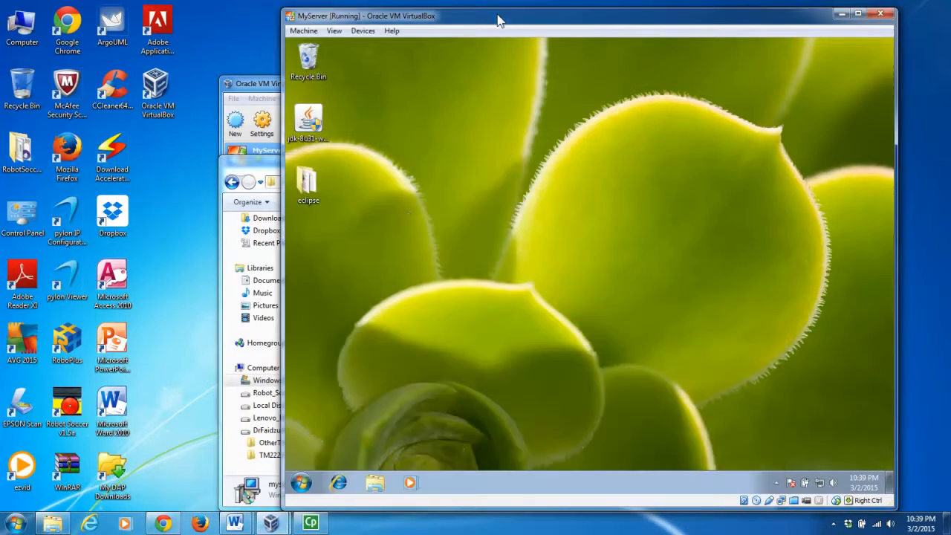
# In the VM, drag the installer MSI from network drive F: to the desktop, accepting the security warning.
pyautogui.click(374, 484)
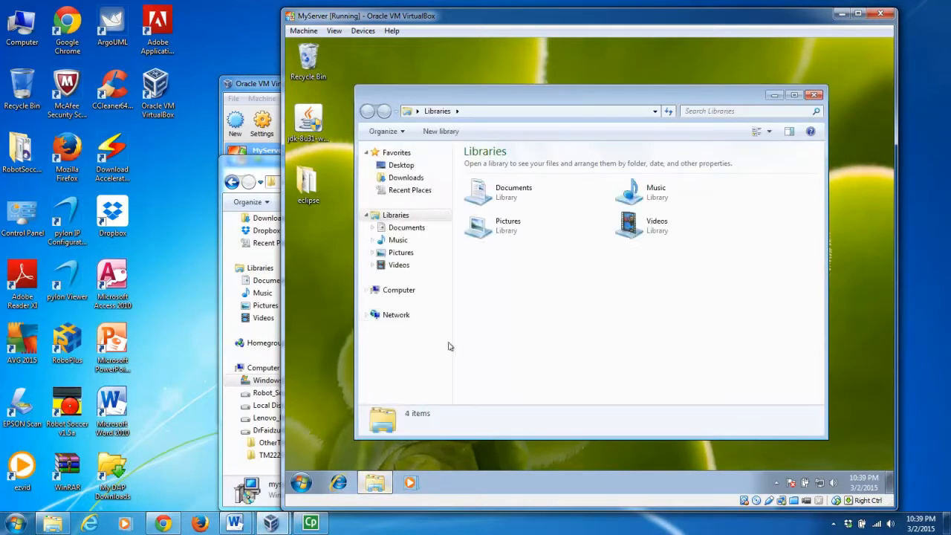
pyautogui.click(399, 289)
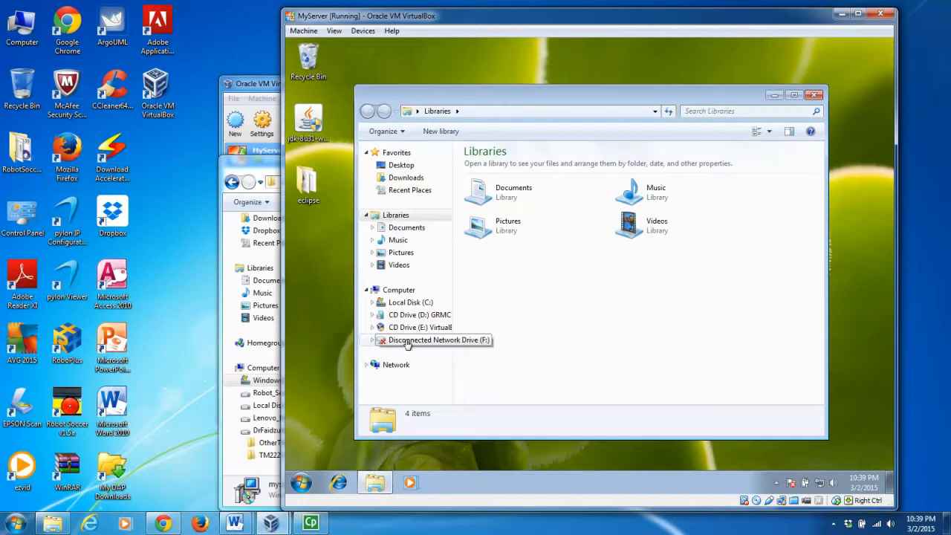
pyautogui.click(407, 340)
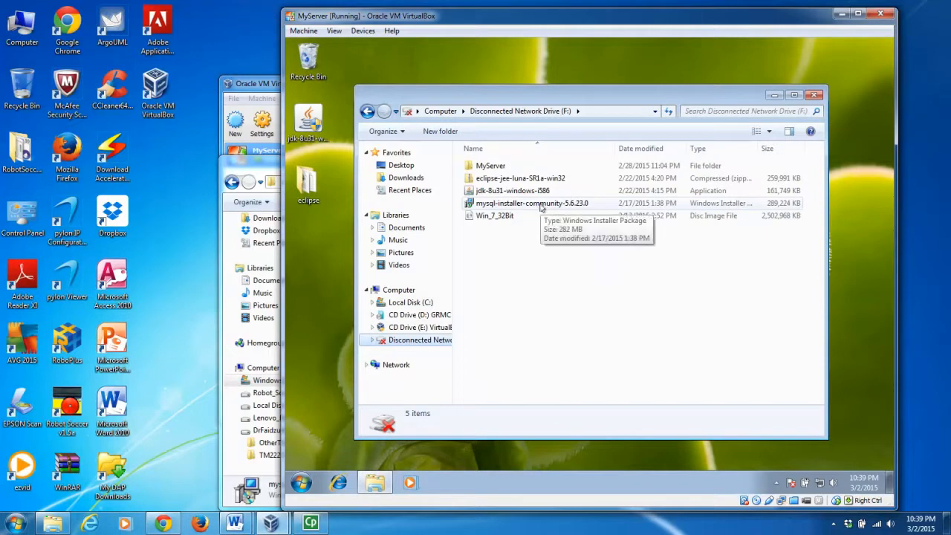
pyautogui.click(564, 207)
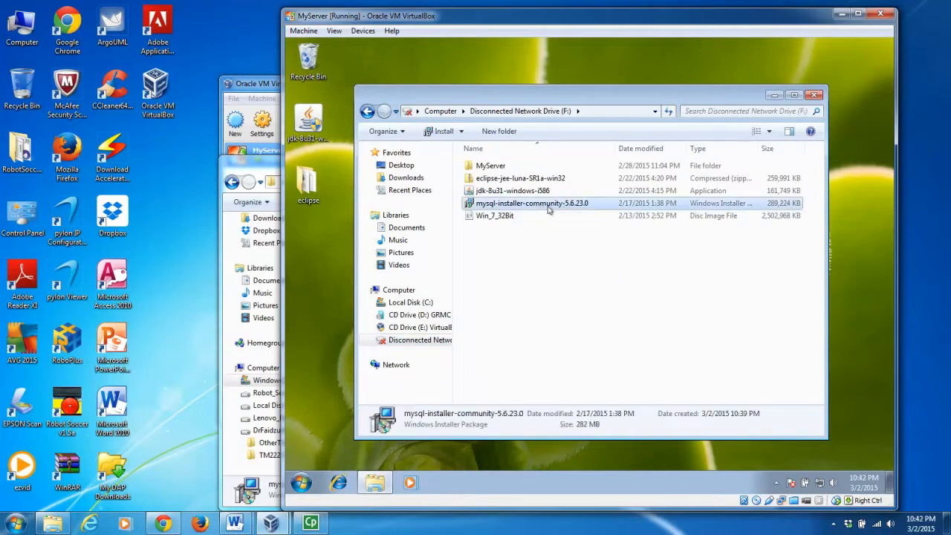
pyautogui.moveTo(542, 209); pyautogui.dragTo(310, 254)
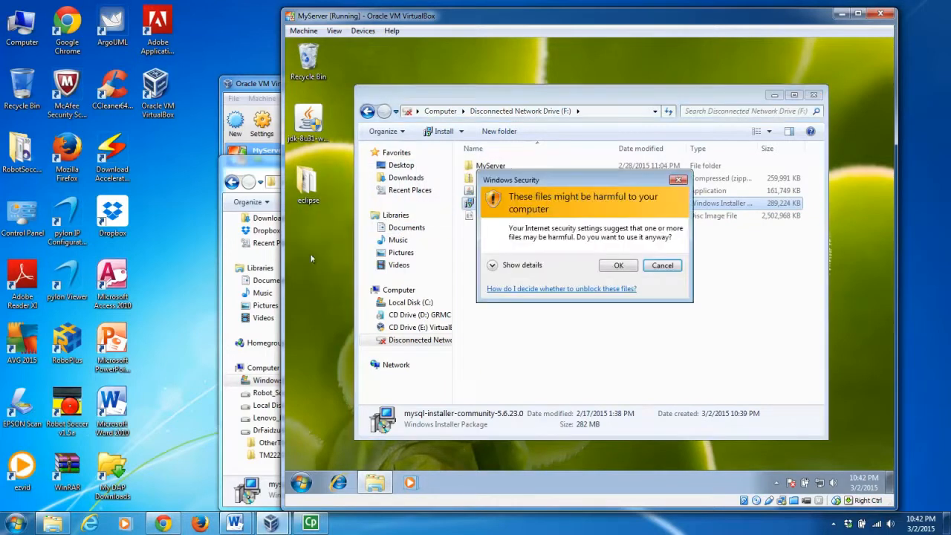
pyautogui.click(627, 269)
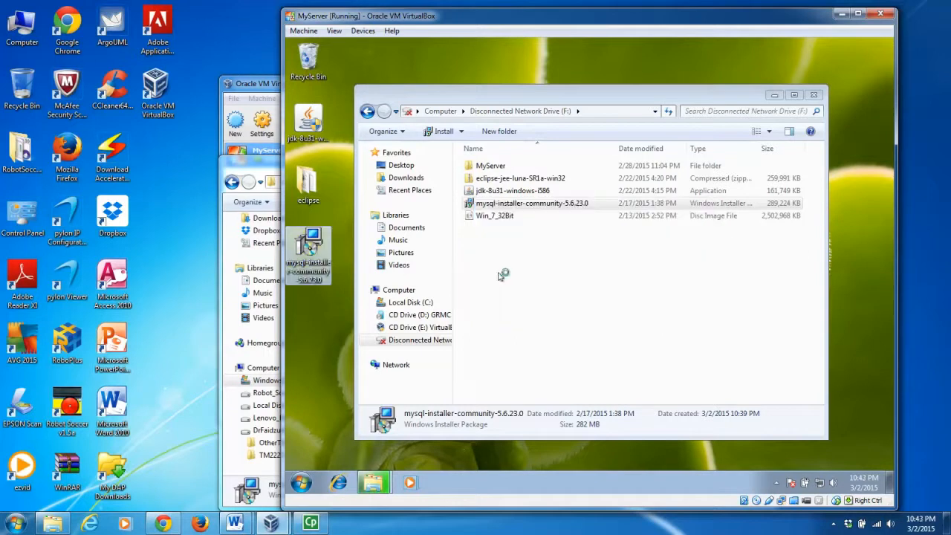
pyautogui.click(773, 96)
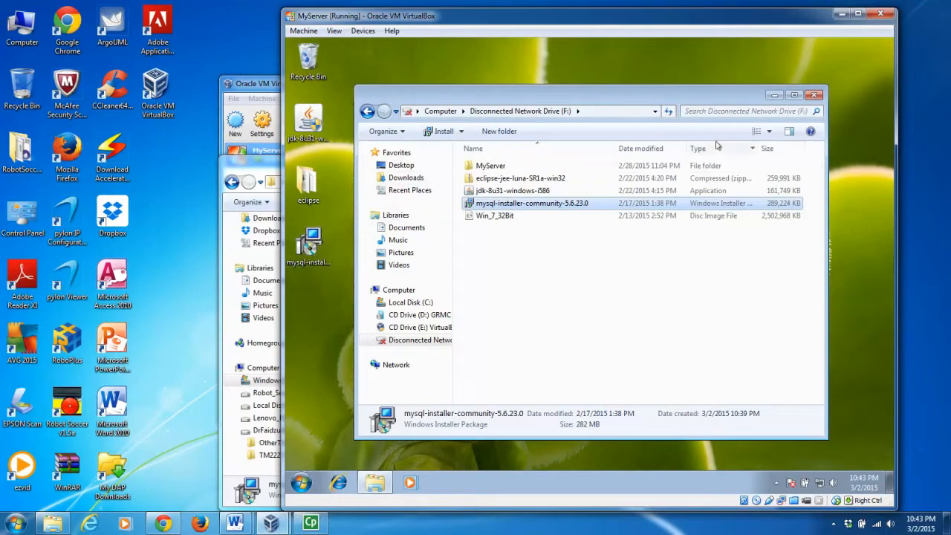
pyautogui.click(773, 95)
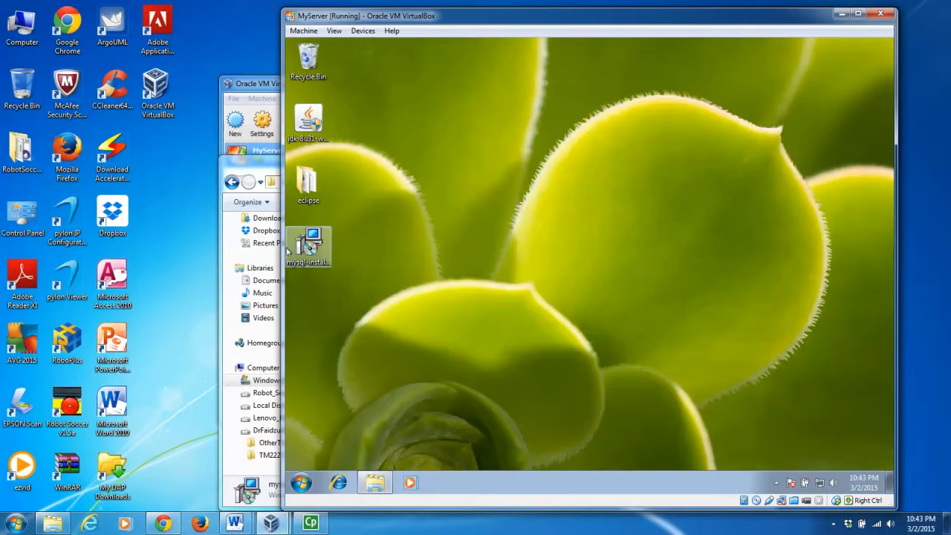
# Launch the MySQL installer in the VM, dismiss the .NET Framework 4.0 error, and return to Chrome.
pyautogui.click(309, 252)
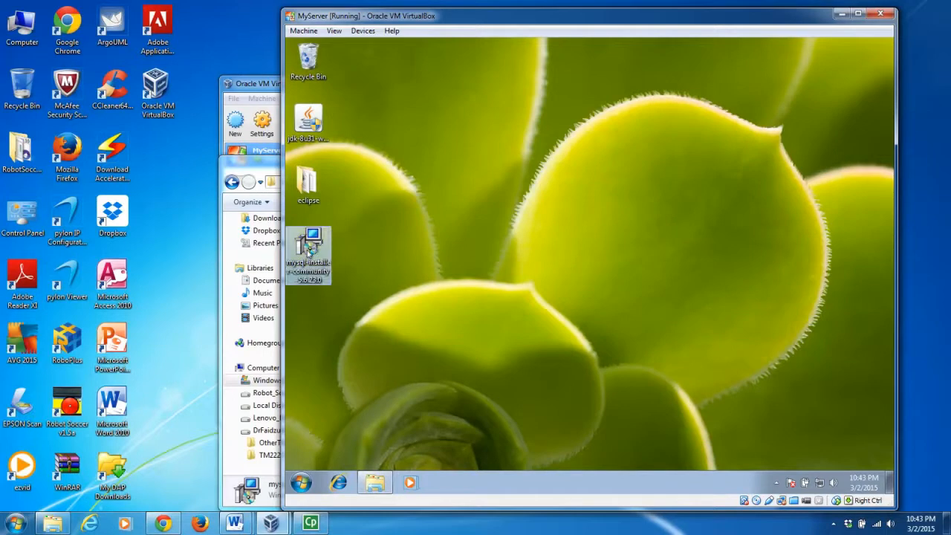
pyautogui.doubleClick(309, 252)
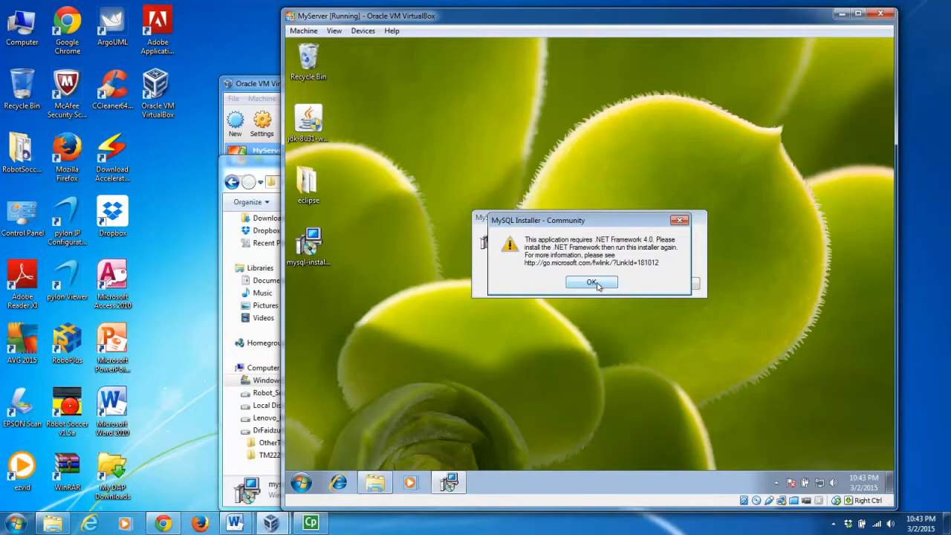
pyautogui.click(596, 282)
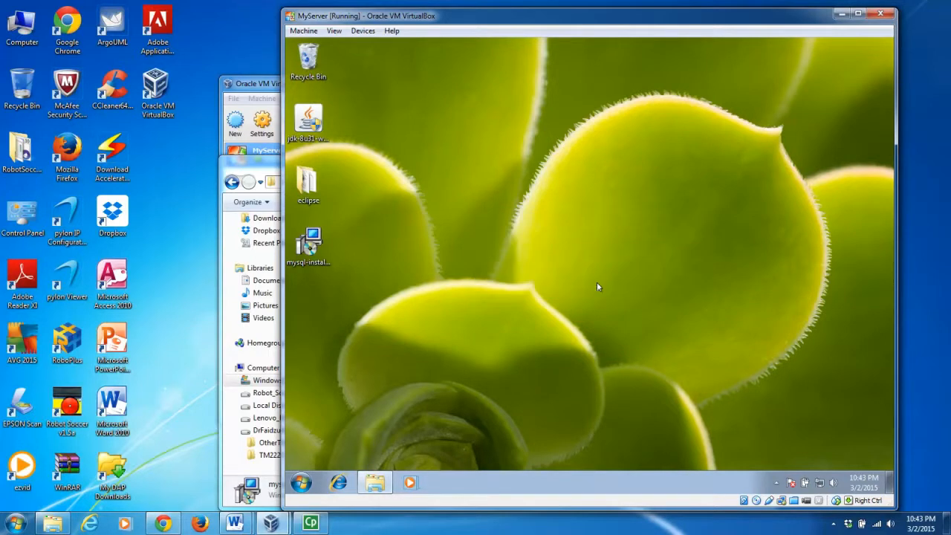
pyautogui.click(163, 524)
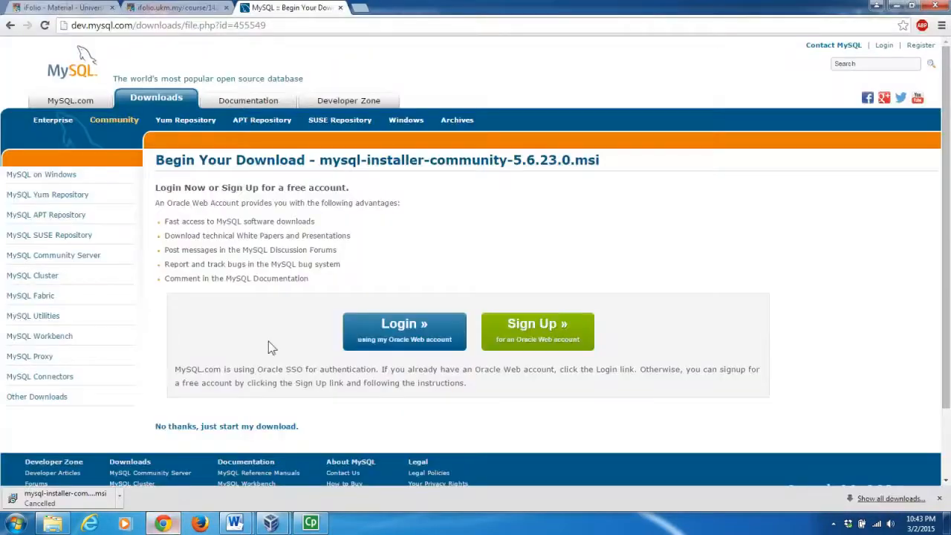
# Search Google for '.net framework' and download dotNetFx45_Full_setup.exe from the .NET Framework 4.5 page.
pyautogui.click(361, 8)
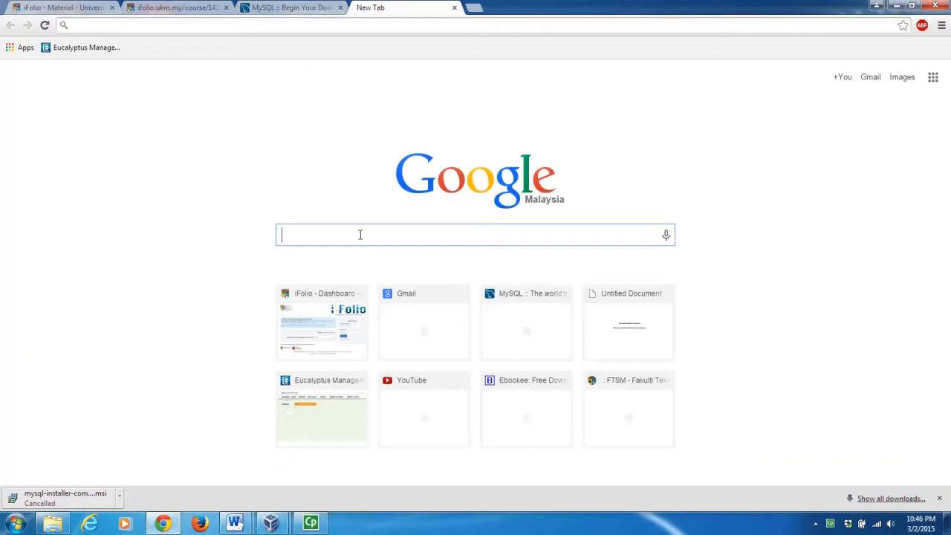
pyautogui.write('.net')
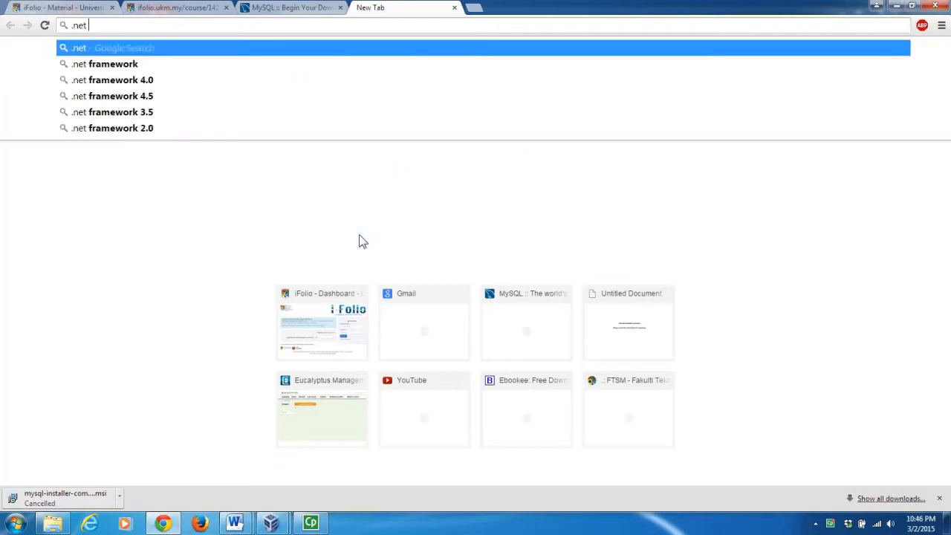
pyautogui.write(' fra')
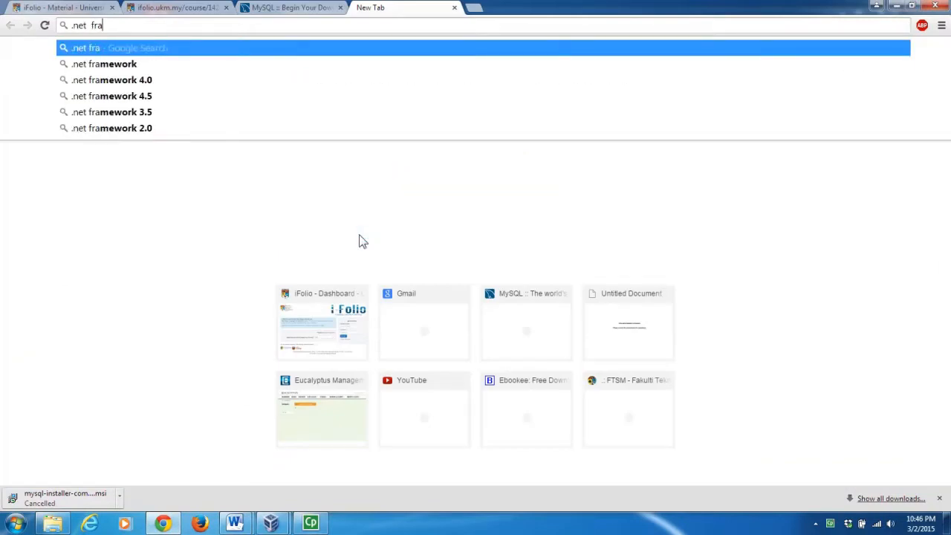
pyautogui.press('Down')
pyautogui.press('Return')
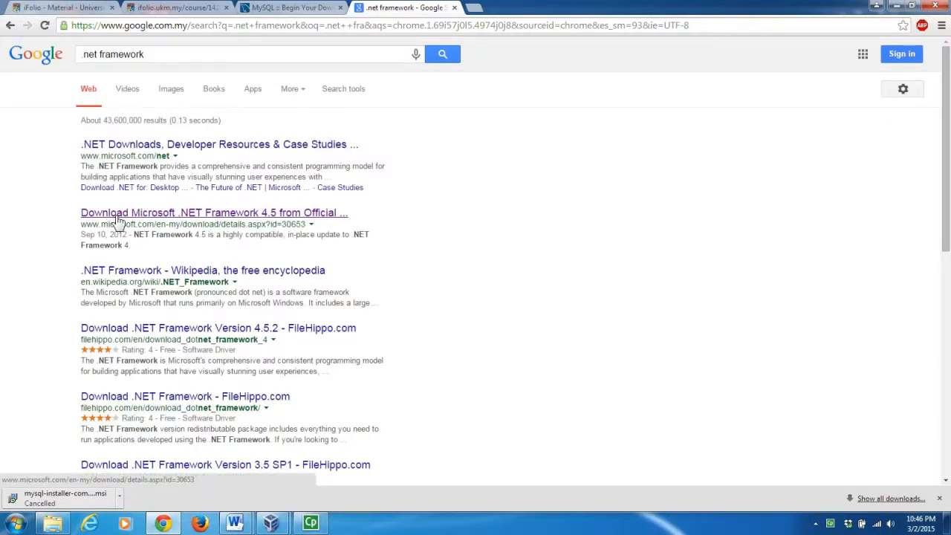
pyautogui.click(117, 218)
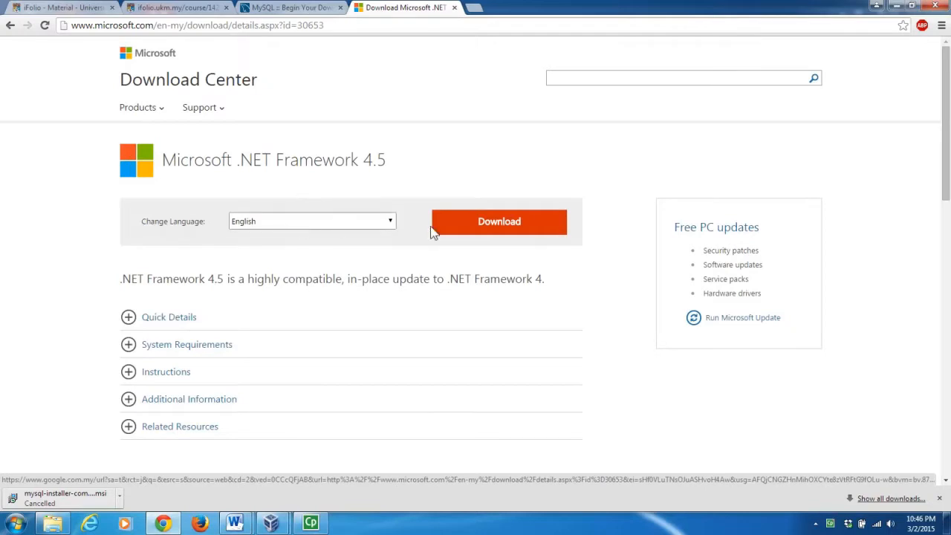
pyautogui.click(502, 221)
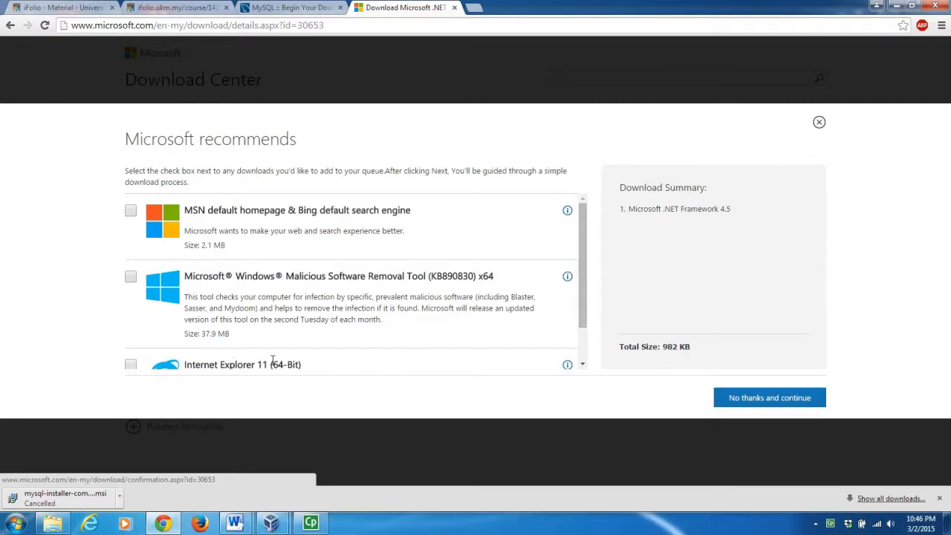
pyautogui.click(774, 400)
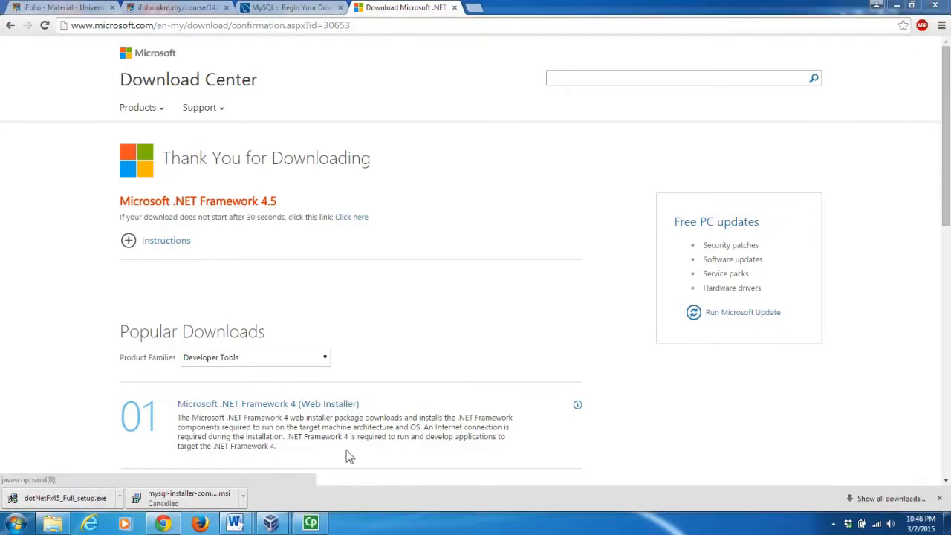
# Copy dotNetFx45_Full_setup.exe from video2files into C:\Users\<user>\VirtualBox VMs.
pyautogui.click(67, 524)
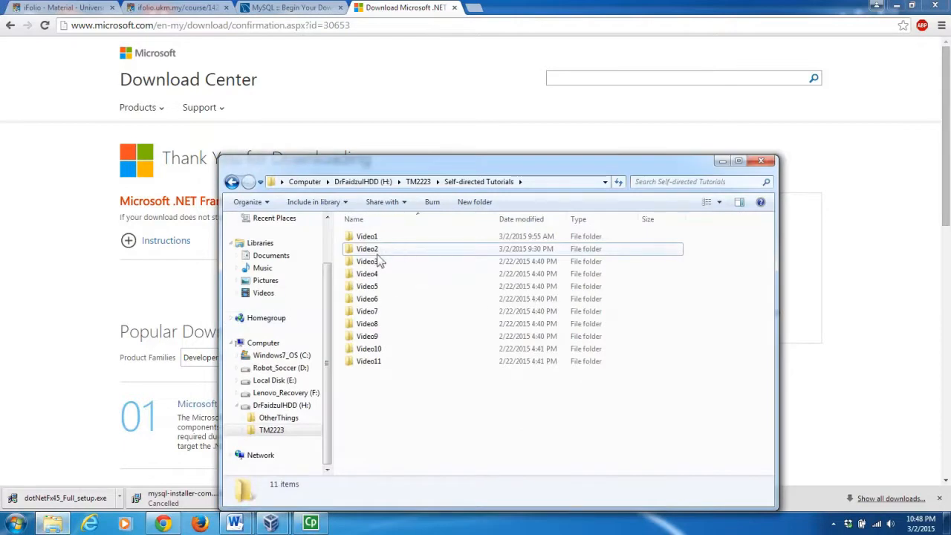
pyautogui.doubleClick(379, 253)
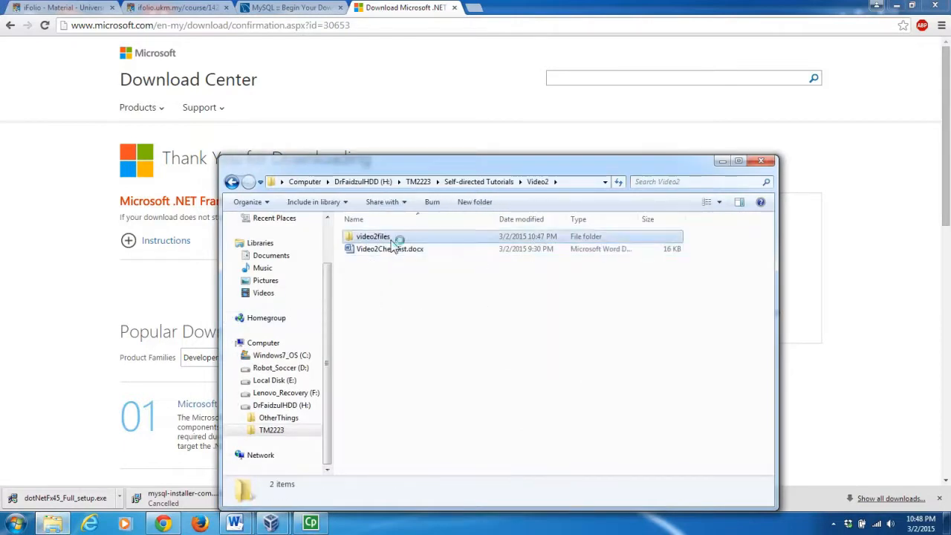
pyautogui.doubleClick(388, 238)
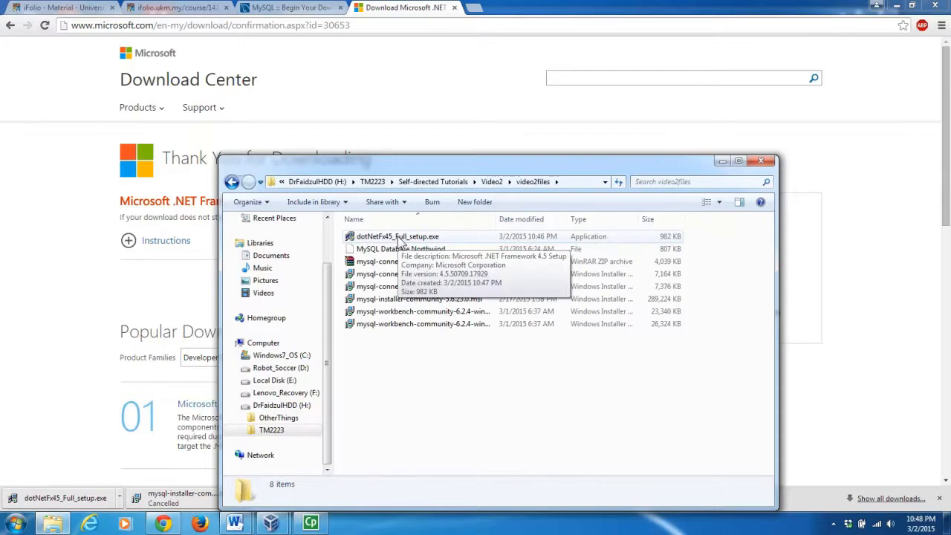
pyautogui.click(400, 238)
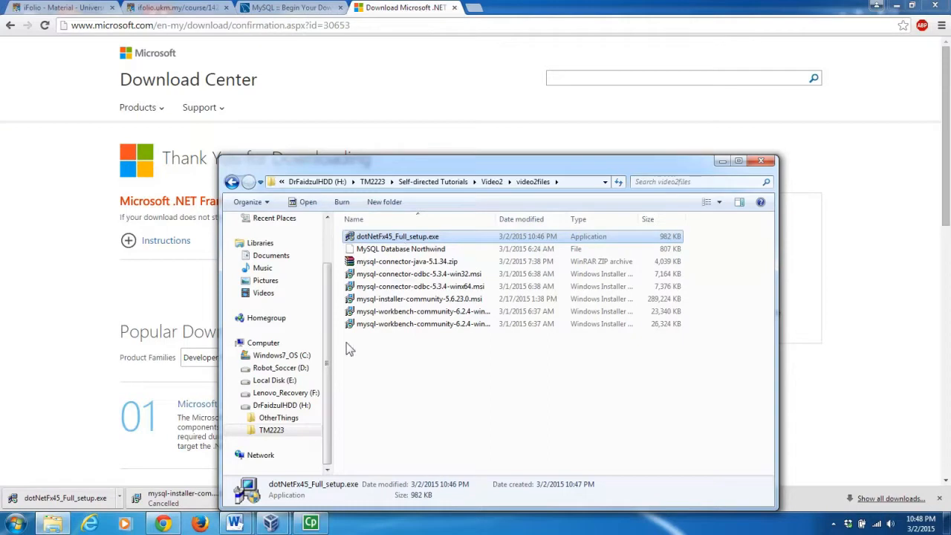
pyautogui.click(305, 357)
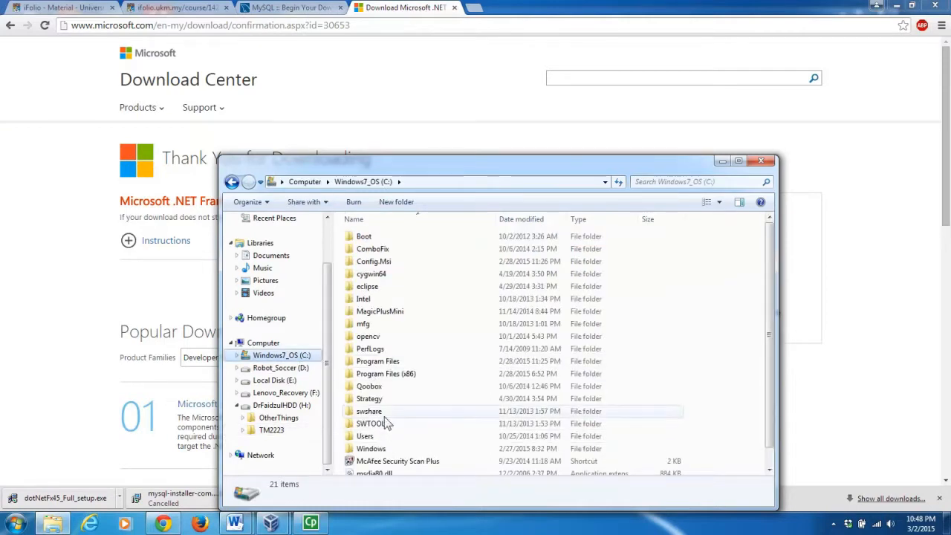
pyautogui.doubleClick(371, 438)
pyautogui.doubleClick(410, 254)
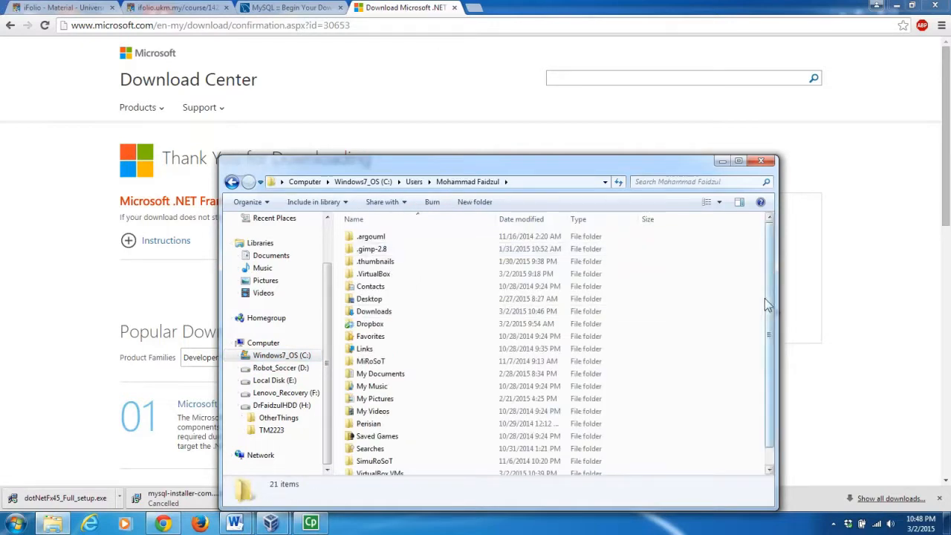
pyautogui.moveTo(764, 298); pyautogui.dragTo(760, 365)
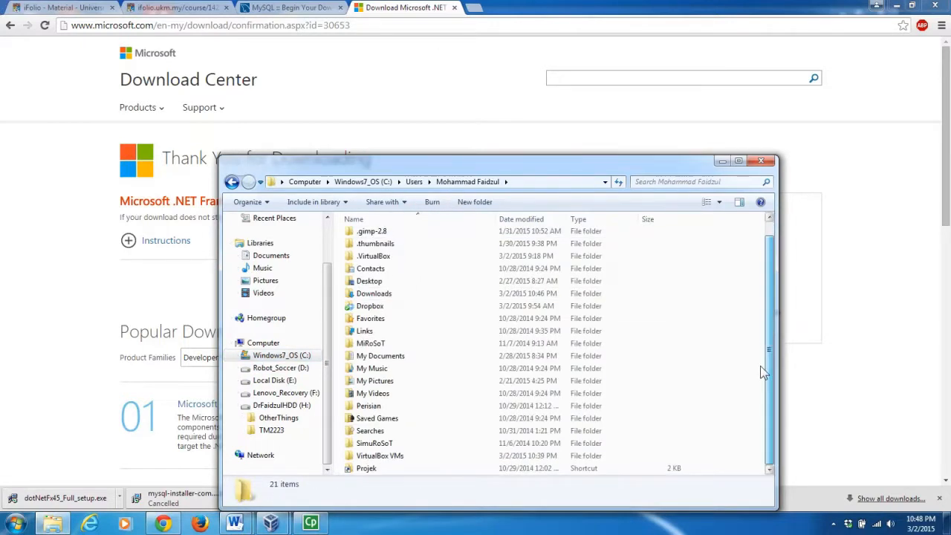
pyautogui.doubleClick(383, 456)
pyautogui.rightClick(381, 346)
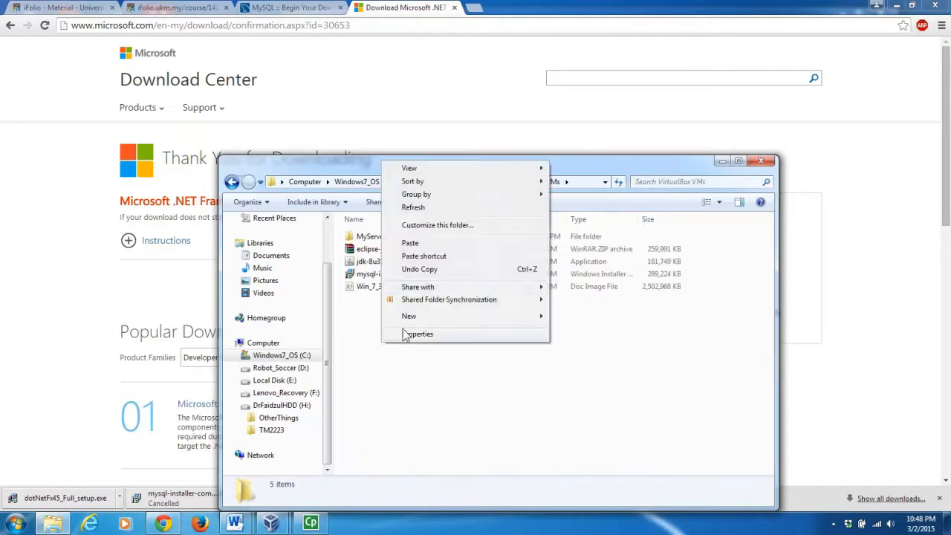
pyautogui.click(478, 243)
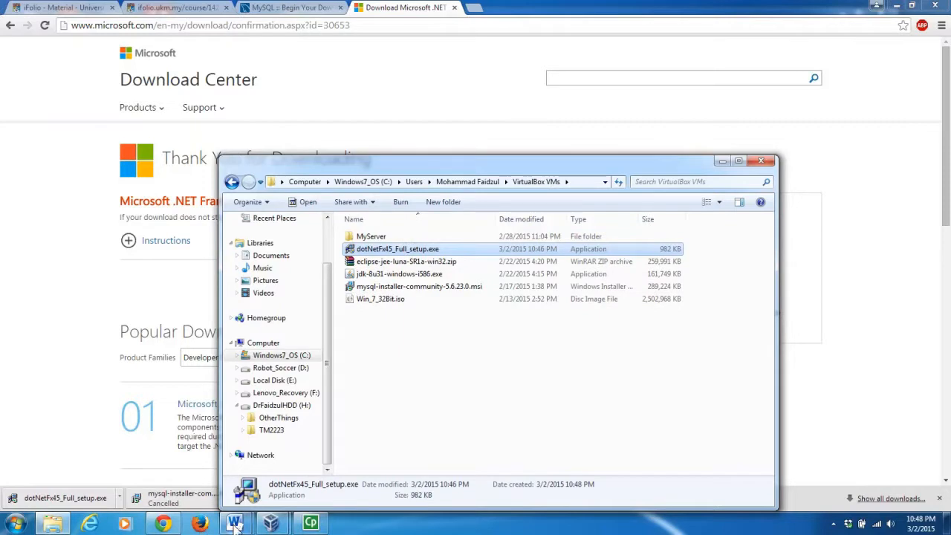
# Copy dotNetFx45_Full_setup from shared drive F: onto the MyServer VM desktop, accepting the warning.
pyautogui.moveTo(271, 524)
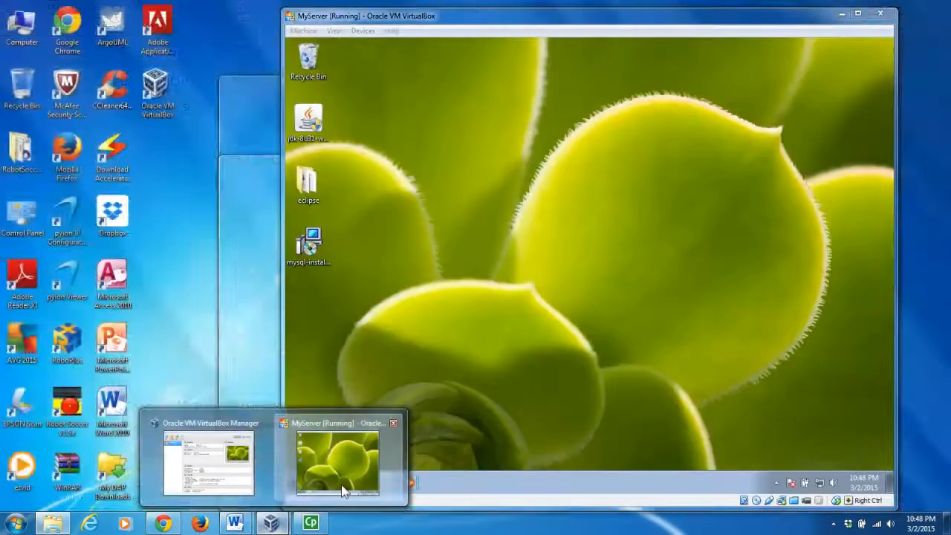
pyautogui.click(343, 490)
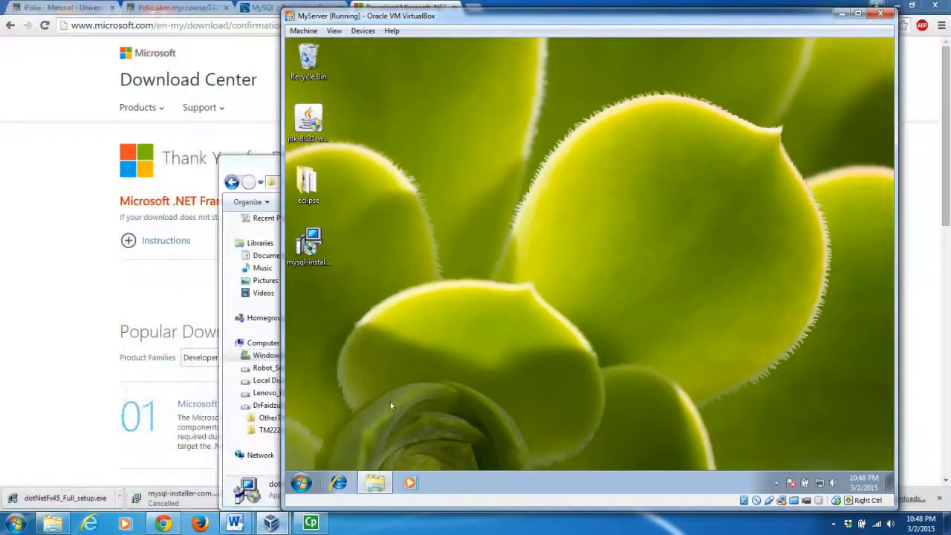
pyautogui.click(375, 483)
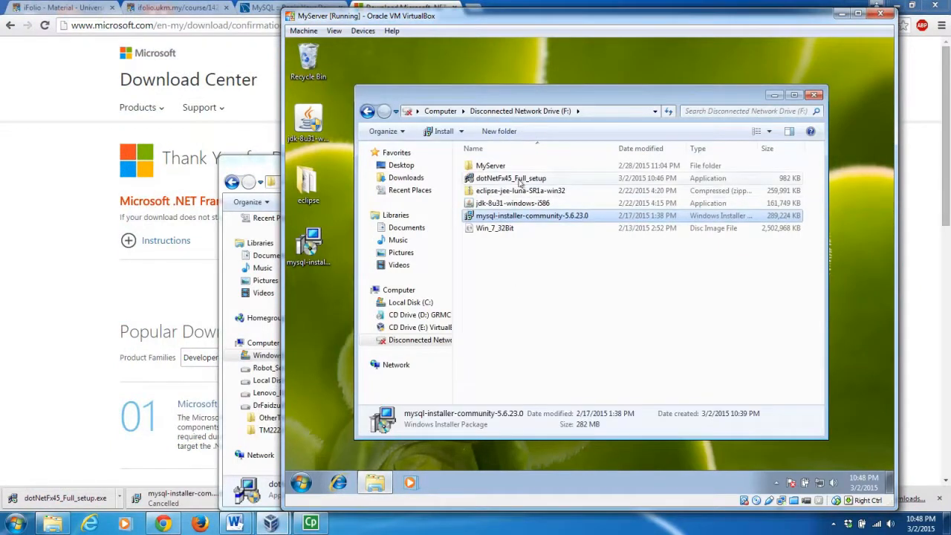
pyautogui.click(520, 180)
pyautogui.moveTo(520, 182); pyautogui.dragTo(315, 335)
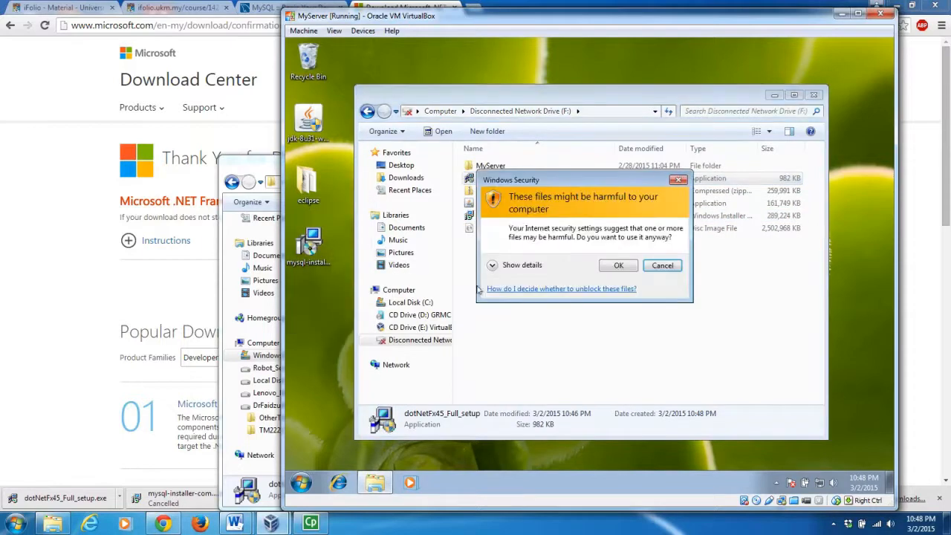
pyautogui.click(622, 265)
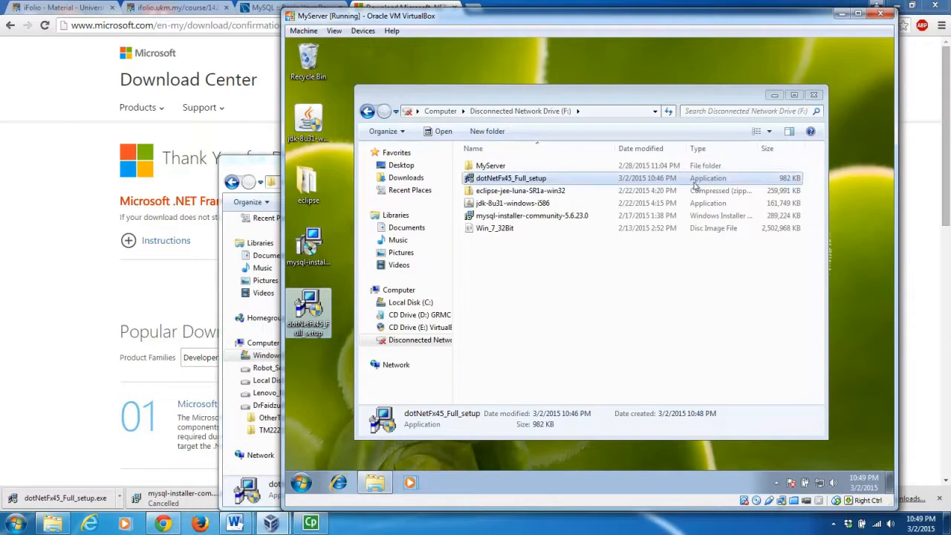
pyautogui.click(773, 97)
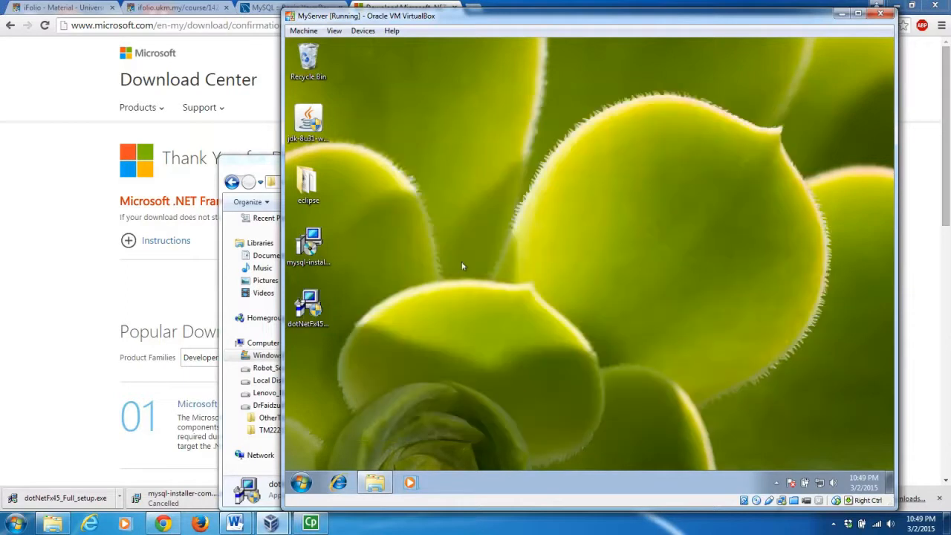
pyautogui.click(306, 311)
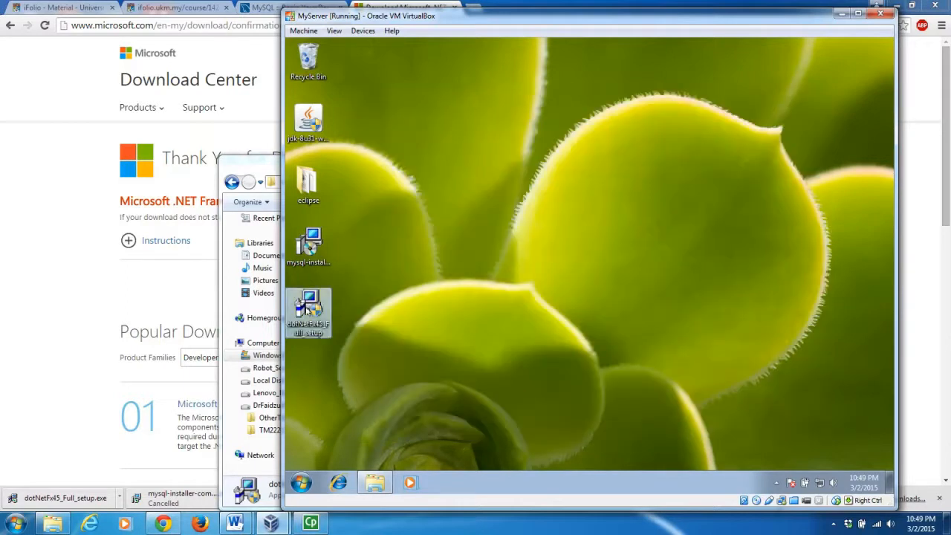
# Run dotNetFx45_Full_setup, approve UAC, accept the license, and finish installing .NET Framework 4.5.
pyautogui.doubleClick(307, 310)
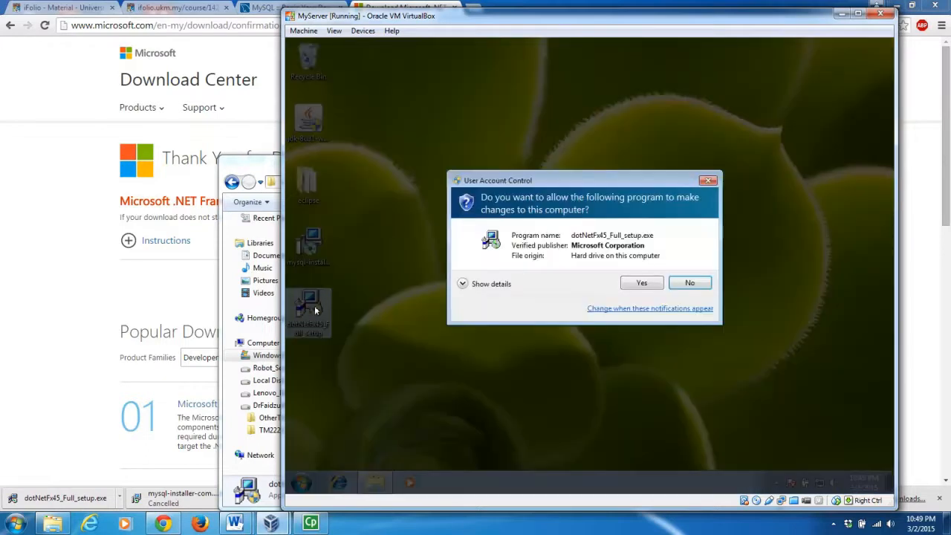
pyautogui.click(637, 281)
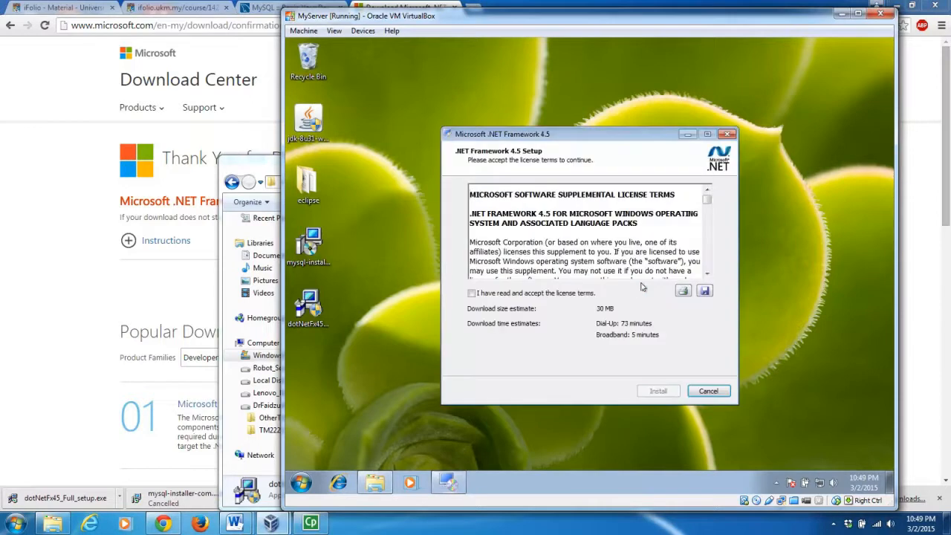
pyautogui.click(472, 294)
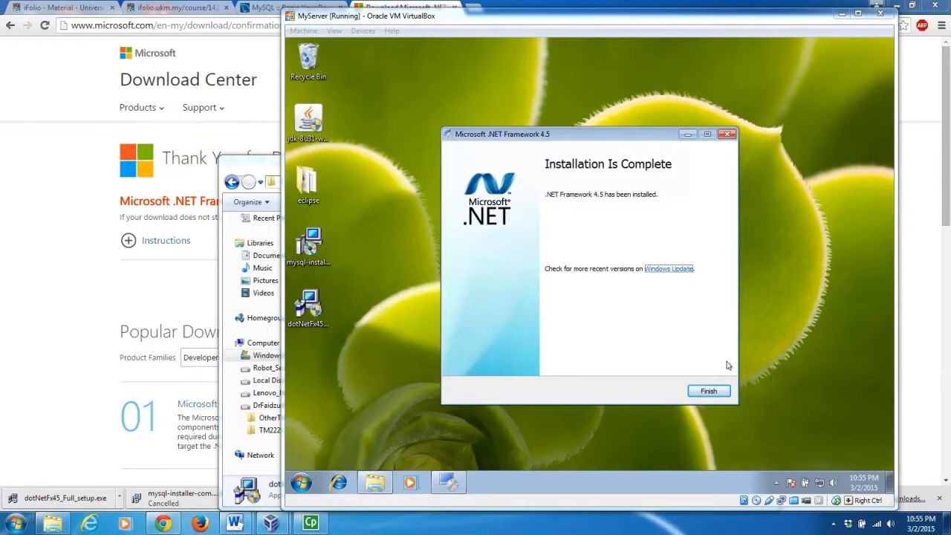
pyautogui.click(707, 391)
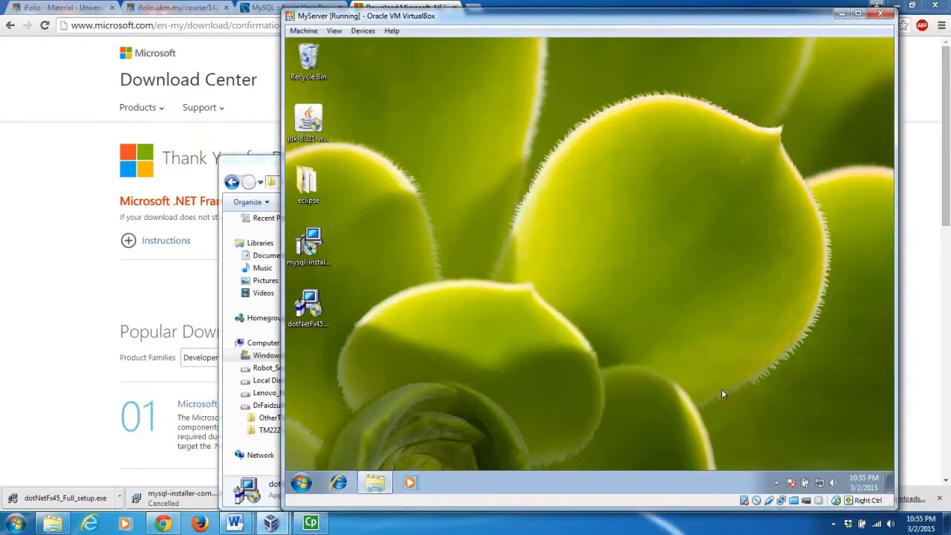
# Launch mysql-installer-community-5.6.23.0, approve UAC, and accept the MySQL license terms.
pyautogui.click(310, 249)
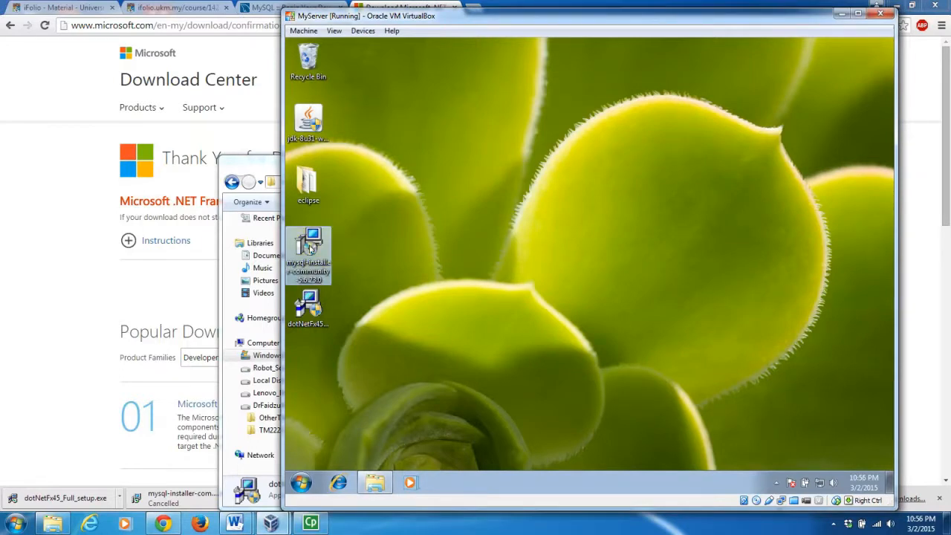
pyautogui.doubleClick(311, 248)
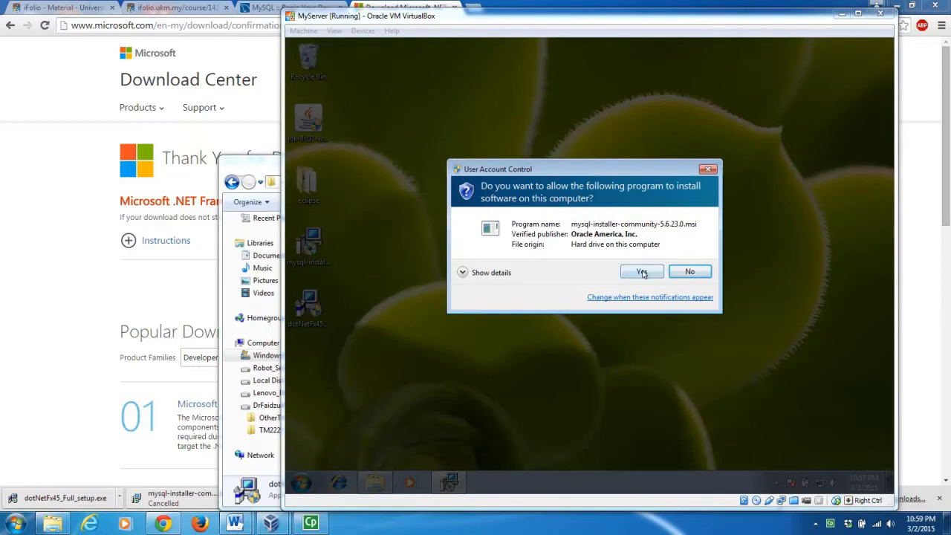
pyautogui.click(642, 272)
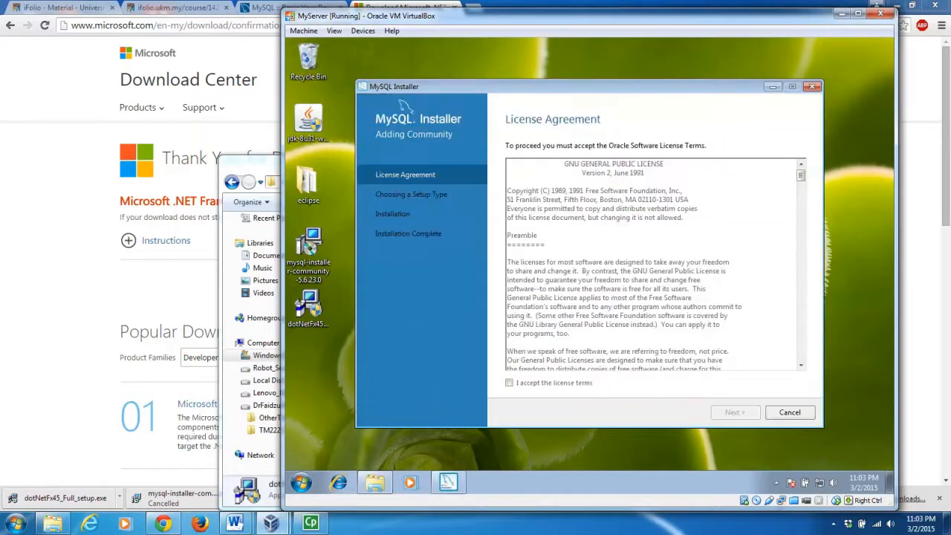
pyautogui.click(509, 383)
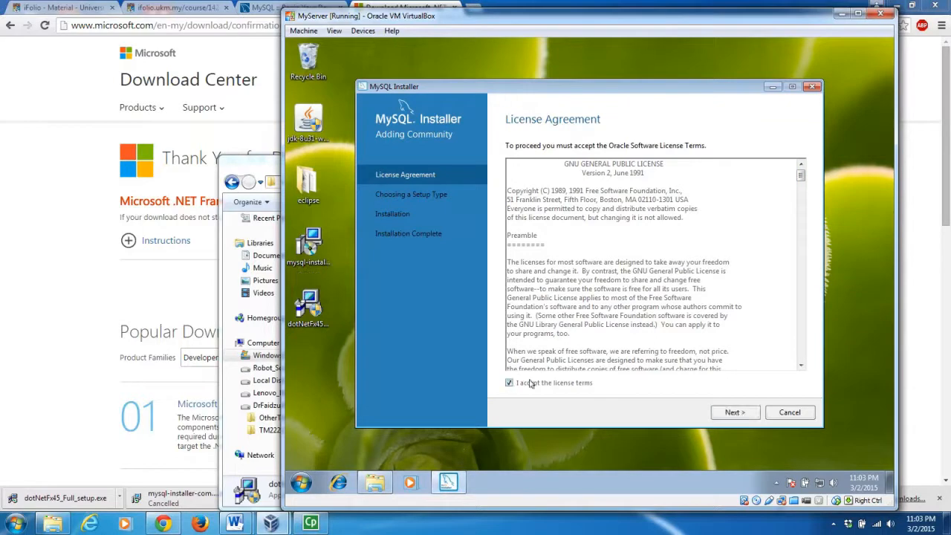
pyautogui.click(734, 413)
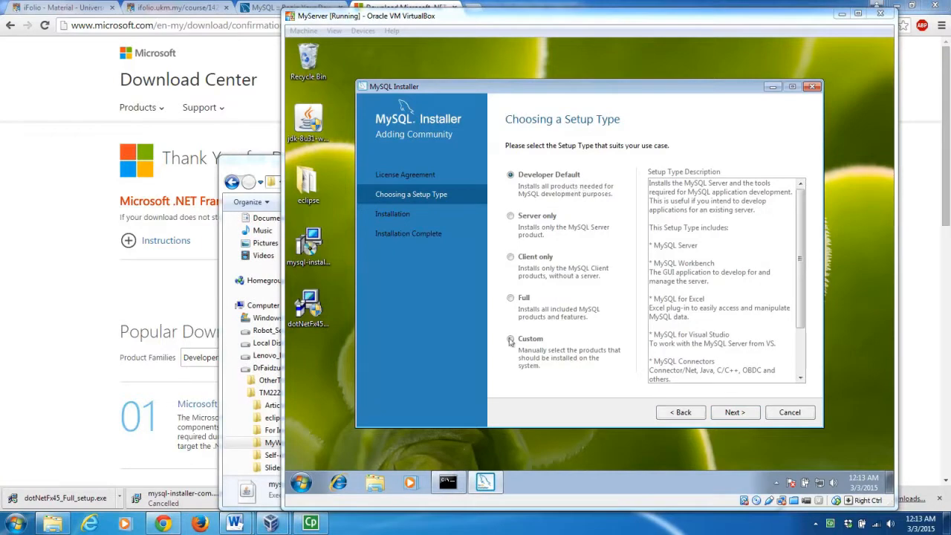
# Choose the Custom setup type in the MySQL Installer.
pyautogui.click(572, 341)
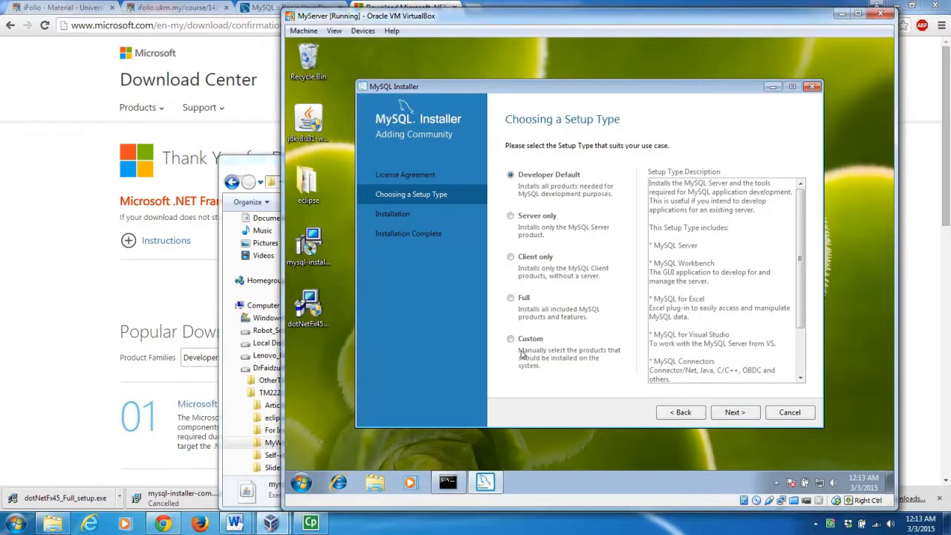
pyautogui.click(511, 340)
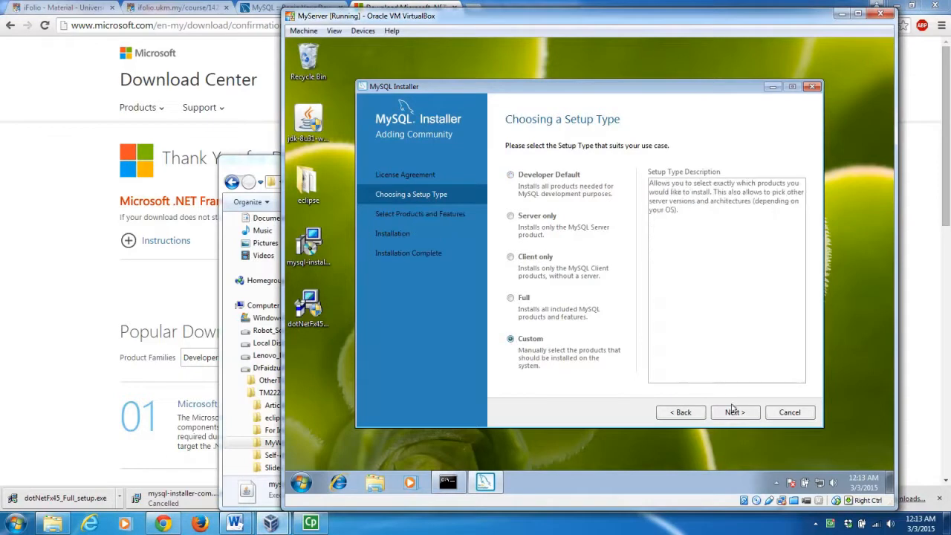
pyautogui.click(735, 413)
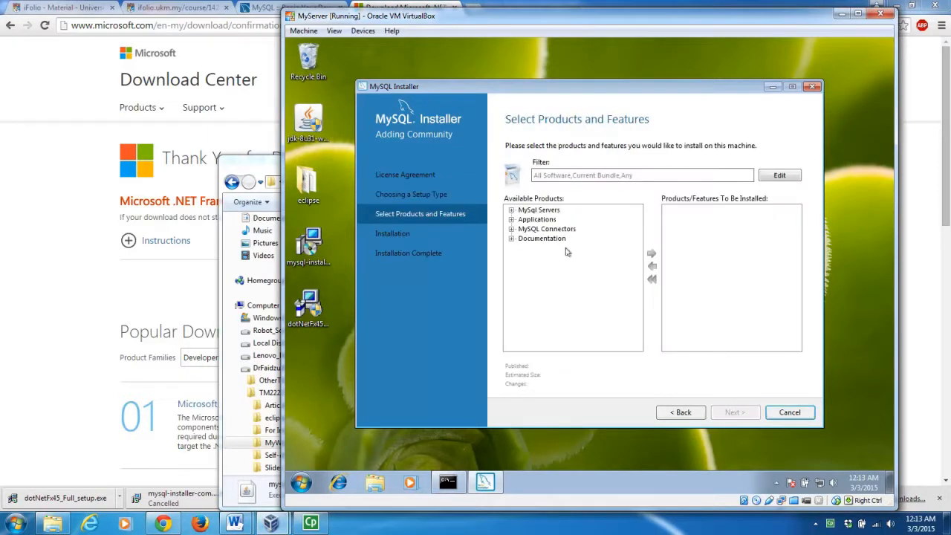
# Add MySQL Server 5.6.23 - X86 and MySQL Workbench 6.2.4 - X86 to the install list.
pyautogui.click(511, 210)
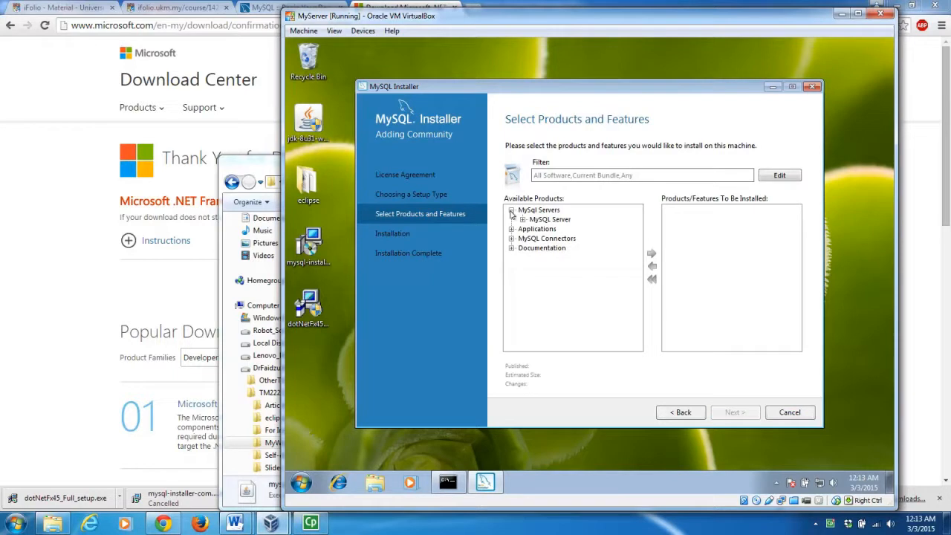
pyautogui.click(523, 220)
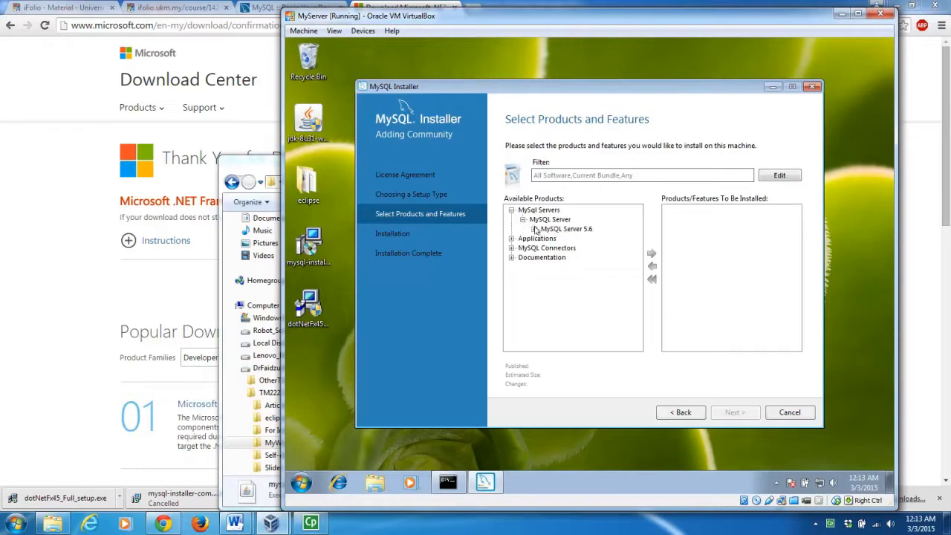
pyautogui.click(534, 229)
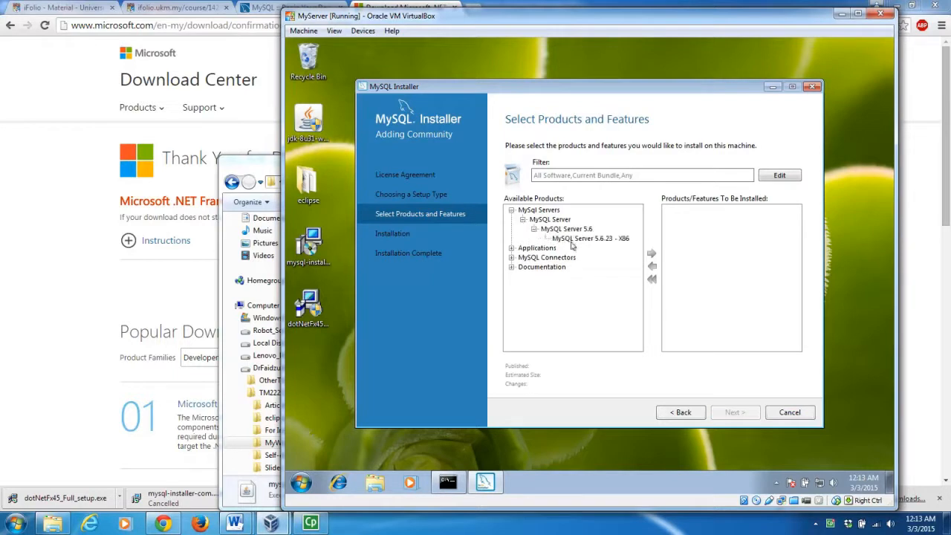
pyautogui.click(577, 241)
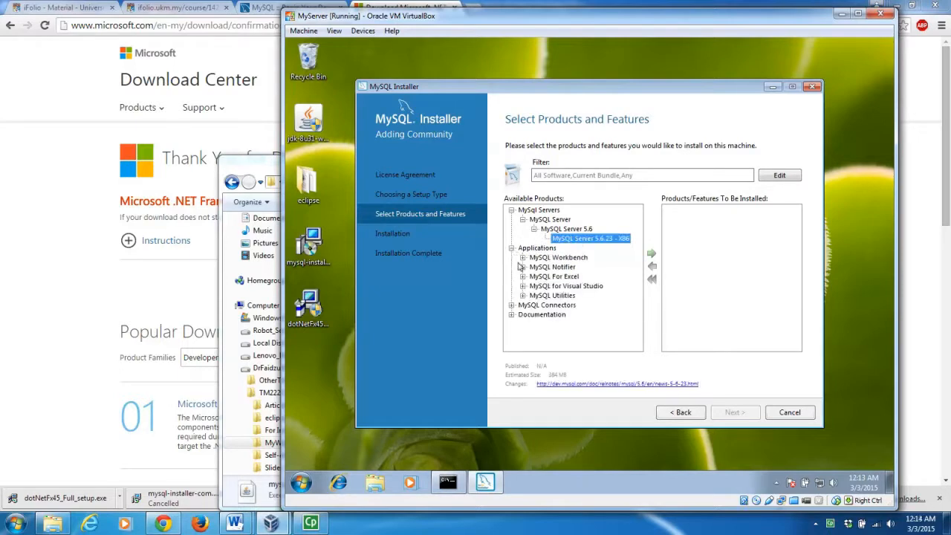
pyautogui.click(523, 258)
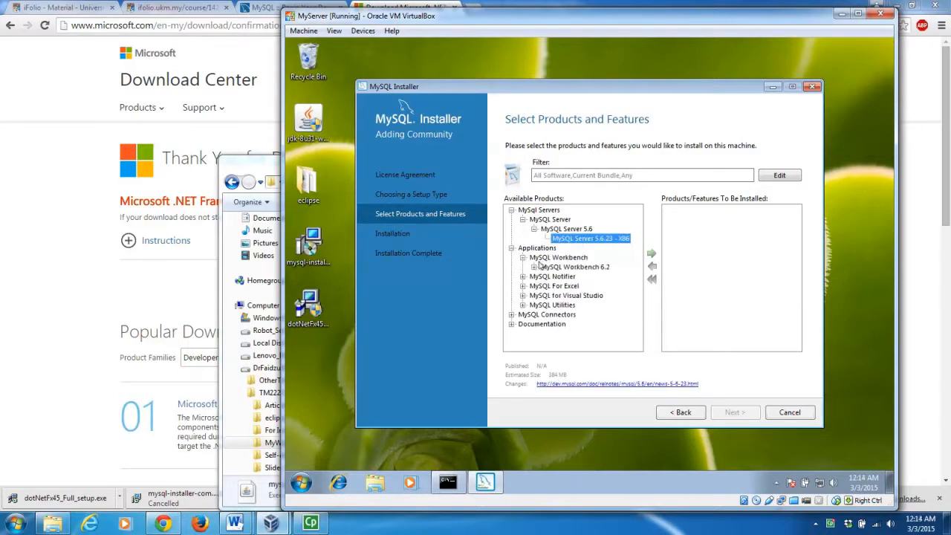
pyautogui.click(534, 267)
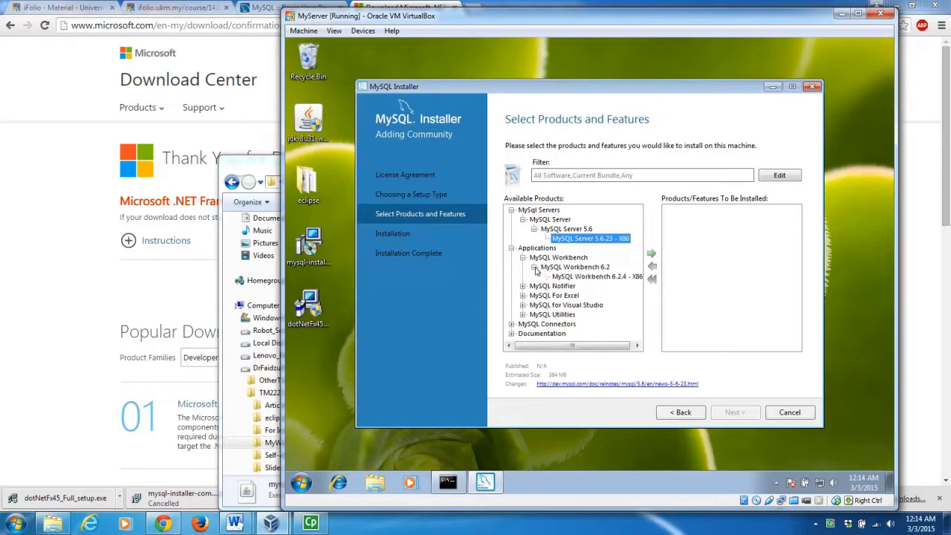
pyautogui.click(577, 277)
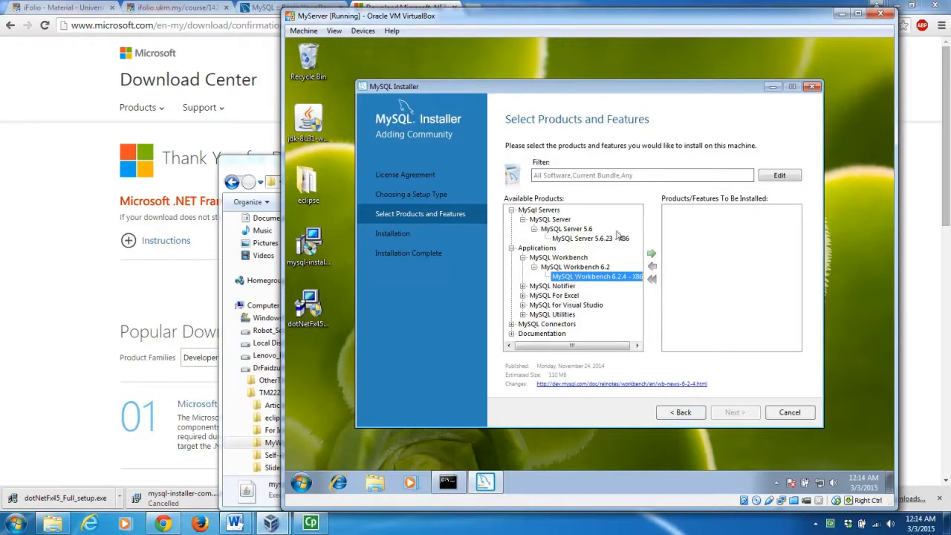
pyautogui.click(605, 237)
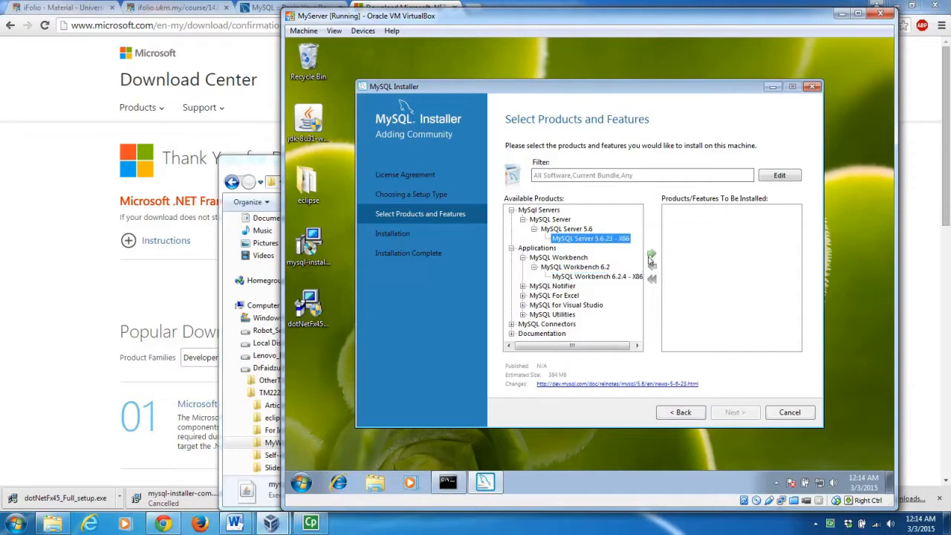
pyautogui.click(651, 256)
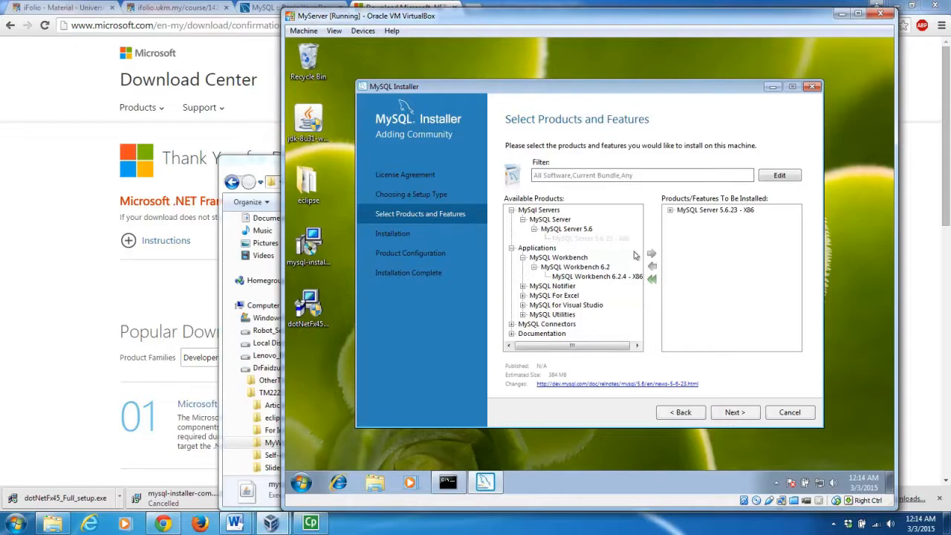
pyautogui.click(583, 276)
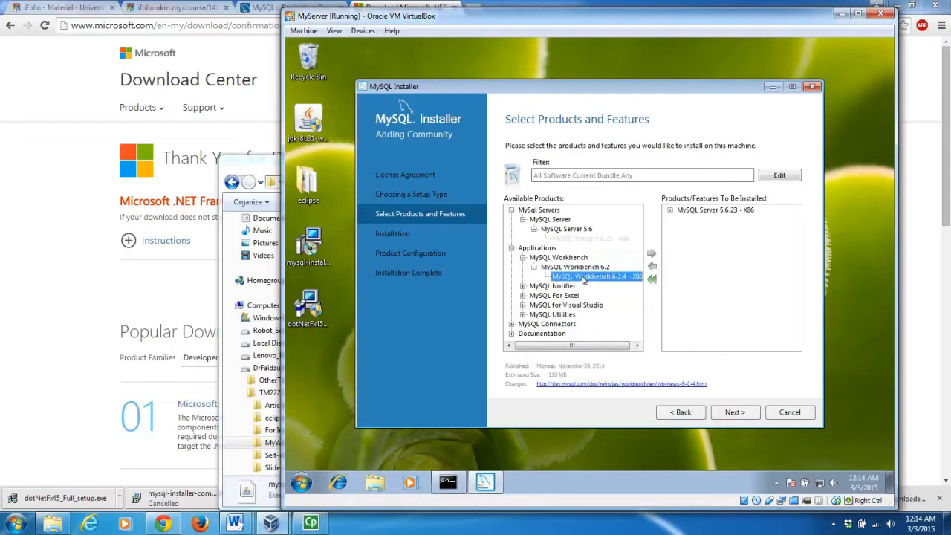
pyautogui.click(651, 258)
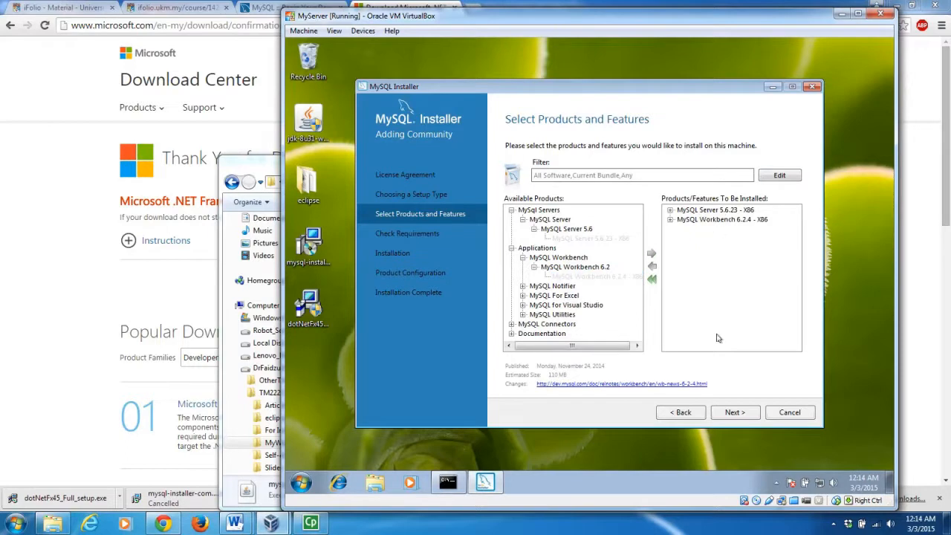
# Resolve Workbench's missing requirement by launching the Visual C++ 2013 Redistributable (x86) setup.
pyautogui.click(733, 413)
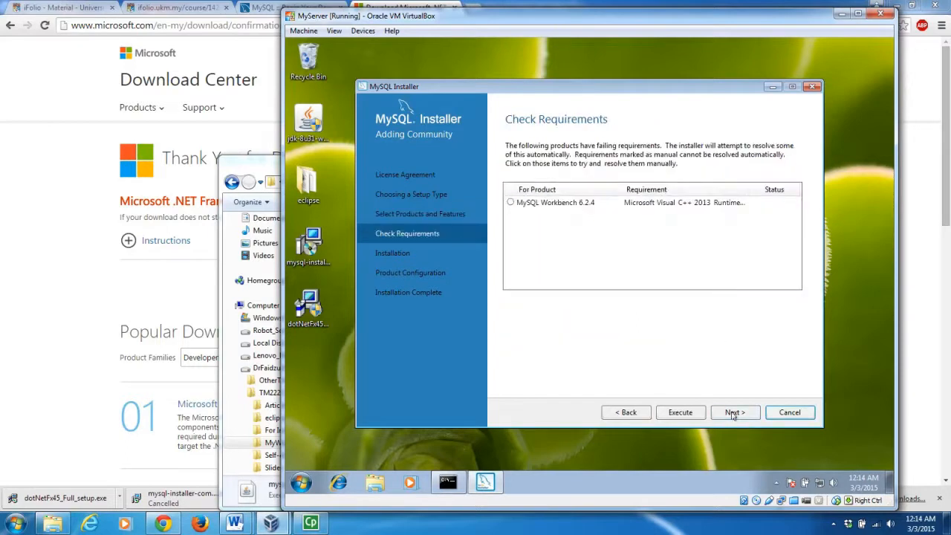
pyautogui.click(510, 204)
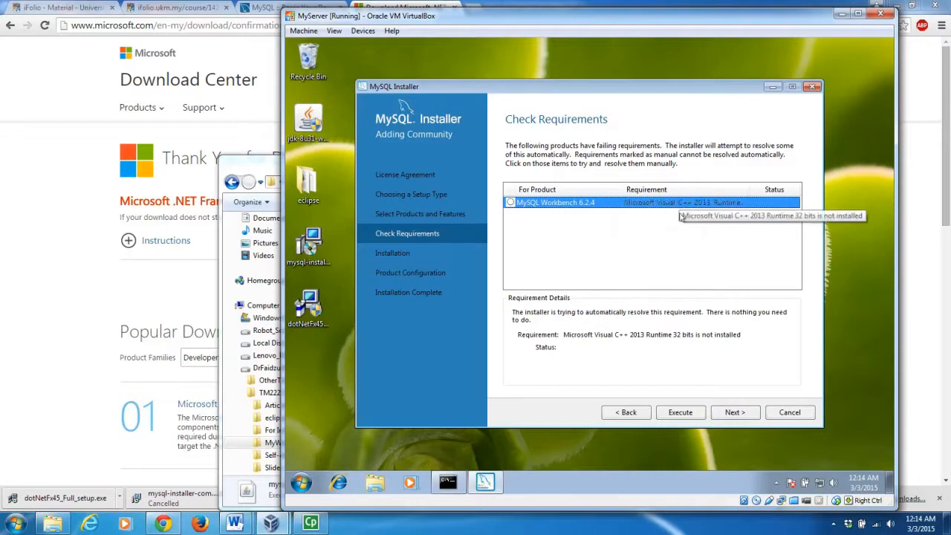
pyautogui.click(732, 414)
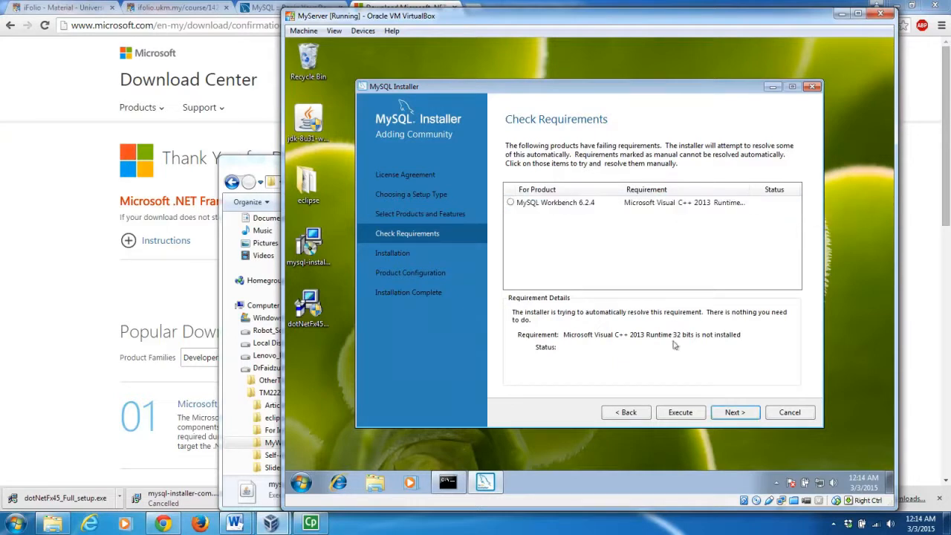
pyautogui.click(673, 413)
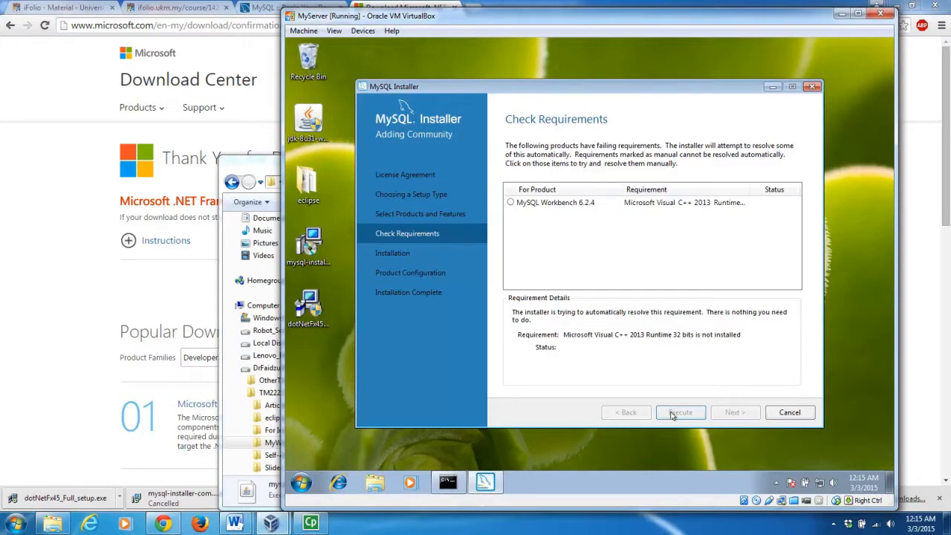
pyautogui.click(671, 413)
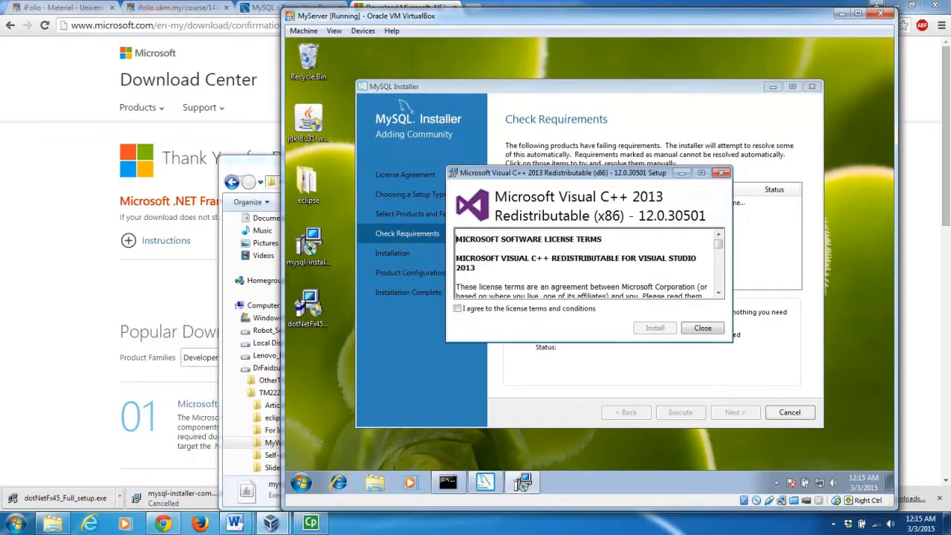
# Accept the license and install the Visual C++ 2013 Redistributable (x86), then close setup.
pyautogui.click(460, 311)
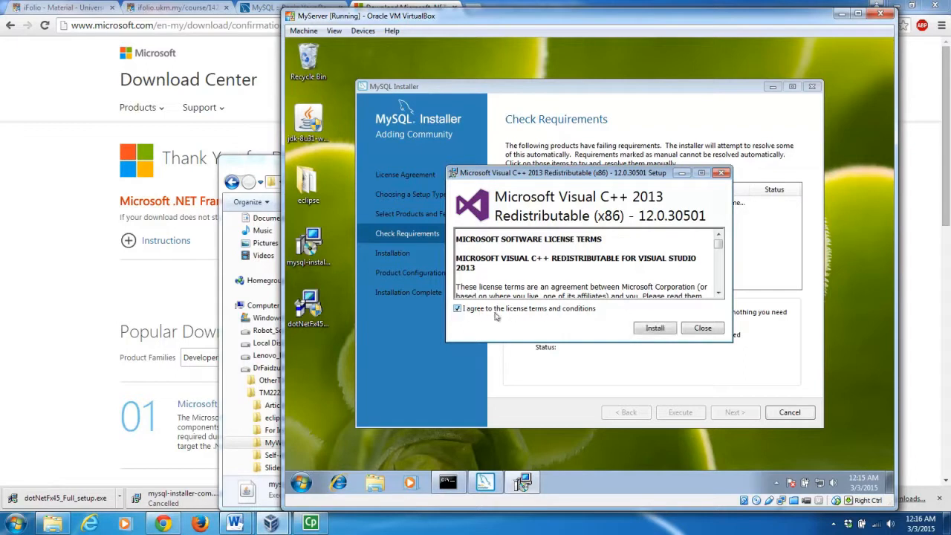
pyautogui.click(655, 334)
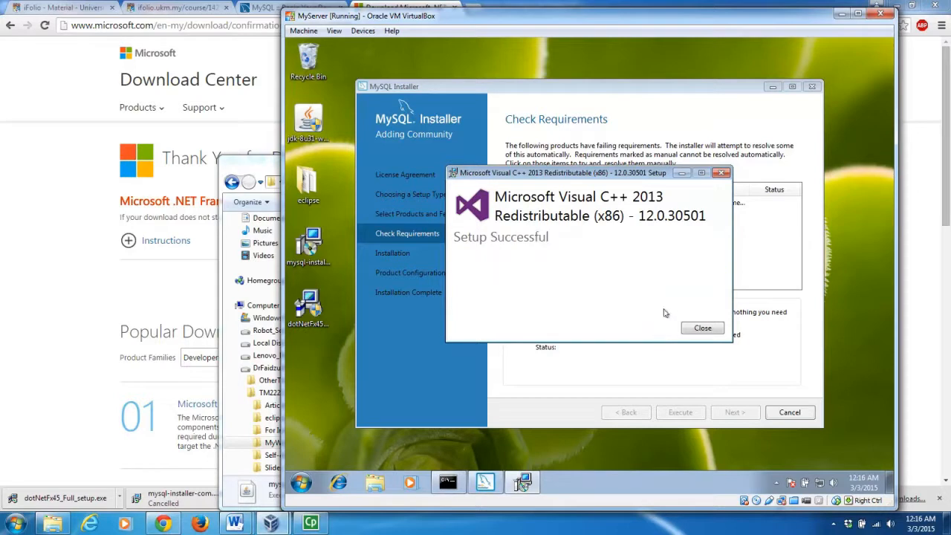
pyautogui.click(703, 329)
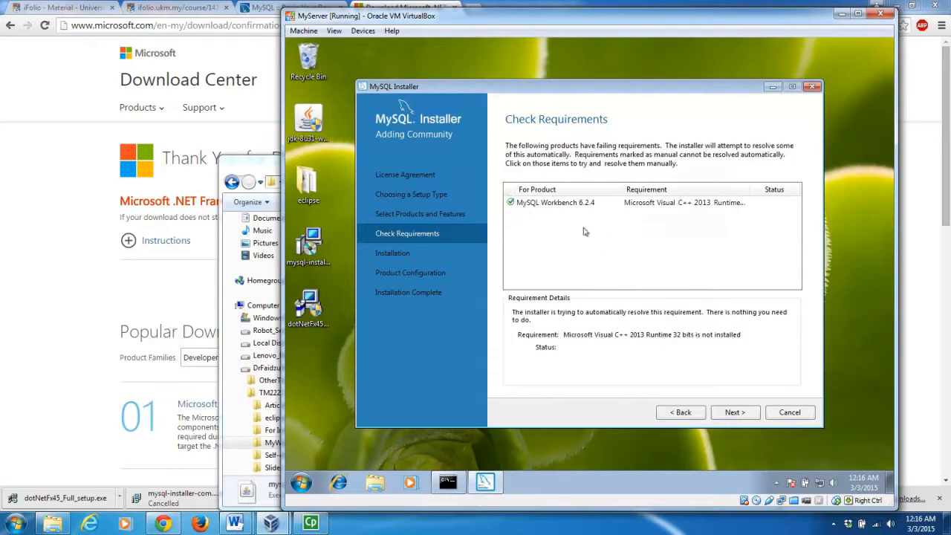
# Execute installation of MySQL Server 5.6.23 and Workbench 6.2.4, then continue to Product Configuration.
pyautogui.click(735, 413)
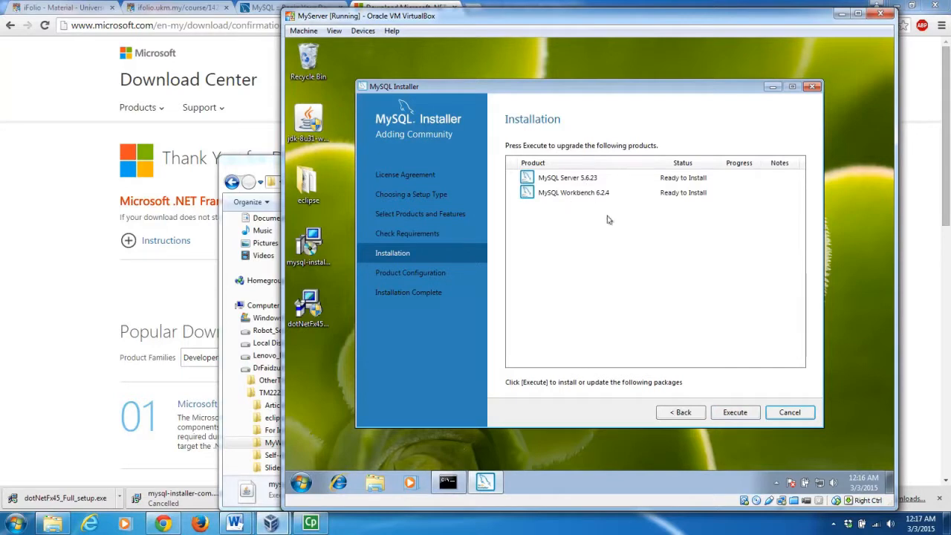
pyautogui.click(744, 418)
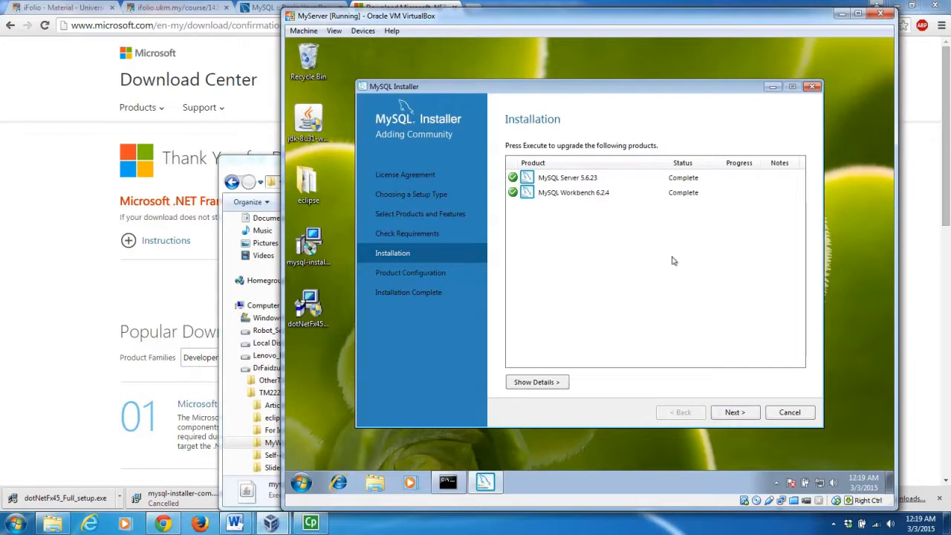
pyautogui.click(747, 415)
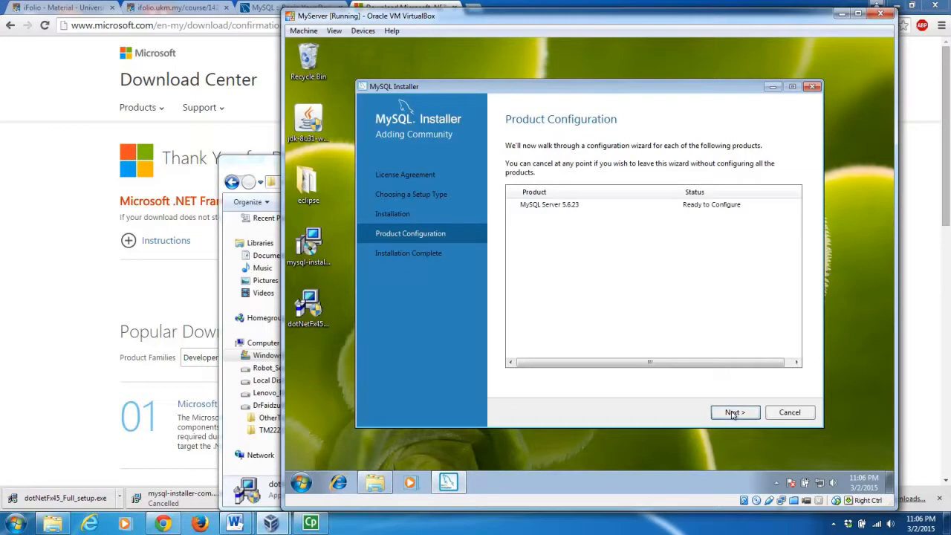
# Keep Development Machine config type on port 3306 and enable Show Advanced Options.
pyautogui.click(732, 414)
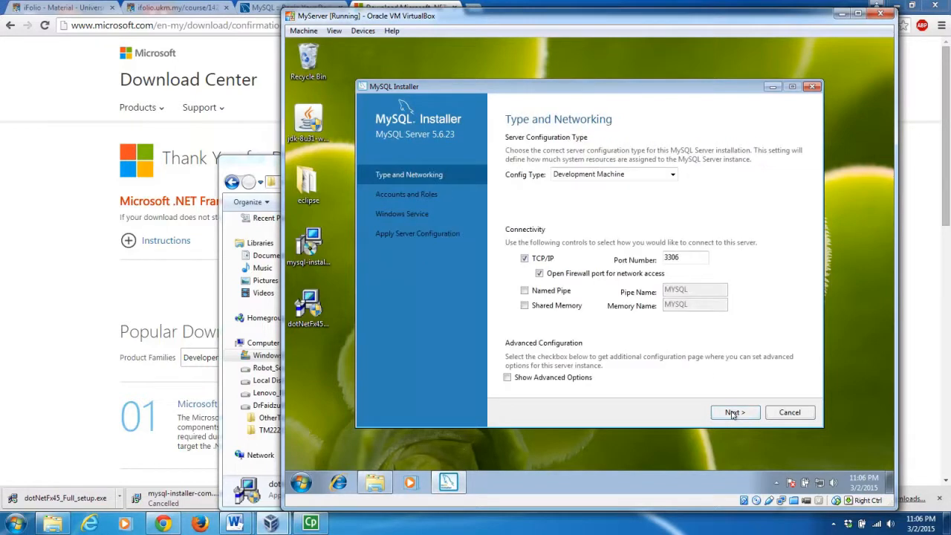
pyautogui.click(600, 259)
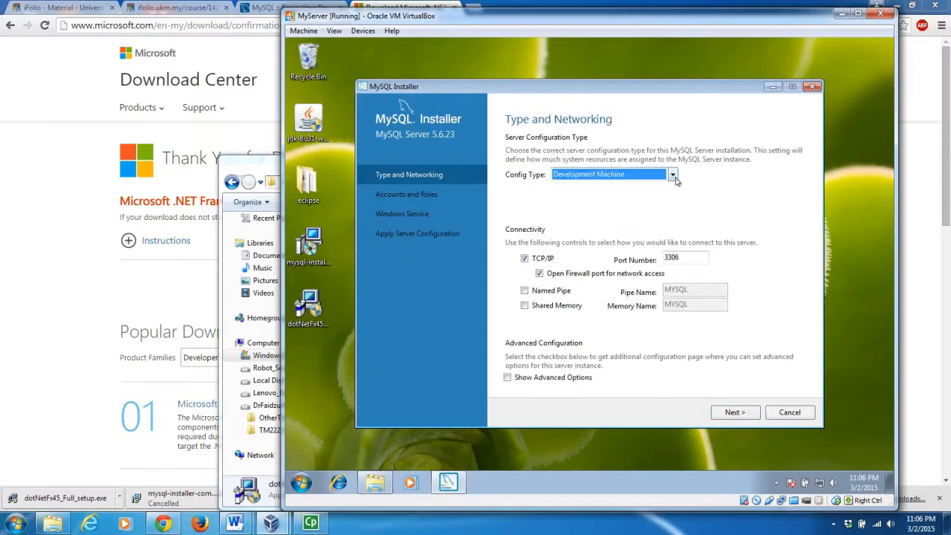
pyautogui.click(672, 175)
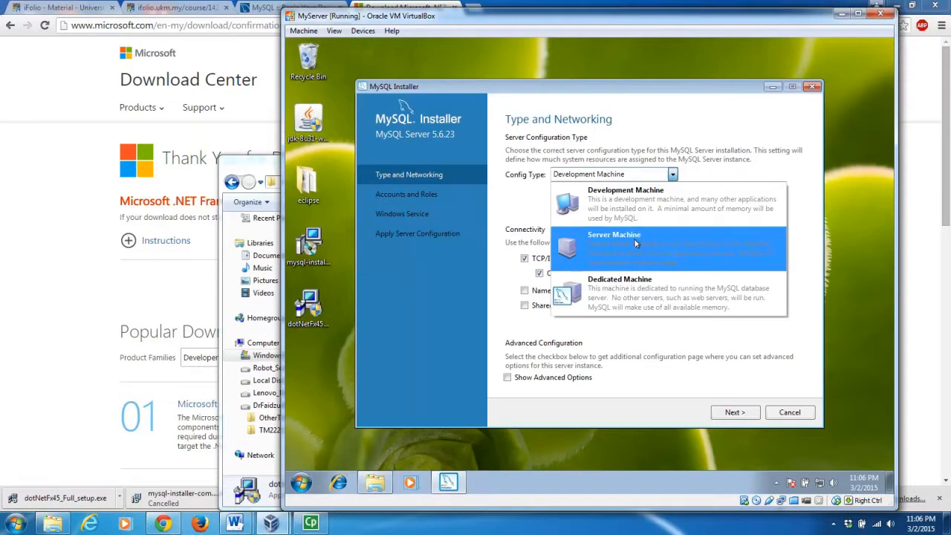
pyautogui.click(629, 195)
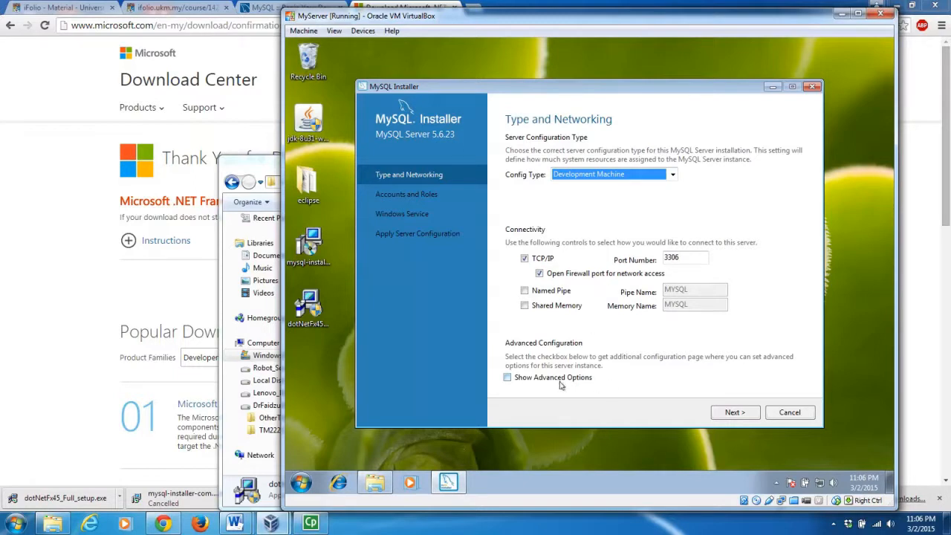
pyautogui.click(508, 378)
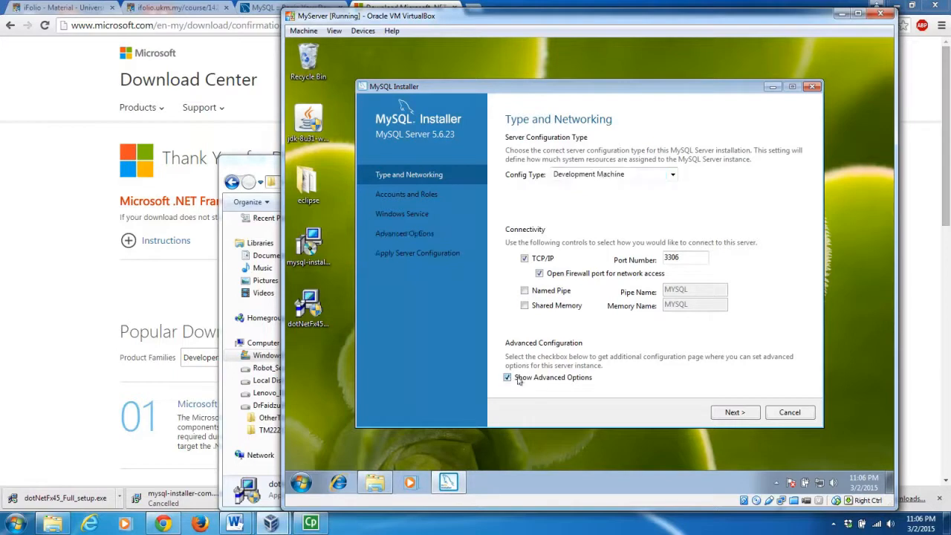
pyautogui.click(742, 418)
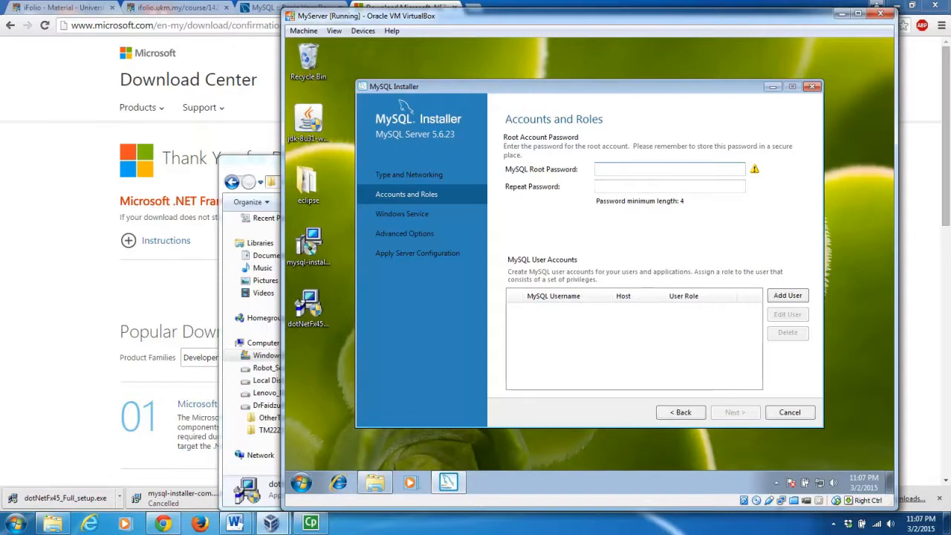
pyautogui.write('aaaaaaa')
# Enter and confirm the MySQL root password, then open the Add User dialog.
pyautogui.press('Tab')
pyautogui.write('a')
pyautogui.write('*****')
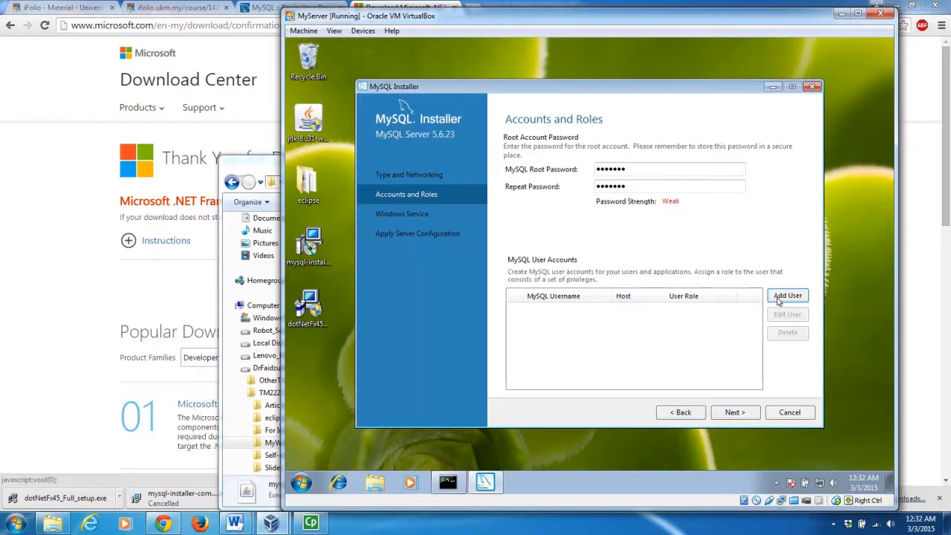
pyautogui.click(779, 297)
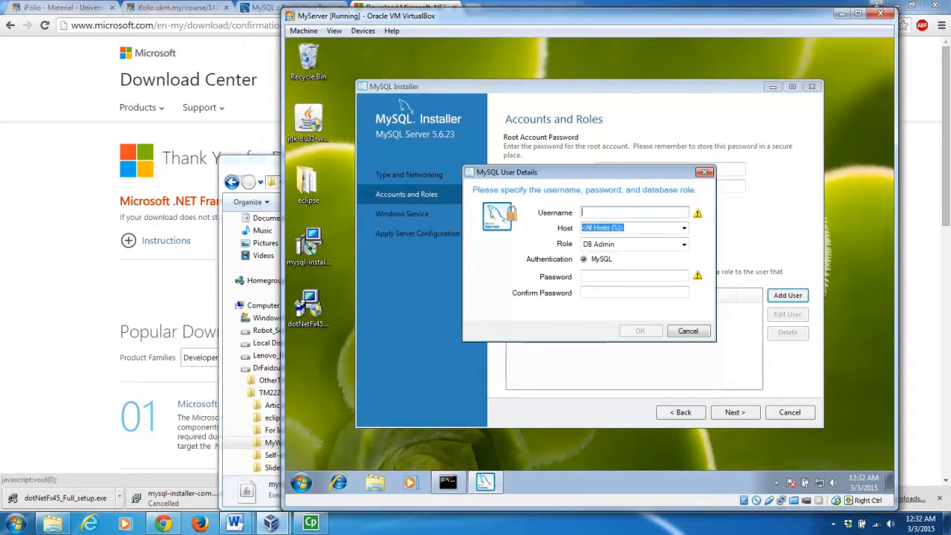
# Create user RemoteUser with host <All Hosts (%)> and the DB Admin role.
pyautogui.write('RemoteUser')
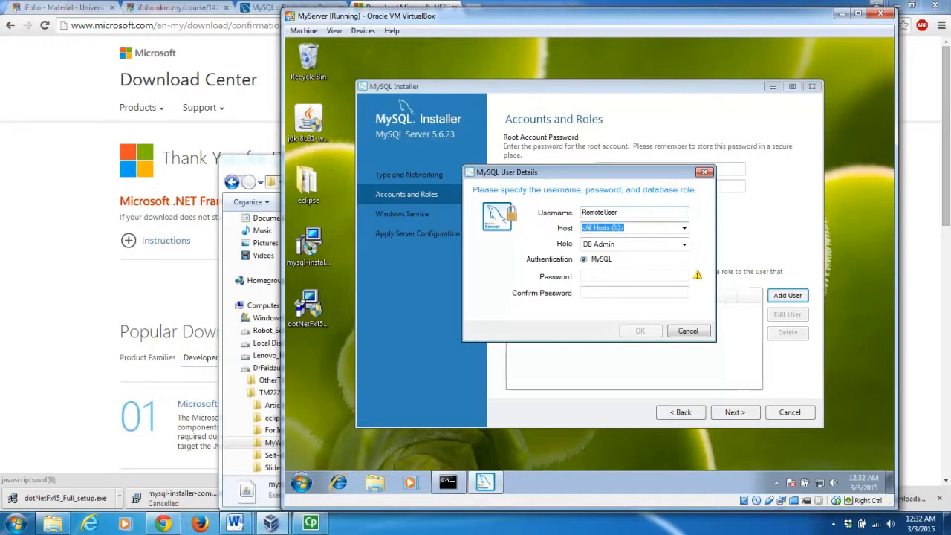
pyautogui.click(684, 229)
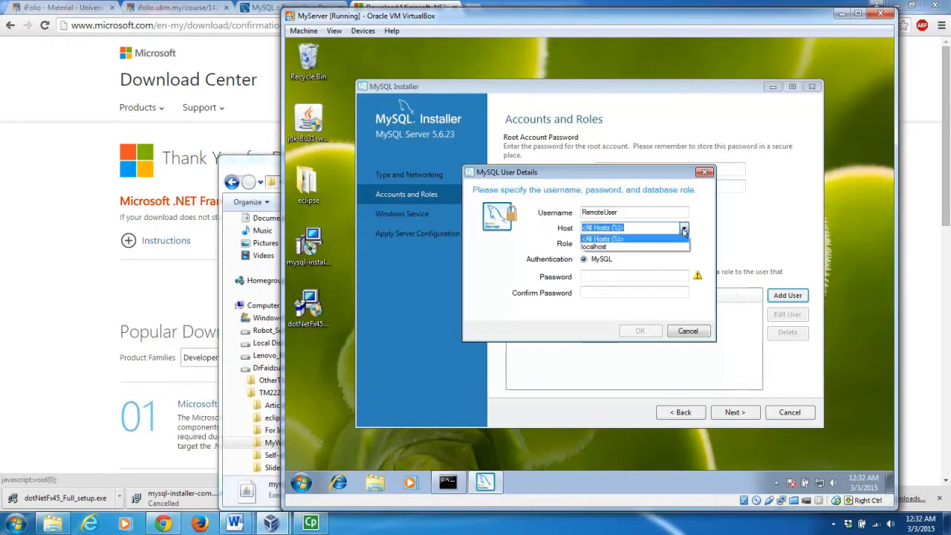
pyautogui.click(683, 232)
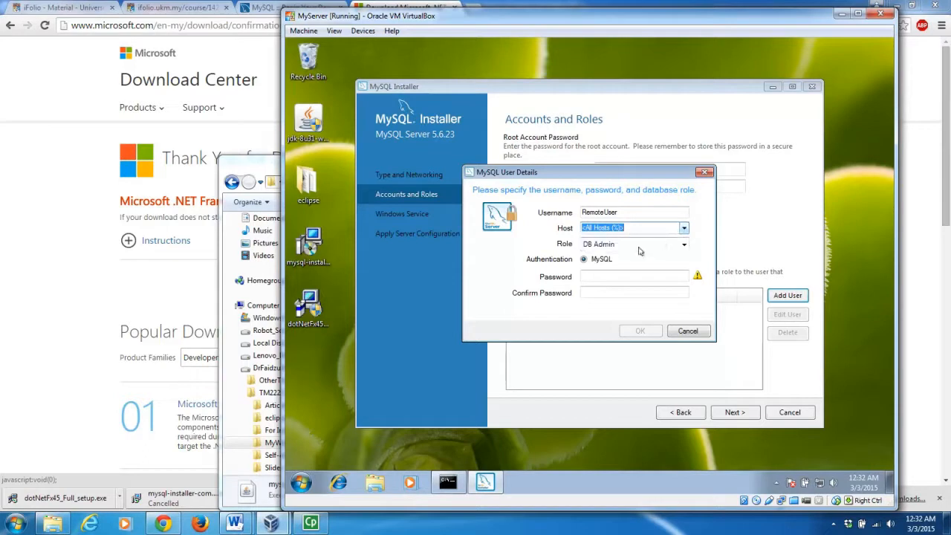
pyautogui.click(683, 246)
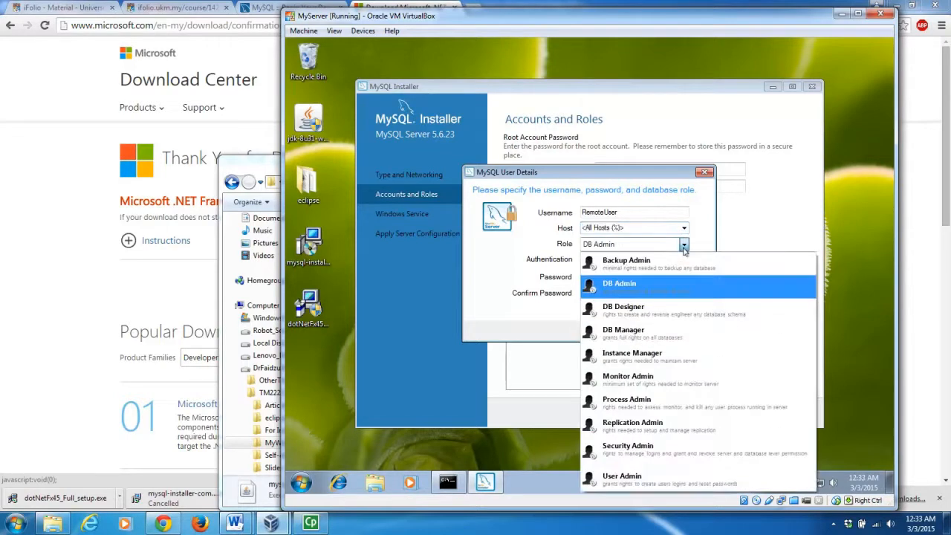
pyautogui.click(665, 293)
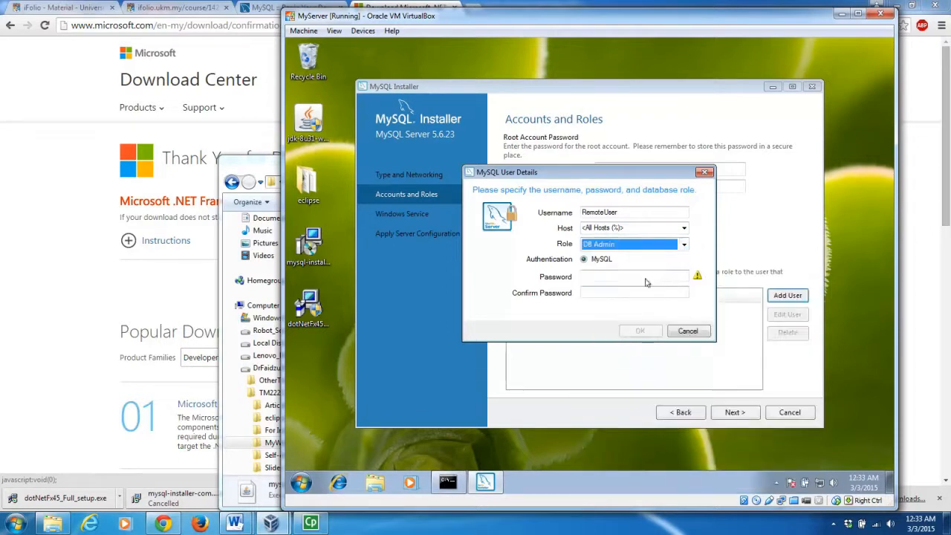
# Enter and confirm RemoteUser's password, save the account, and continue to Windows Service.
pyautogui.click(584, 275)
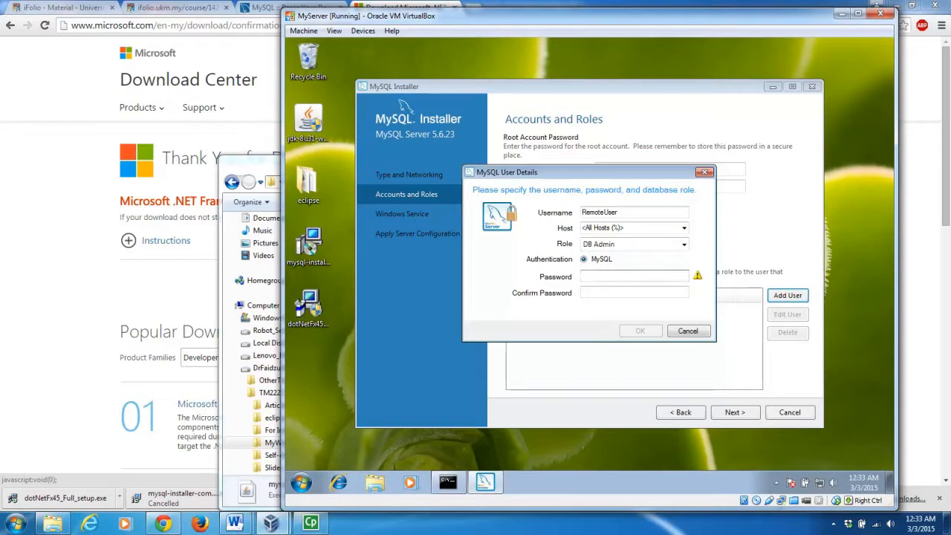
pyautogui.write('123456789')
pyautogui.press('Tab')
pyautogui.write('123456789')
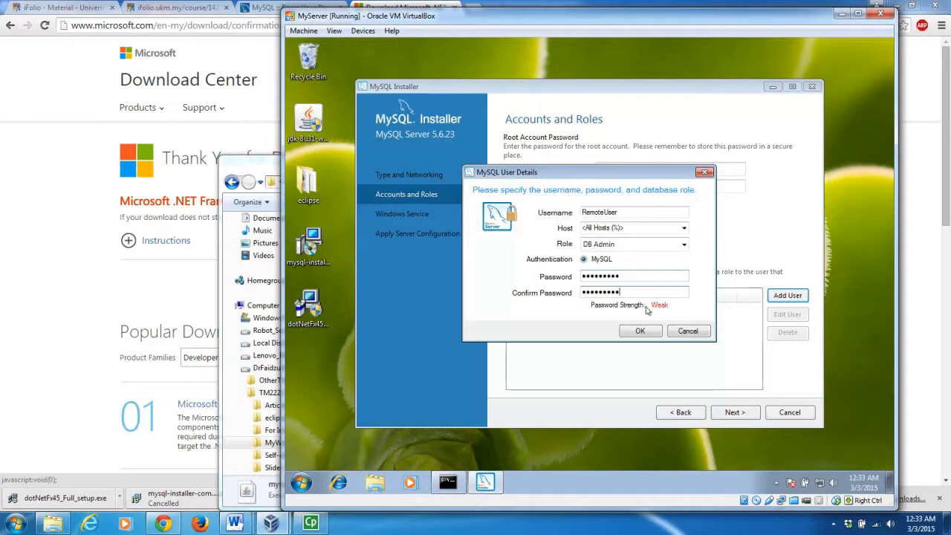
pyautogui.click(641, 331)
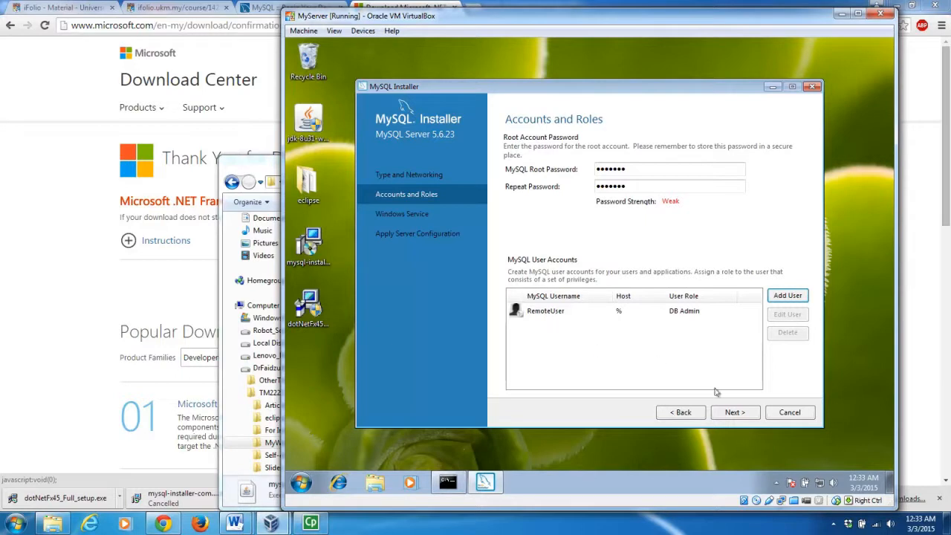
pyautogui.click(733, 412)
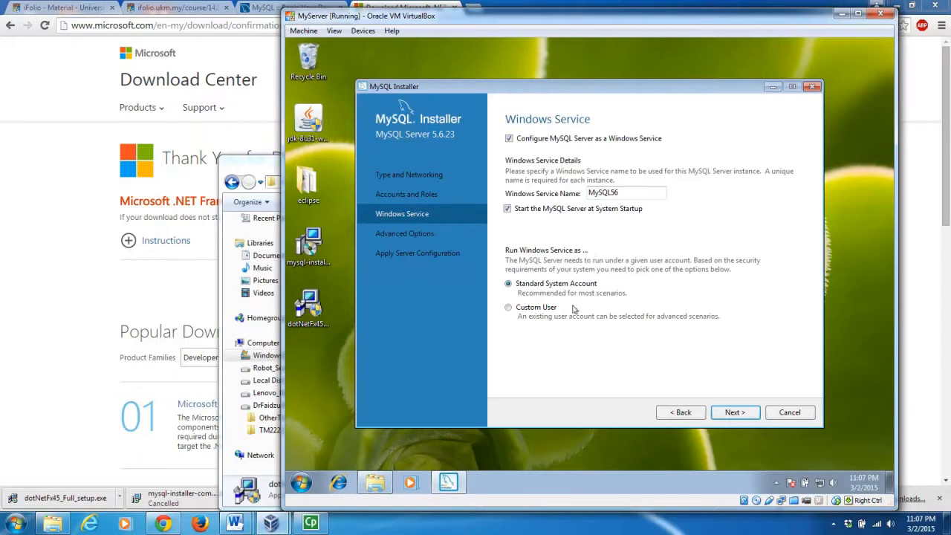
# Keep the MySQL56 Windows service and default logging options, then execute the server configuration.
pyautogui.click(730, 415)
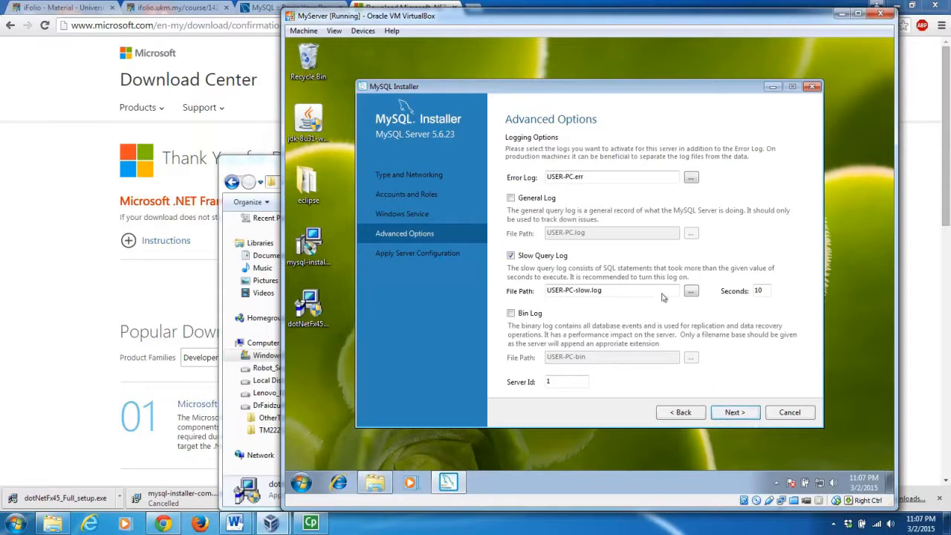
pyautogui.click(734, 416)
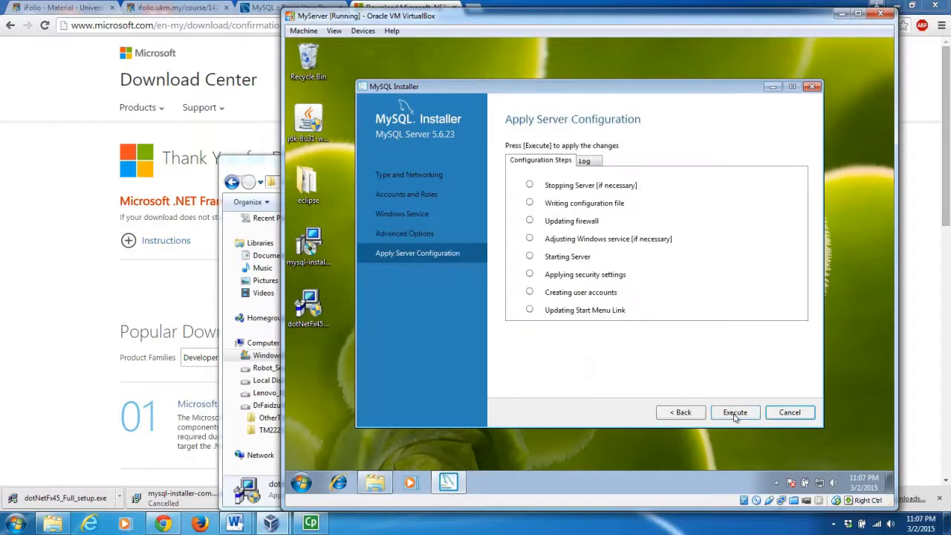
pyautogui.click(735, 415)
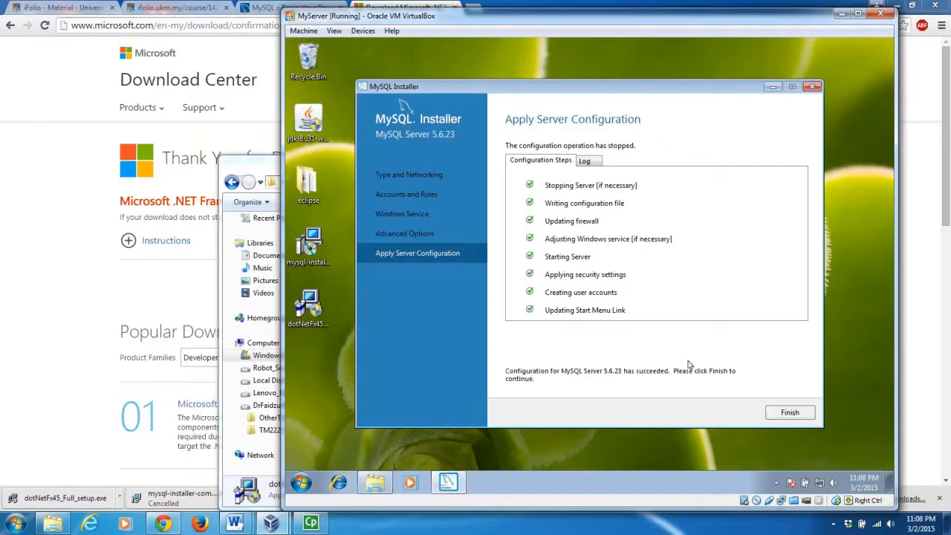
# Finish the MySQL Installer with 'Start MySQL Workbench after Setup' unchecked.
pyautogui.click(777, 412)
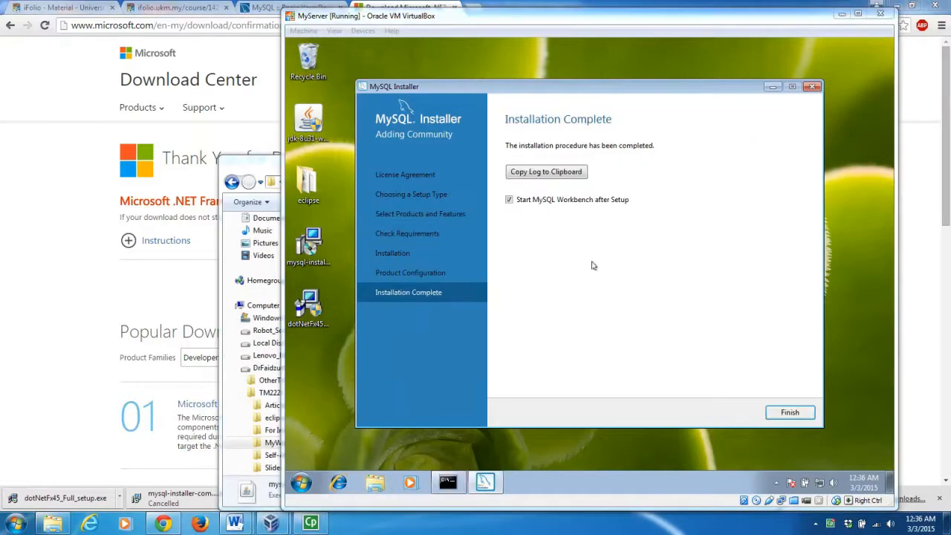
pyautogui.click(570, 247)
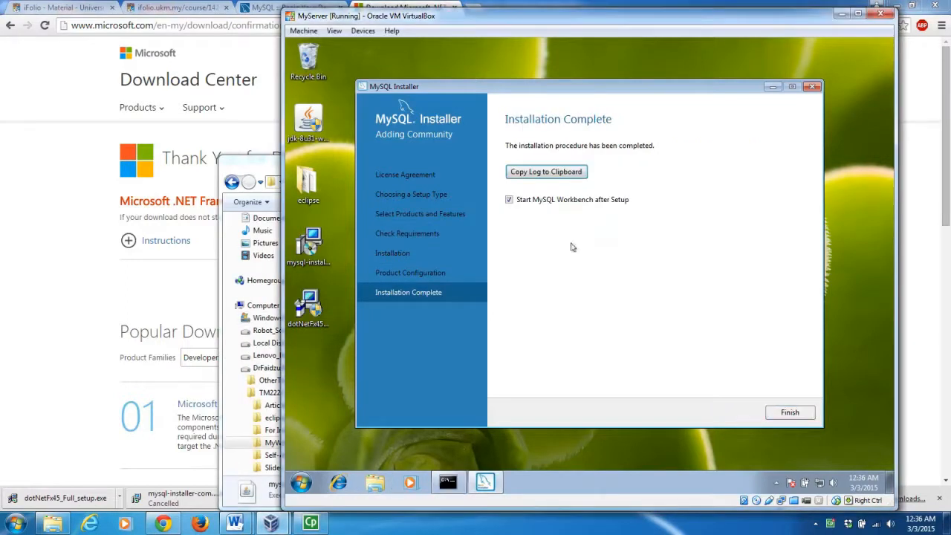
pyautogui.click(509, 202)
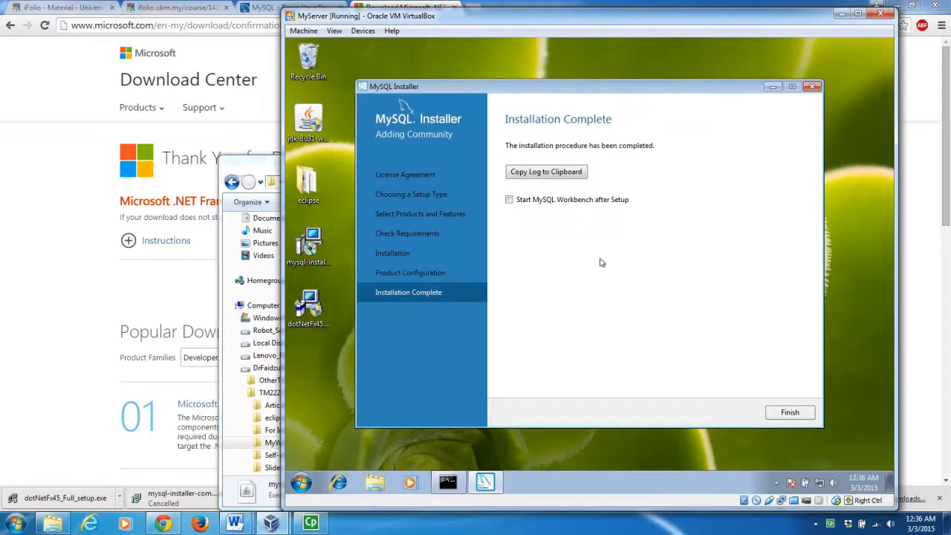
pyautogui.click(790, 413)
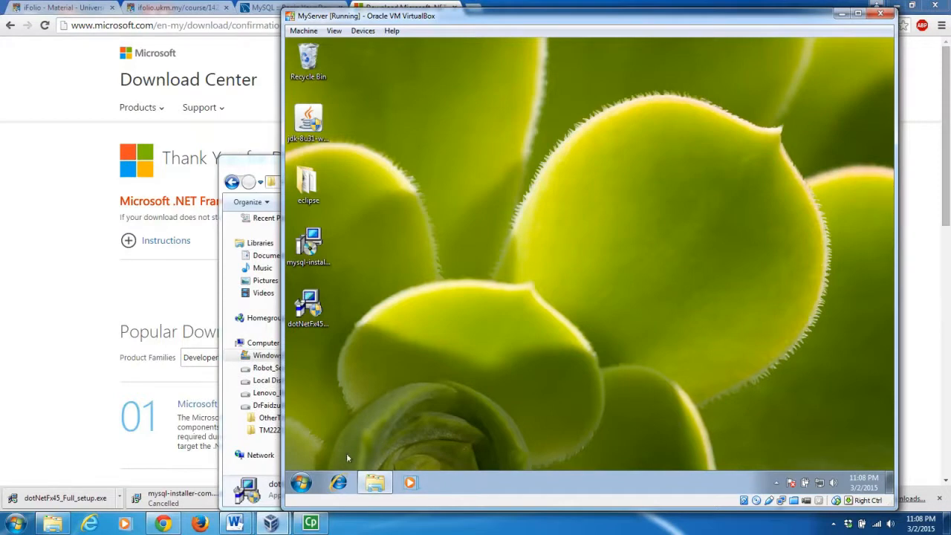
# Check the MySQL Server 5.6 entries under All Programs > MySQL, then open Control Panel.
pyautogui.click(301, 483)
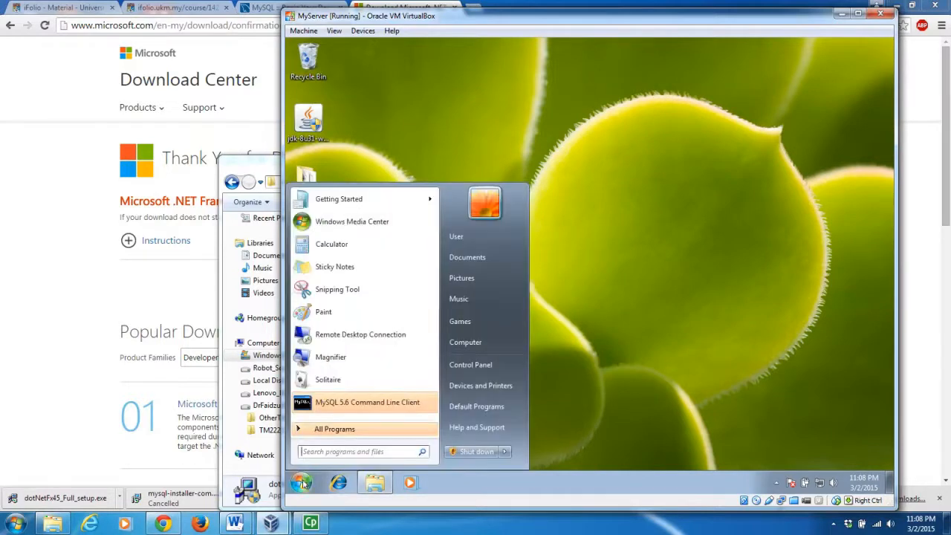
pyautogui.click(374, 430)
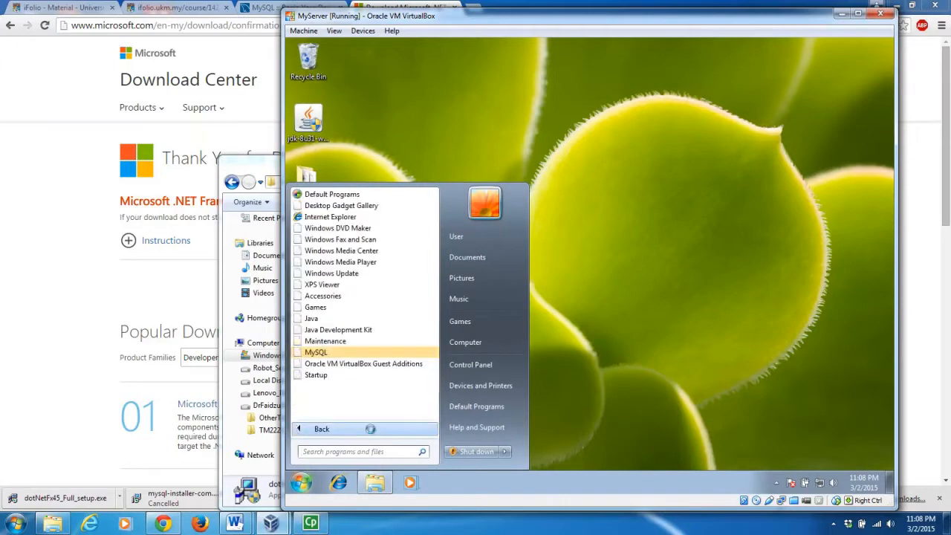
pyautogui.click(334, 354)
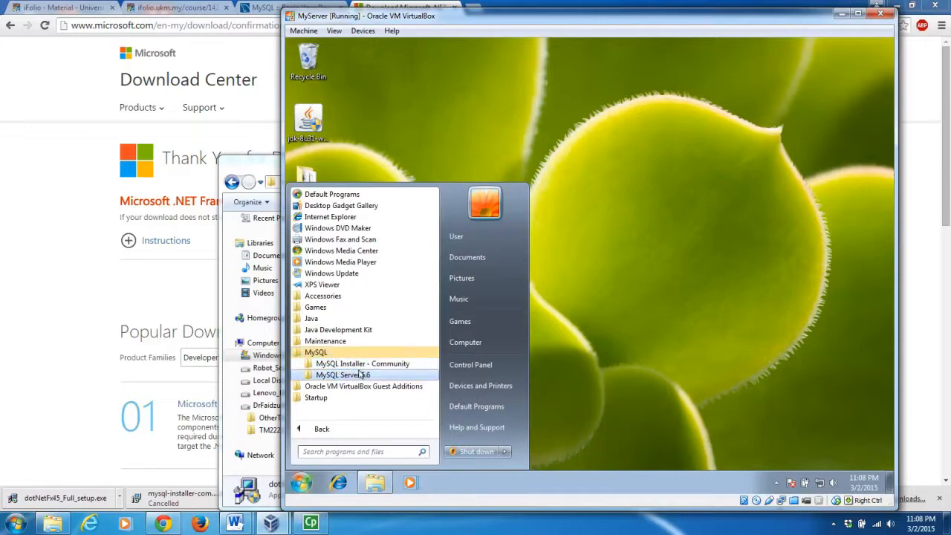
pyautogui.click(358, 377)
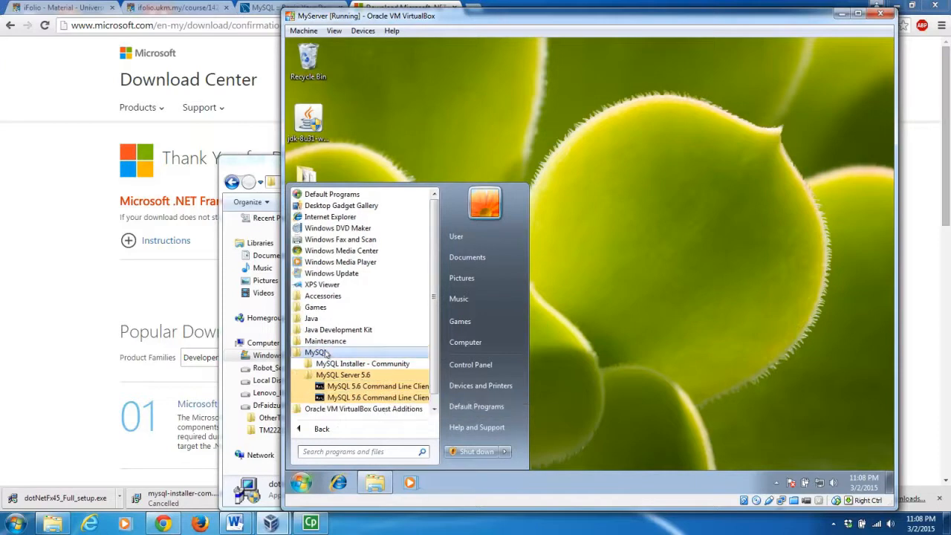
pyautogui.click(324, 354)
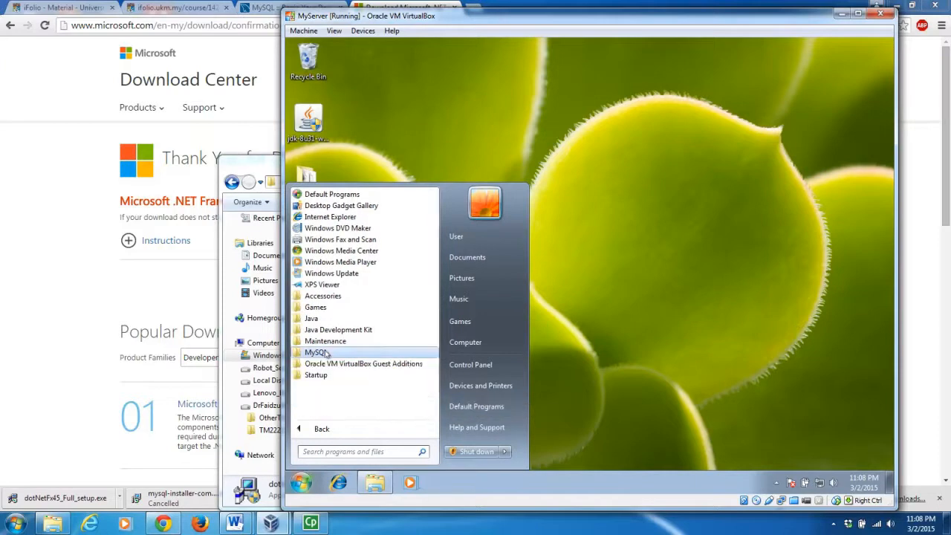
pyautogui.click(469, 366)
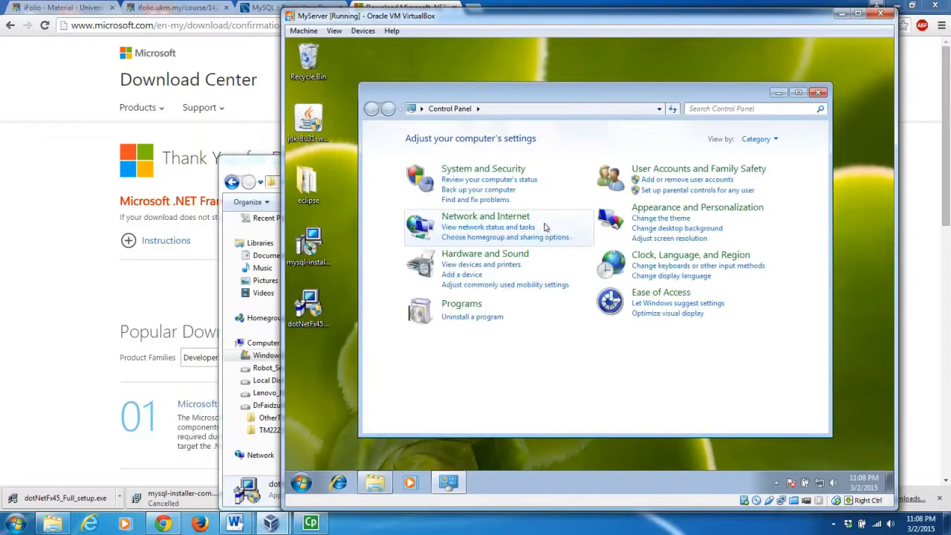
# Open Services via System and Security > Administrative Tools and check MySQL56's status.
pyautogui.click(473, 178)
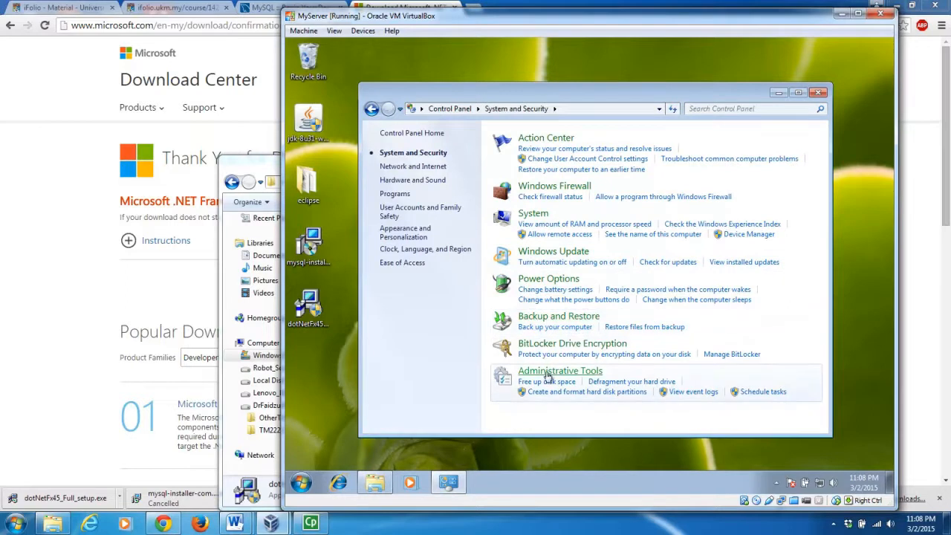
pyautogui.click(547, 373)
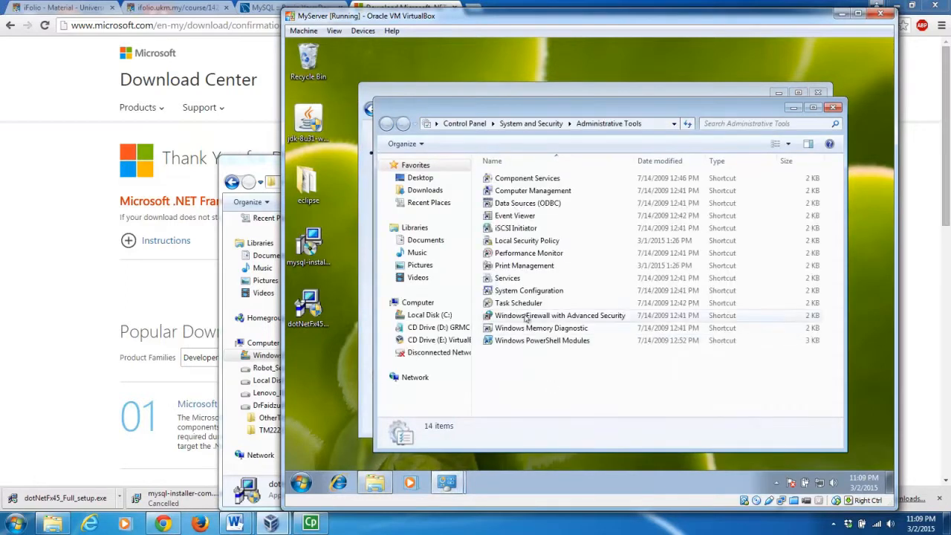
pyautogui.doubleClick(508, 278)
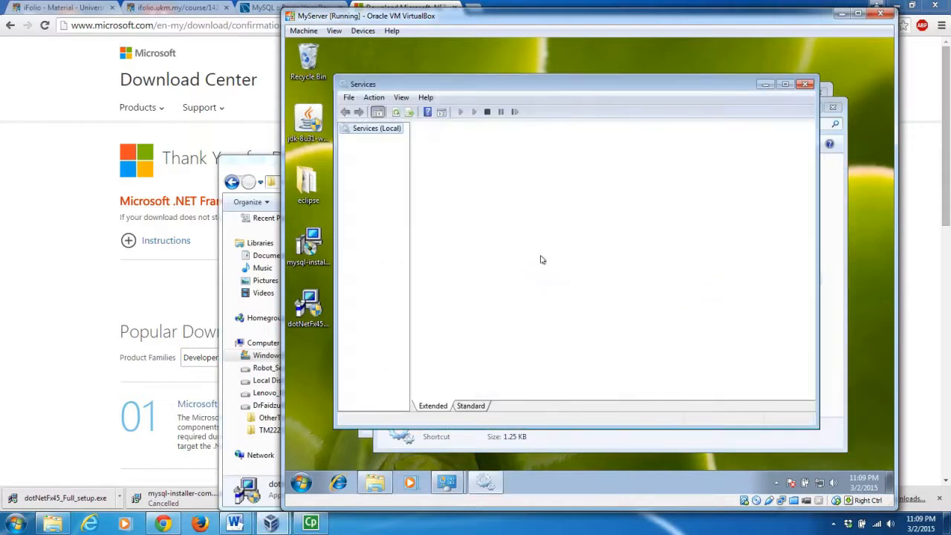
pyautogui.moveTo(811, 189); pyautogui.dragTo(809, 250)
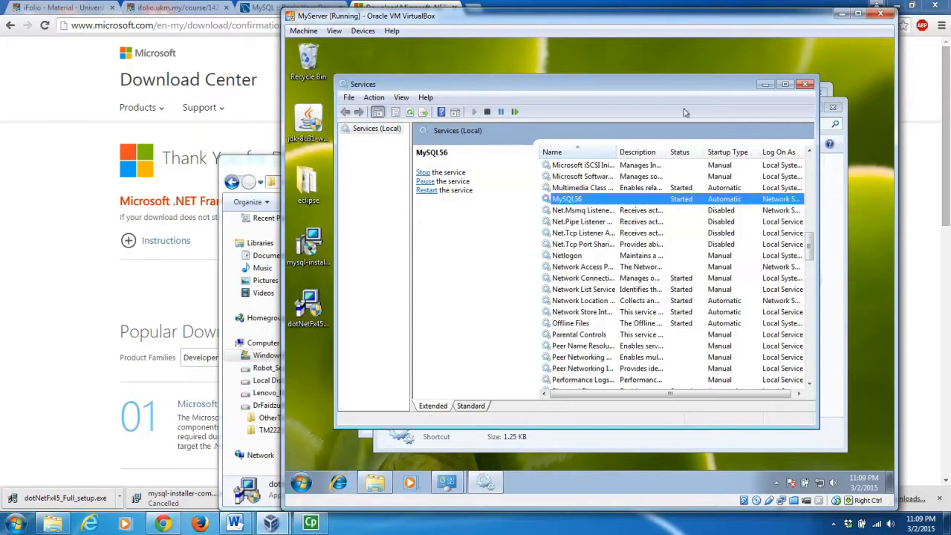
# Close the Services, Administrative Tools and System and Security windows.
pyautogui.click(805, 85)
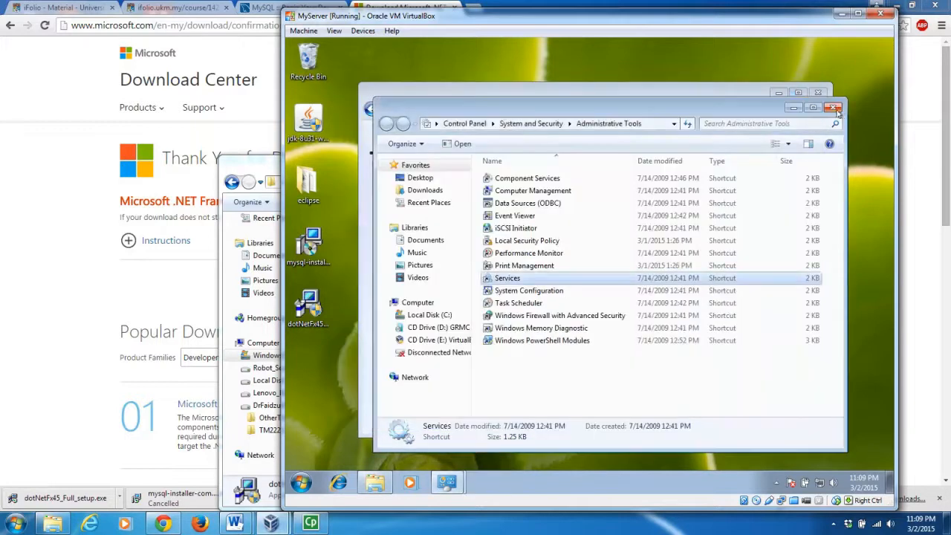
pyautogui.click(833, 107)
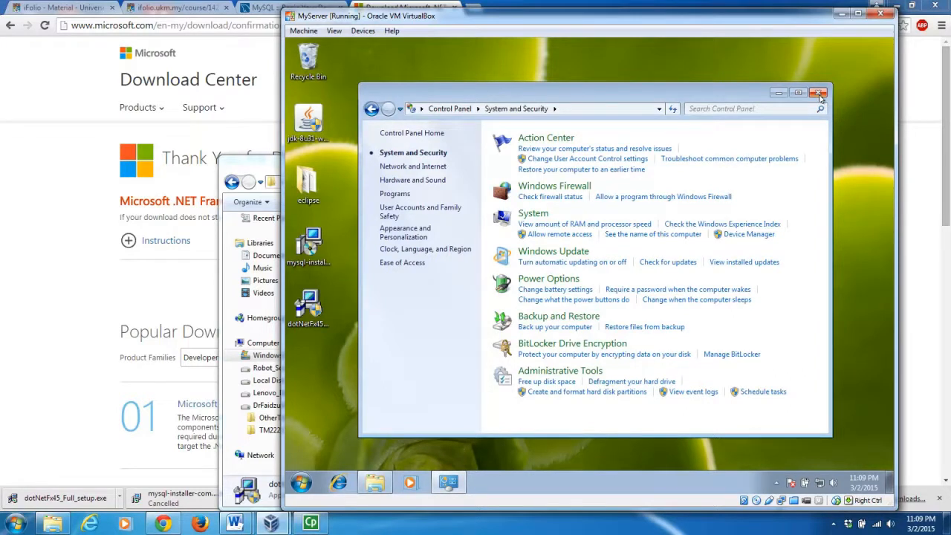
pyautogui.click(818, 94)
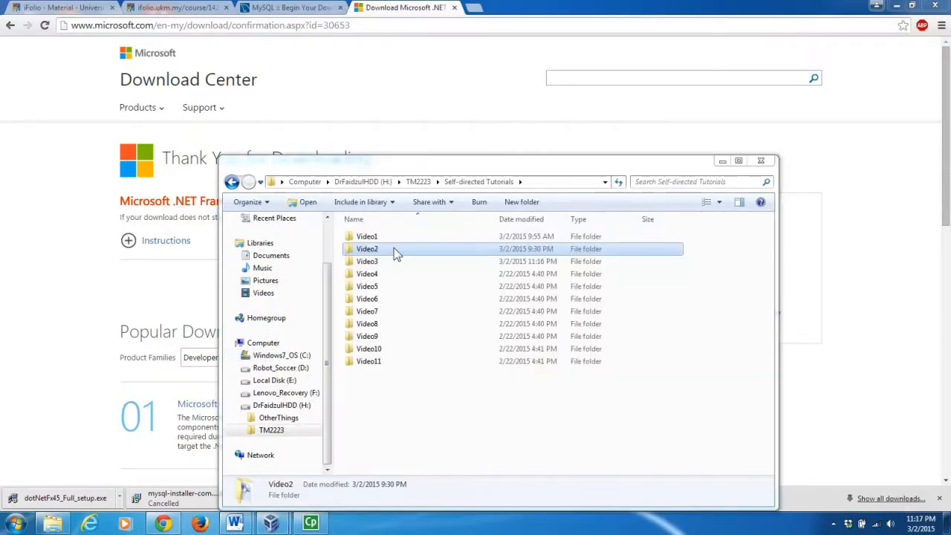
# Run mysql-workbench-community-6.2.4-winx64.msi from Video2\video2files, allowing the security warning.
pyautogui.doubleClick(396, 254)
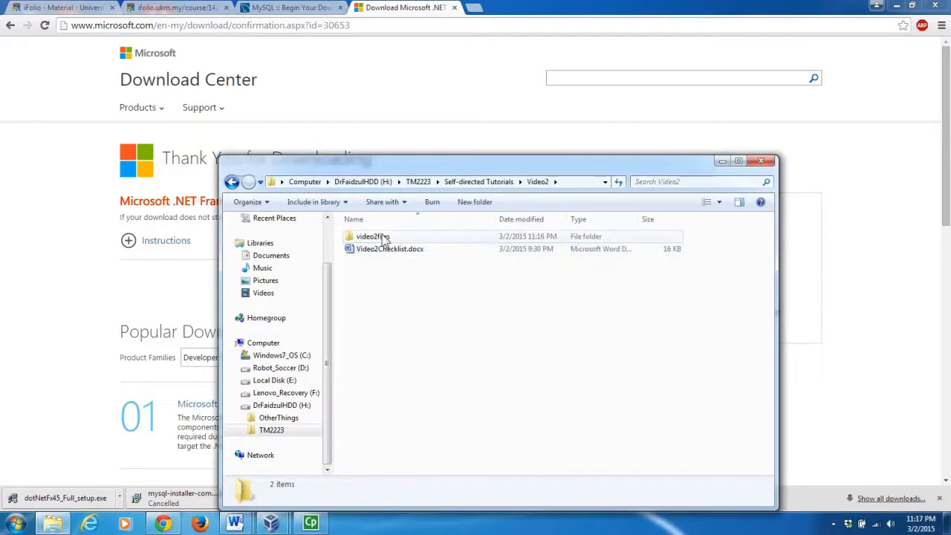
pyautogui.doubleClick(384, 238)
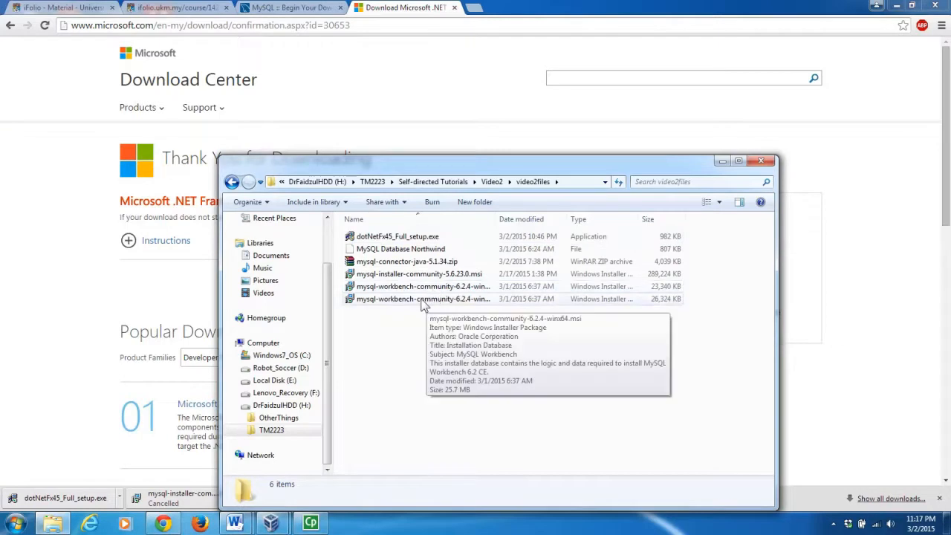
pyautogui.moveTo(499, 219); pyautogui.dragTo(537, 216)
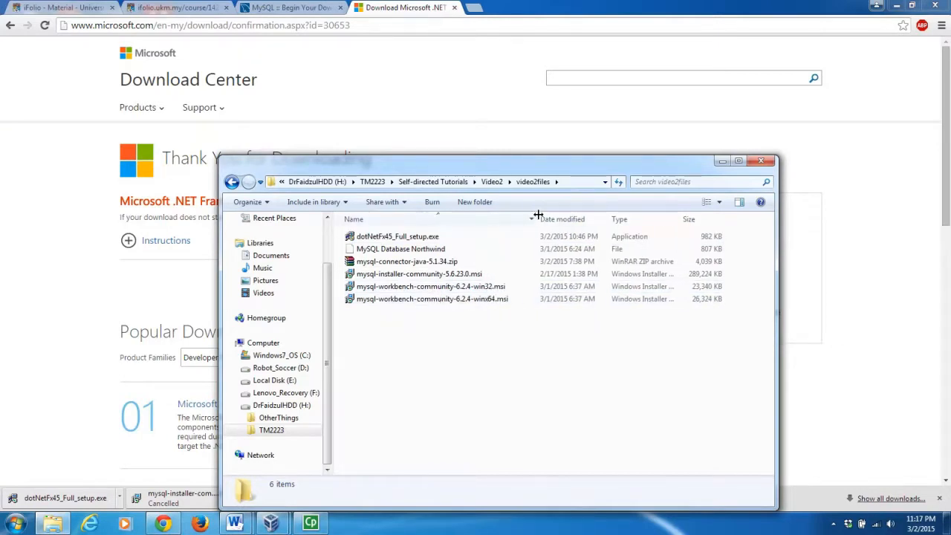
pyautogui.click(441, 304)
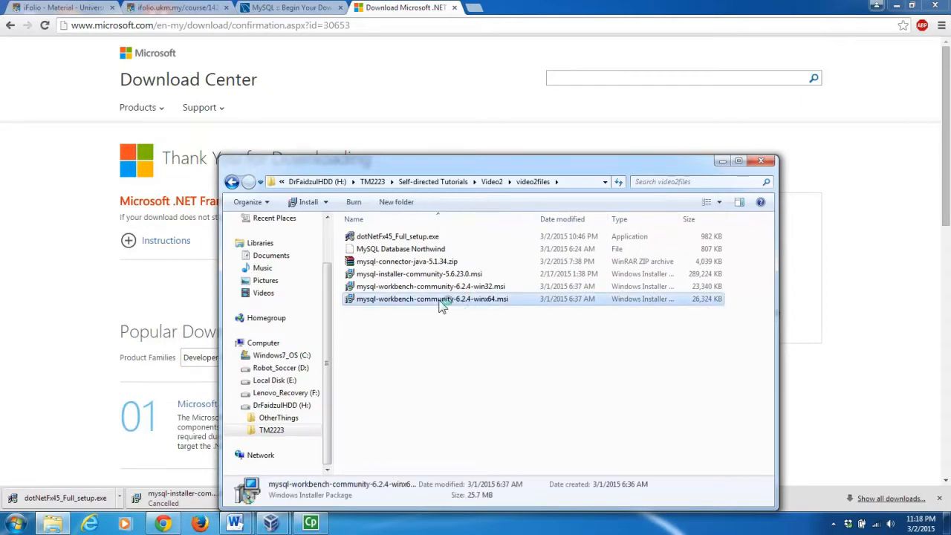
pyautogui.doubleClick(440, 305)
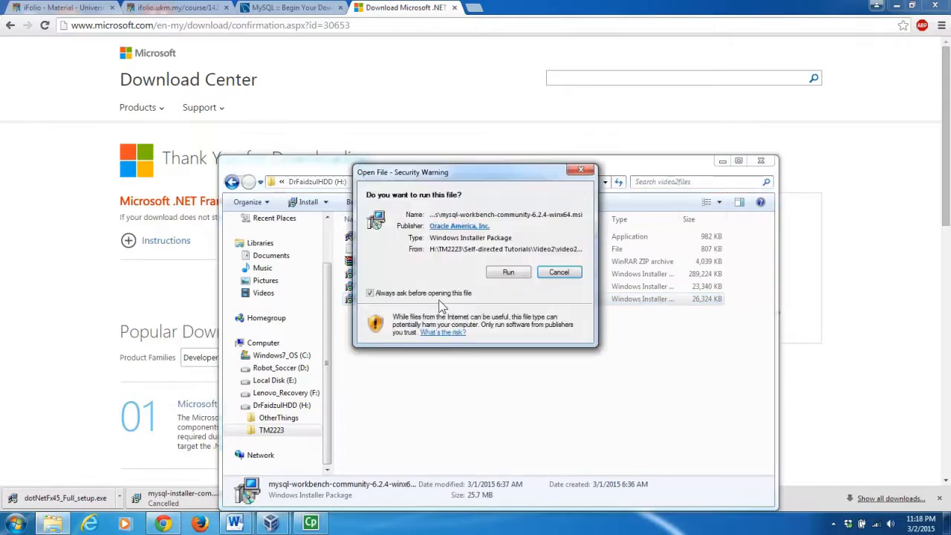
pyautogui.click(501, 274)
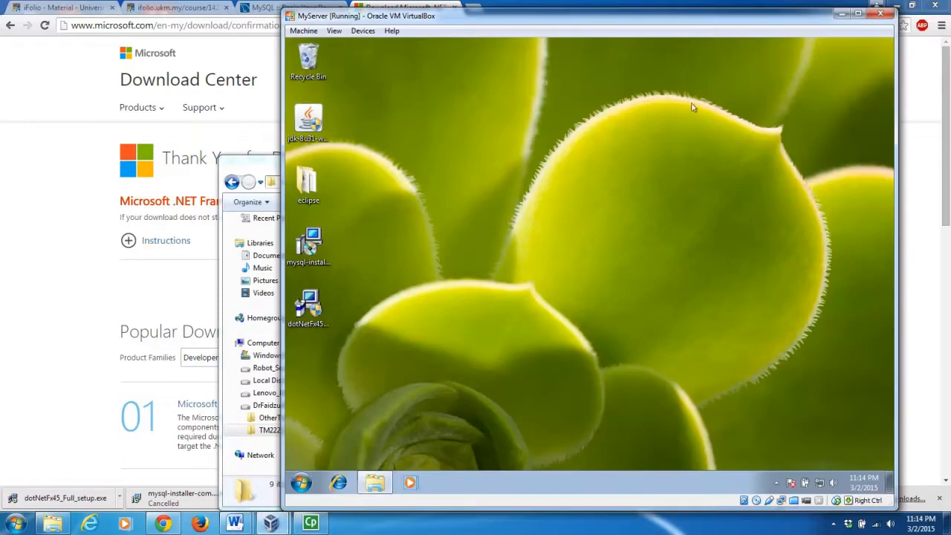
# Minimize the VirtualBox window and open the Self-directed Tutorials folder.
pyautogui.click(842, 14)
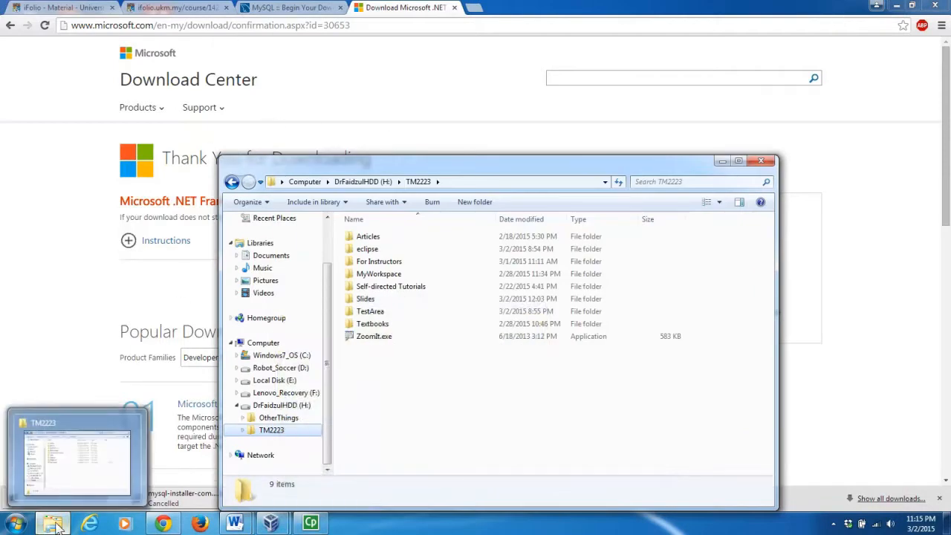
pyautogui.click(392, 289)
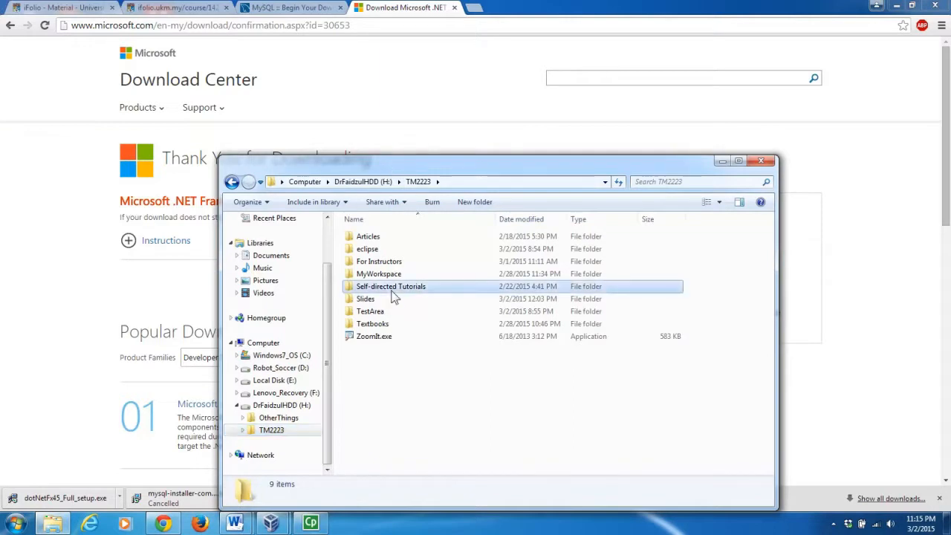
pyautogui.doubleClick(392, 291)
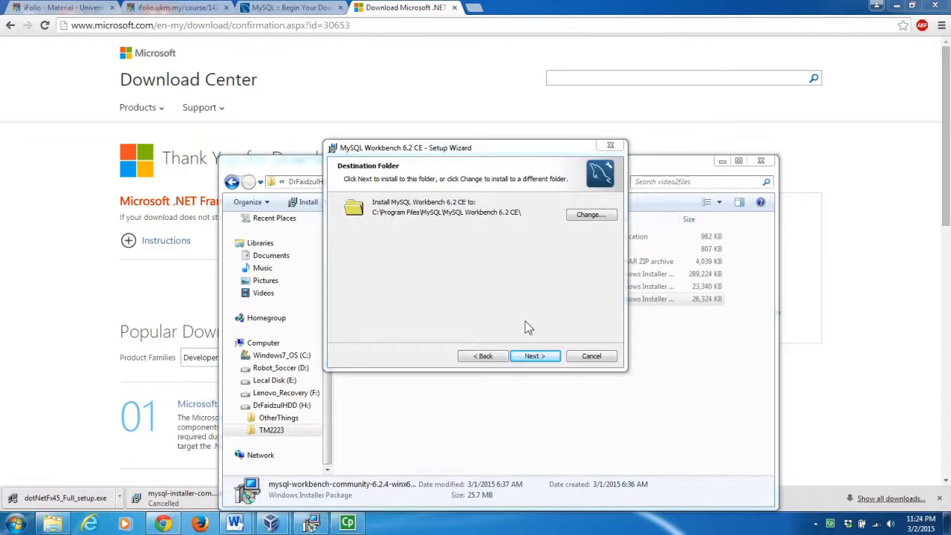
# Install Workbench 6.2 CE to the default folder with Complete setup, without launching it afterwards.
pyautogui.click(534, 357)
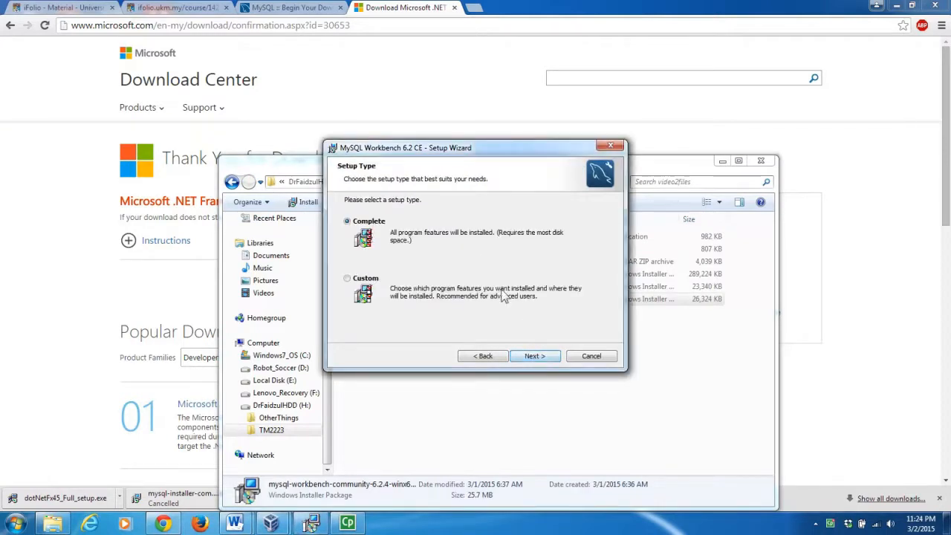
pyautogui.click(534, 356)
pyautogui.click(534, 357)
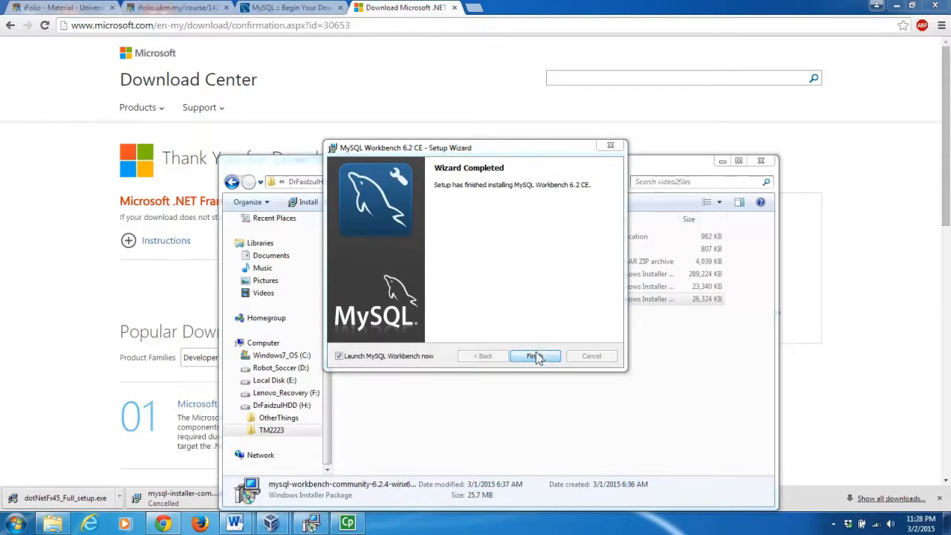
pyautogui.click(339, 356)
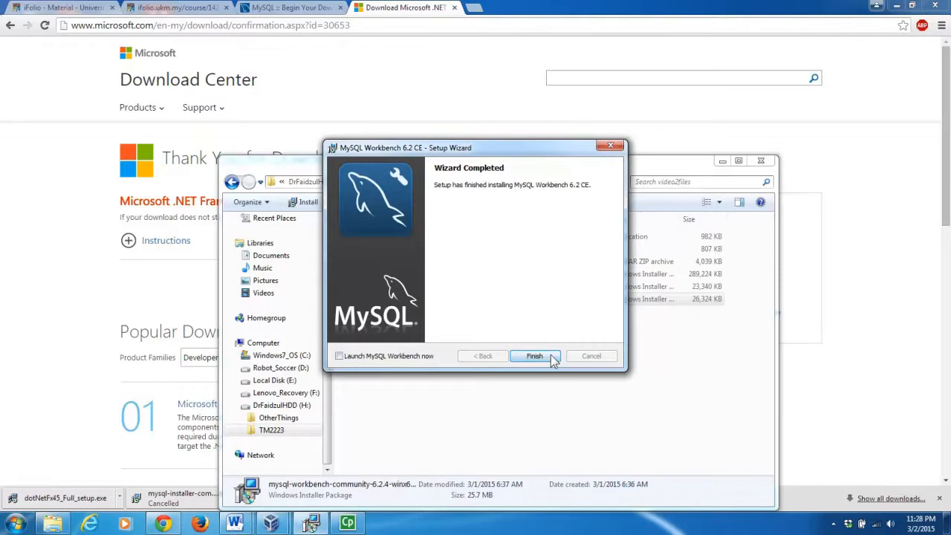
pyautogui.click(535, 355)
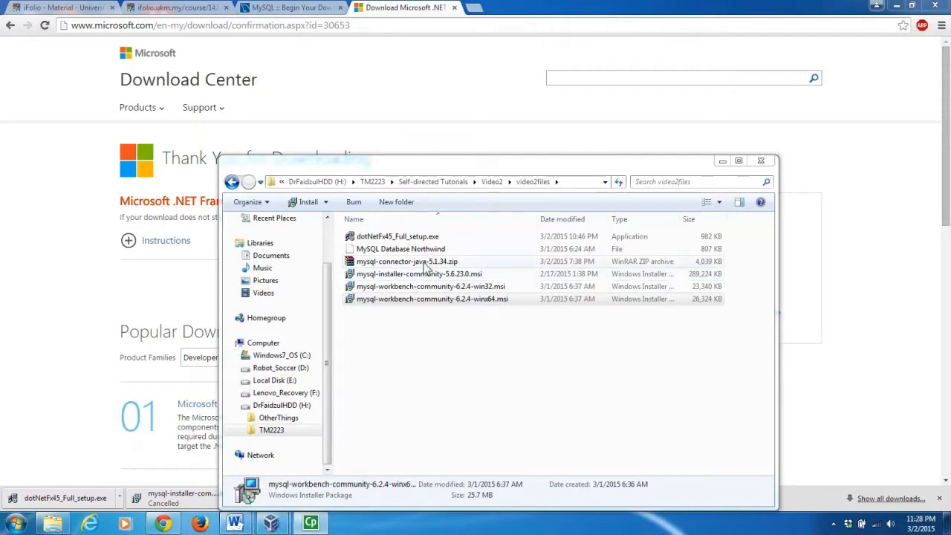
# Extract mysql-connector-java-5.1.34.zip here and select the resulting mysql-connector-java-5.1.34 folder.
pyautogui.click(425, 264)
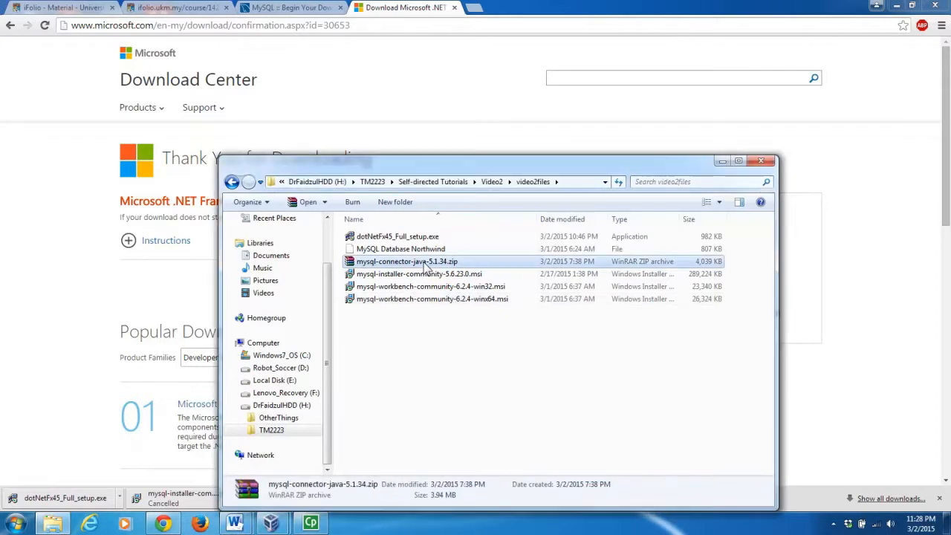
pyautogui.doubleClick(425, 264)
pyautogui.rightClick(424, 263)
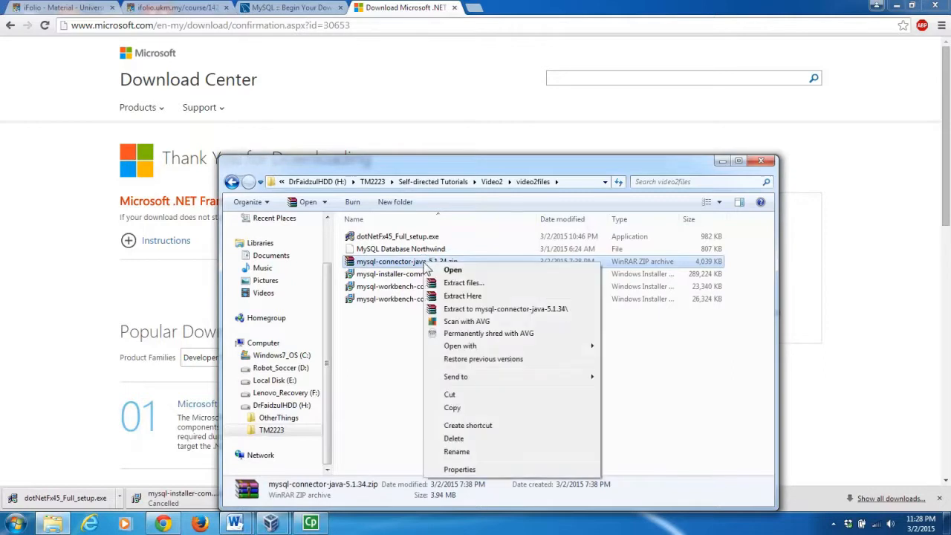
pyautogui.click(468, 297)
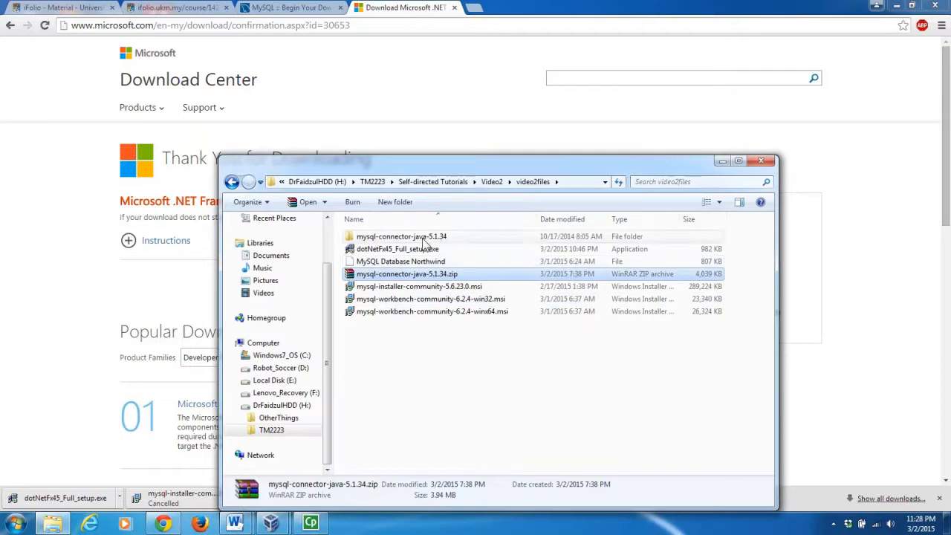
pyautogui.click(417, 239)
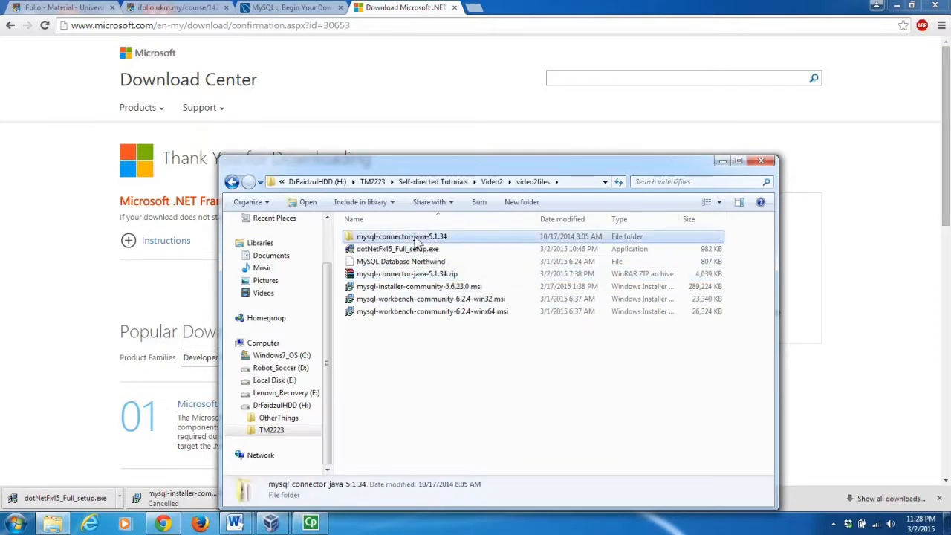
# Look inside the extracted connector folder, then cut mysql-connector-java-5.1.34 from video2files.
pyautogui.doubleClick(418, 239)
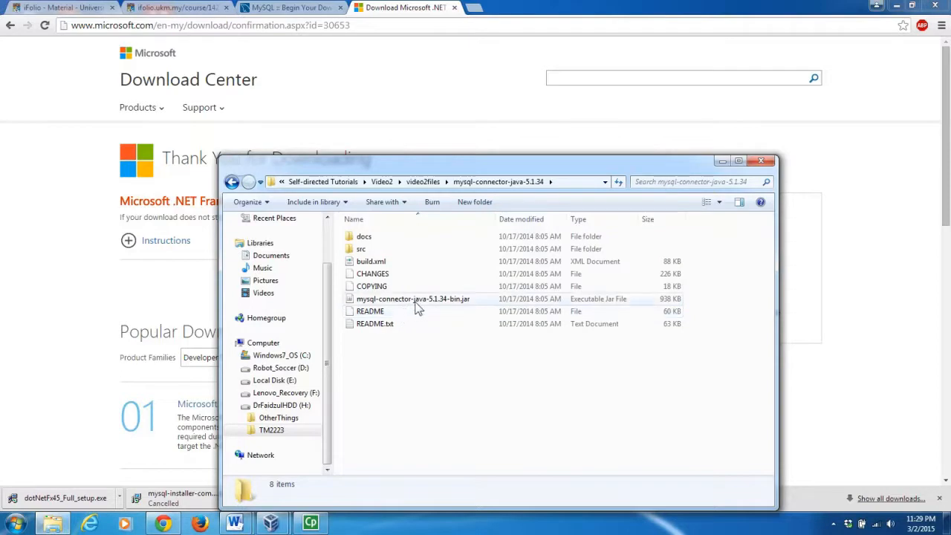
pyautogui.click(419, 183)
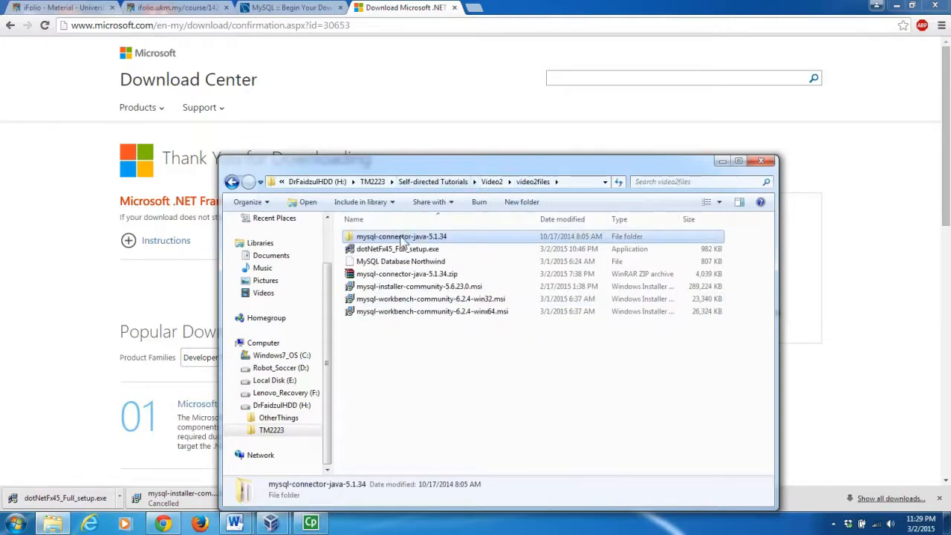
pyautogui.rightClick(403, 239)
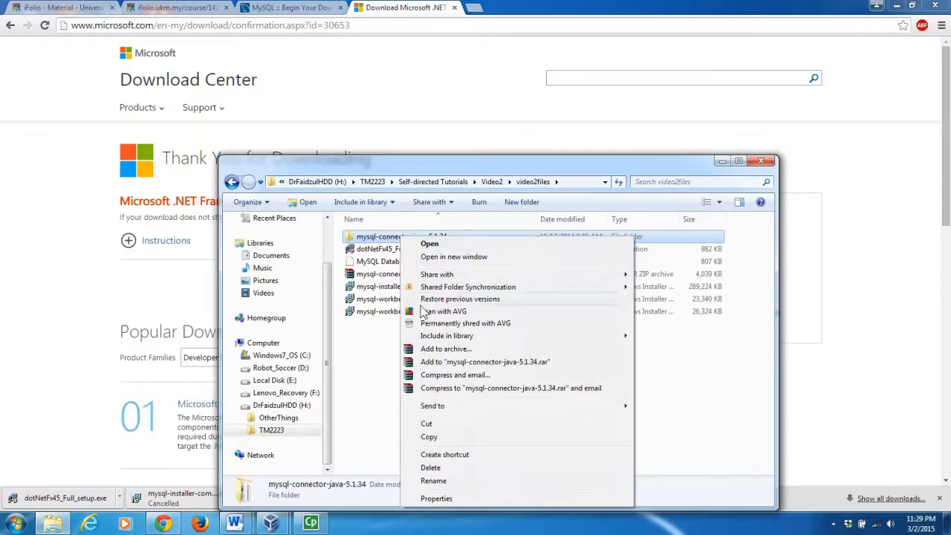
pyautogui.click(443, 423)
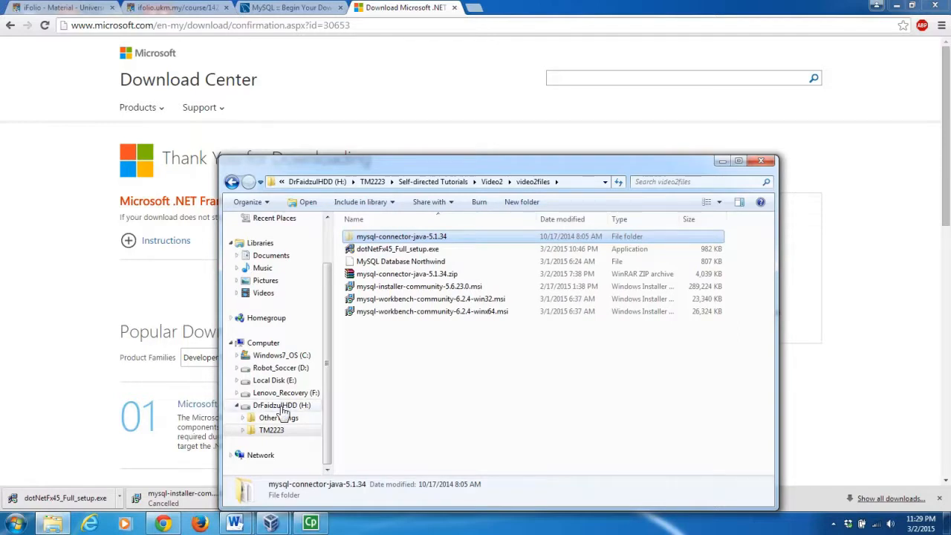
# Paste the folder into TM2223\MyWorkspace and select mysql-connector-java-5.1.34-bin.jar inside it.
pyautogui.click(273, 432)
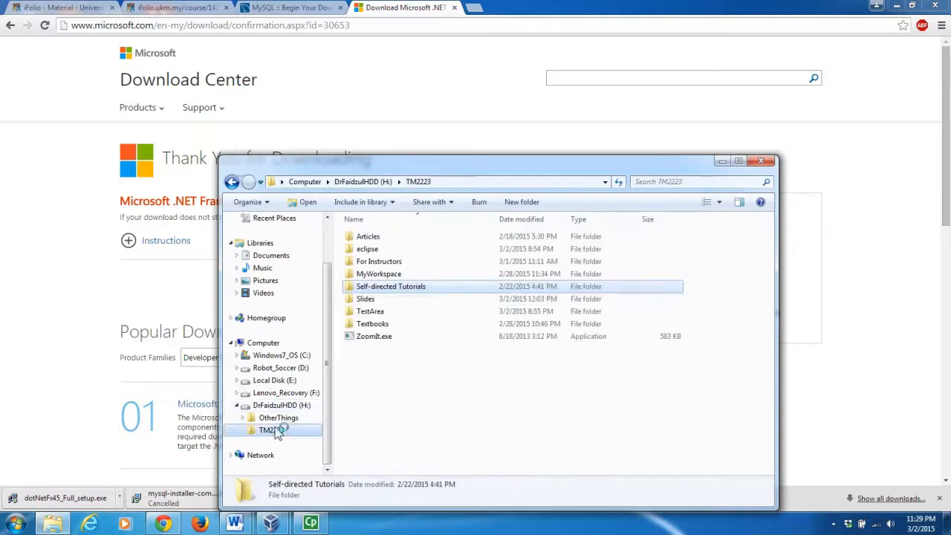
pyautogui.click(385, 276)
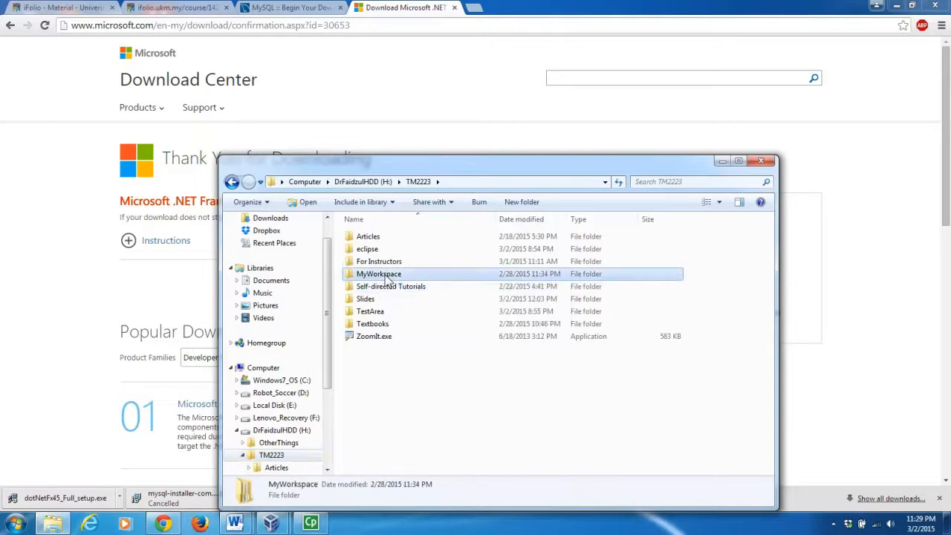
pyautogui.doubleClick(385, 276)
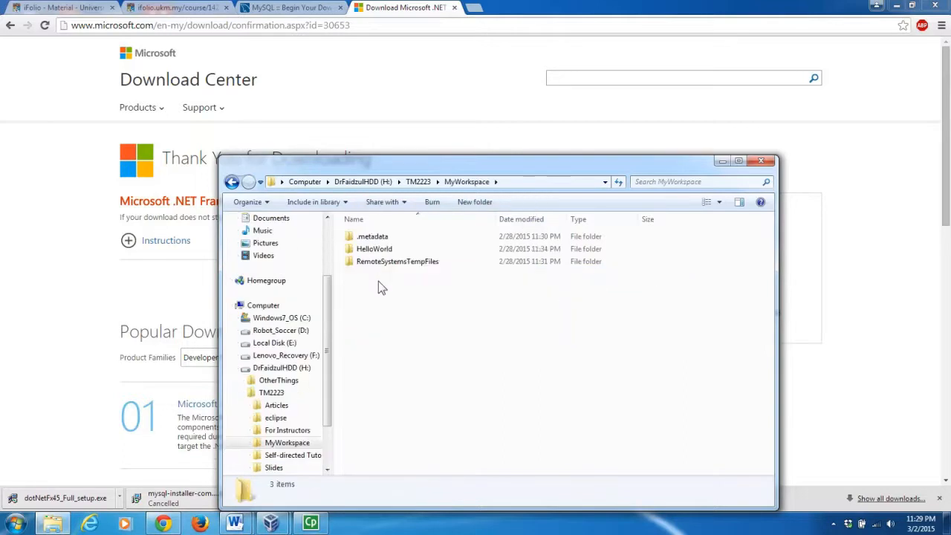
pyautogui.rightClick(378, 281)
pyautogui.click(422, 364)
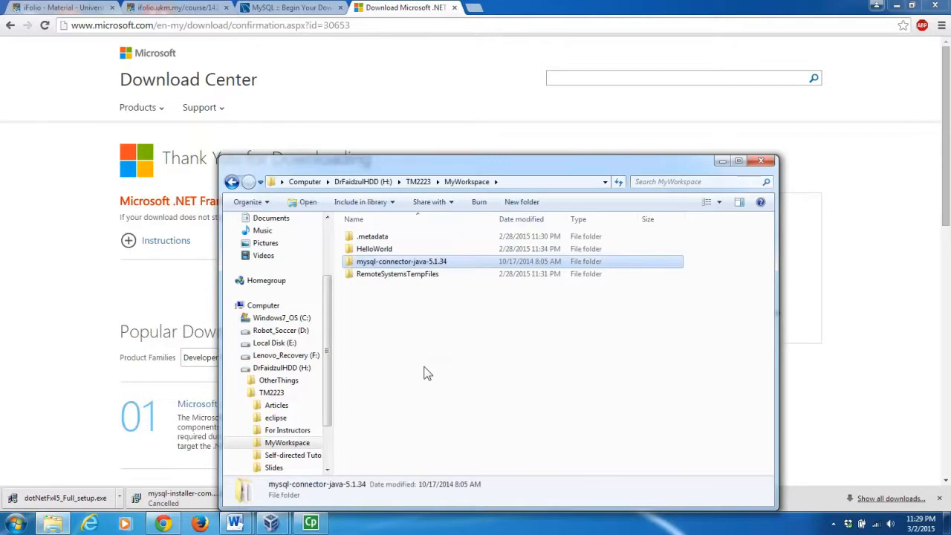
pyautogui.doubleClick(407, 269)
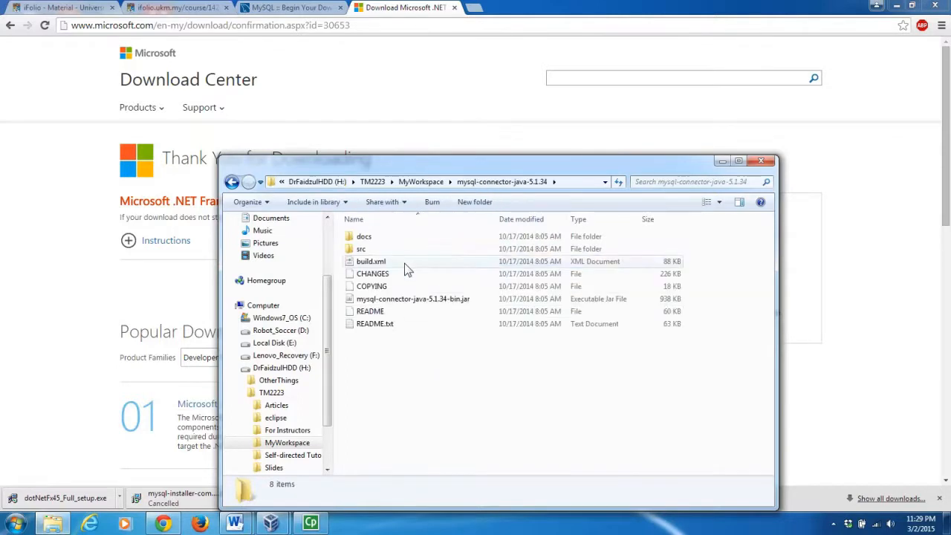
pyautogui.click(409, 300)
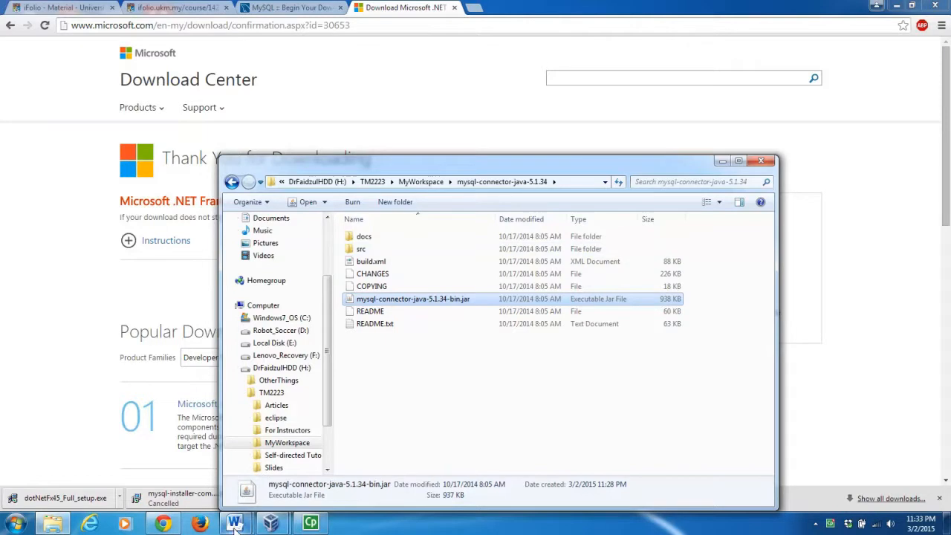
# Tick the download and install items for MySQL Server, Workbench and Java Connector in the Word checklist.
pyautogui.moveTo(234, 525)
pyautogui.click(301, 466)
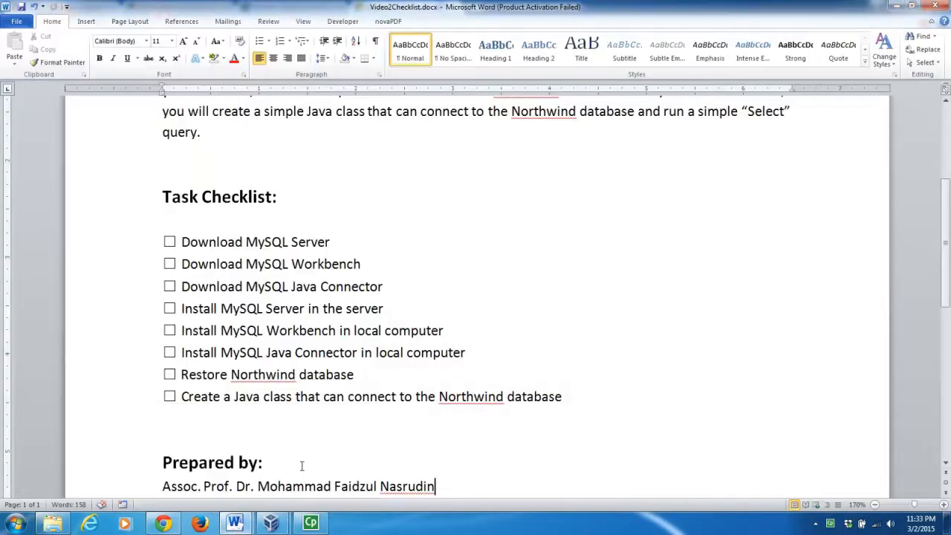
pyautogui.click(169, 242)
pyautogui.click(170, 264)
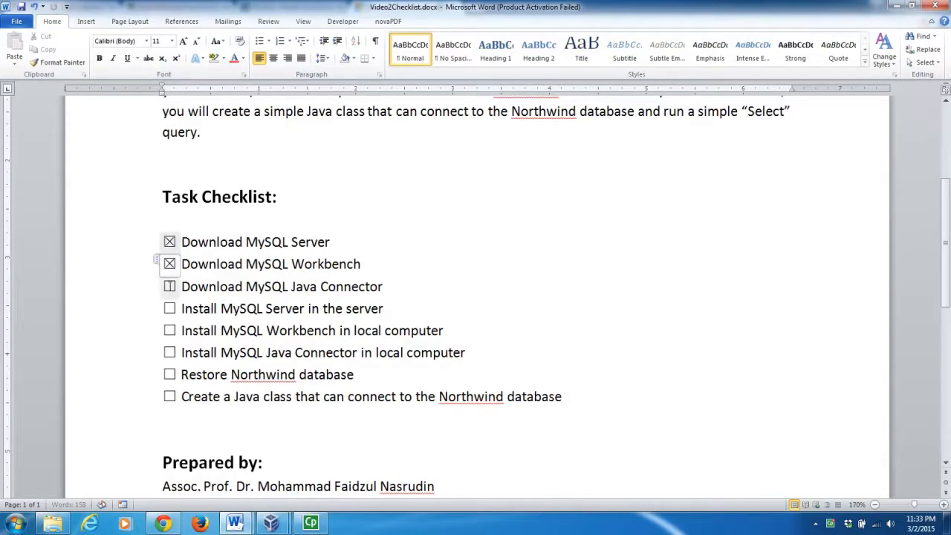
pyautogui.click(170, 286)
pyautogui.click(170, 308)
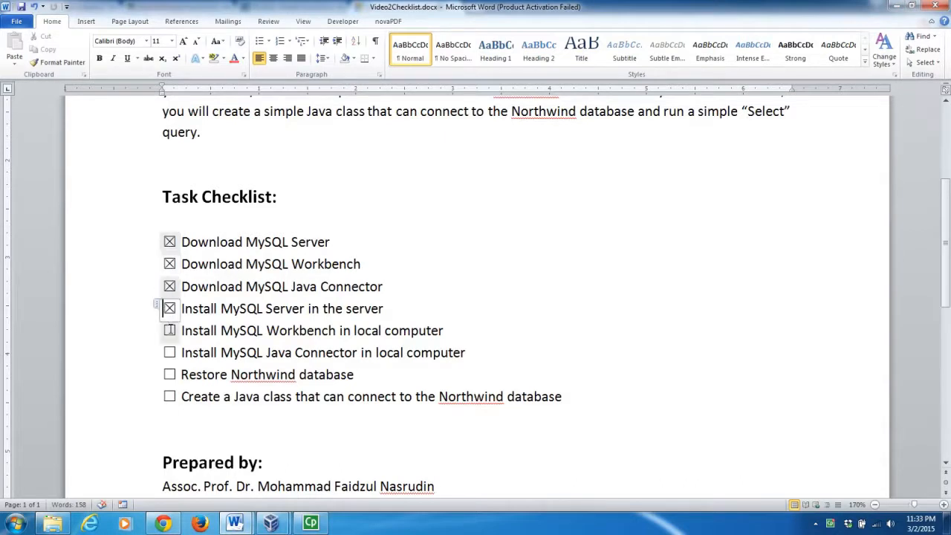
pyautogui.click(169, 329)
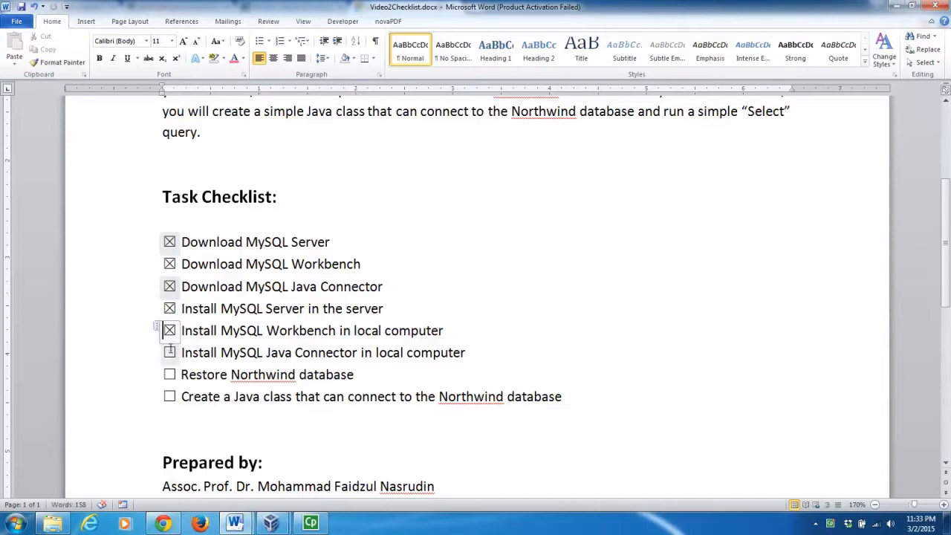
pyautogui.click(170, 352)
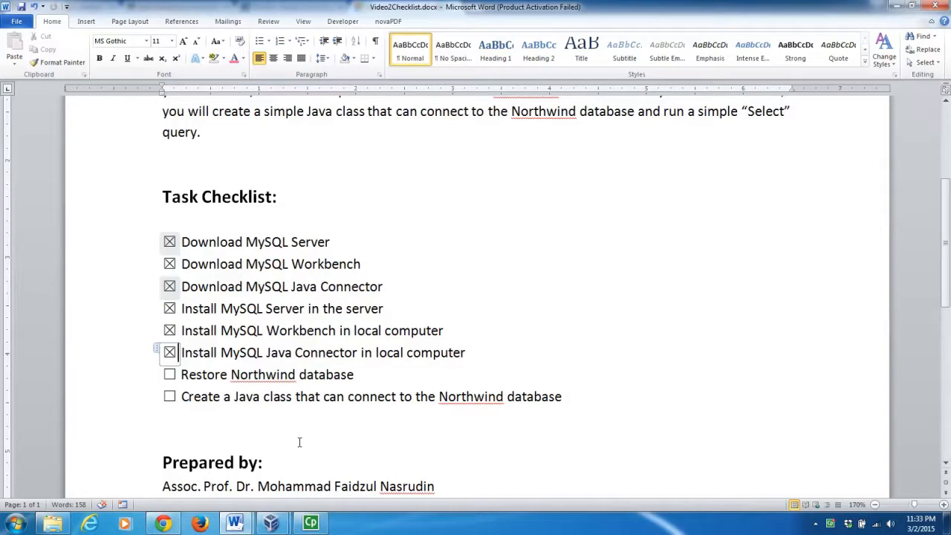
pyautogui.click(15, 526)
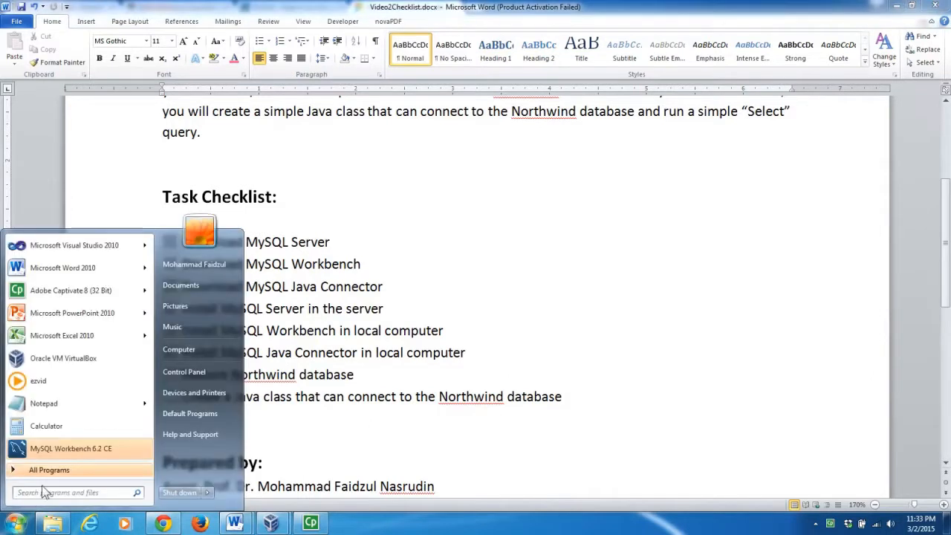
# Launch MySQL Workbench 6.2 CE from the Start menu.
pyautogui.click(68, 449)
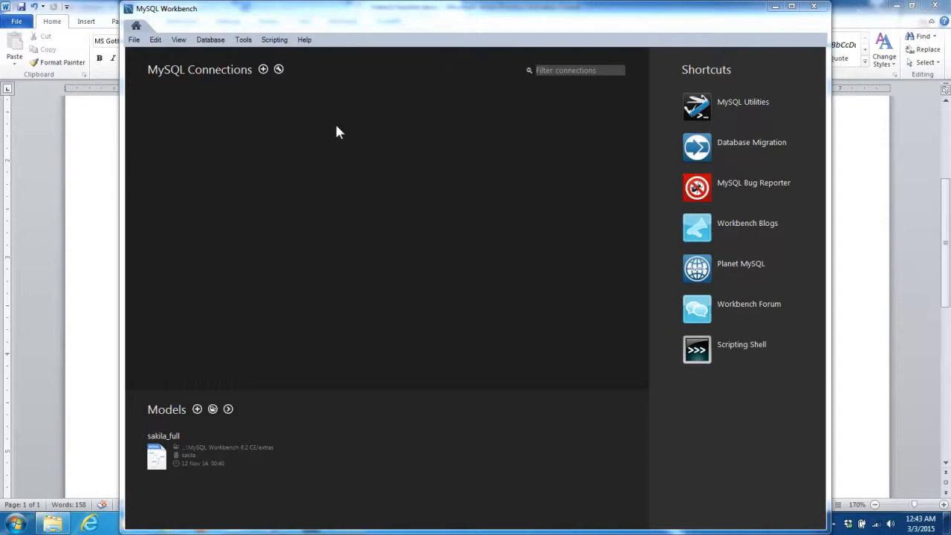
# Start a new database connection and enter MySQLServer as its connection name.
pyautogui.click(263, 70)
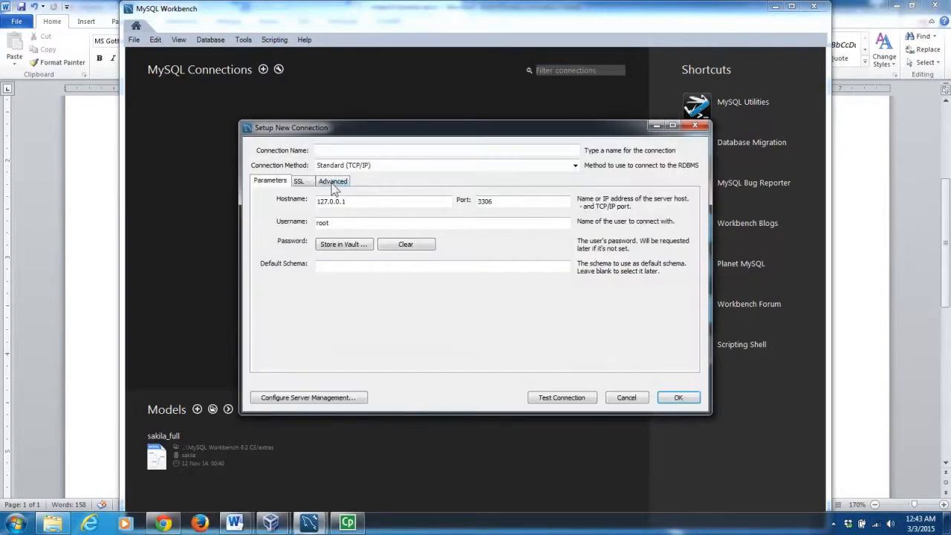
pyautogui.click(375, 146)
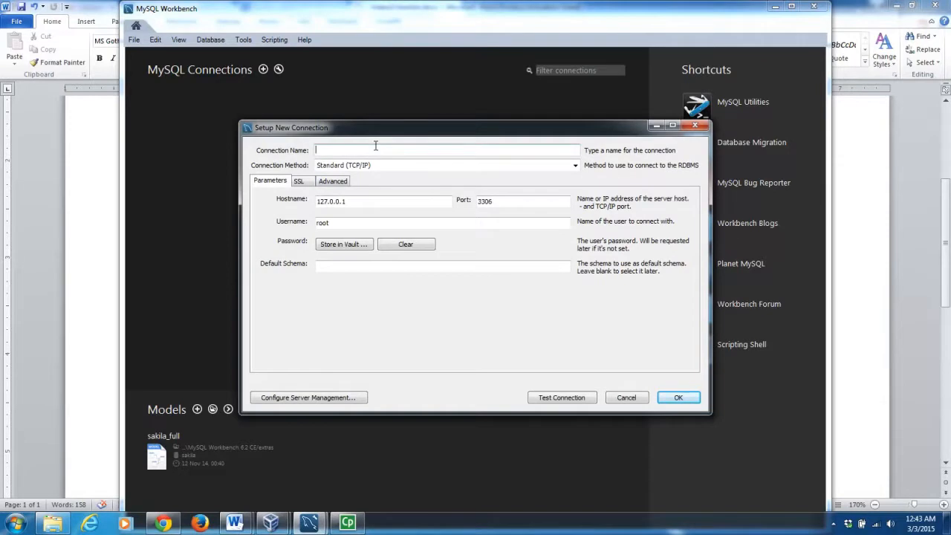
pyautogui.write('MySQLServer')
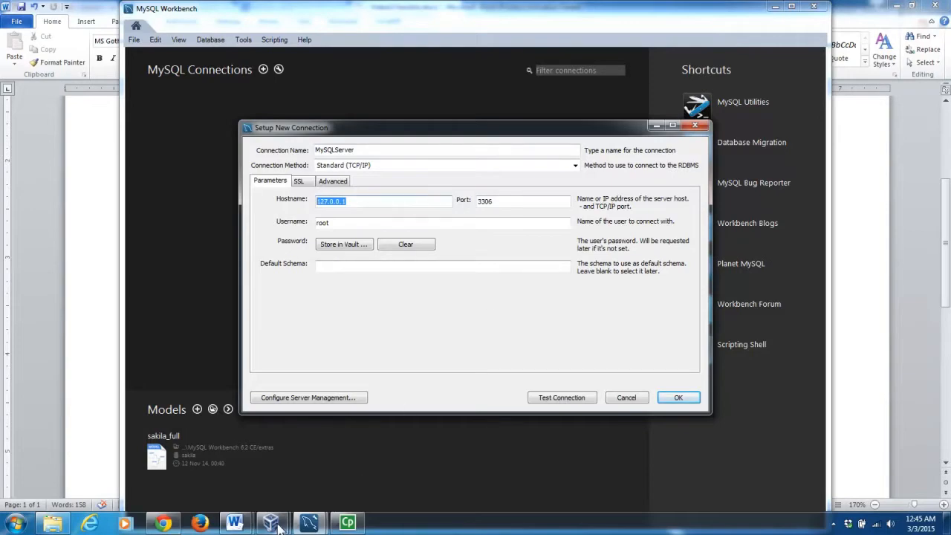
pyautogui.moveTo(271, 522); pyautogui.dragTo(344, 523)
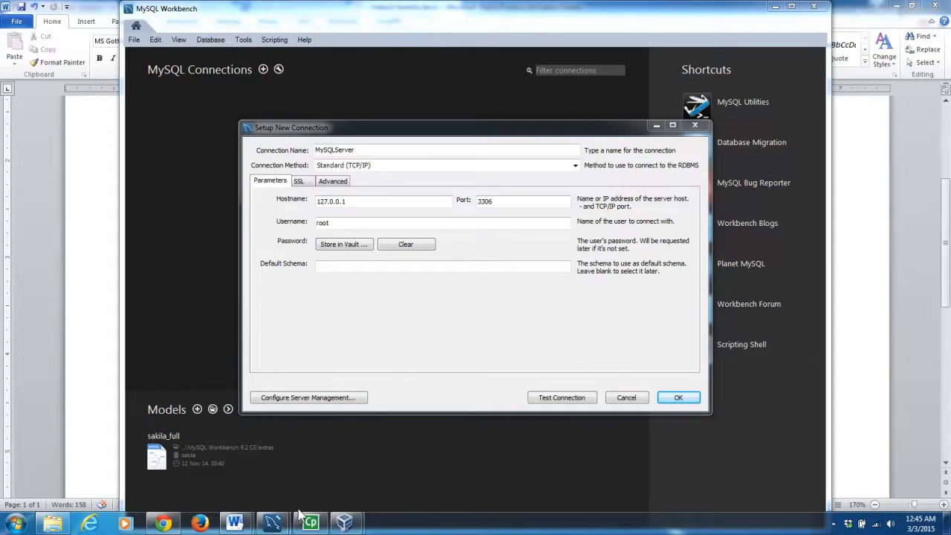
# Switch to the MyServer VM and launch a command prompt by searching for cmd.
pyautogui.moveTo(346, 526)
pyautogui.click(464, 416)
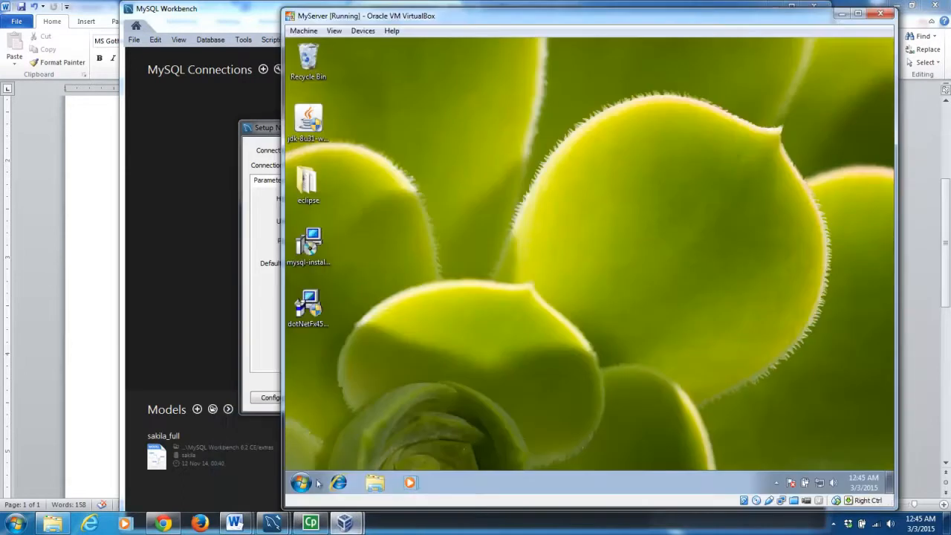
pyautogui.click(303, 482)
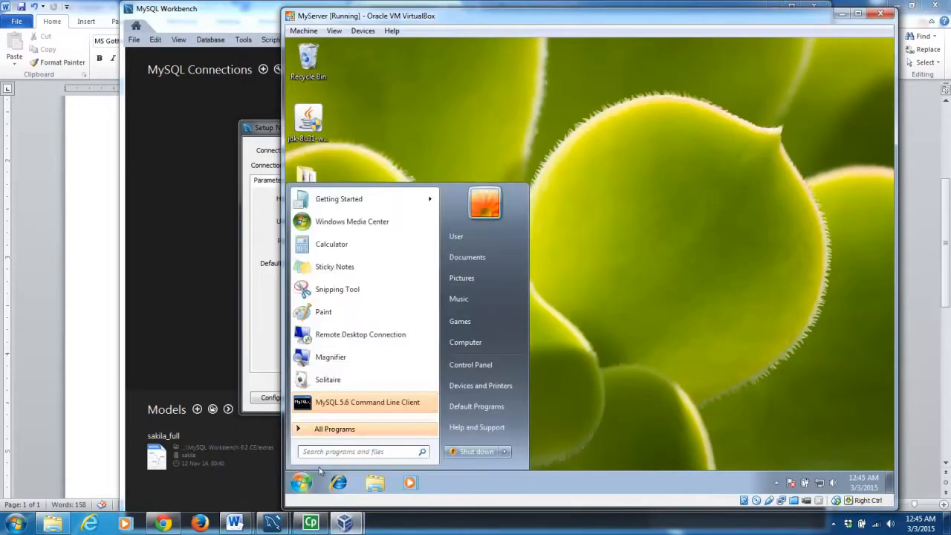
pyautogui.write('cmd')
pyautogui.press('Return')
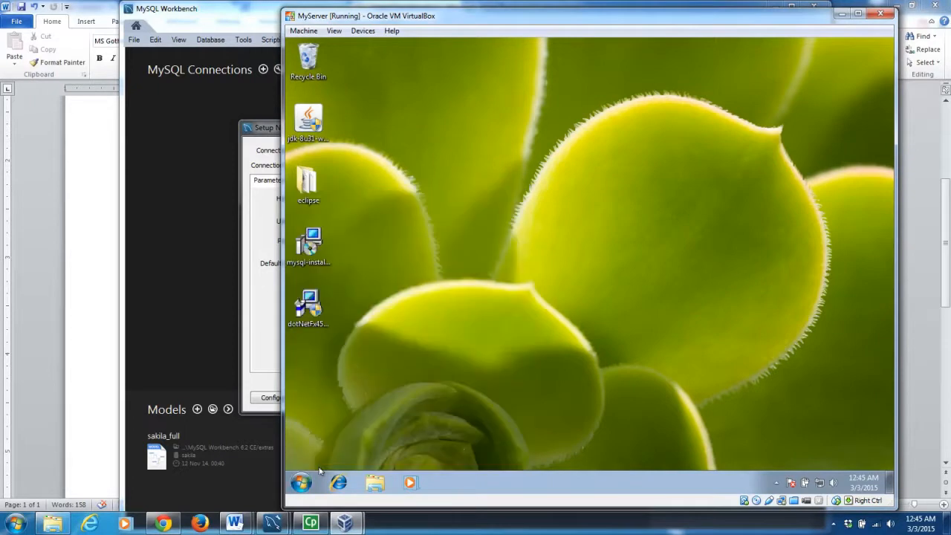
# Run ipconfig and scroll up to the adapter's IPv4 address 192.168.0.109.
pyautogui.write('ipconfig')
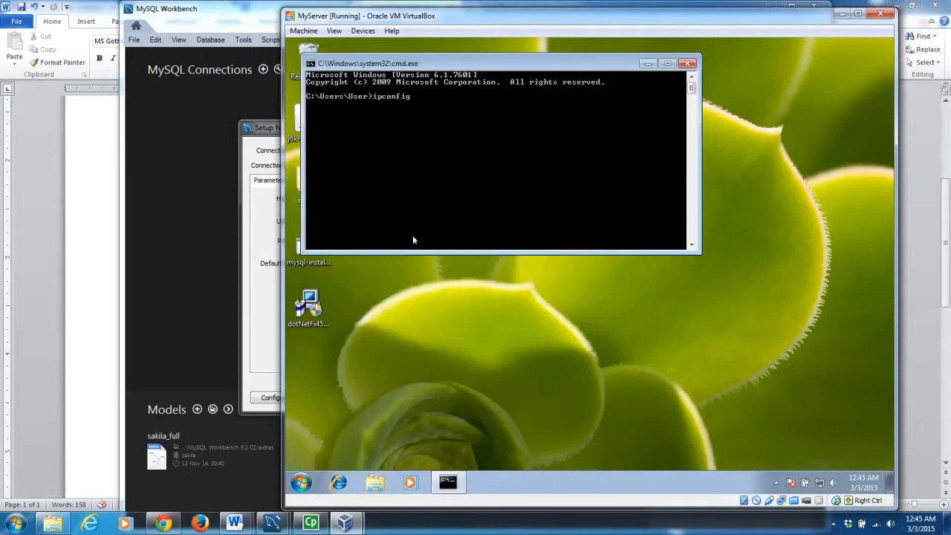
pyautogui.press('Return')
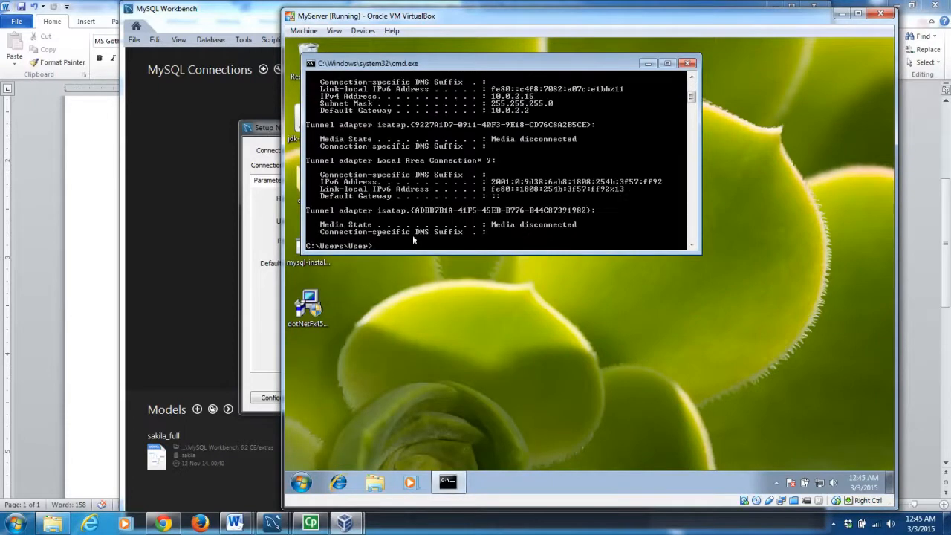
pyautogui.scroll(3, 690, 78)
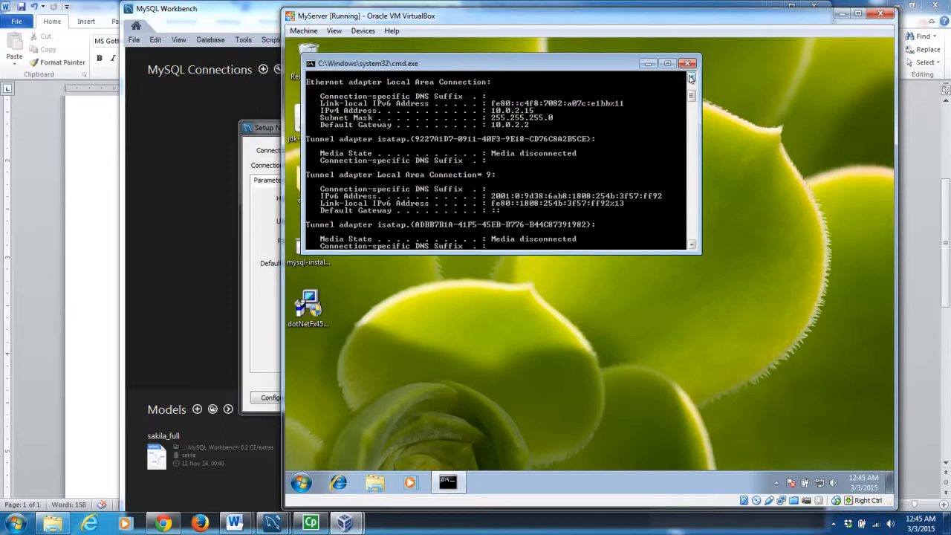
pyautogui.scroll(3, 691, 78)
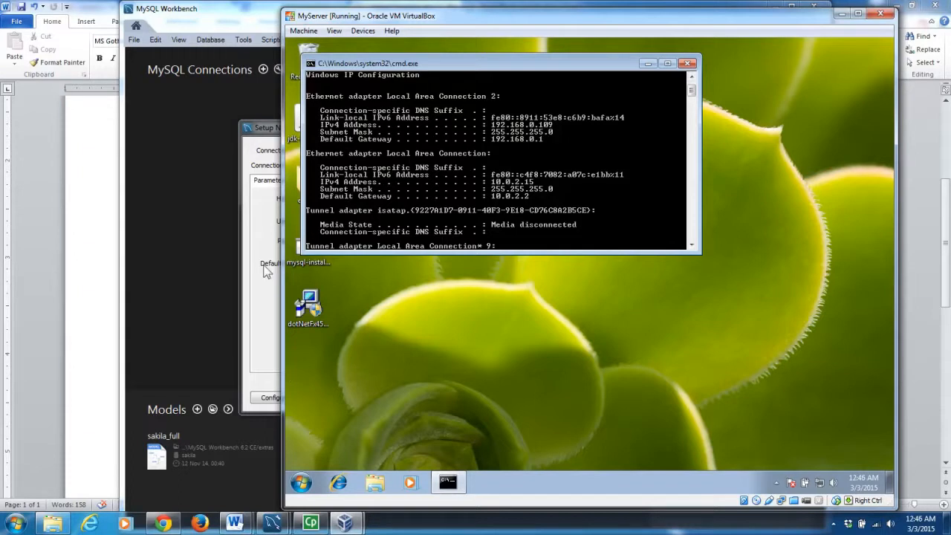
# Set the connection's hostname to 192.168.0.109 and replace username root with RemoteUser.
pyautogui.click(265, 131)
pyautogui.write('192.168.0.109')
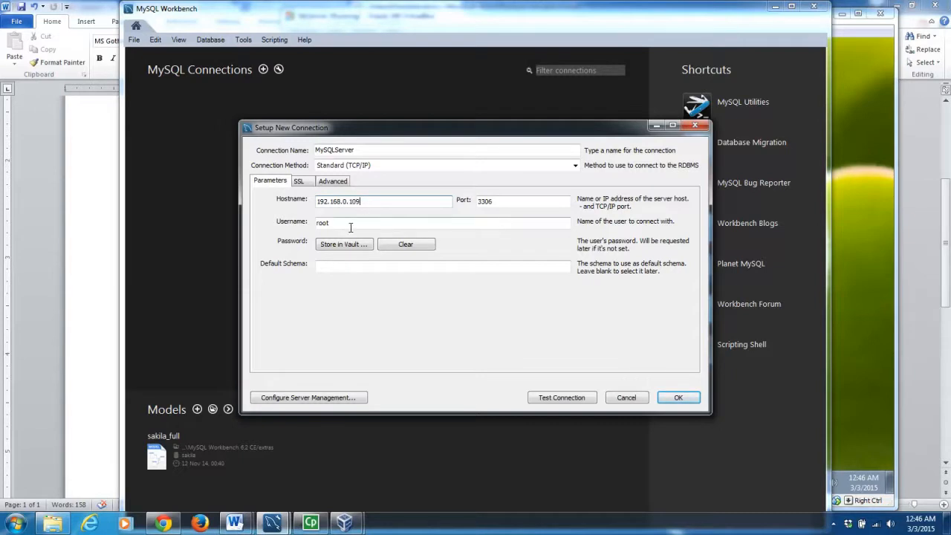
pyautogui.moveTo(350, 227); pyautogui.dragTo(315, 227)
pyautogui.write('RemoteUser')
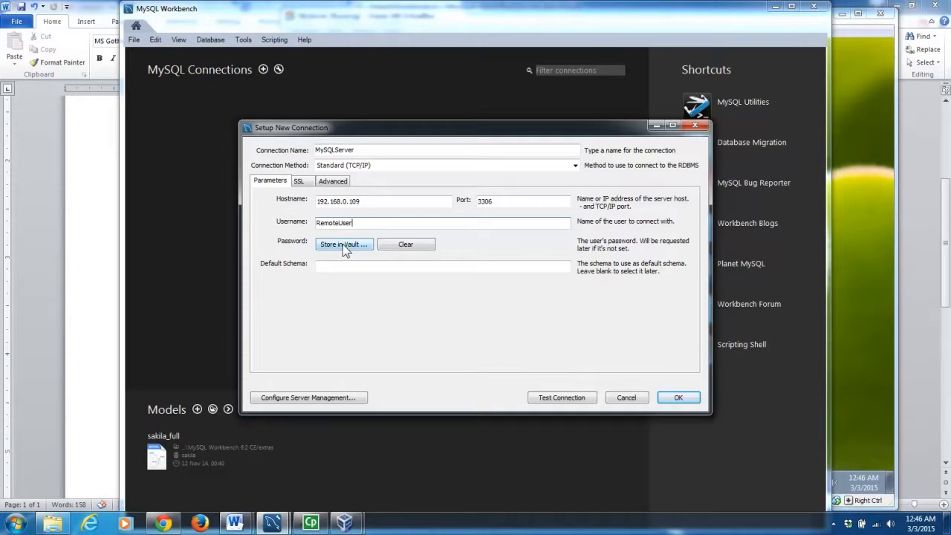
# Store the RemoteUser password in the vault, test the connection successfully, and save it.
pyautogui.click(342, 244)
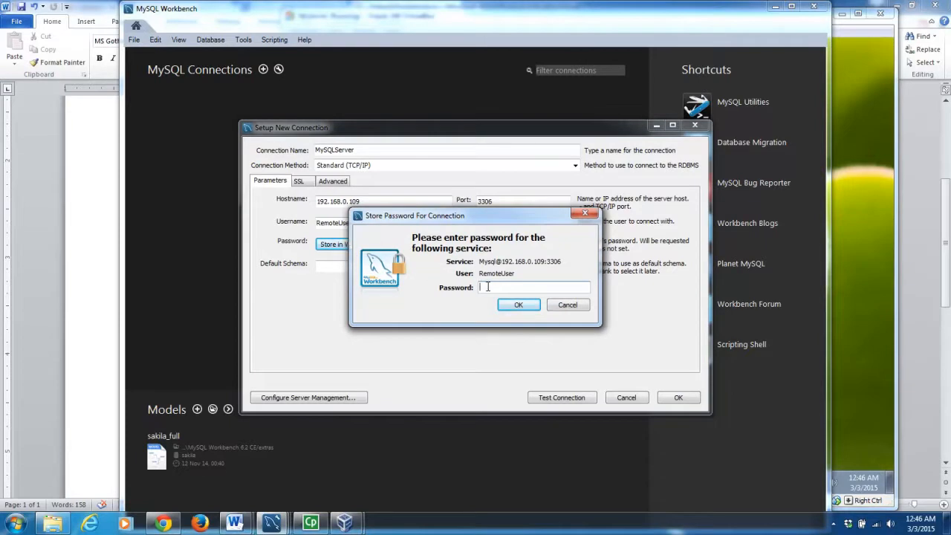
pyautogui.write('**********')
pyautogui.click(519, 305)
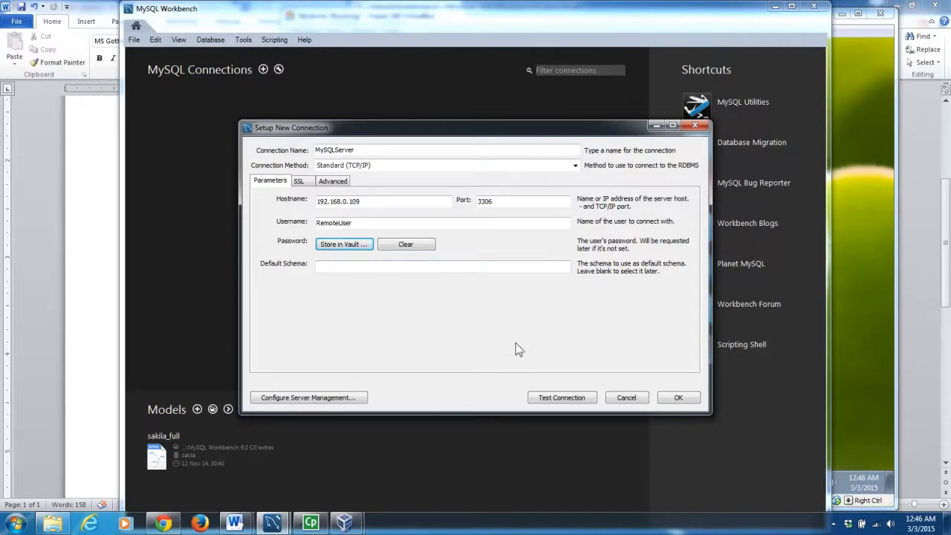
pyautogui.click(561, 399)
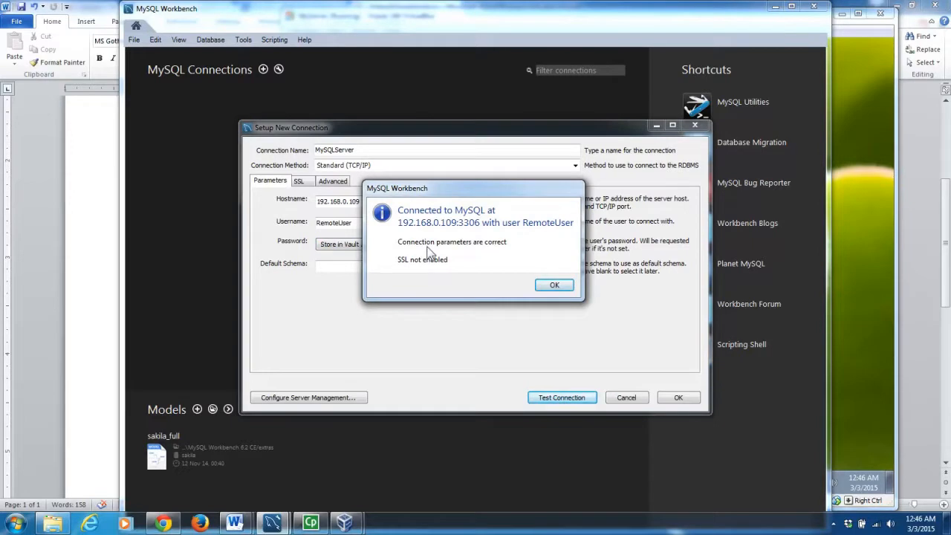
pyautogui.click(552, 286)
pyautogui.click(668, 398)
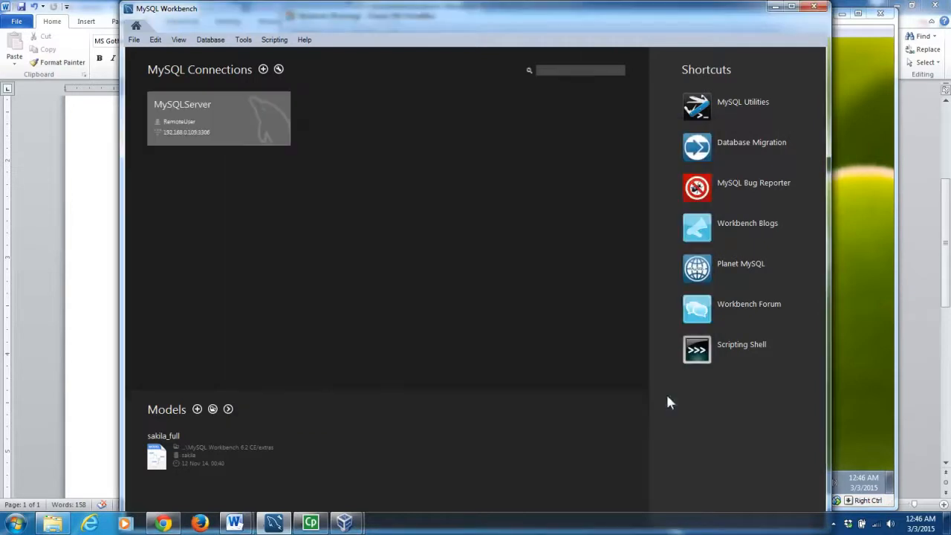
# Open the MySQLServer tile from the home screen and place the cursor in the Query 1 editor.
pyautogui.click(216, 120)
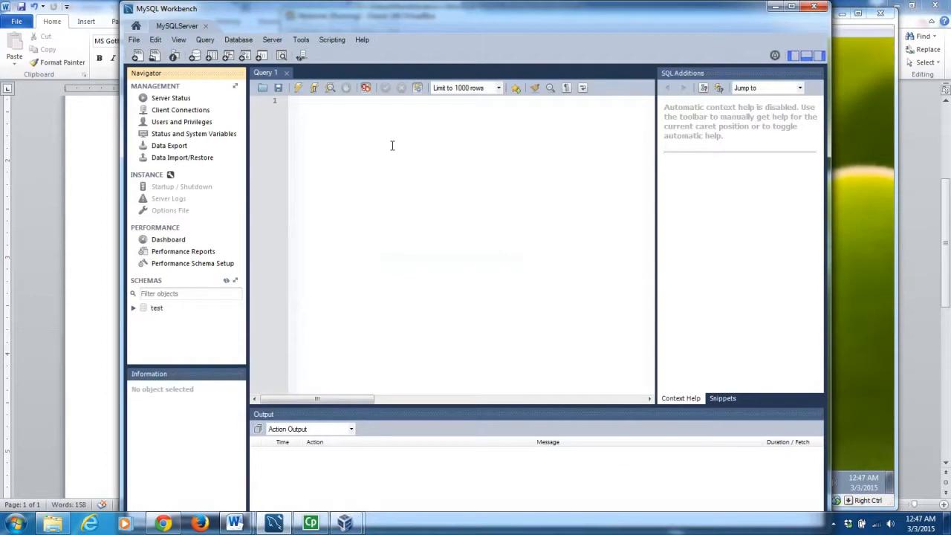
pyautogui.click(329, 142)
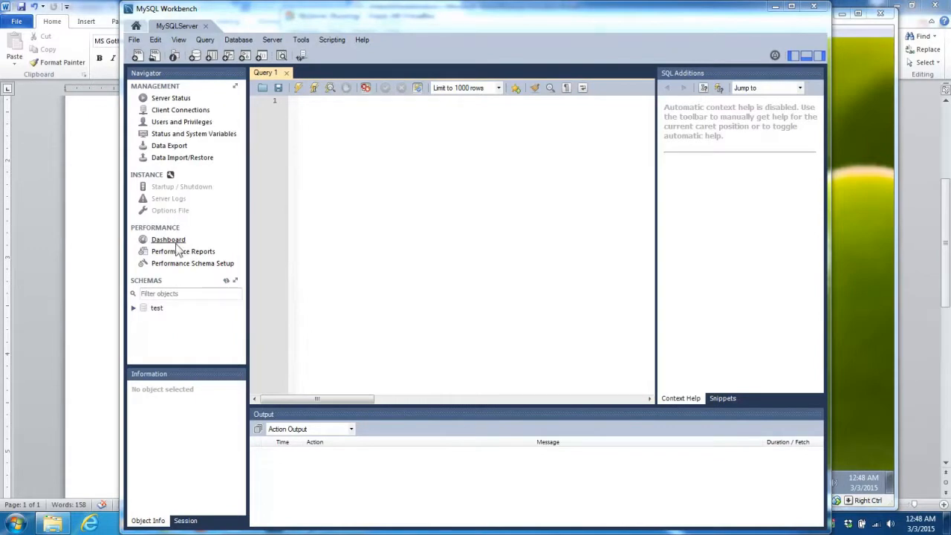
# View the remote server's Server Status, Client Connections, then Users and Privileges pages.
pyautogui.click(170, 102)
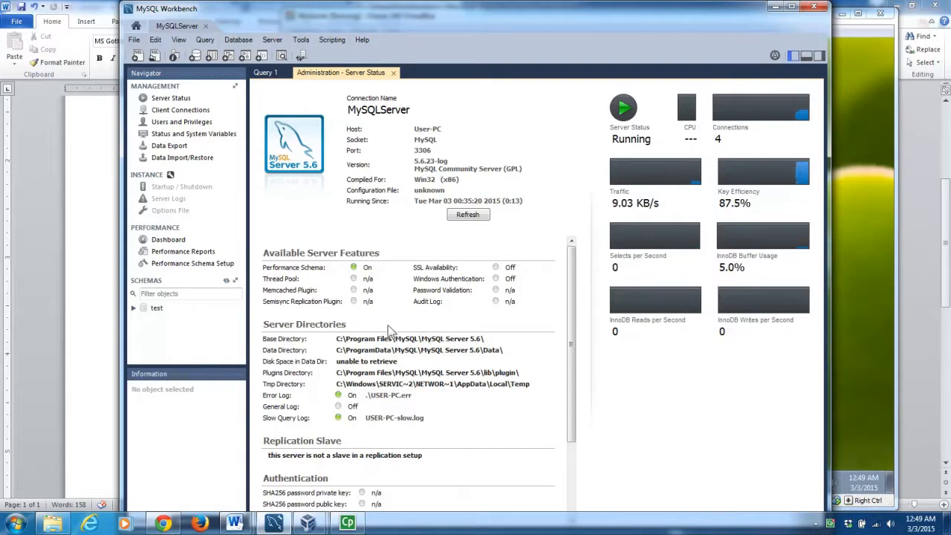
pyautogui.click(170, 114)
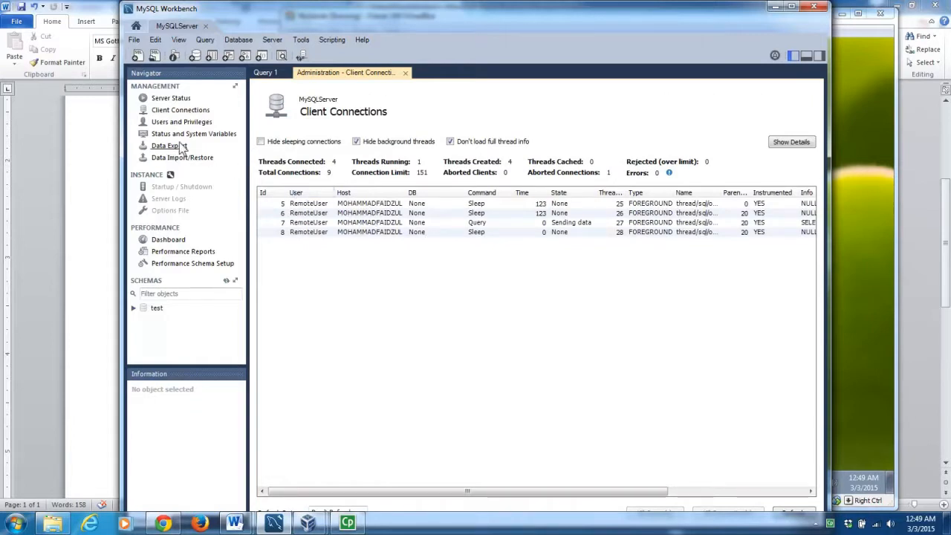
pyautogui.click(193, 123)
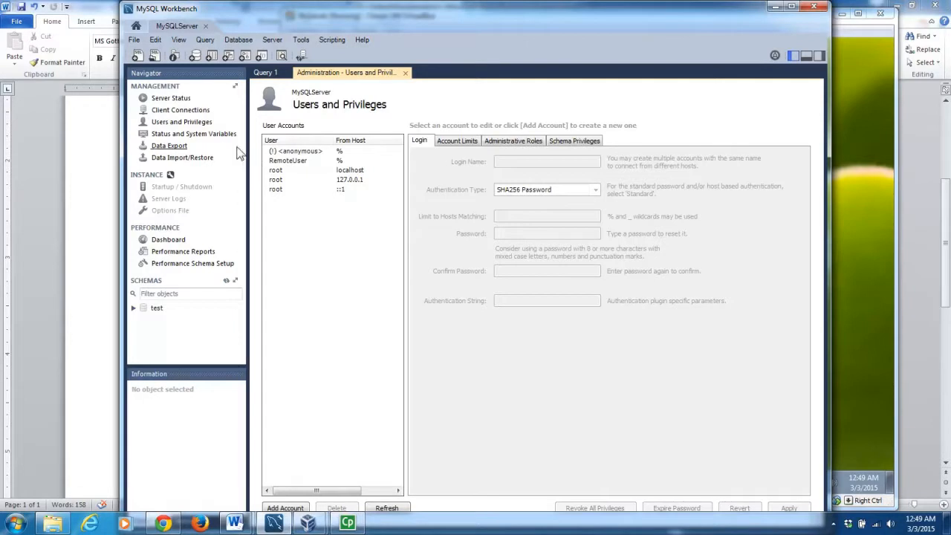
# Review Status and System Variables, then open the Data Export page for the test schema.
pyautogui.click(191, 134)
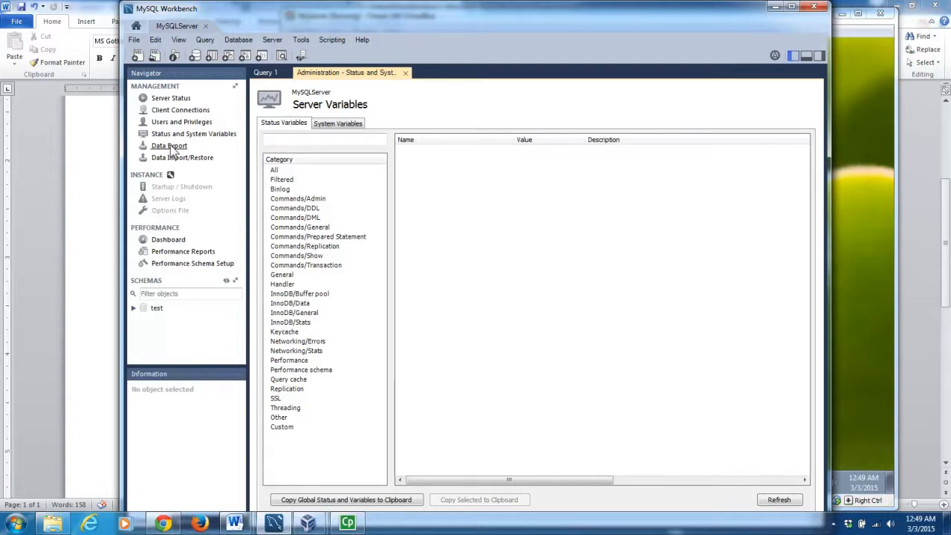
pyautogui.click(171, 147)
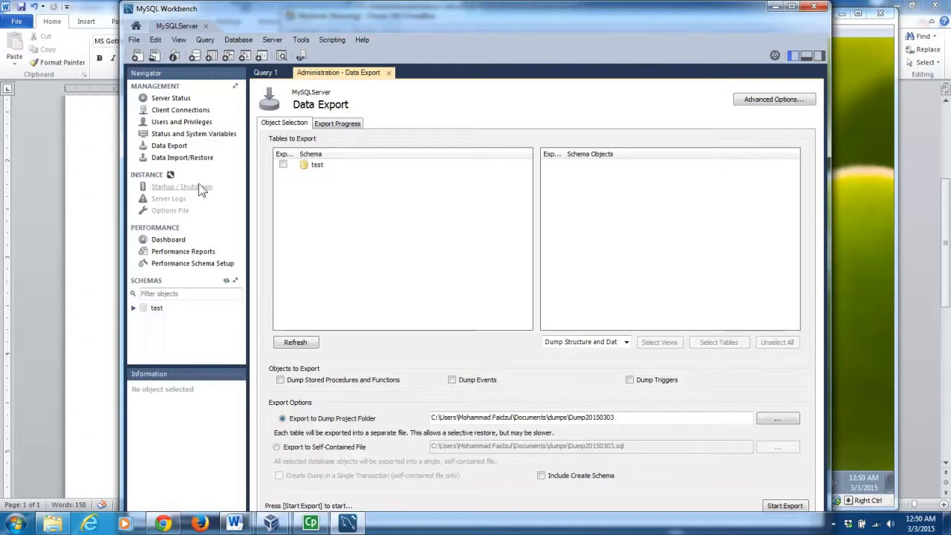
# Open Data Import/Restore, then expand the test schema, select Tables, and collapse it again.
pyautogui.click(167, 160)
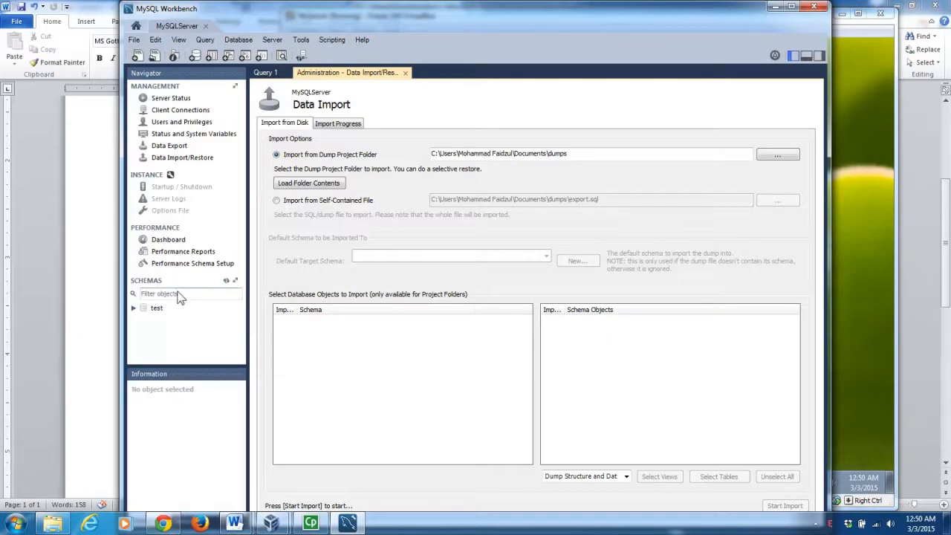
pyautogui.click(134, 308)
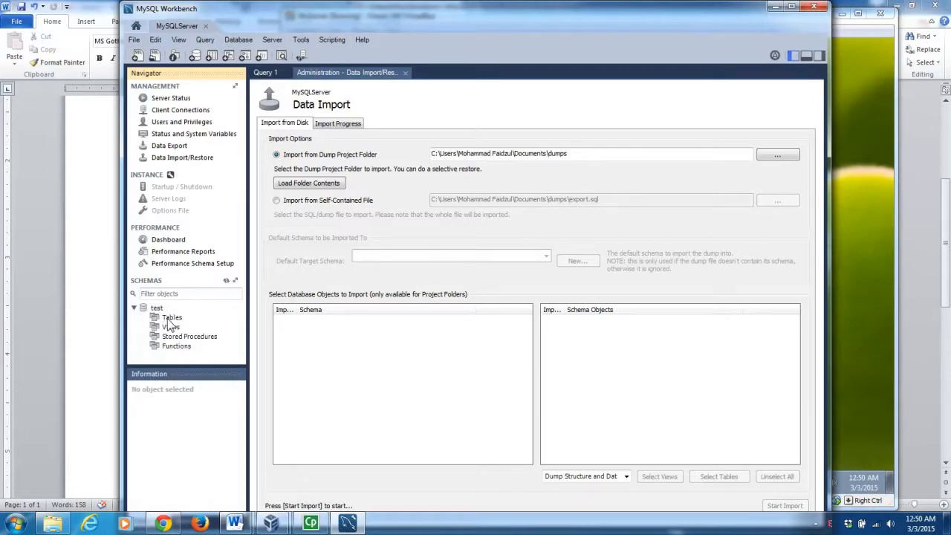
pyautogui.click(168, 321)
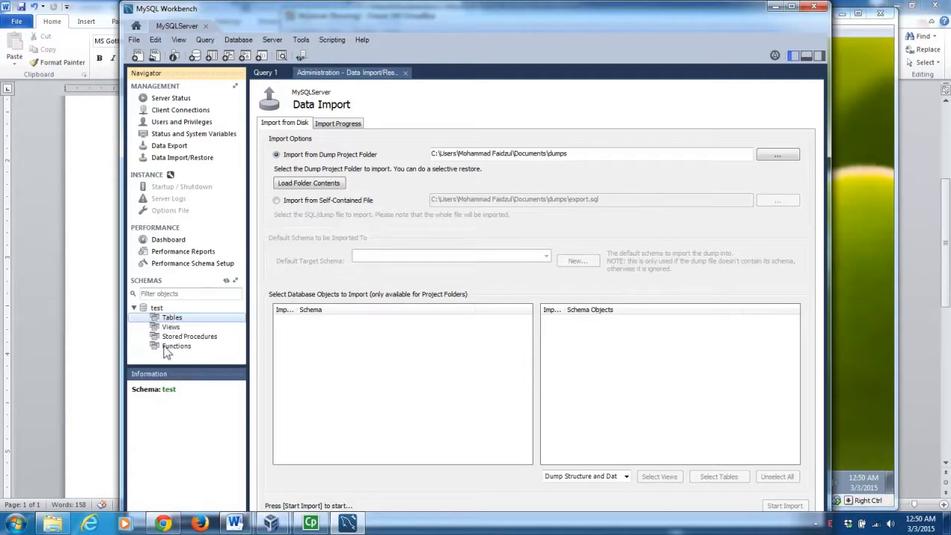
pyautogui.click(135, 308)
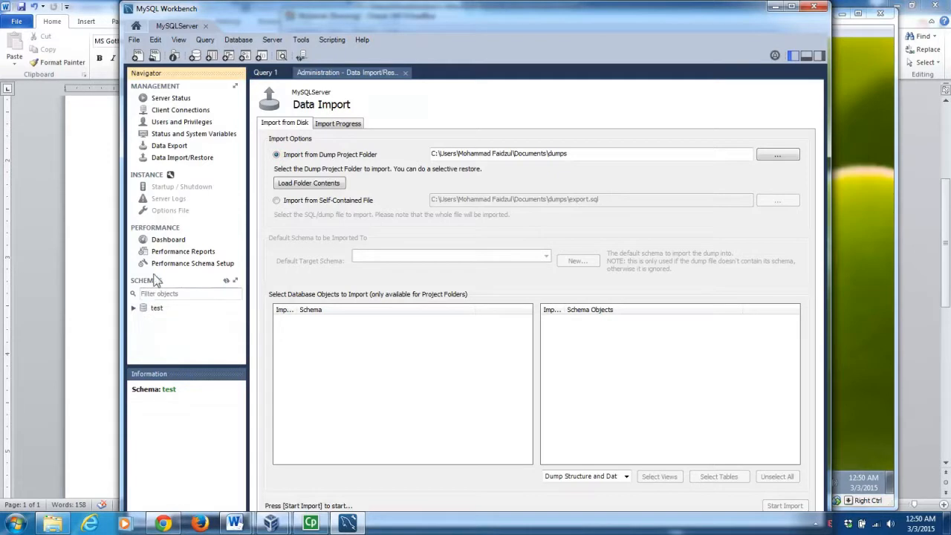
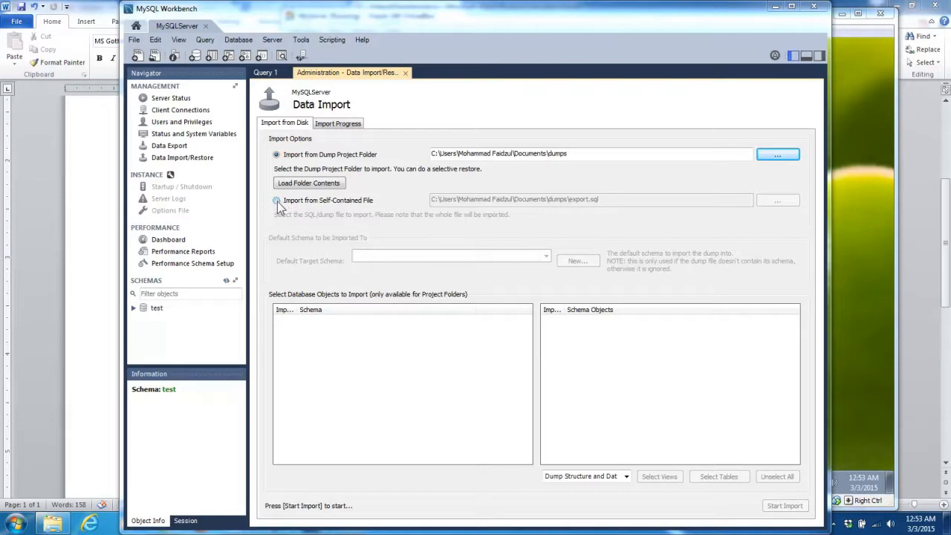
# Import from the self-contained file MySQL Database Northwind.sql in H:\TM2223\Self-directed Tutorials\Video2\video2files.
pyautogui.click(276, 200)
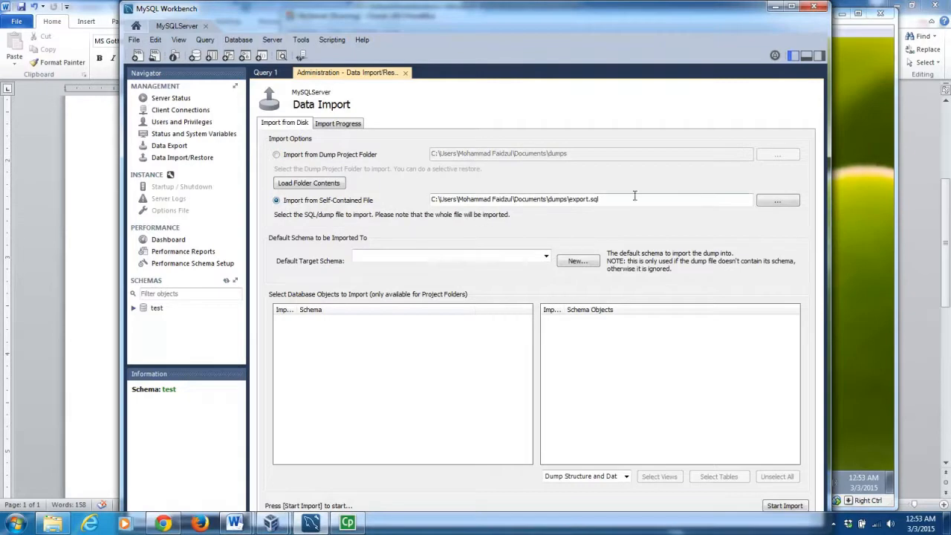
pyautogui.click(773, 201)
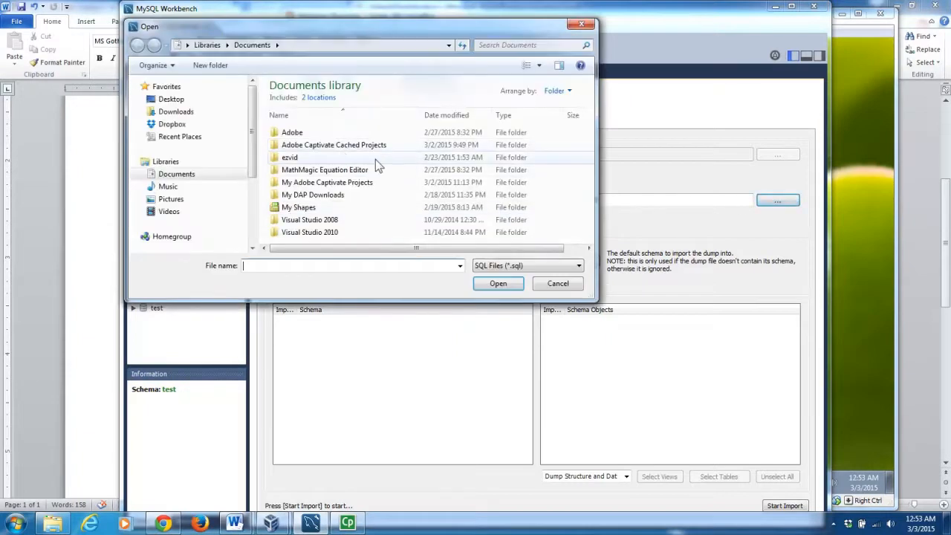
pyautogui.click(256, 197)
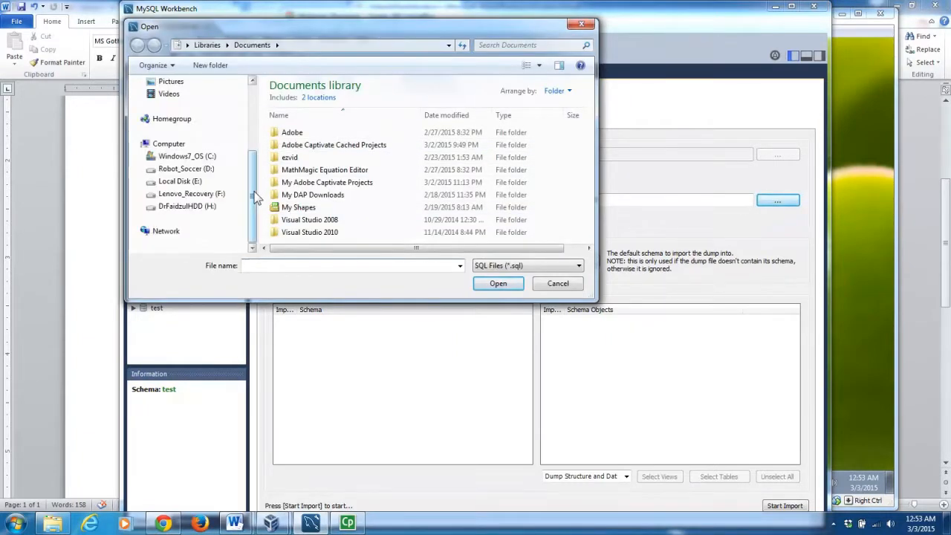
pyautogui.click(201, 211)
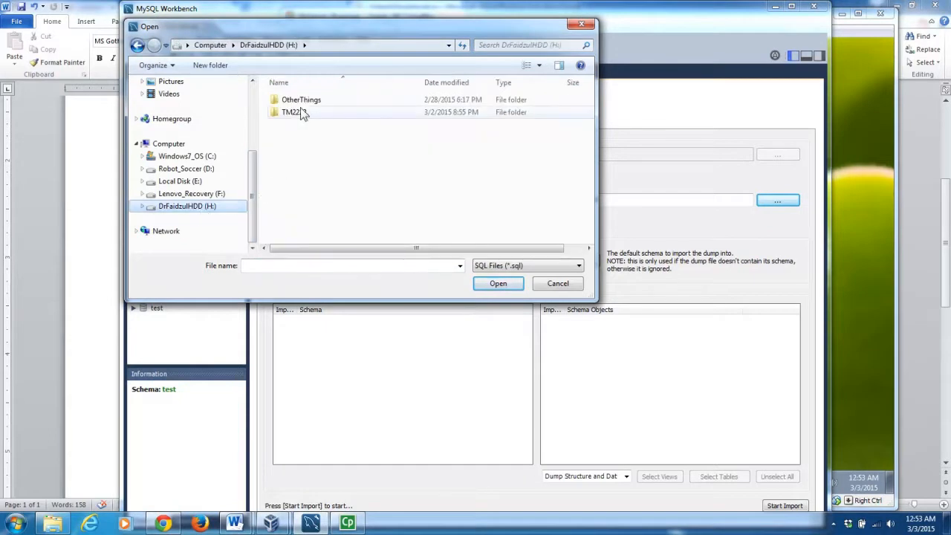
pyautogui.doubleClick(302, 112)
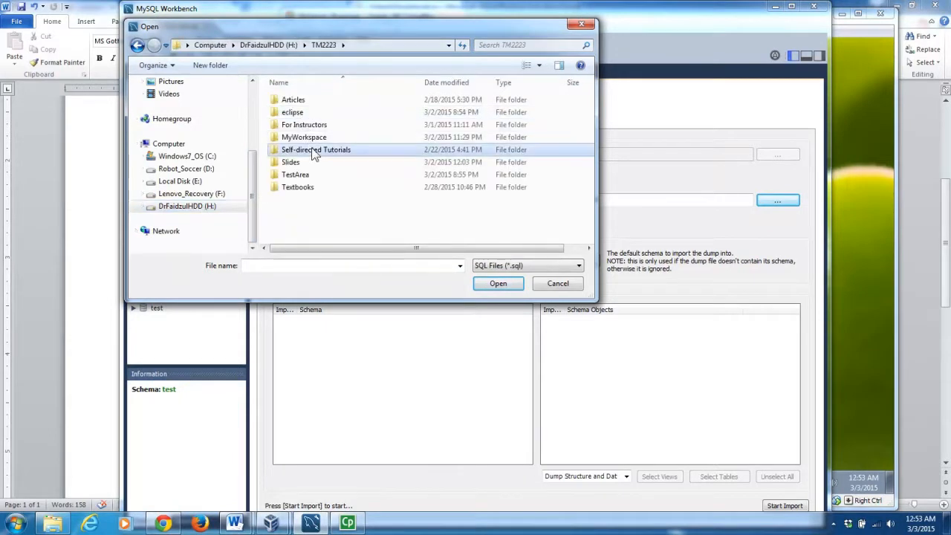
pyautogui.doubleClick(311, 149)
pyautogui.doubleClick(309, 111)
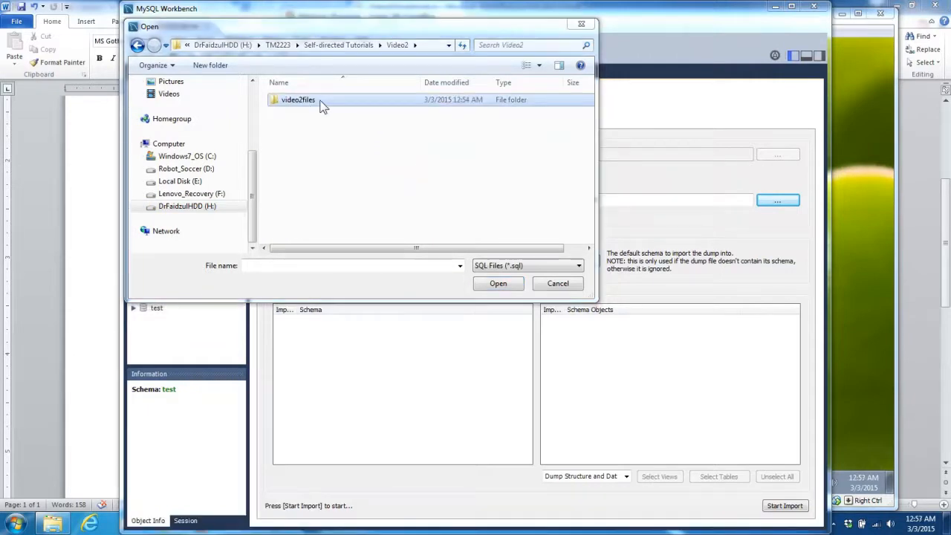
pyautogui.doubleClick(320, 106)
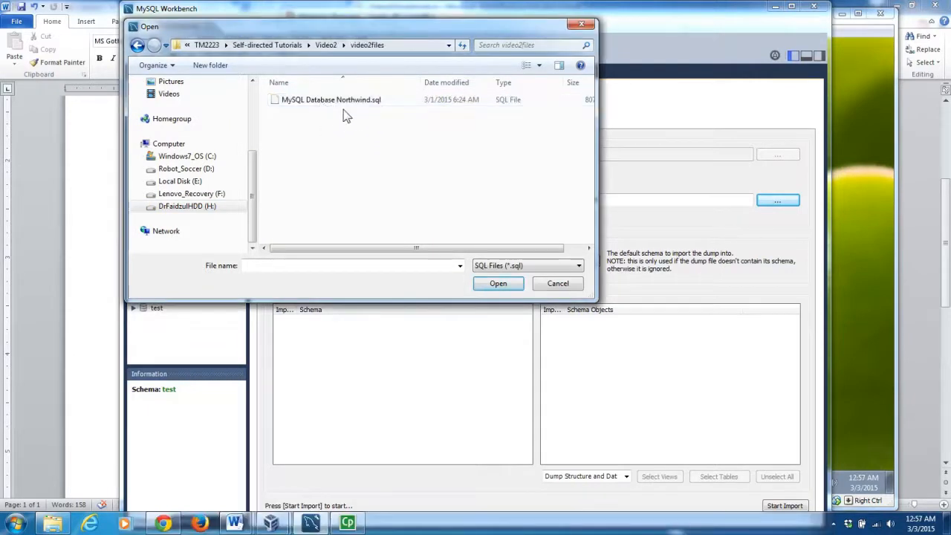
pyautogui.click(332, 105)
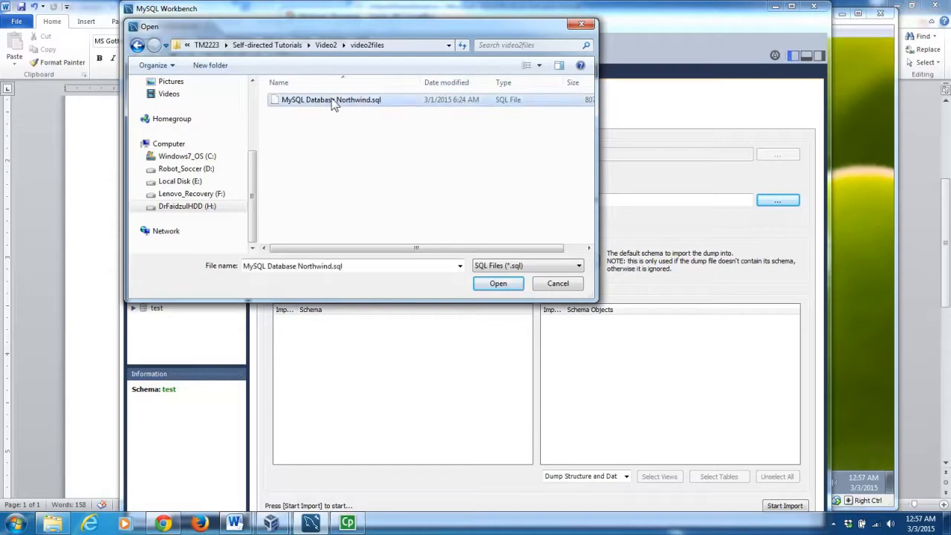
pyautogui.click(502, 284)
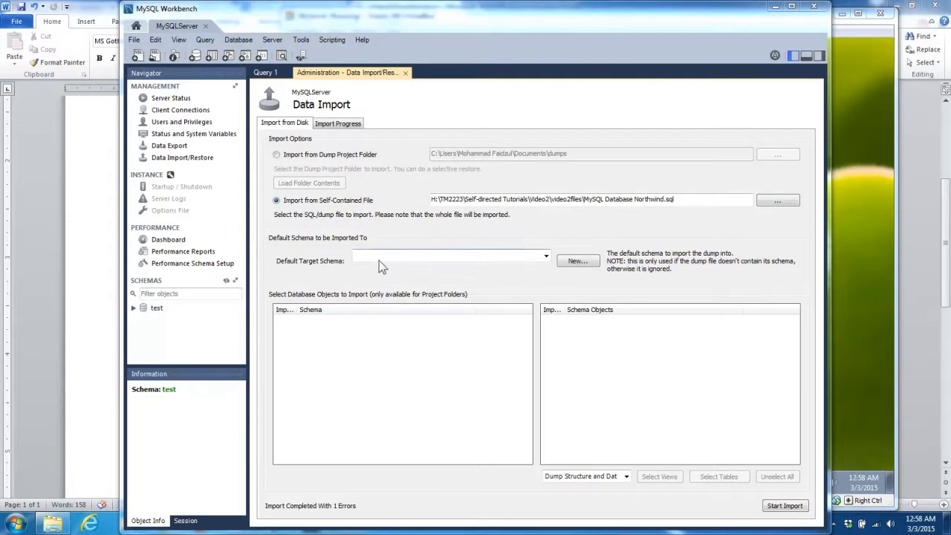
# Create a new schema named Northwind and make northwind the default target schema.
pyautogui.click(572, 261)
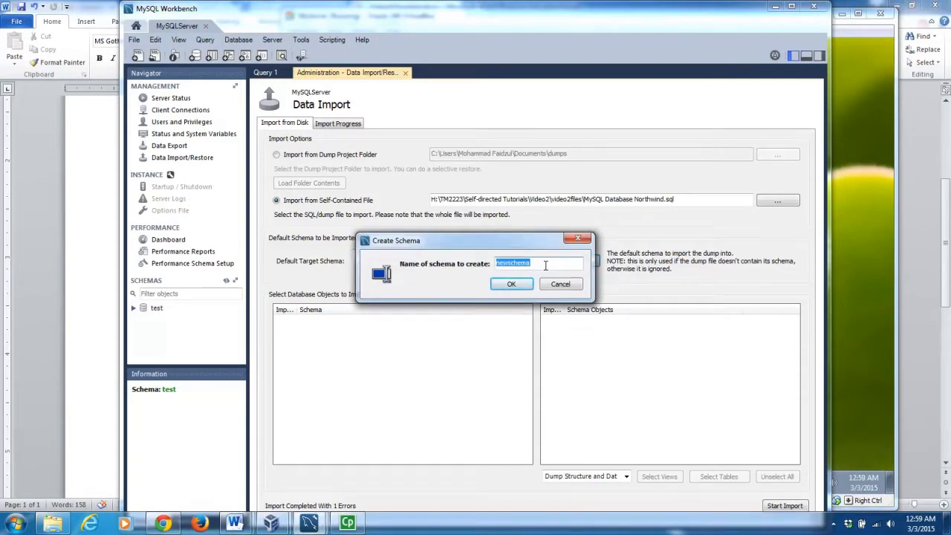
pyautogui.write('Northwind')
pyautogui.click(513, 285)
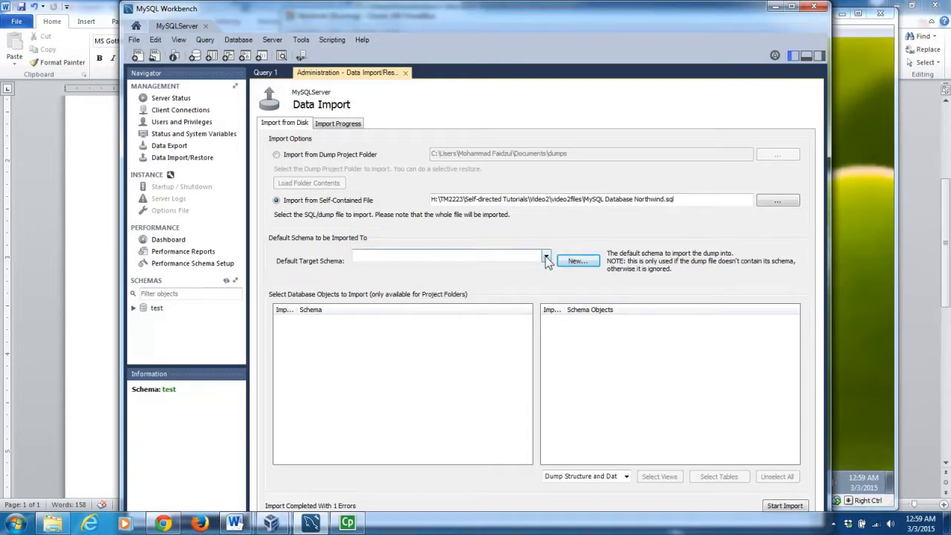
pyautogui.click(547, 257)
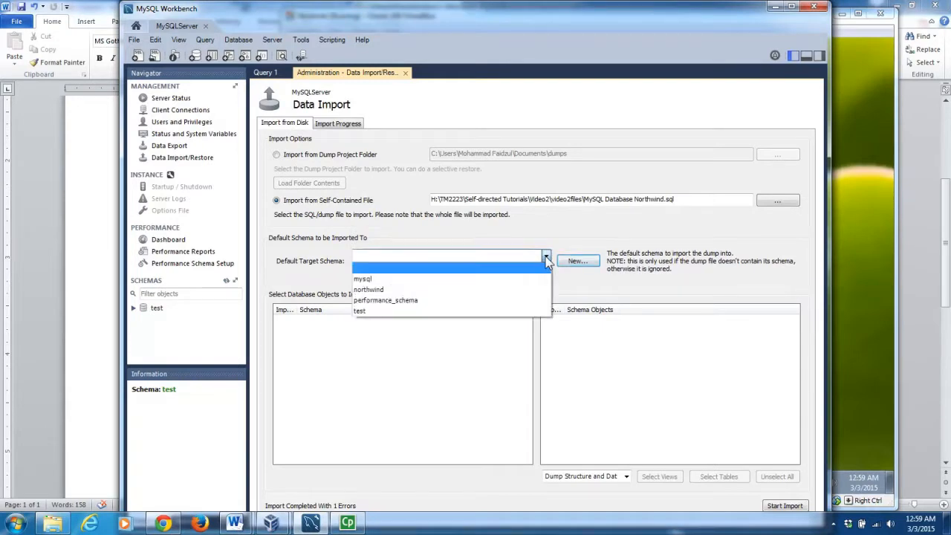
pyautogui.click(378, 291)
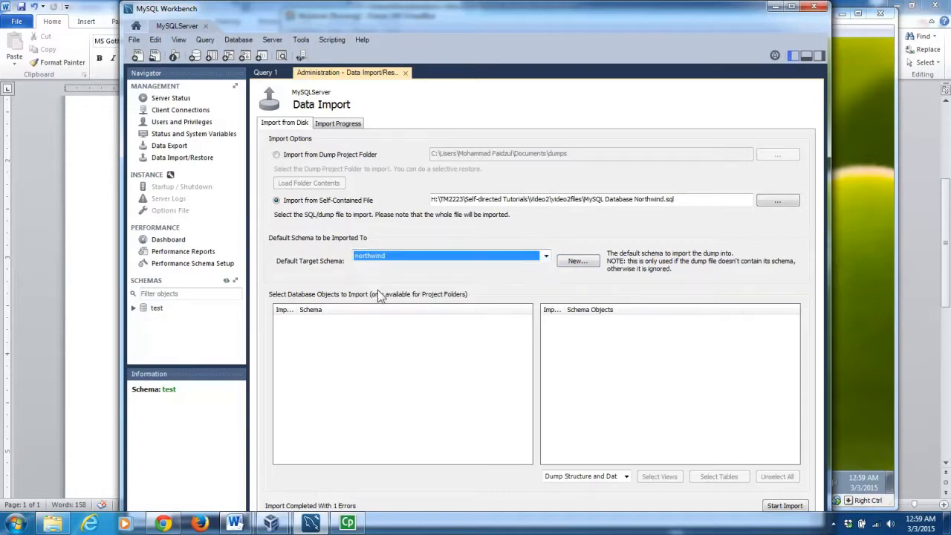
# Run the import, refresh the schema list to show northwind, and close the Data Import page.
pyautogui.click(785, 505)
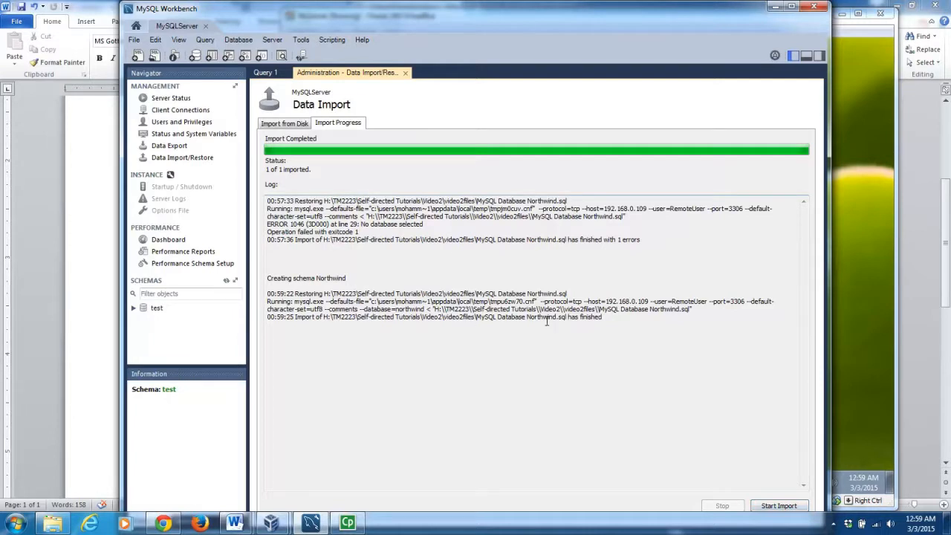
pyautogui.keyDown('shift'); pyautogui.click(436, 318); pyautogui.keyUp('shift')
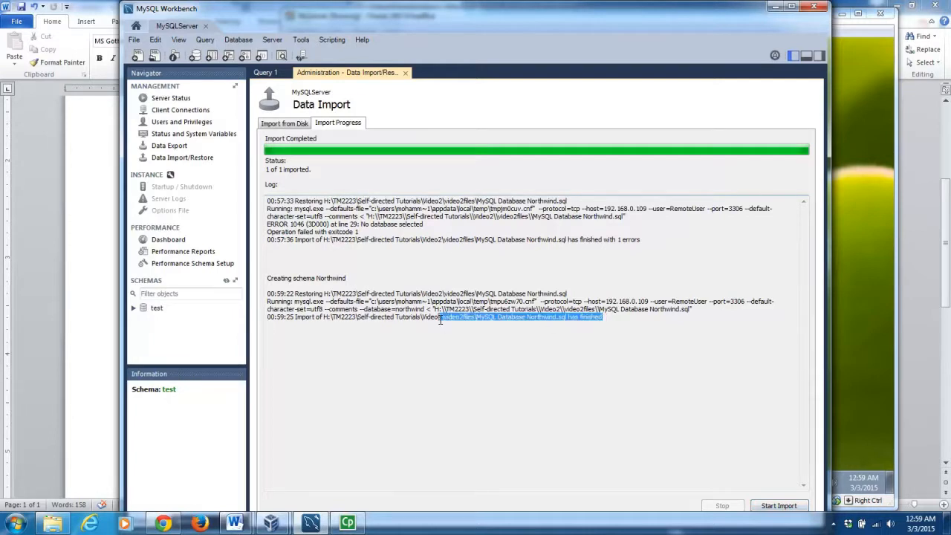
pyautogui.click(449, 333)
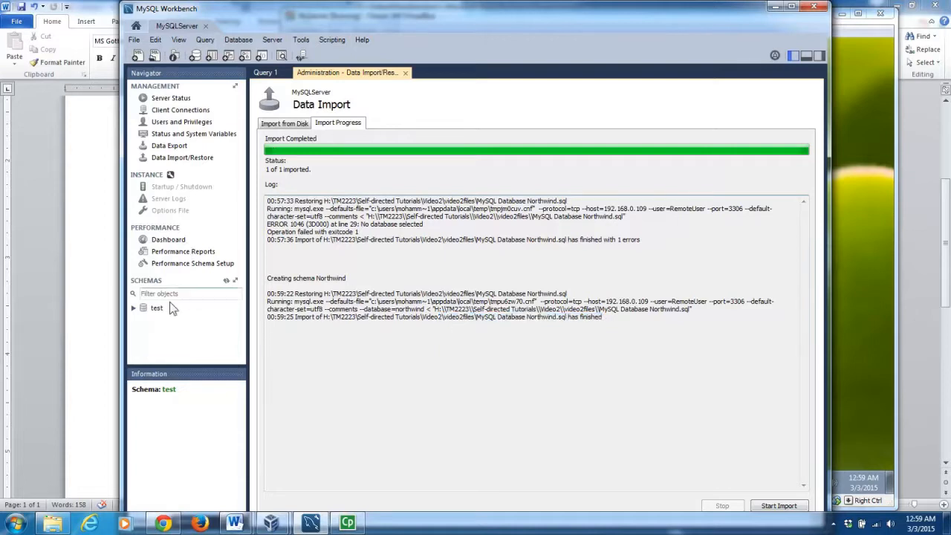
pyautogui.click(226, 281)
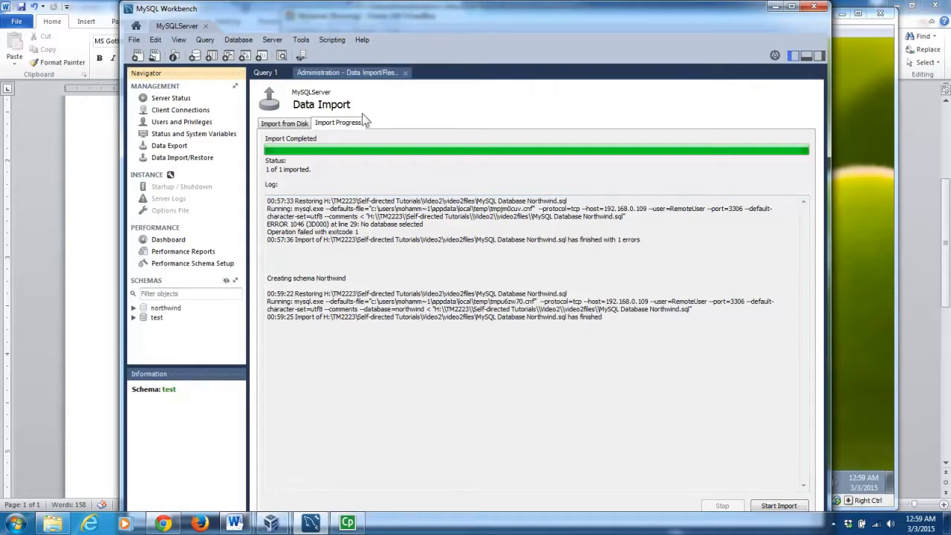
pyautogui.click(406, 73)
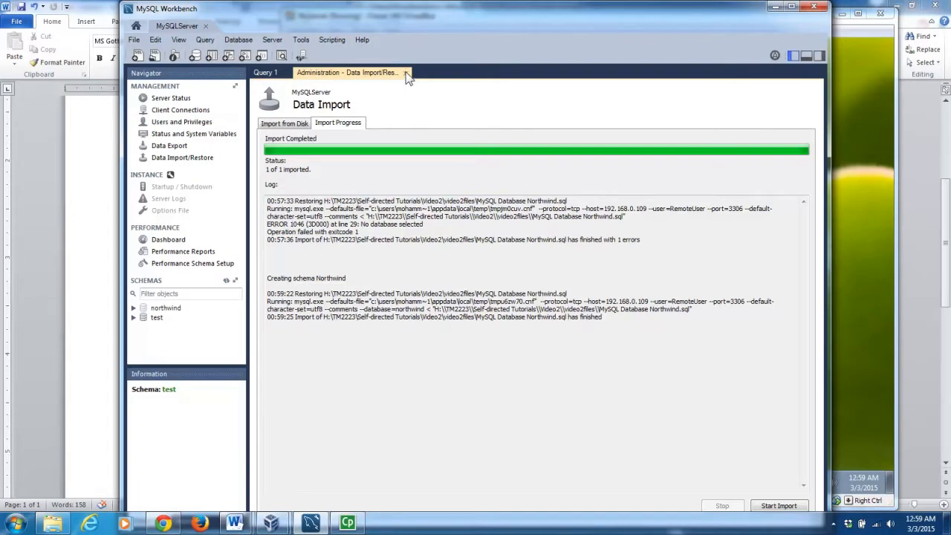
pyautogui.click(407, 73)
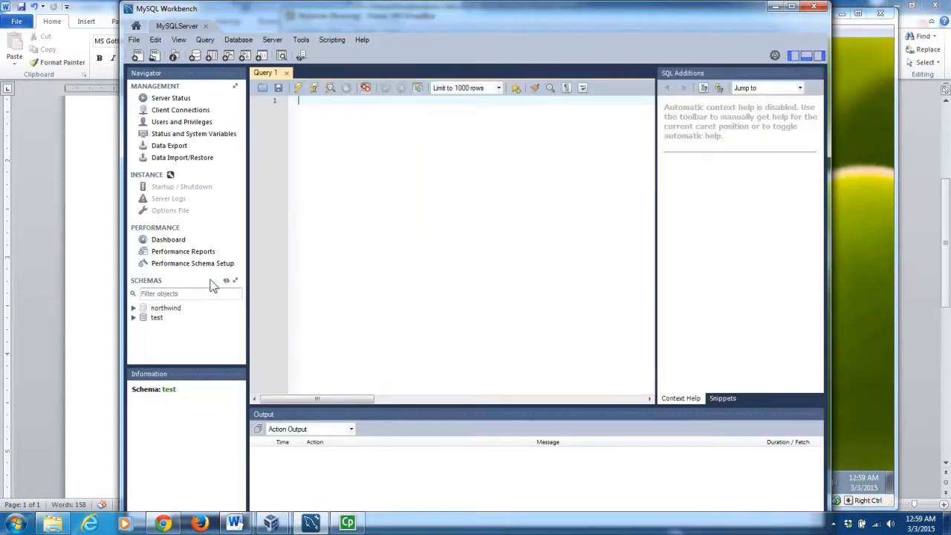
# Expand the northwind schema's Tables list and make the schema tree panel taller.
pyautogui.click(134, 308)
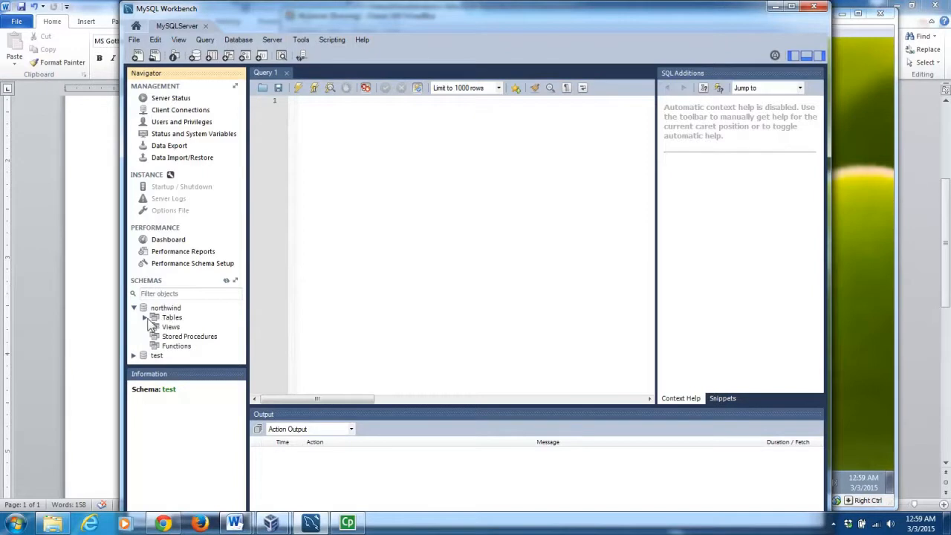
pyautogui.click(145, 317)
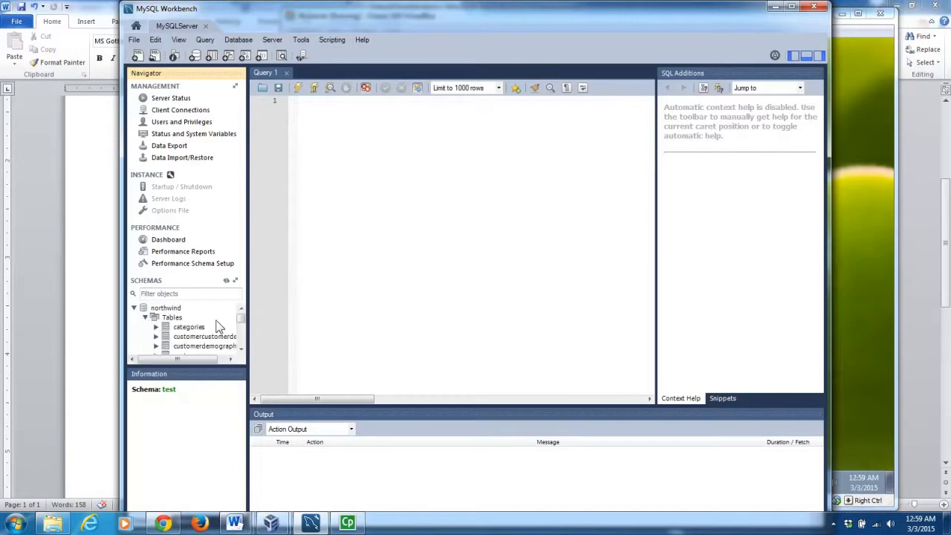
pyautogui.scroll(-1, 242, 324)
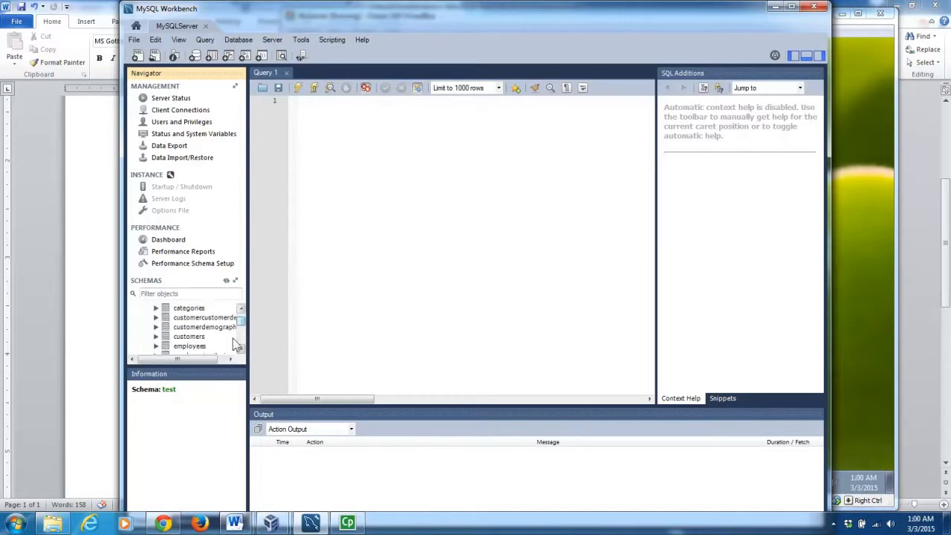
pyautogui.moveTo(229, 365); pyautogui.dragTo(221, 455)
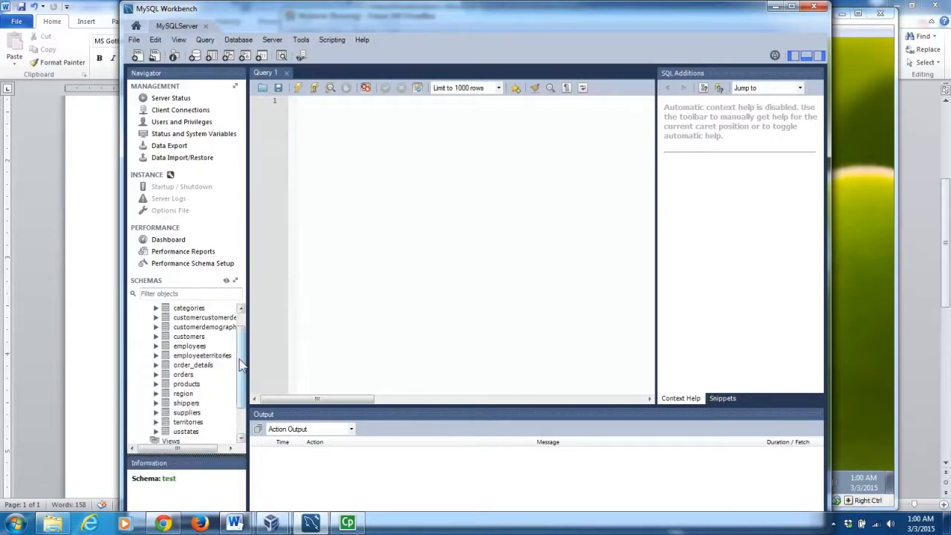
pyautogui.scroll(1, 241, 364)
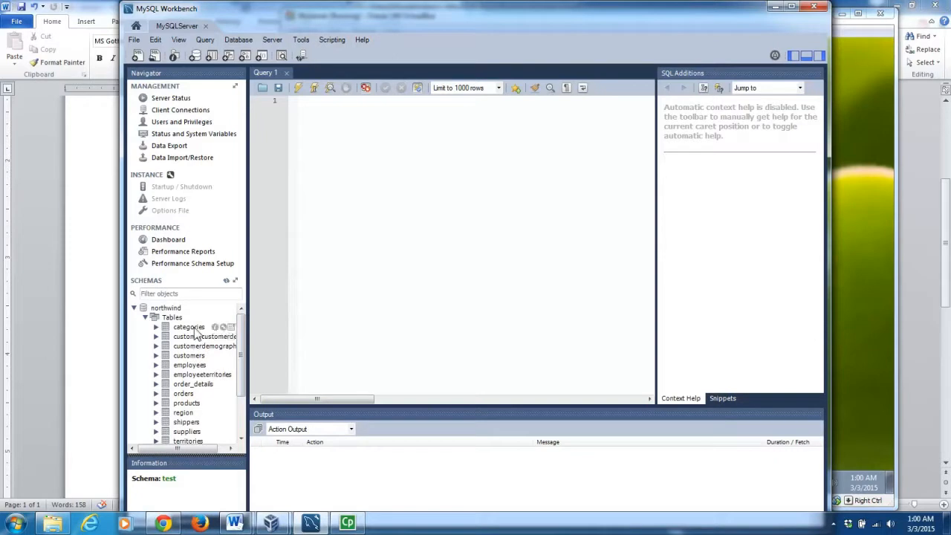
# View the categories table details, then open the employees columns and query its 9 rows.
pyautogui.click(189, 327)
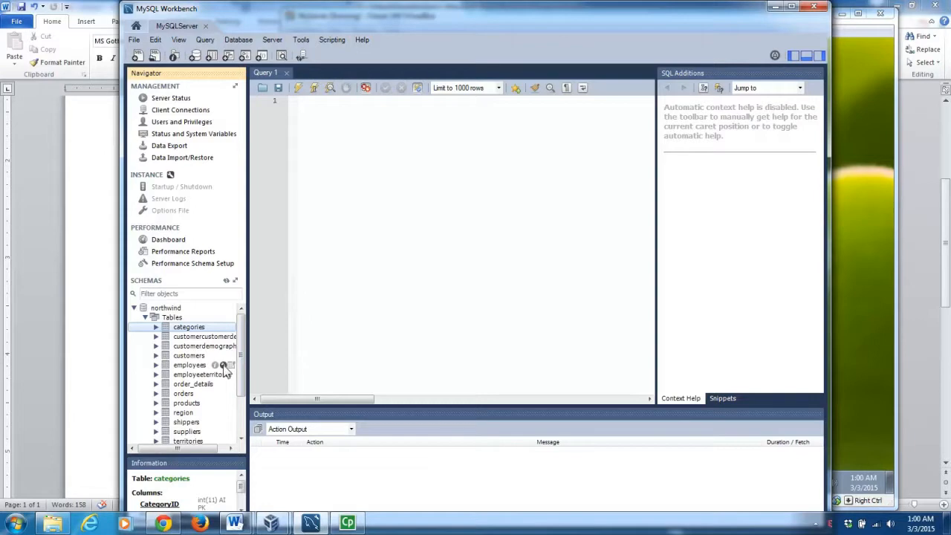
pyautogui.click(223, 366)
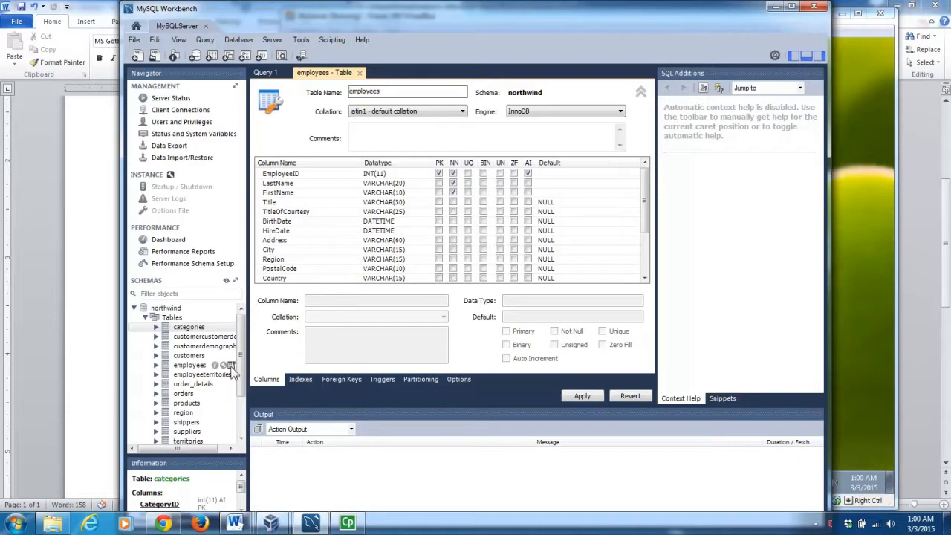
pyautogui.click(231, 366)
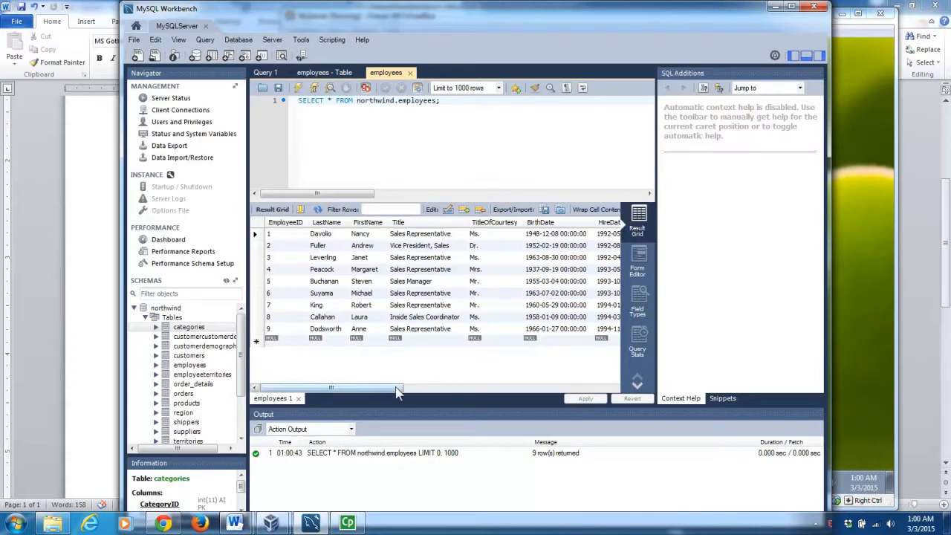
# Query all rows of northwind.products, review the 81 results, then switch to the Word checklist.
pyautogui.moveTo(396, 388); pyautogui.dragTo(329, 388)
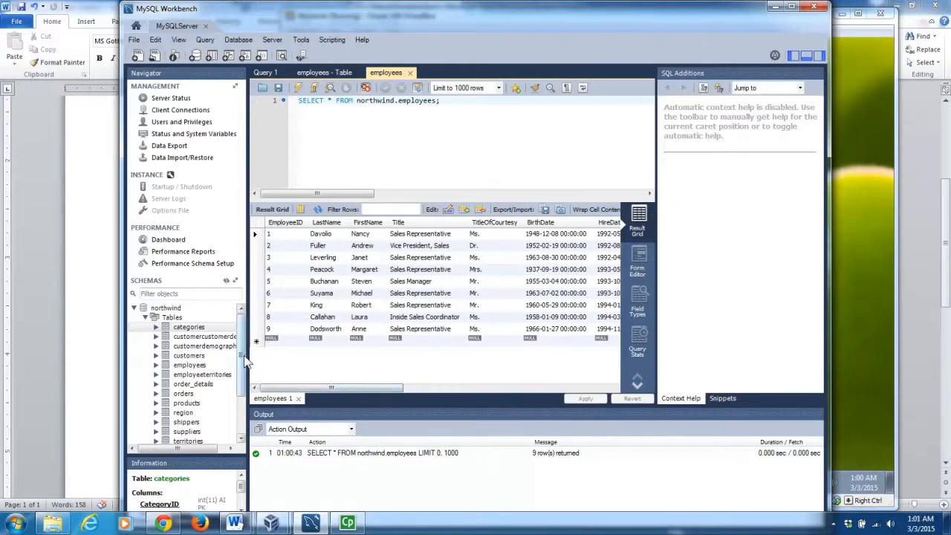
pyautogui.scroll(-1, 245, 364)
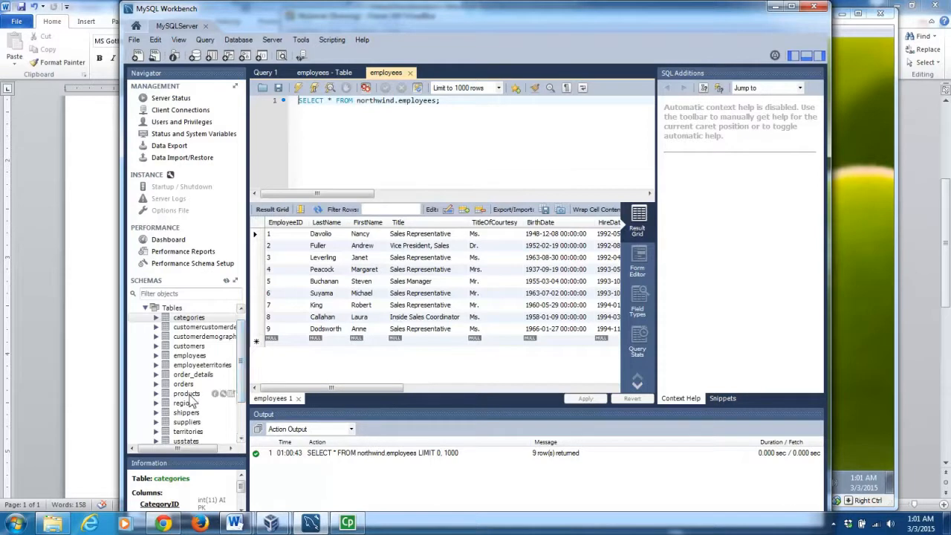
pyautogui.click(231, 393)
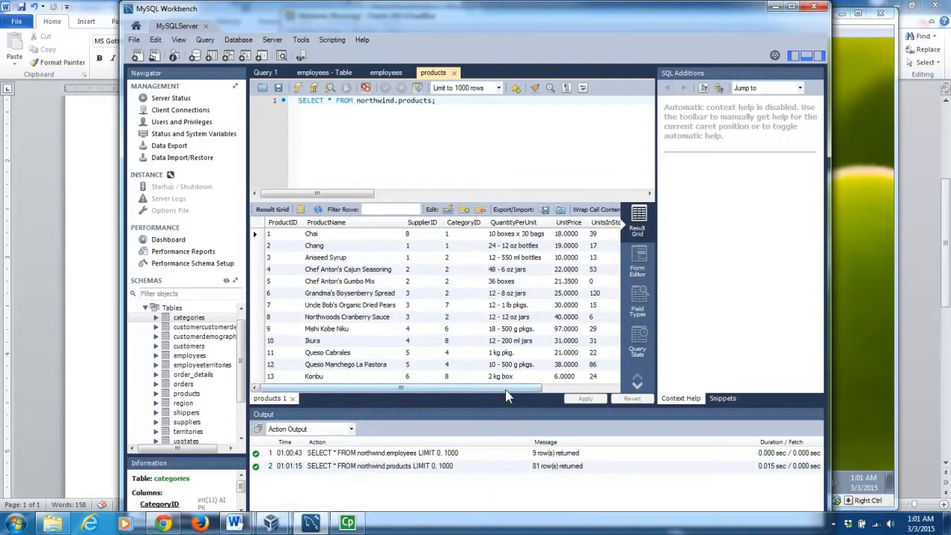
pyautogui.moveTo(509, 393)
pyautogui.mouseDown()
pyautogui.moveTo(594, 393)
pyautogui.moveTo(509, 394)
pyautogui.mouseUp()
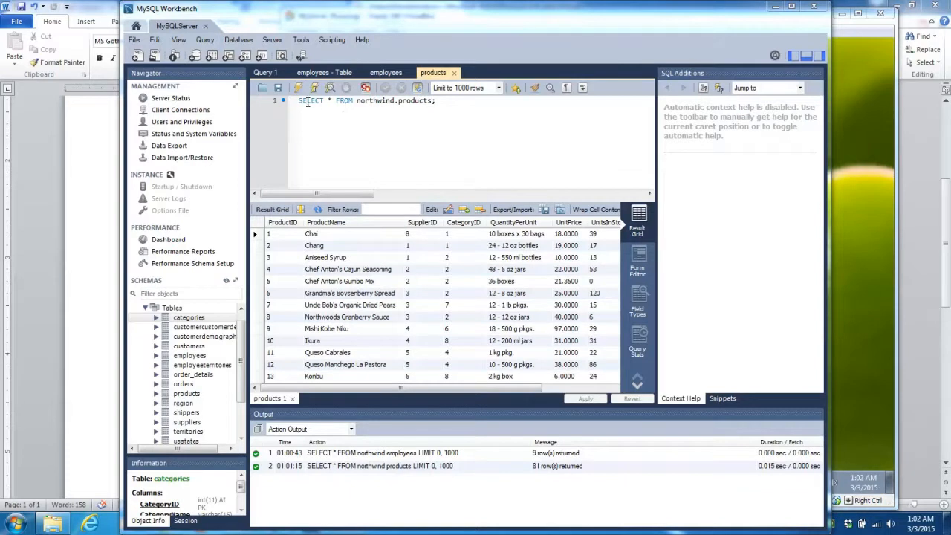
pyautogui.moveTo(301, 100); pyautogui.dragTo(464, 100)
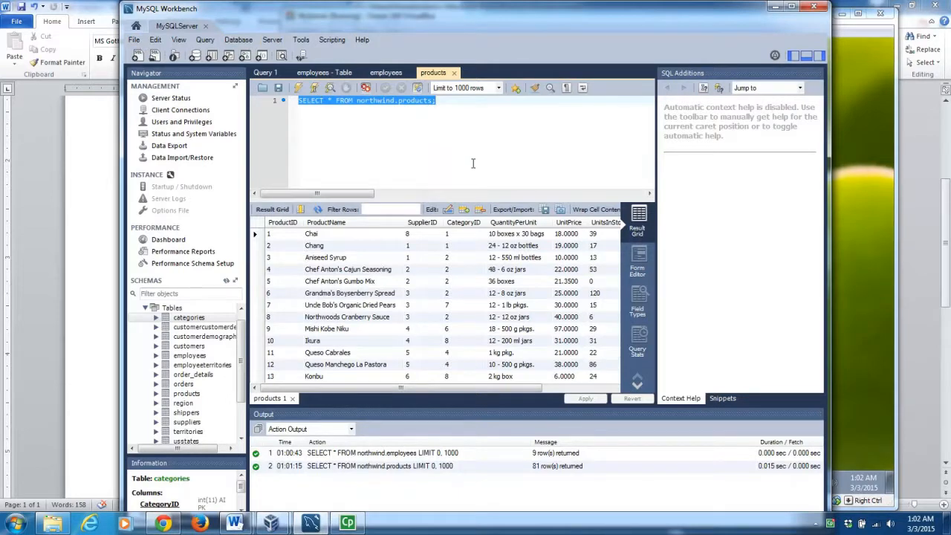
pyautogui.moveTo(234, 523)
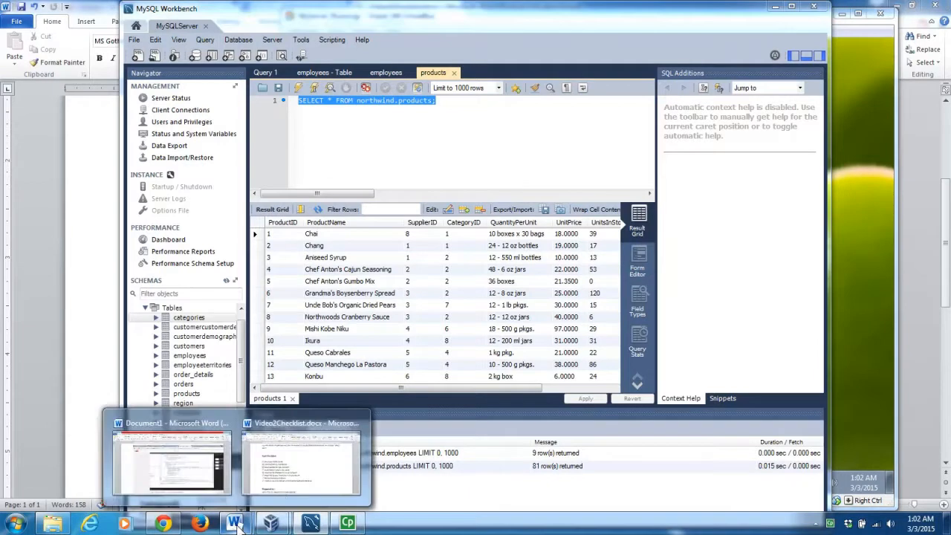
pyautogui.click(301, 457)
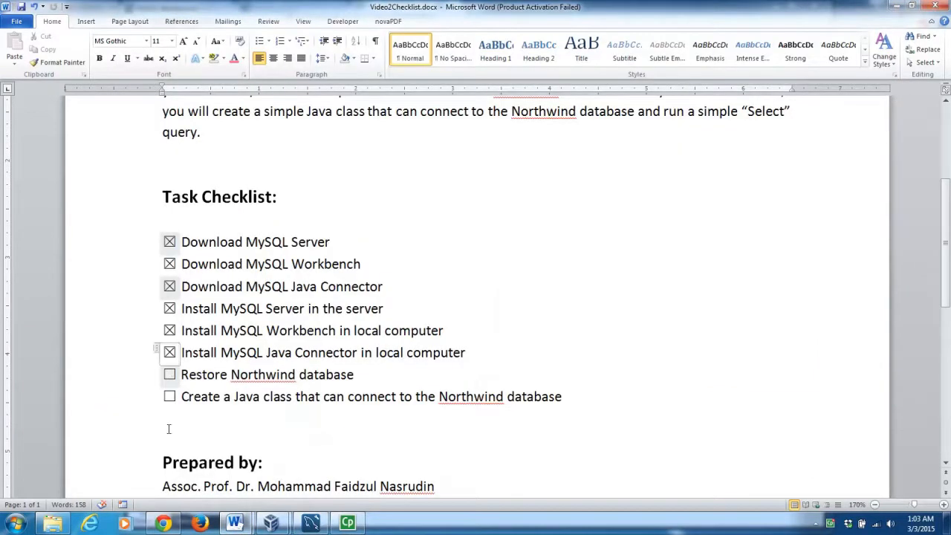
# Tick 'Restore Northwind database' as done in Video2Checklist.docx.
pyautogui.click(170, 375)
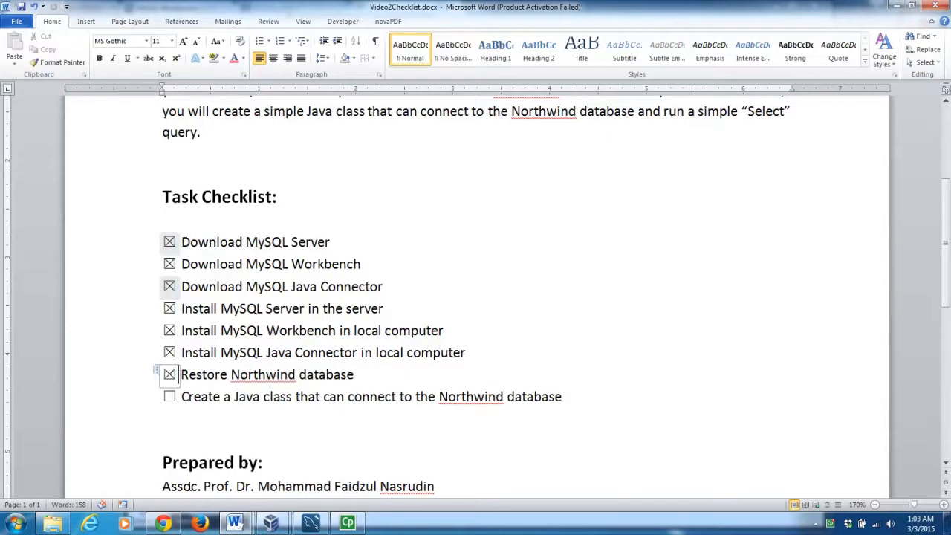
pyautogui.click(55, 525)
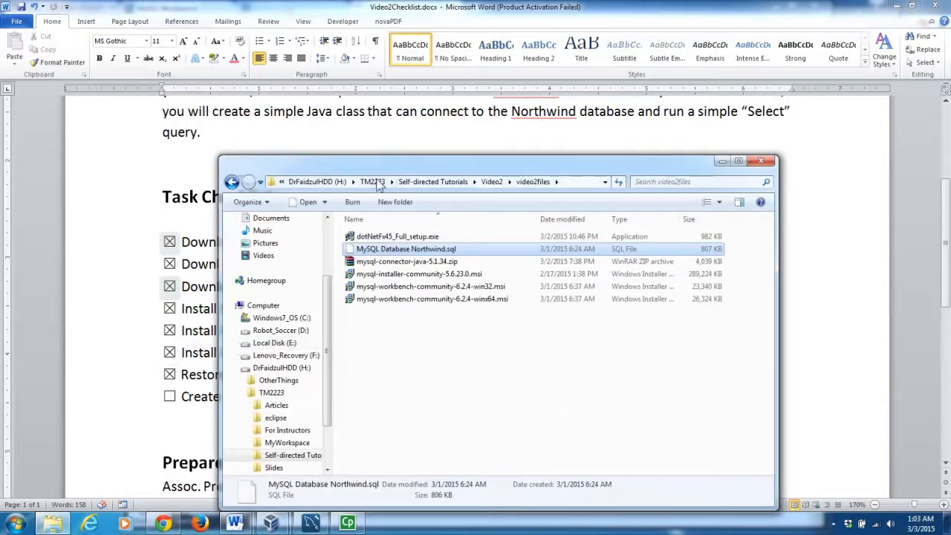
# Launch eclipse.exe from the H:\TM2223\eclipse folder, allowing it past the security warning.
pyautogui.click(383, 184)
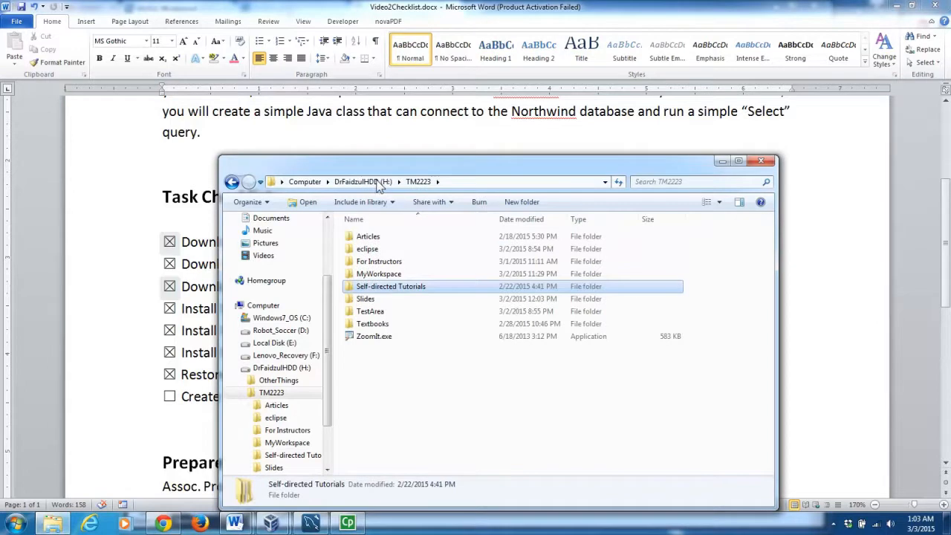
pyautogui.doubleClick(382, 250)
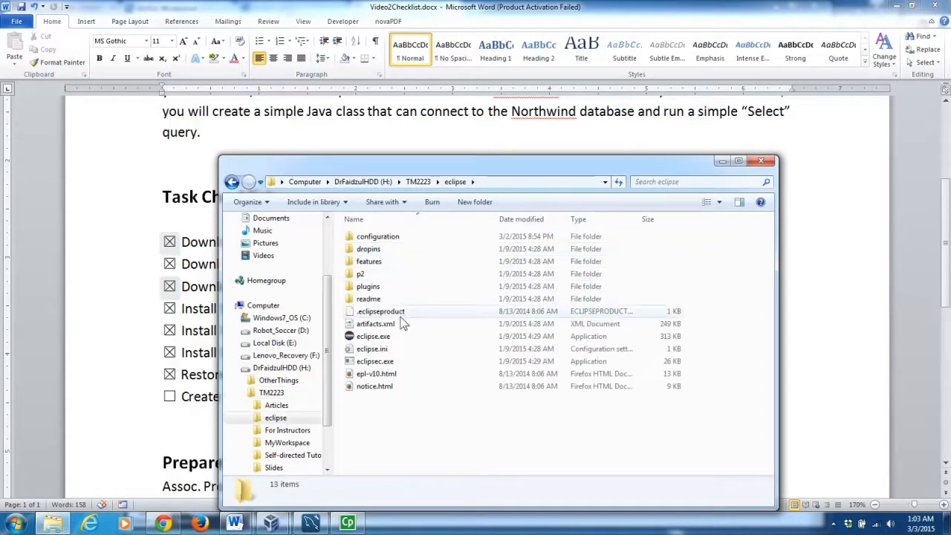
pyautogui.doubleClick(397, 339)
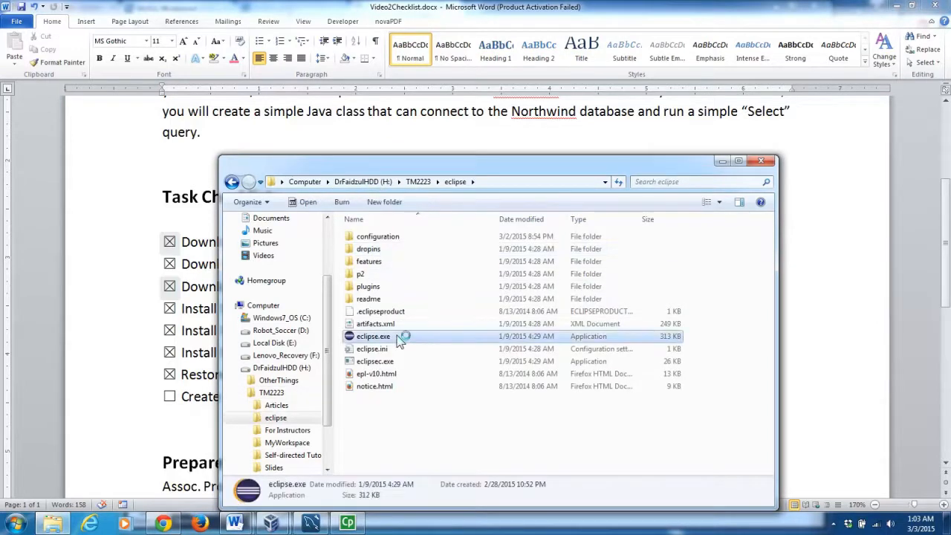
pyautogui.click(496, 272)
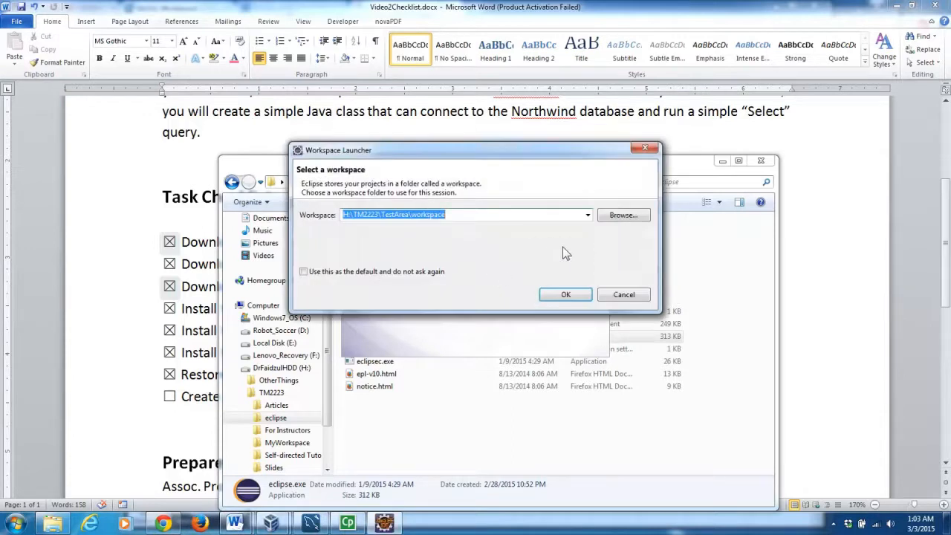
# Start Eclipse in the H:\TM2223\MyWorkspace workspace.
pyautogui.click(628, 215)
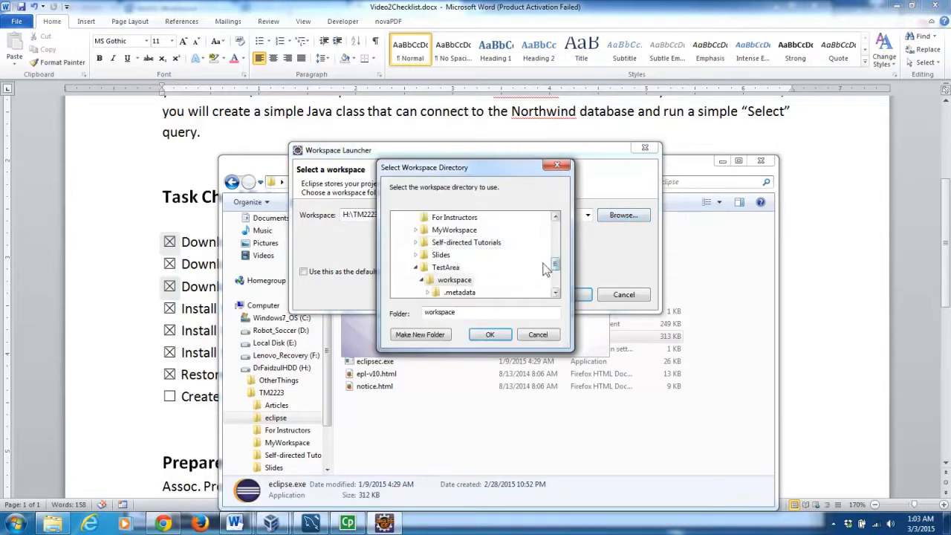
pyautogui.click(453, 232)
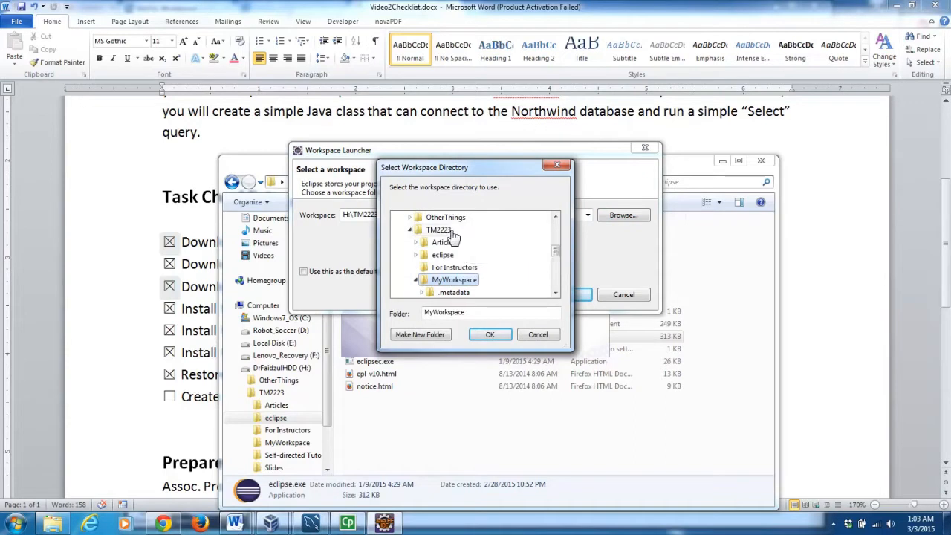
pyautogui.click(490, 334)
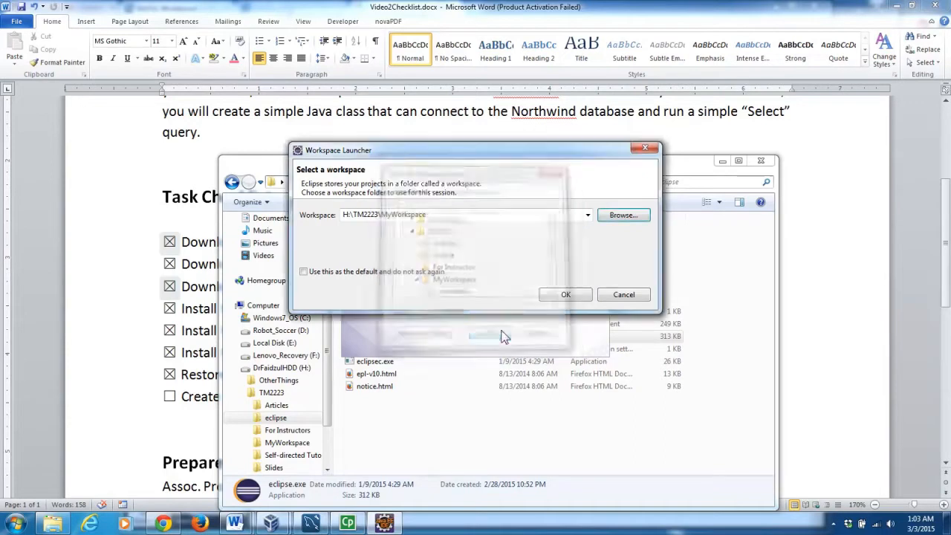
pyautogui.click(565, 296)
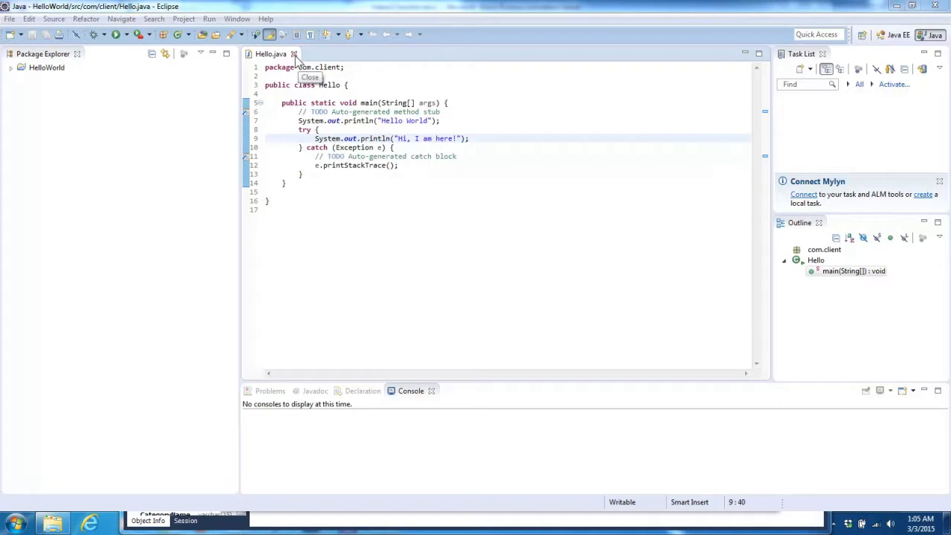
# Close the Hello.java editor and bring up the Package Explorer's New menu.
pyautogui.click(294, 54)
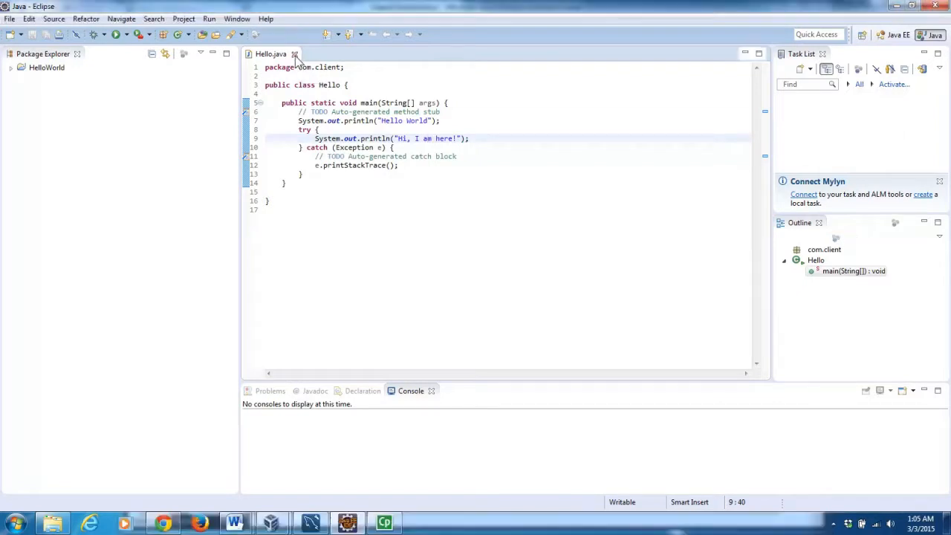
pyautogui.rightClick(76, 104)
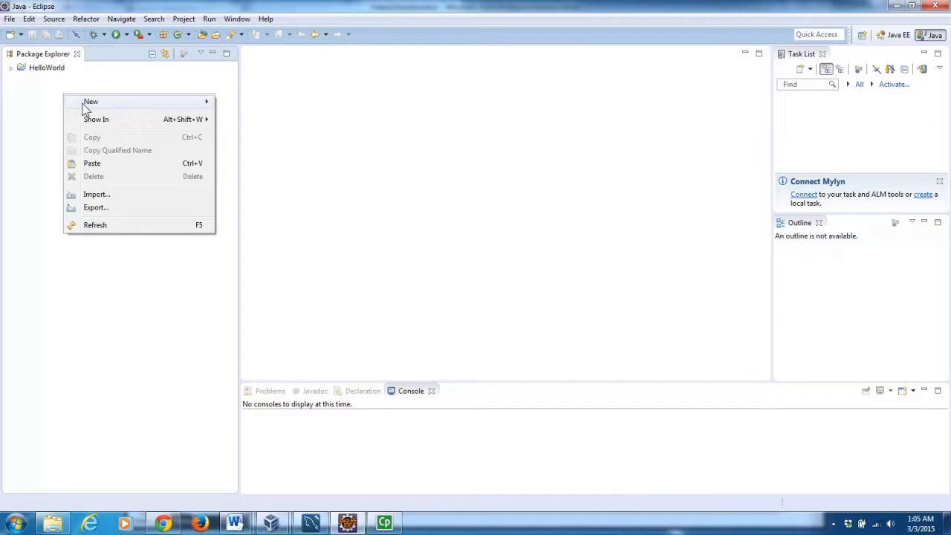
pyautogui.moveTo(178, 107)
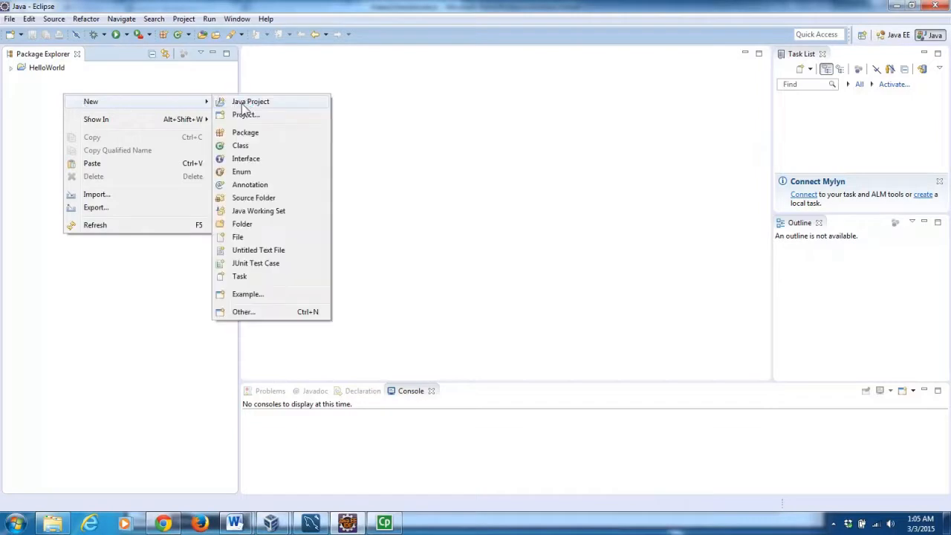
# Create a Java project named Video2 and expand it to show src and the JRE System Library.
pyautogui.click(241, 104)
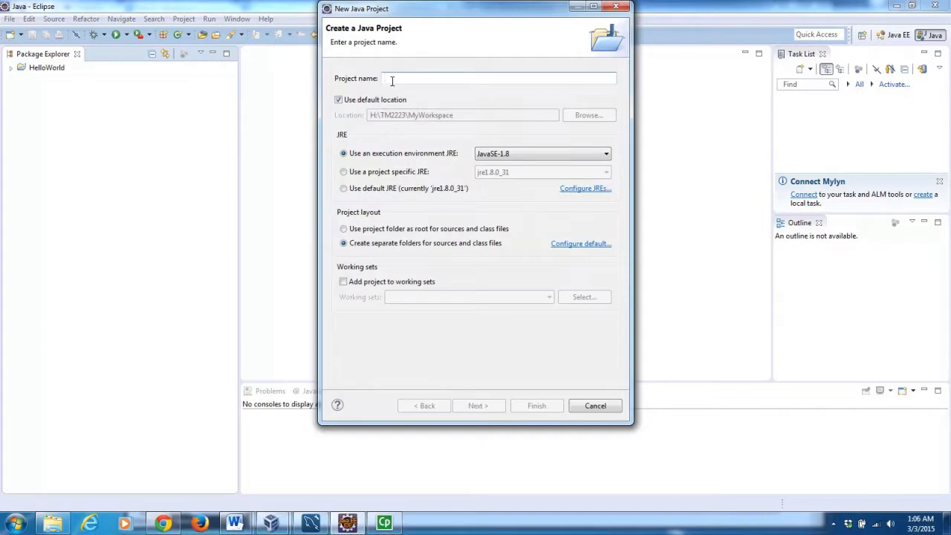
pyautogui.write('Video2')
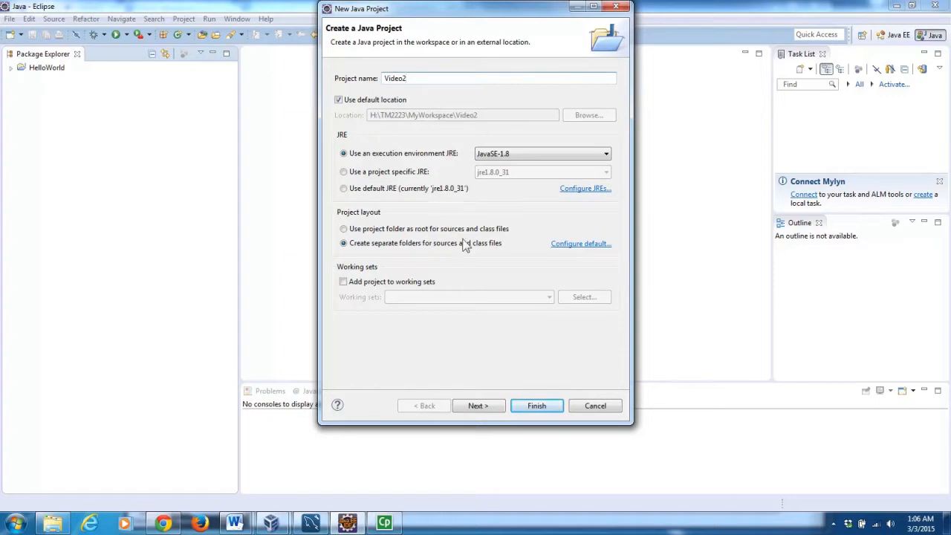
pyautogui.click(543, 407)
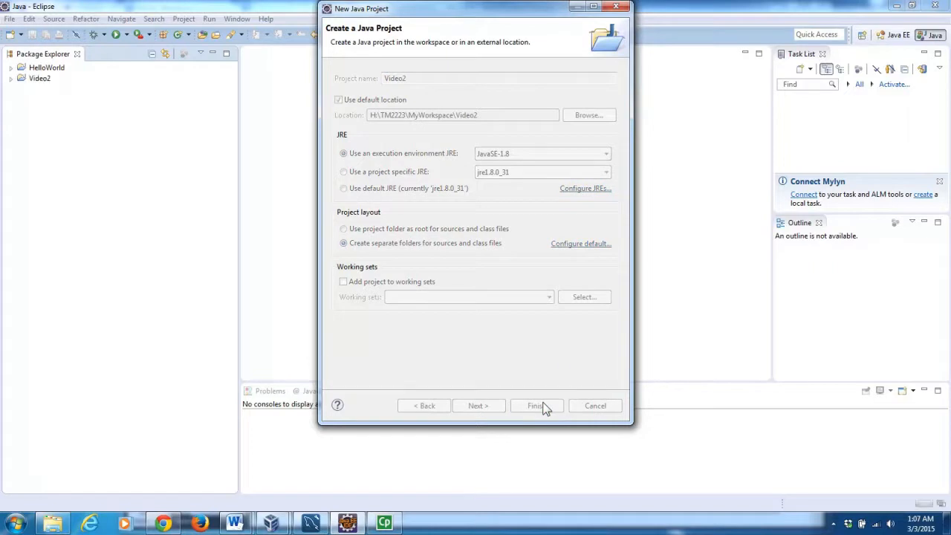
pyautogui.click(12, 78)
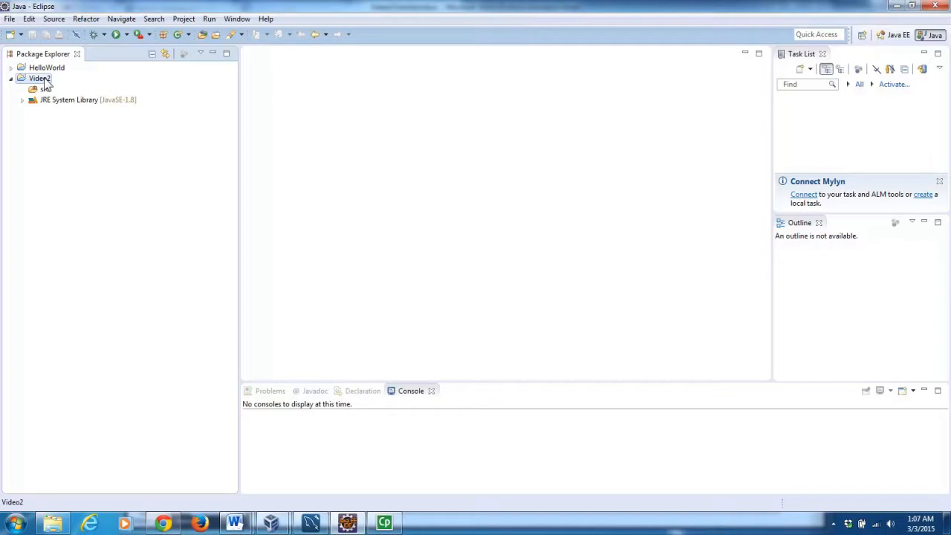
# Add mysql-connector-java-5.1.34-bin.jar from H:\TM2223\MyWorkspace as an external archive on Video2's build path.
pyautogui.rightClick(44, 78)
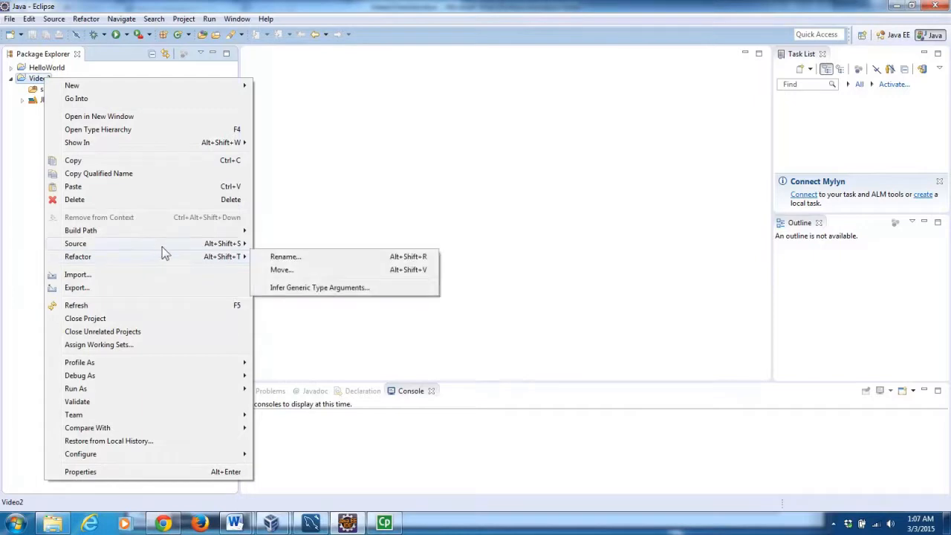
pyautogui.moveTo(223, 232)
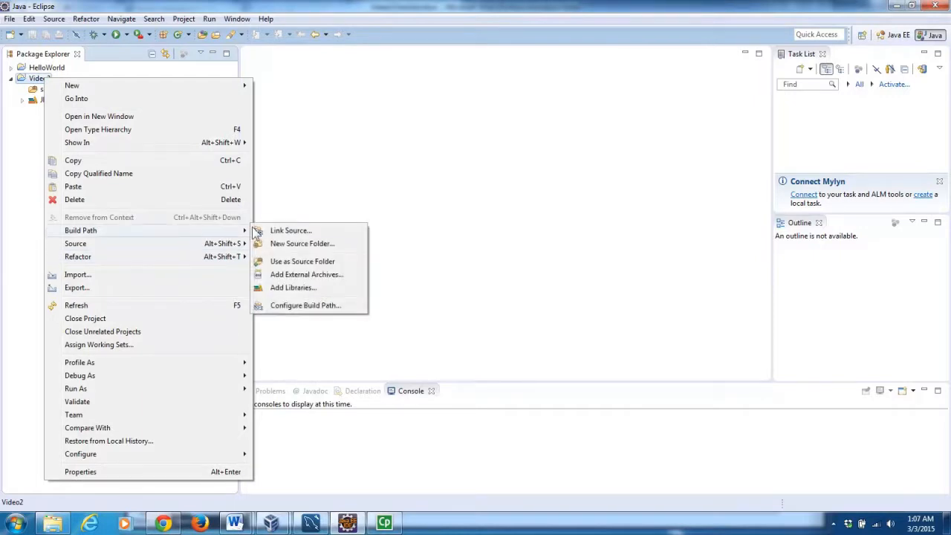
pyautogui.click(294, 275)
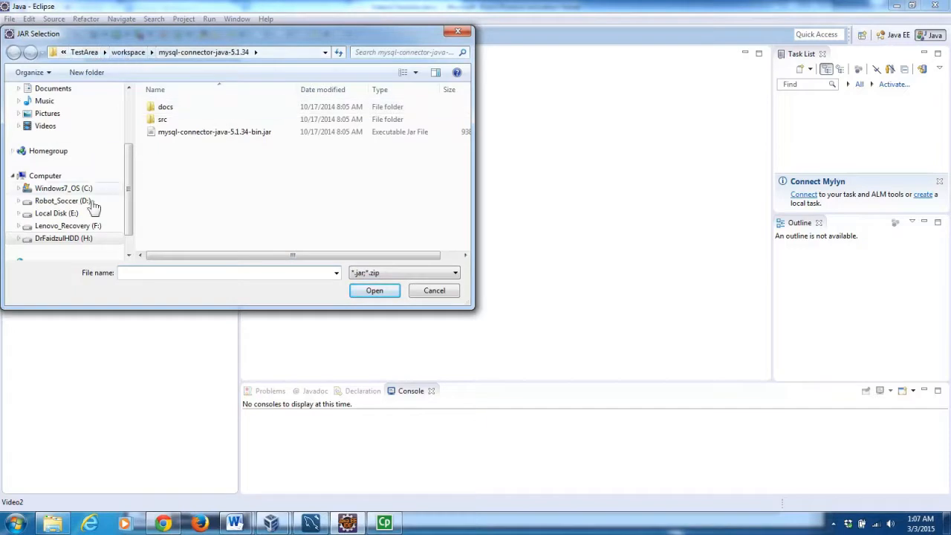
pyautogui.click(83, 238)
pyautogui.click(186, 123)
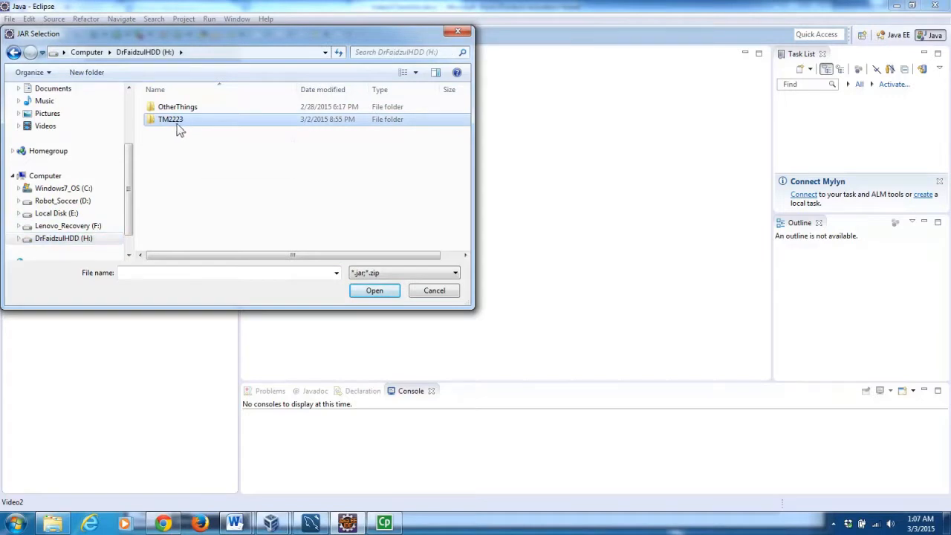
pyautogui.doubleClick(176, 123)
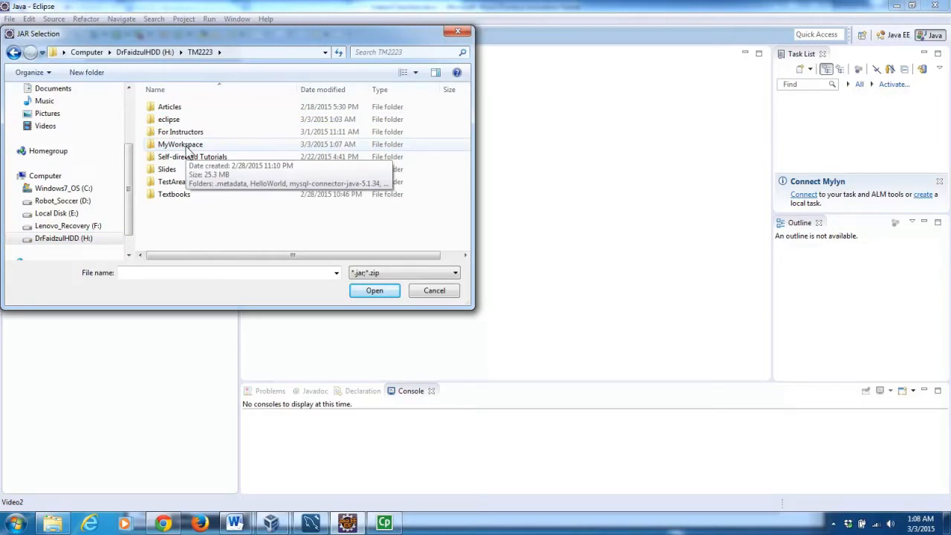
pyautogui.doubleClick(182, 145)
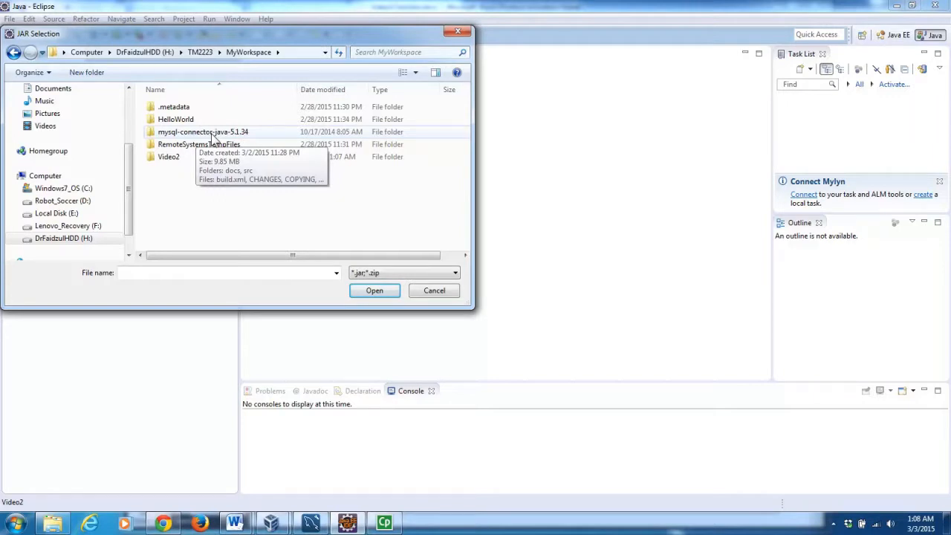
pyautogui.doubleClick(213, 134)
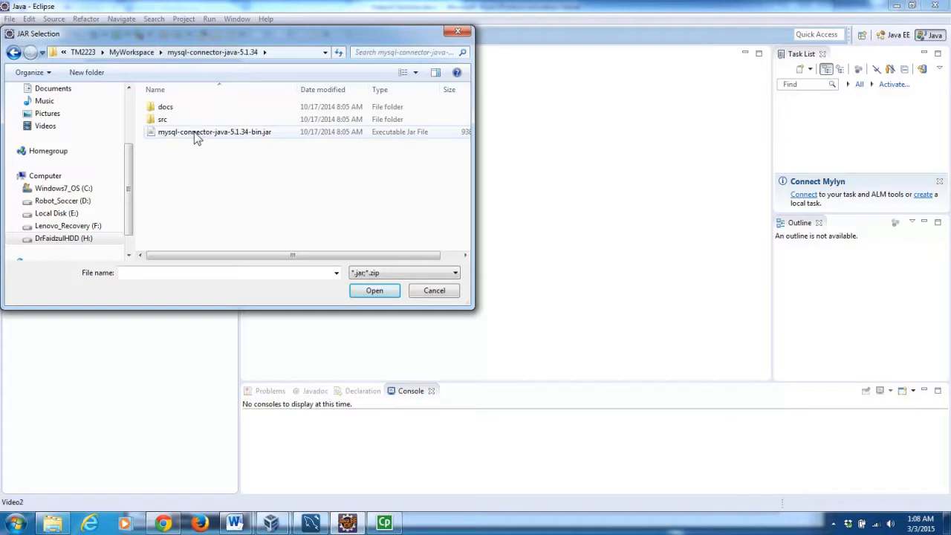
pyautogui.click(196, 139)
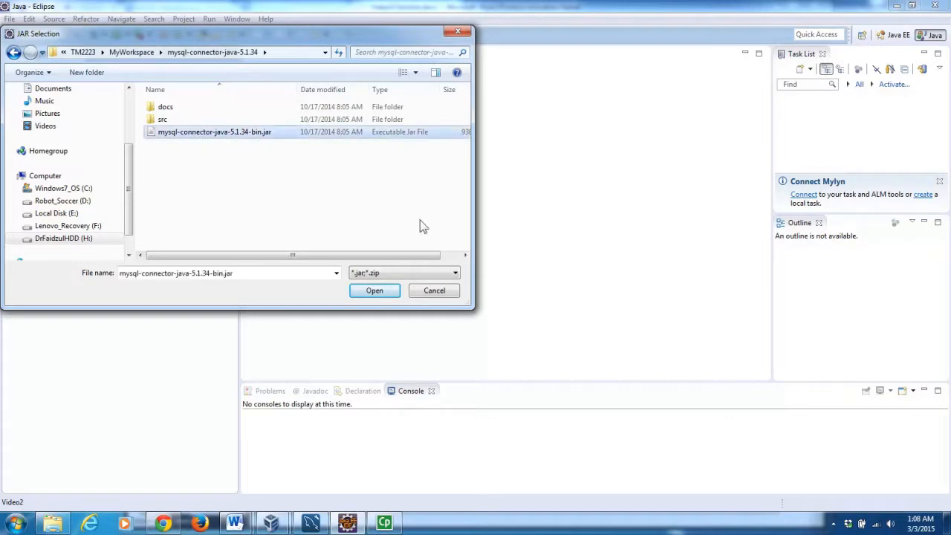
pyautogui.click(375, 290)
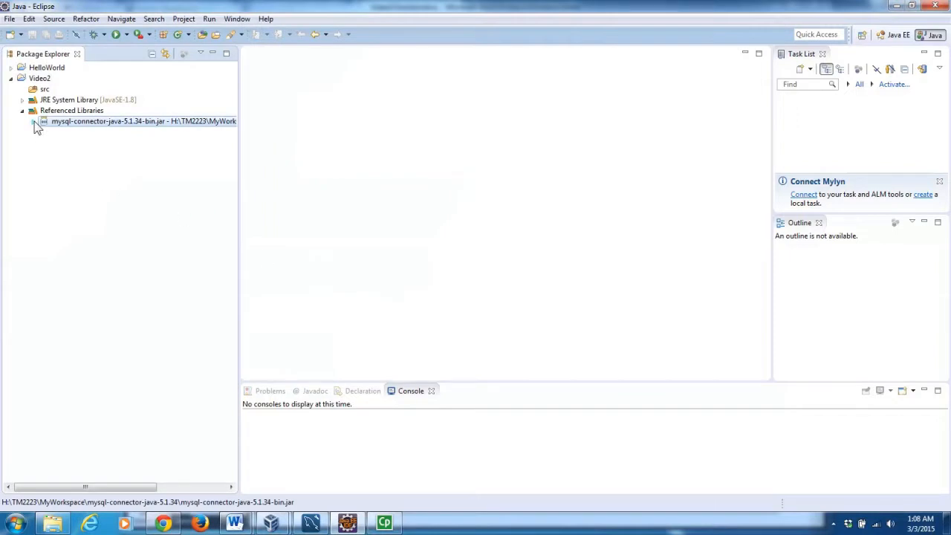
# Expand the connector jar, then create a package named Model in Video2's src folder.
pyautogui.click(34, 122)
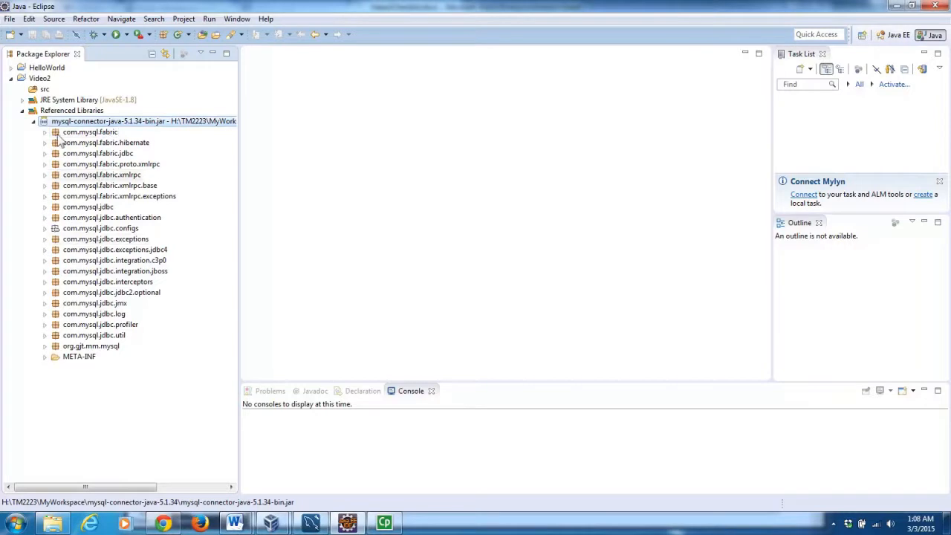
pyautogui.click(44, 90)
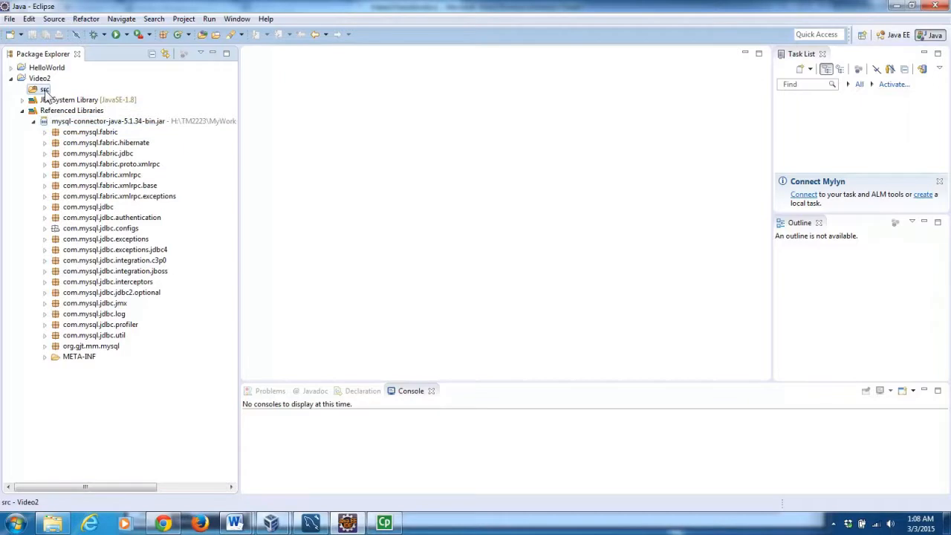
pyautogui.rightClick(45, 92)
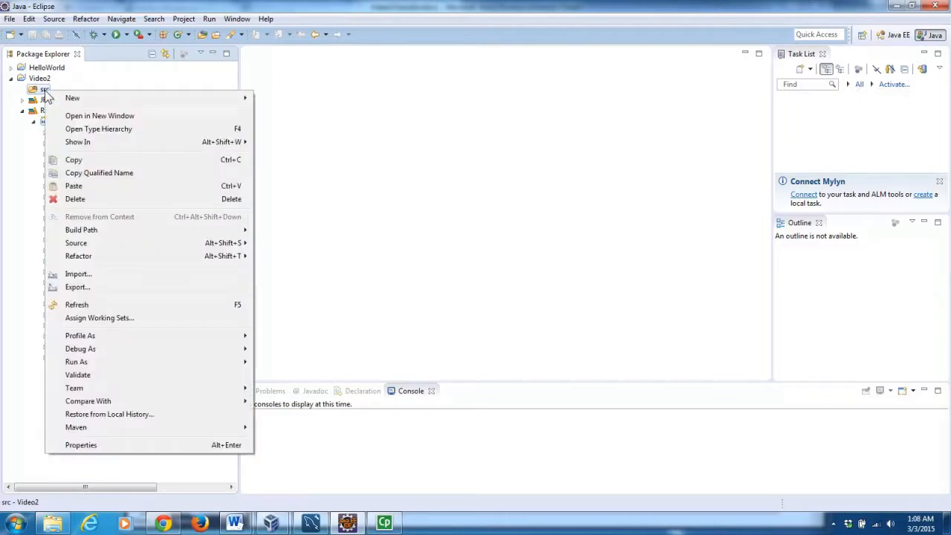
pyautogui.moveTo(212, 100)
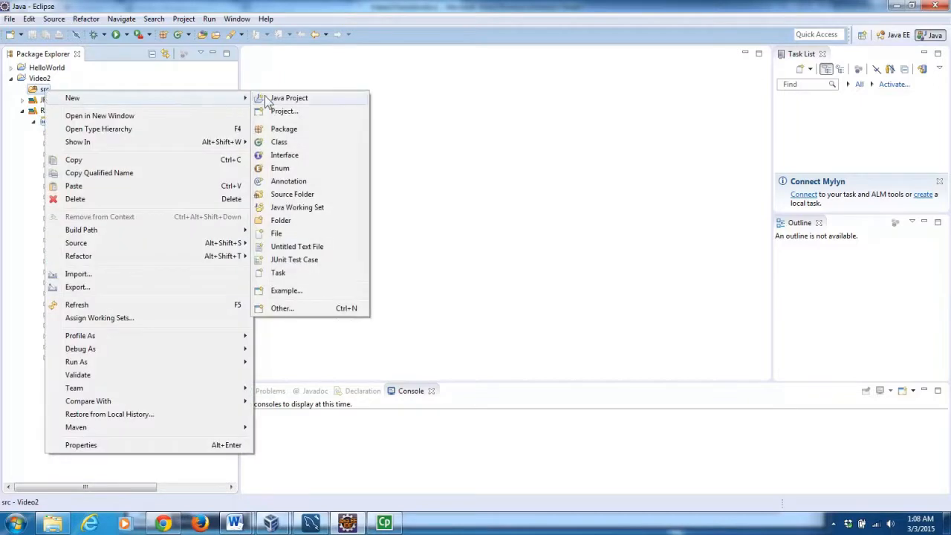
pyautogui.click(281, 131)
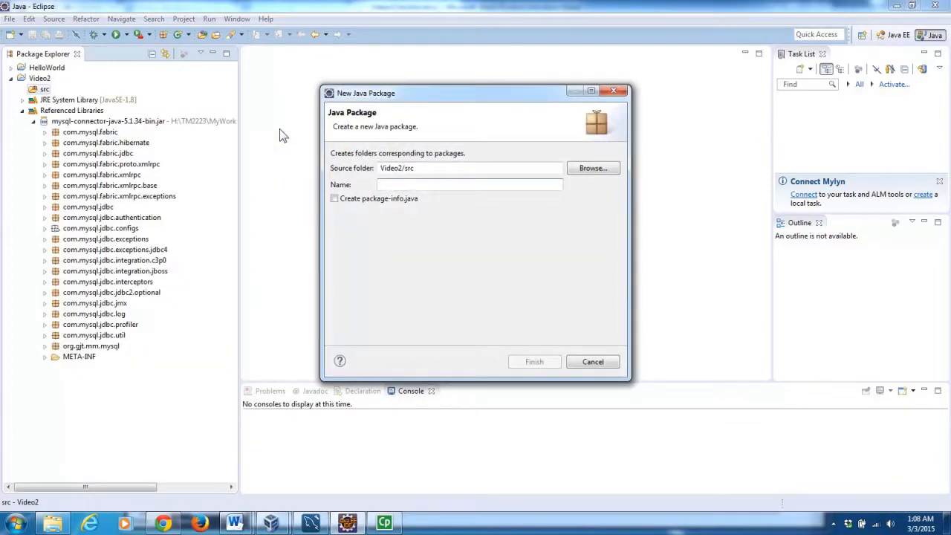
pyautogui.write('Model')
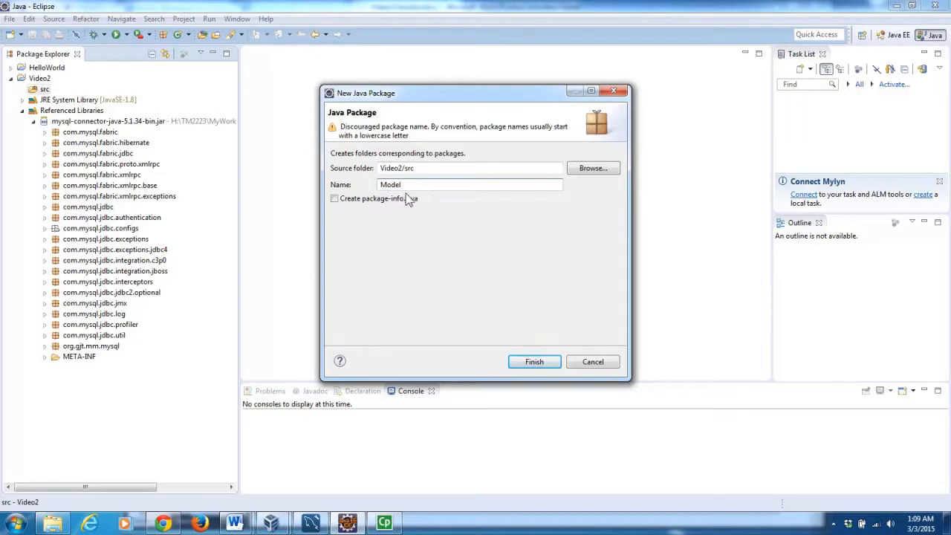
pyautogui.click(542, 364)
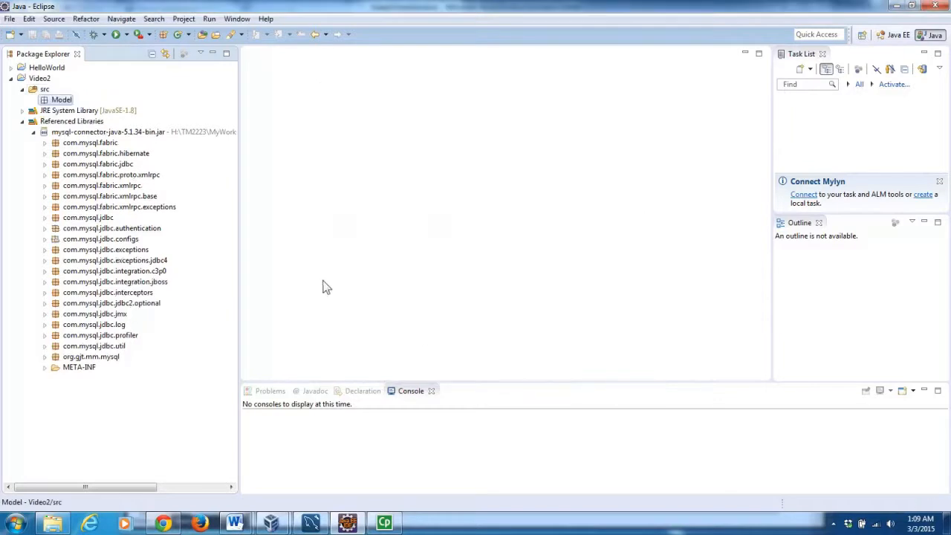
# Create a MySQLConnection class in the Model package with a public static void main stub.
pyautogui.rightClick(66, 104)
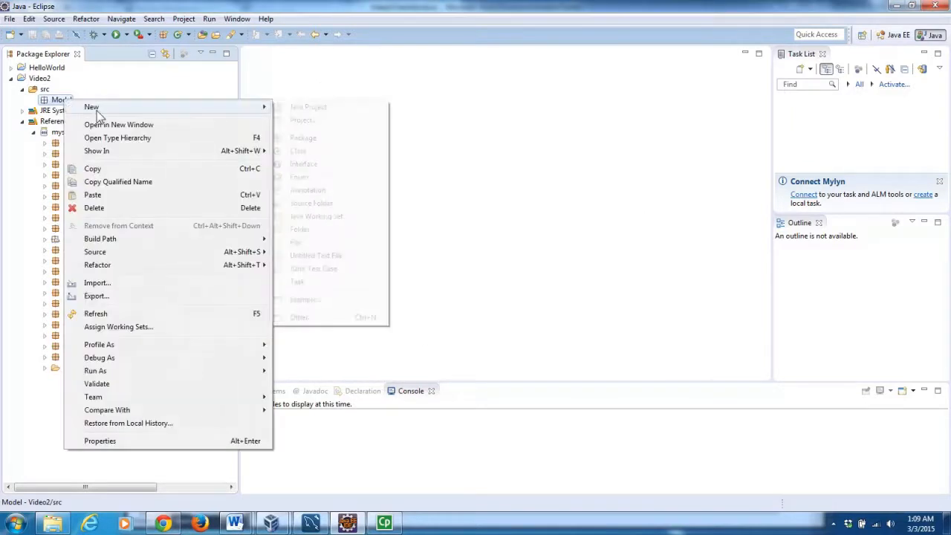
pyautogui.moveTo(132, 113)
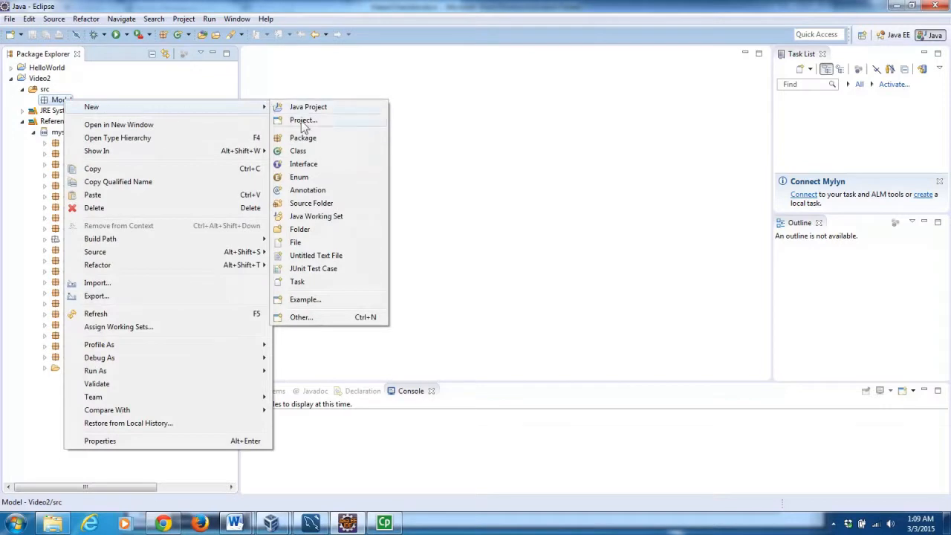
pyautogui.click(302, 151)
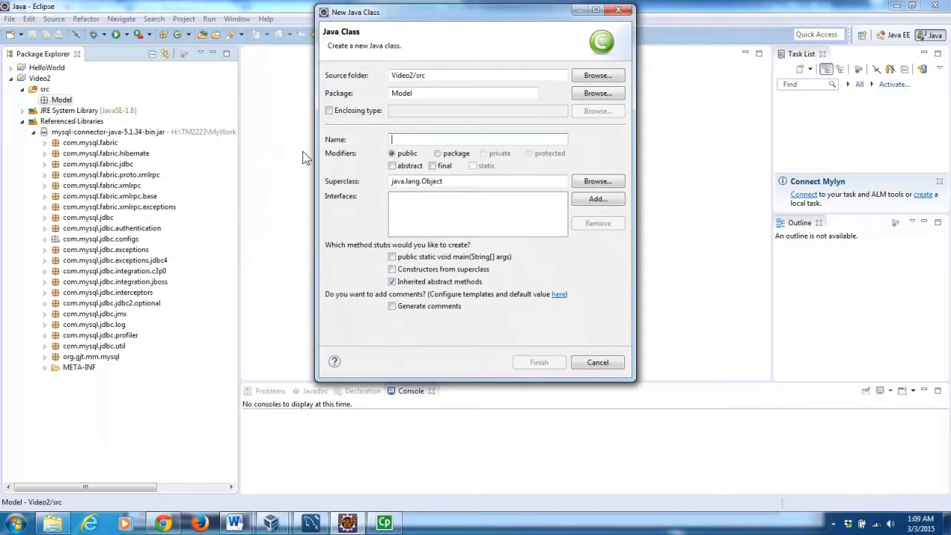
pyautogui.write('MySQLConnect')
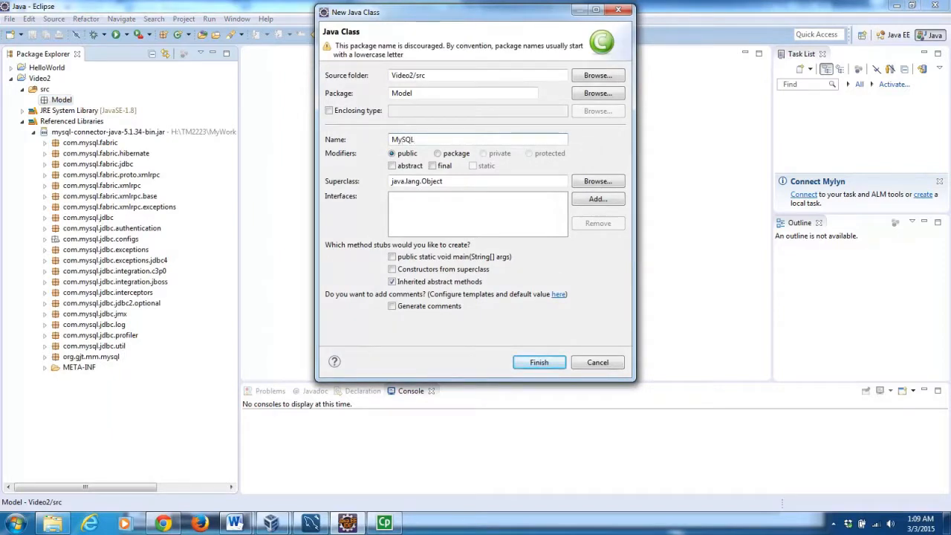
pyautogui.write('ion')
pyautogui.click(392, 257)
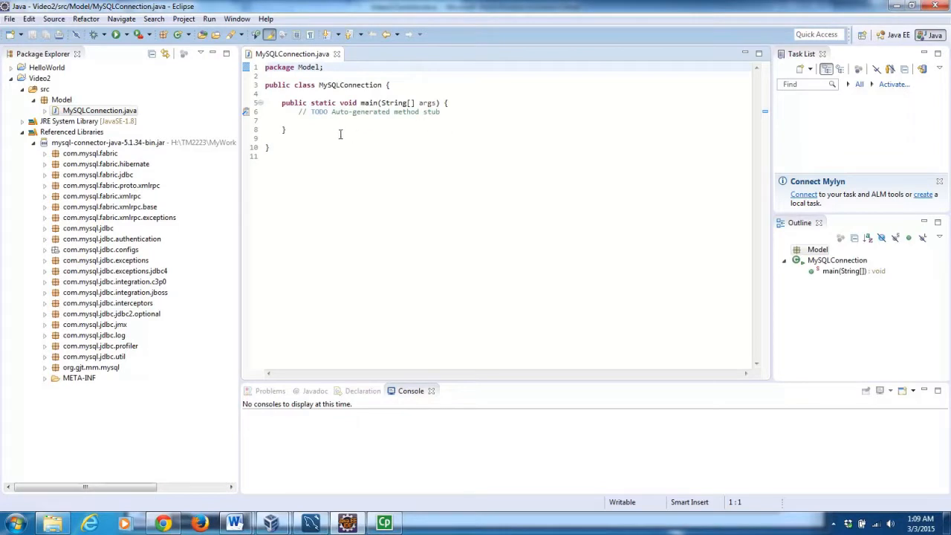
# Insert blank lines above the main method in MySQLConnection.
pyautogui.click(282, 102)
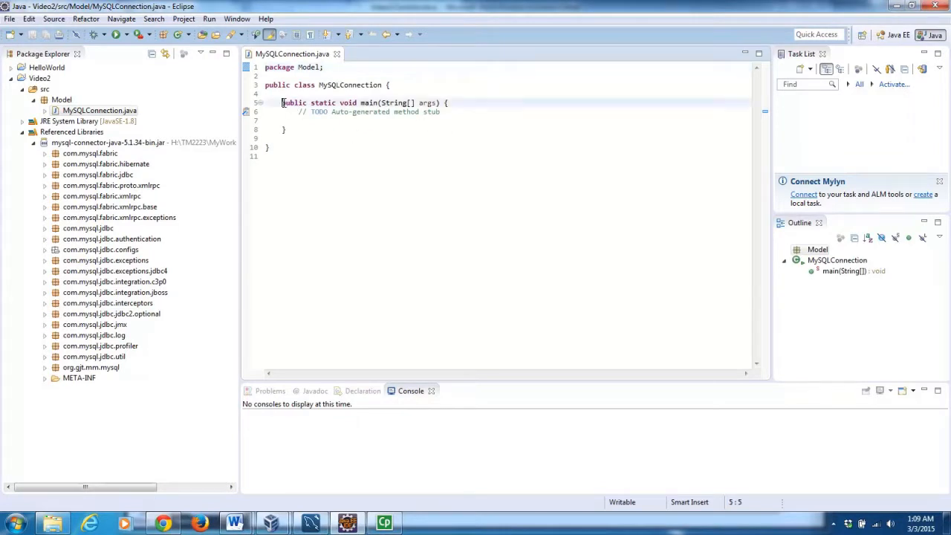
pyautogui.press('Return')
pyautogui.press('Return')
pyautogui.press('Return')
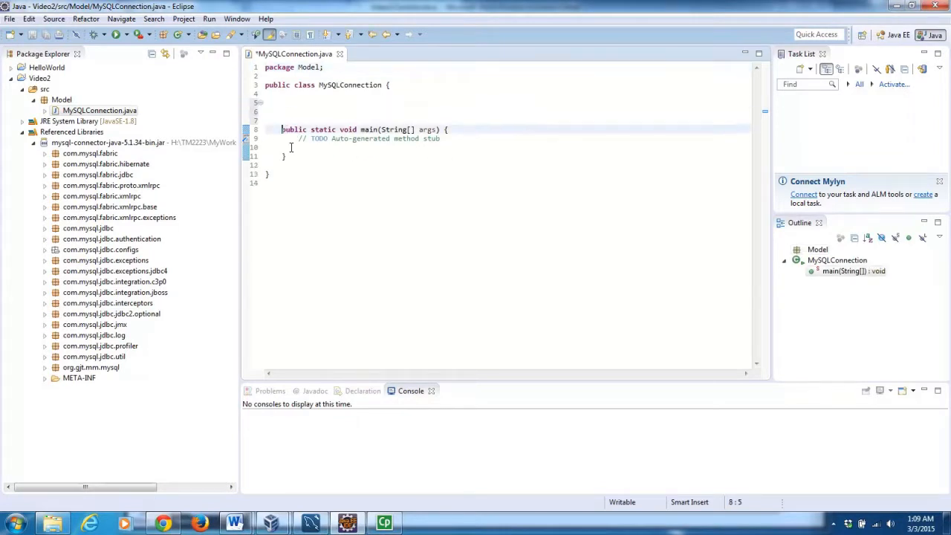
pyautogui.press('Up')
pyautogui.press('Up')
pyautogui.press('Up')
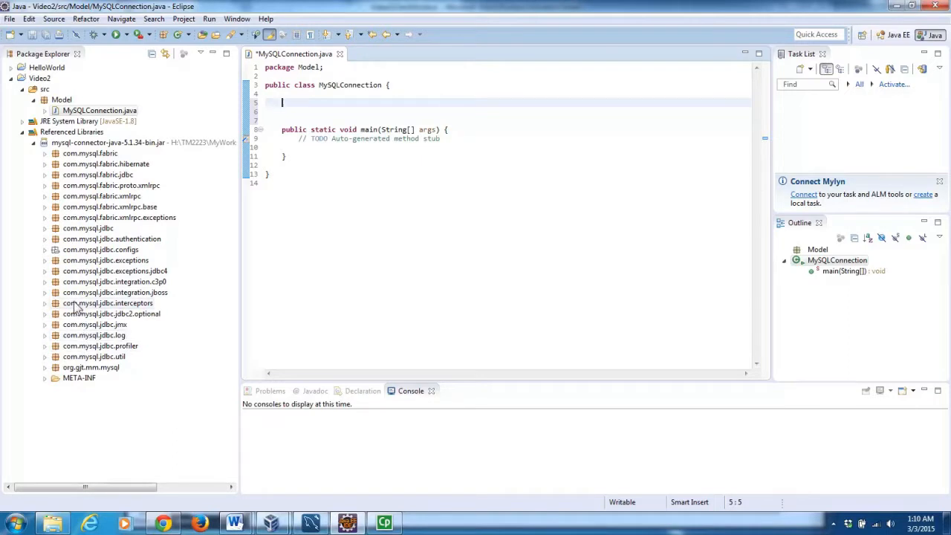
# Expand com.mysql.jdbc in the connector library to find Driver.class, then start a 'public' declaration above main.
pyautogui.click(66, 229)
pyautogui.click(45, 229)
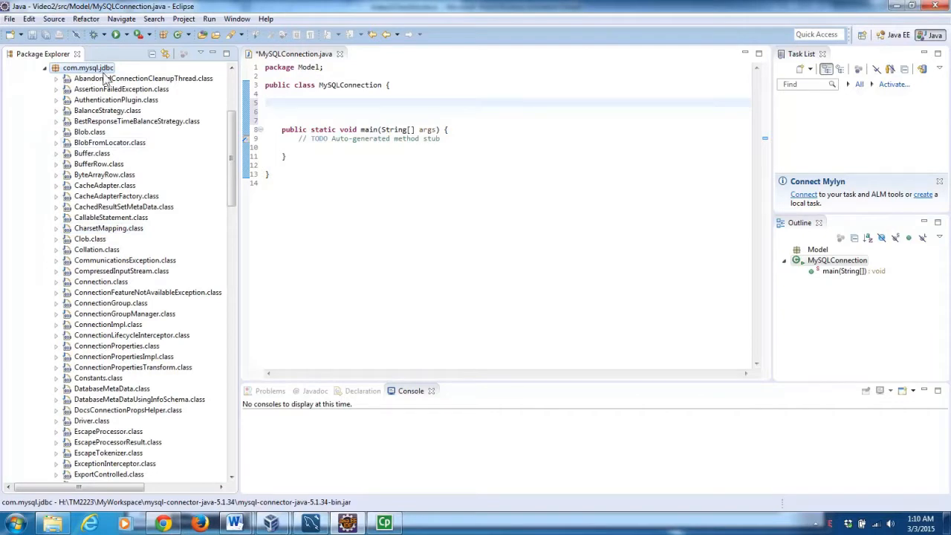
pyautogui.click(93, 421)
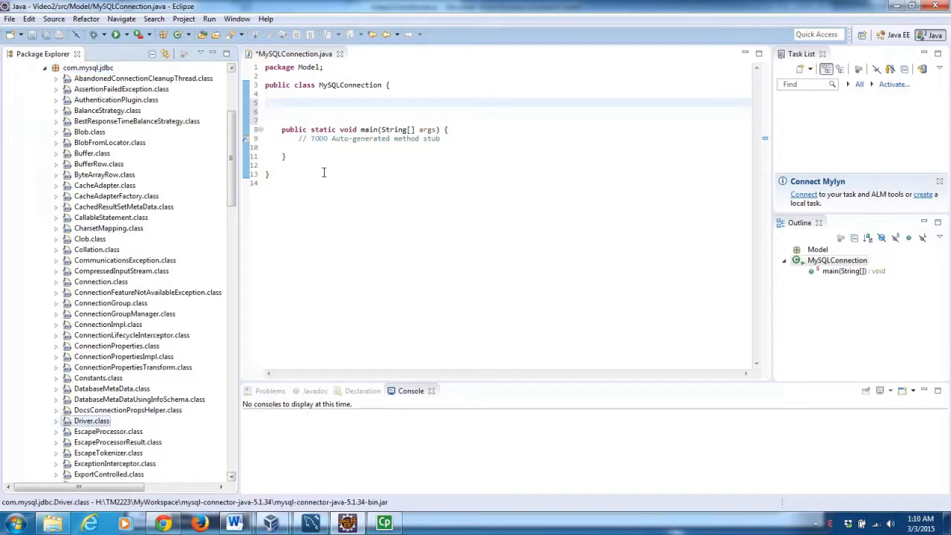
pyautogui.click(291, 101)
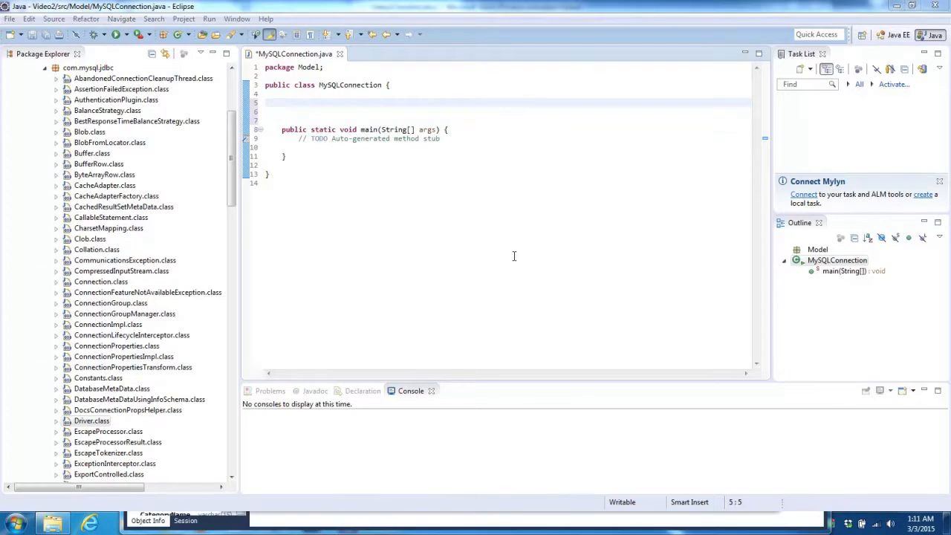
pyautogui.write('public v')
# Declare a public static void Connector() method with an empty body.
pyautogui.press('BackSpace')
pyautogui.write('s')
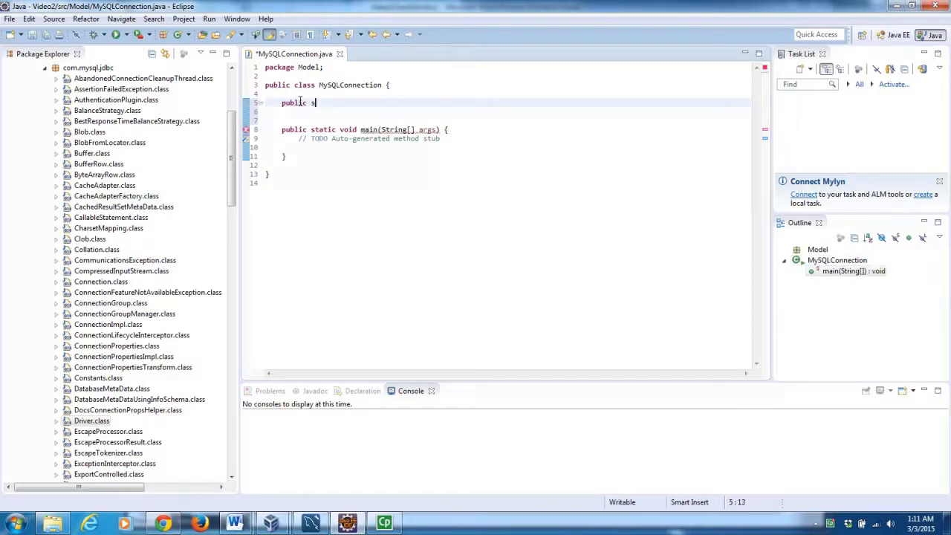
pyautogui.write('tatic void ')
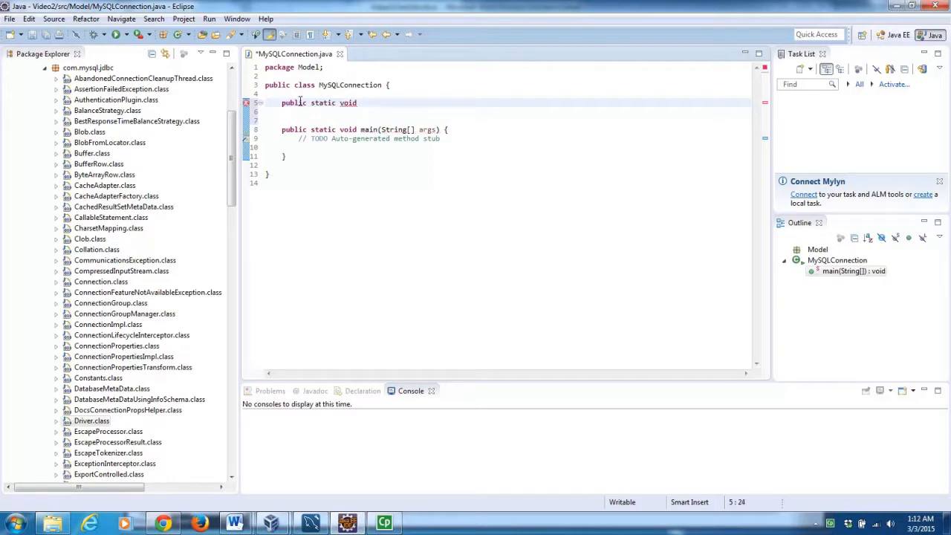
pyautogui.write('Connector() {')
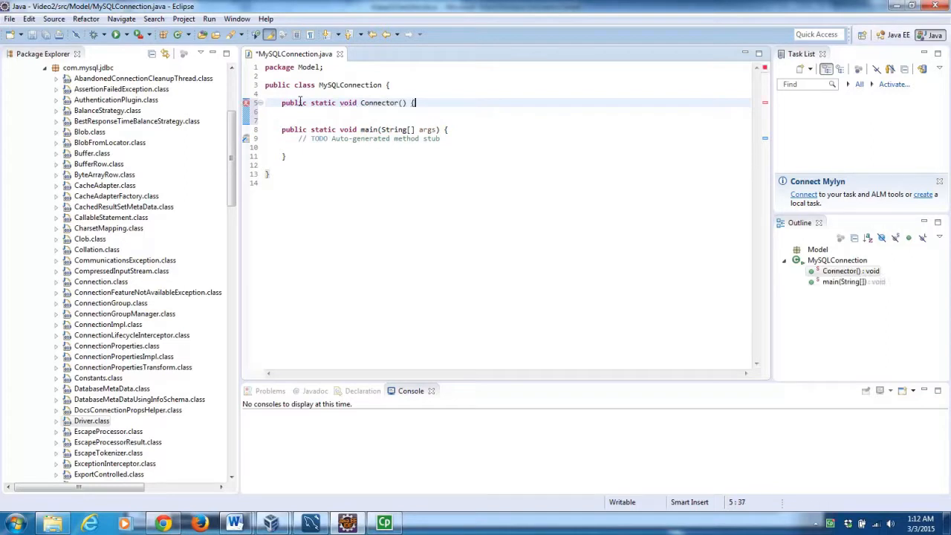
pyautogui.press('Return')
pyautogui.press('Return')
pyautogui.press('Return')
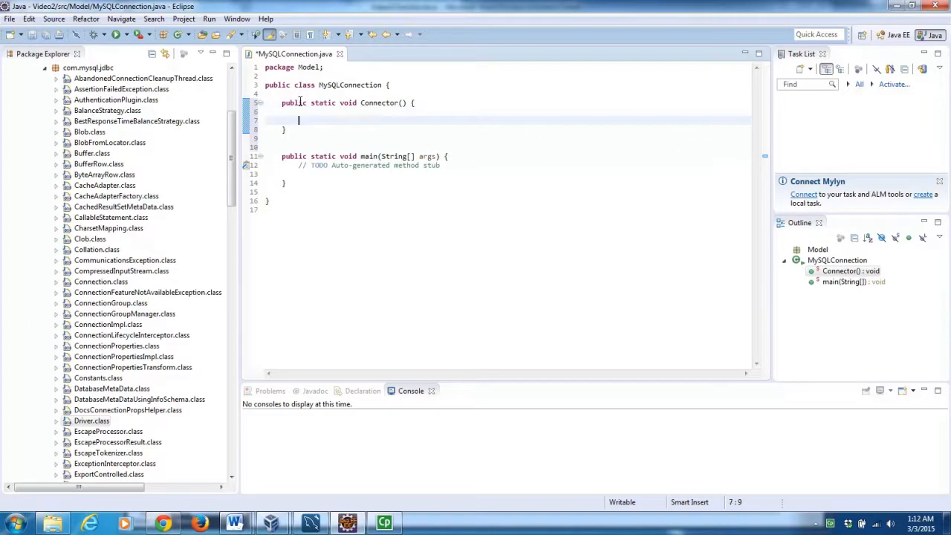
pyautogui.press('Up')
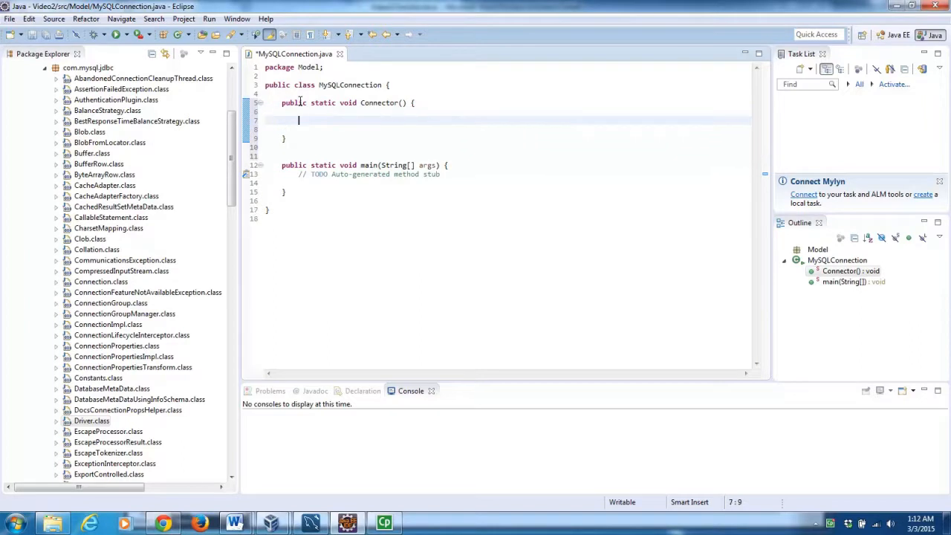
# Make Connector() call Class.forName("com.mysql.jdbc.Driver"); using autocomplete.
pyautogui.write('Class.f')
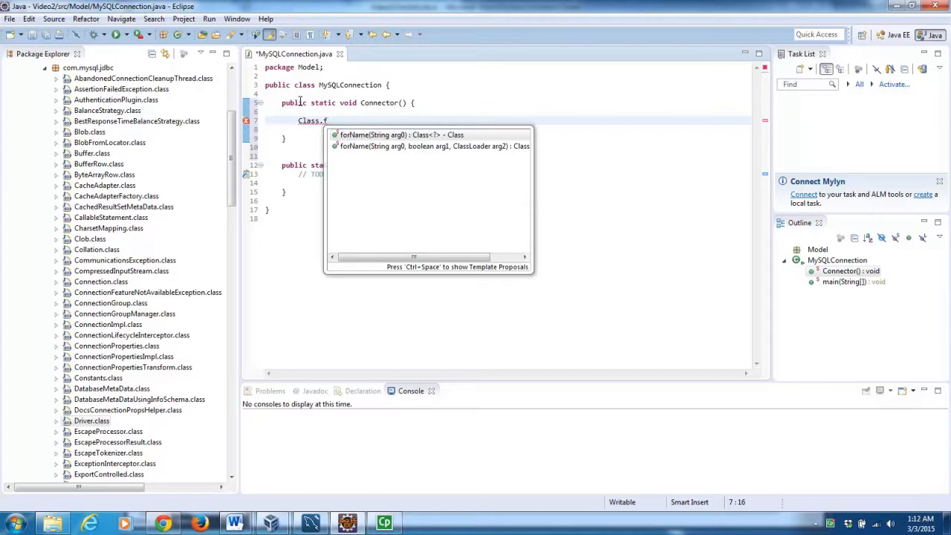
pyautogui.press('Return')
pyautogui.write('"com.')
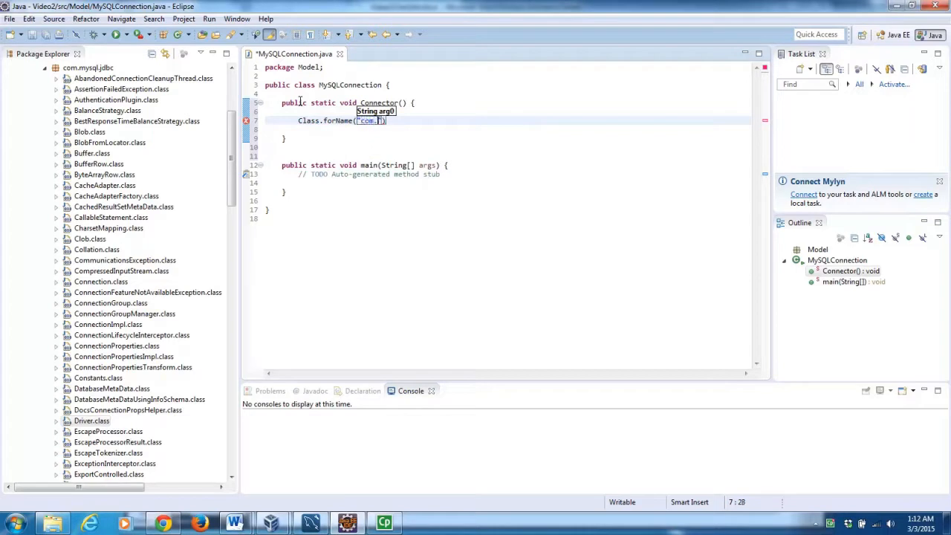
pyautogui.write('mysql.jdbc.Driver')
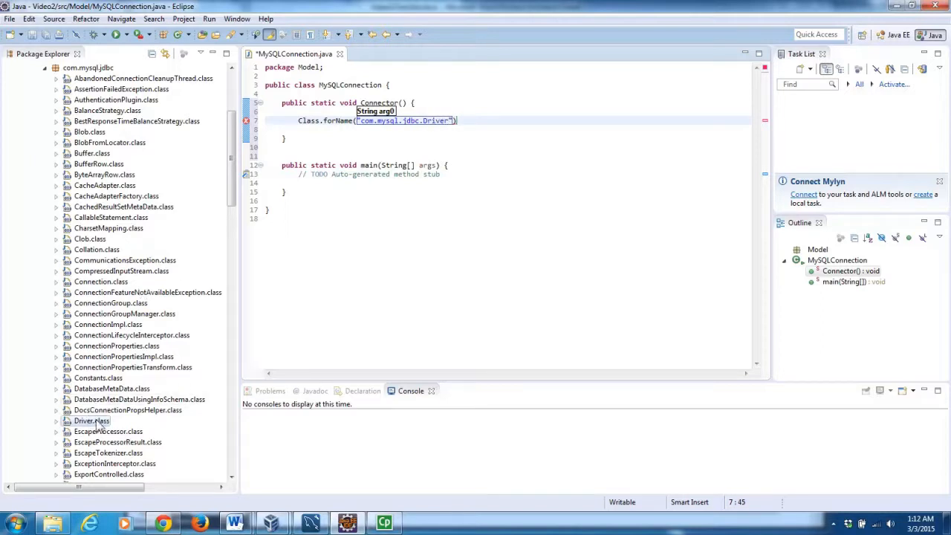
pyautogui.click(466, 122)
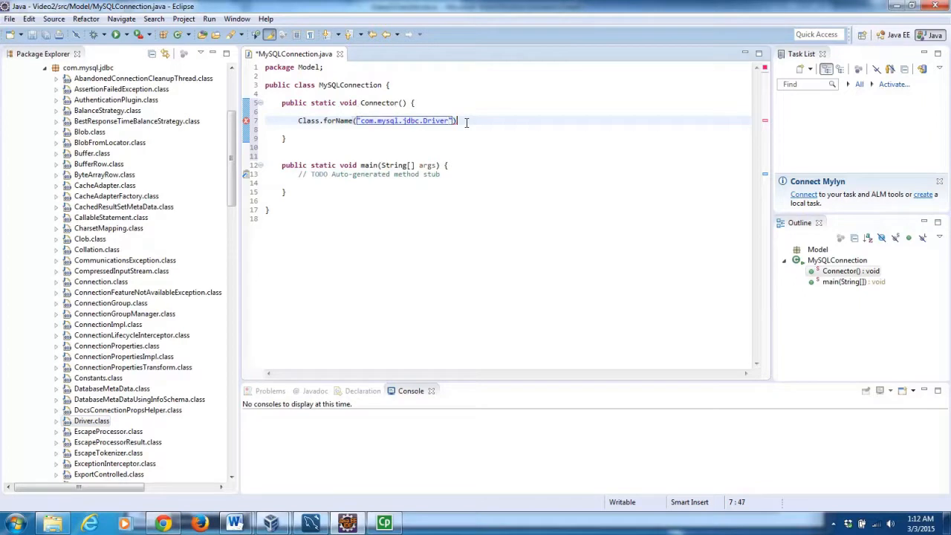
pyautogui.write(';')
pyautogui.click(435, 146)
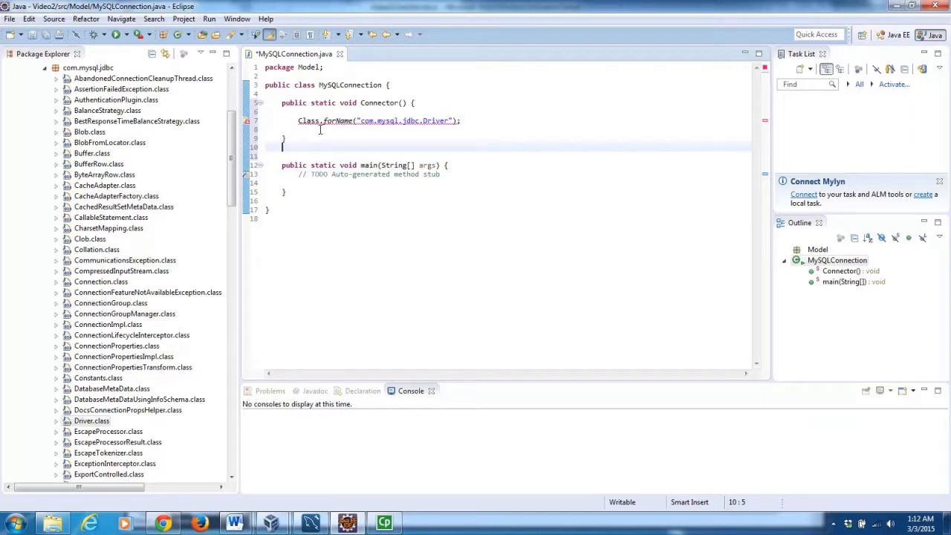
pyautogui.moveTo(328, 121)
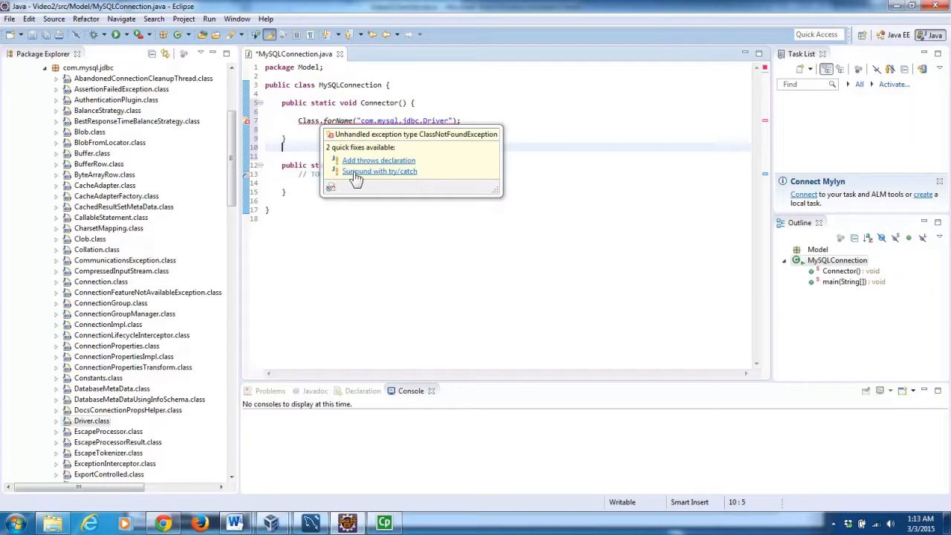
# Wrap the forName call in try/catch and print "Driver Found!" inside the try block.
pyautogui.click(355, 172)
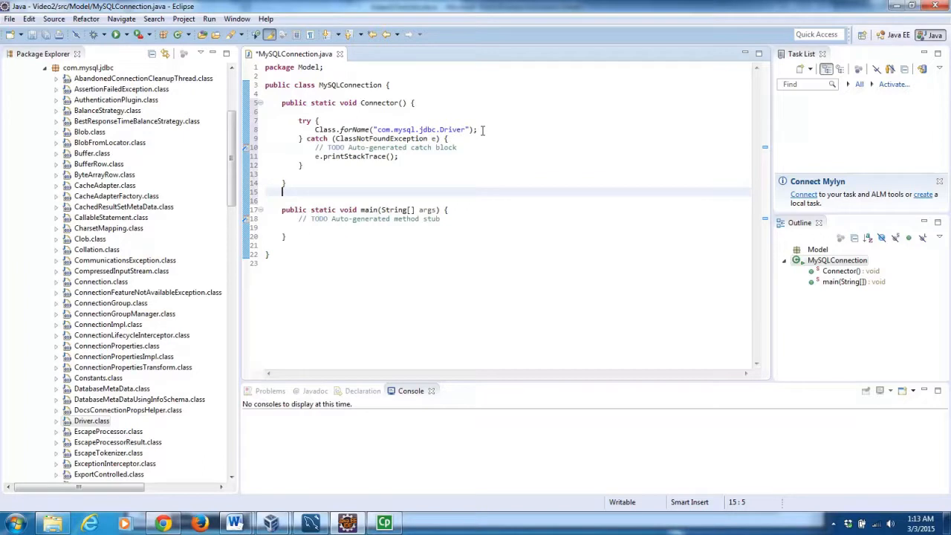
pyautogui.click(482, 130)
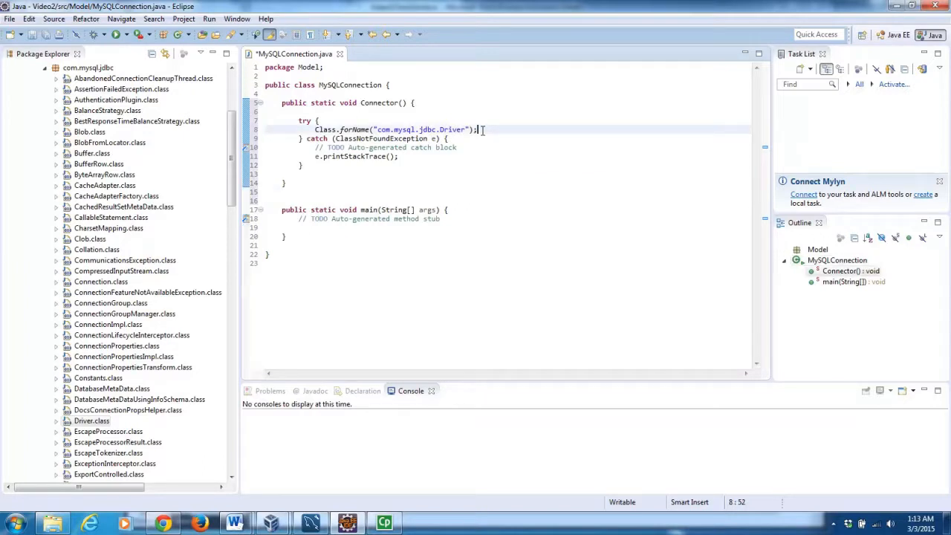
pyautogui.press('Return')
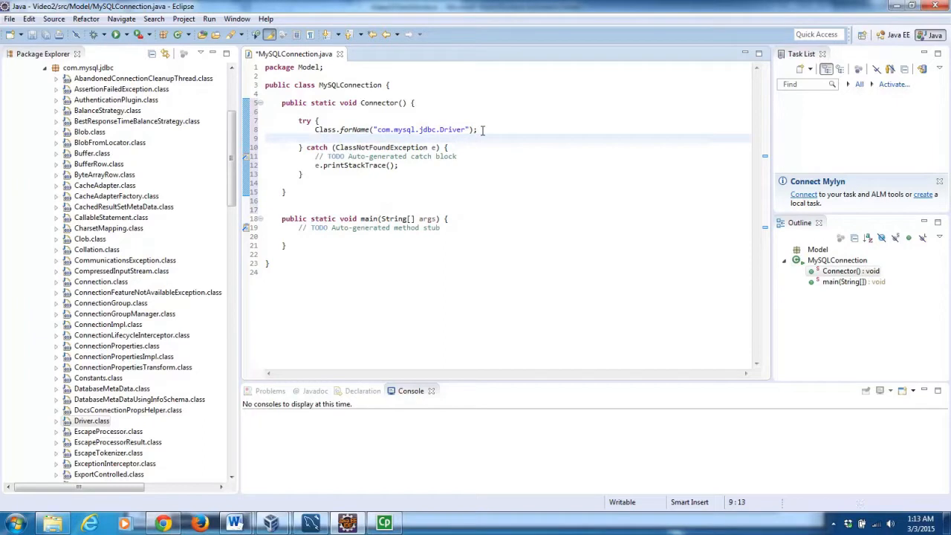
pyautogui.write('sysout')
pyautogui.hotkey('ctrl', 'space')
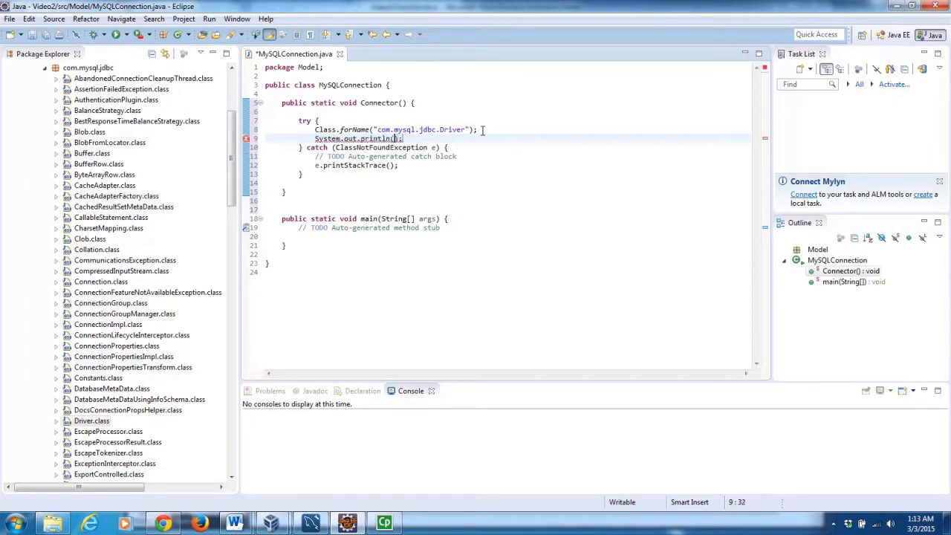
pyautogui.write('"')
pyautogui.write('Driver')
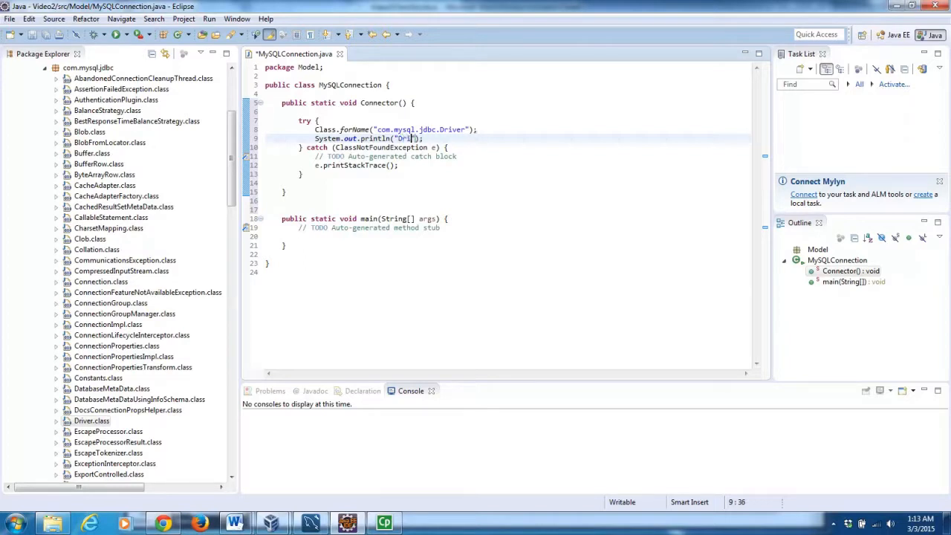
pyautogui.write(' Found!')
# Replace the TODO comment in main with a Connector(); call.
pyautogui.click(441, 228)
pyautogui.moveTo(442, 229); pyautogui.dragTo(299, 230)
pyautogui.press('Delete')
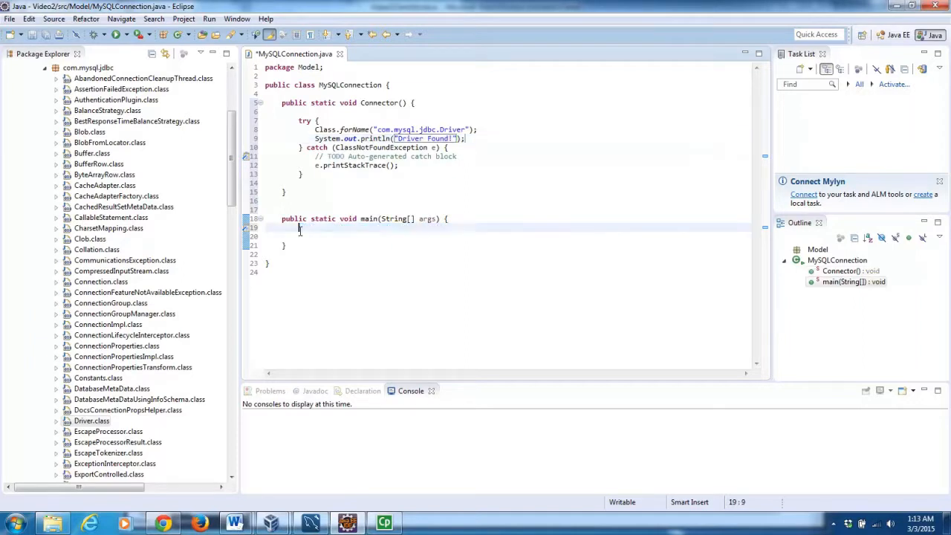
pyautogui.press('Return')
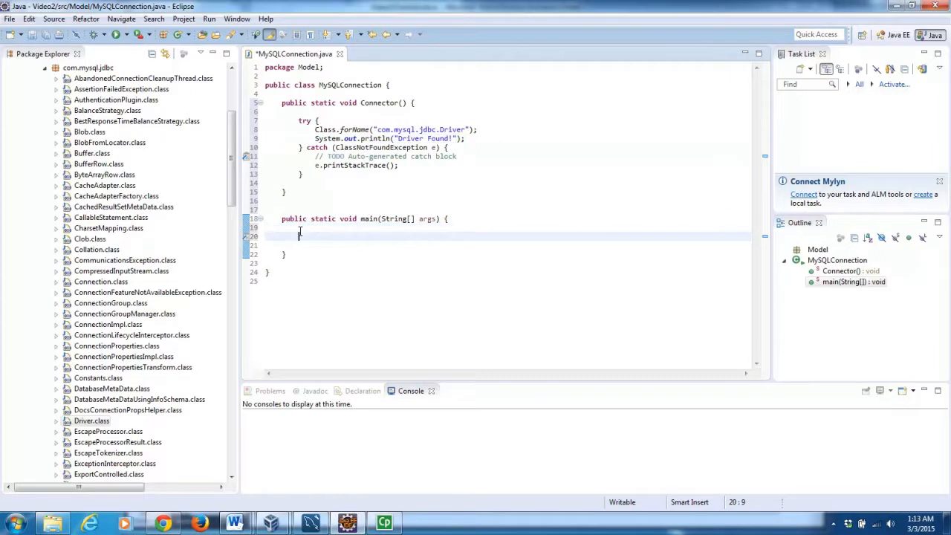
pyautogui.write('Conner')
pyautogui.press('BackSpace')
pyautogui.write('ector();')
pyautogui.press('Down')
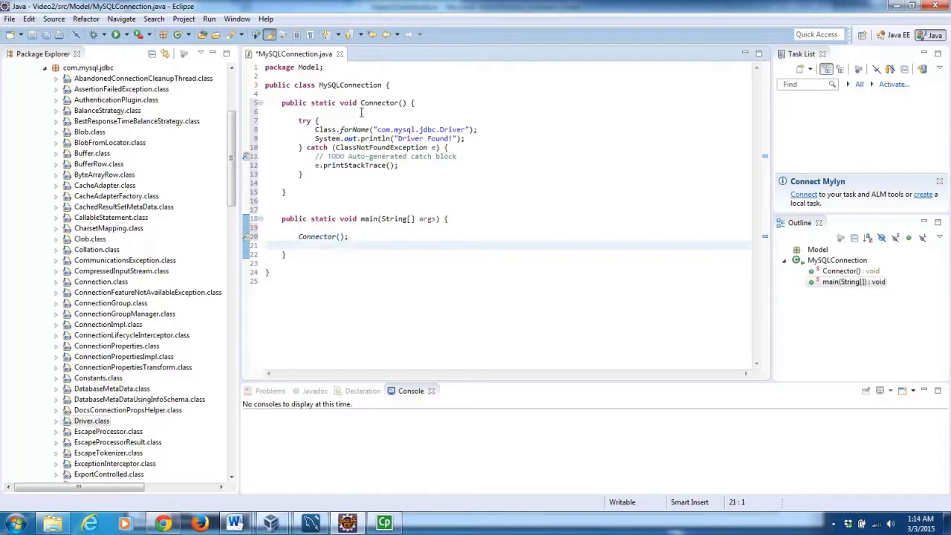
# Save and run MySQLConnection, confirming the console prints "Driver Found!".
pyautogui.click(115, 34)
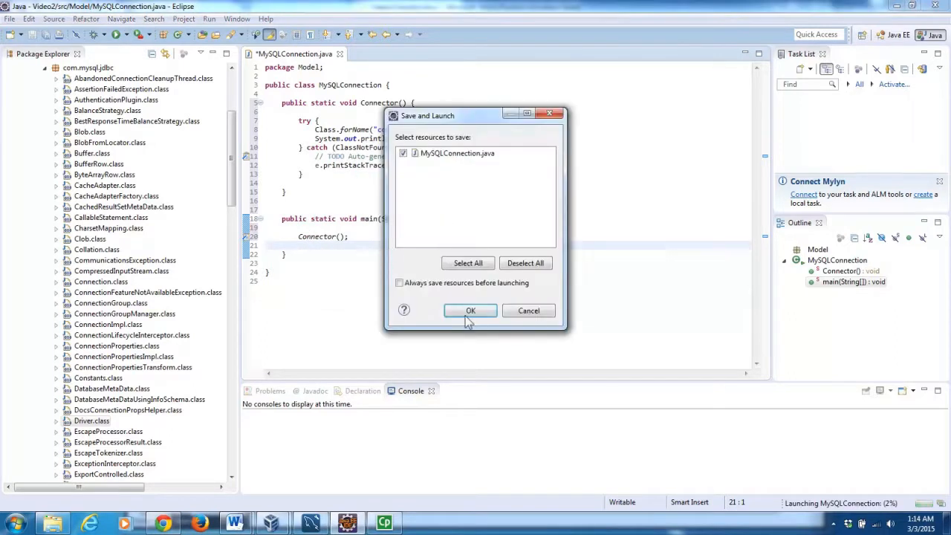
pyautogui.click(470, 311)
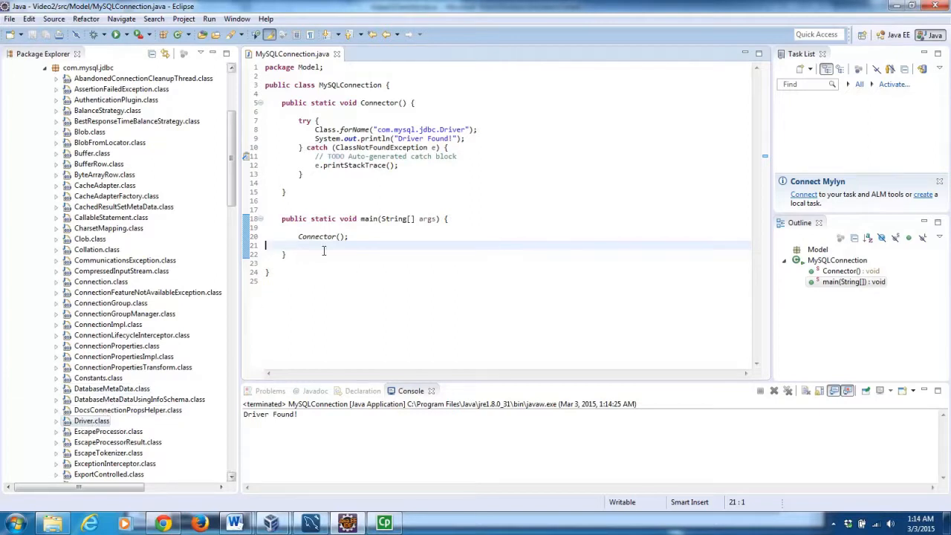
pyautogui.click(311, 191)
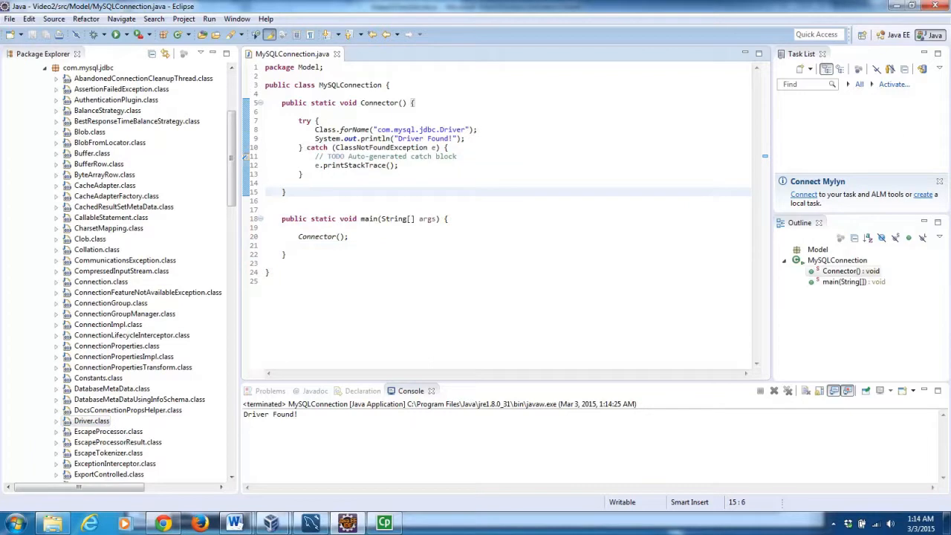
# Declare an empty public static void ExecuteQuery(String query) method right after Connector().
pyautogui.press('Return')
pyautogui.press('Return')
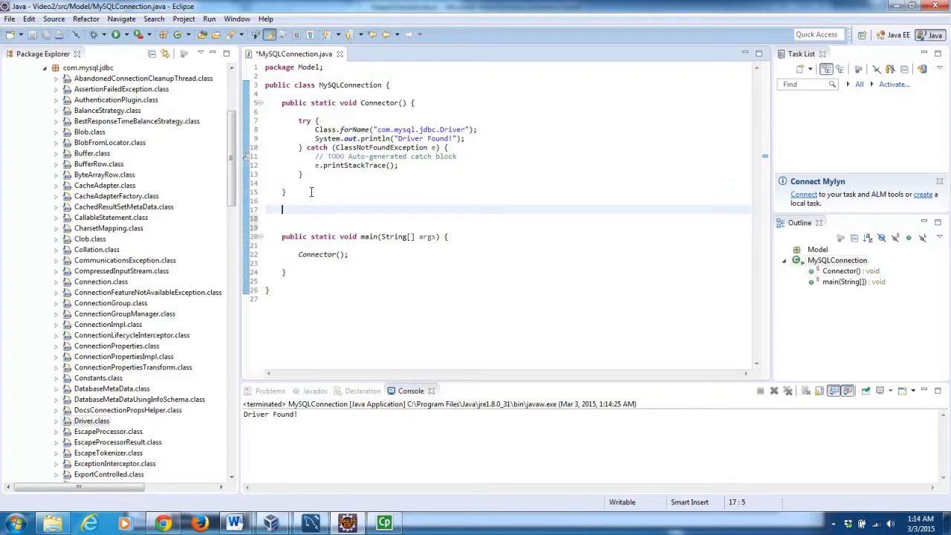
pyautogui.write('public stat')
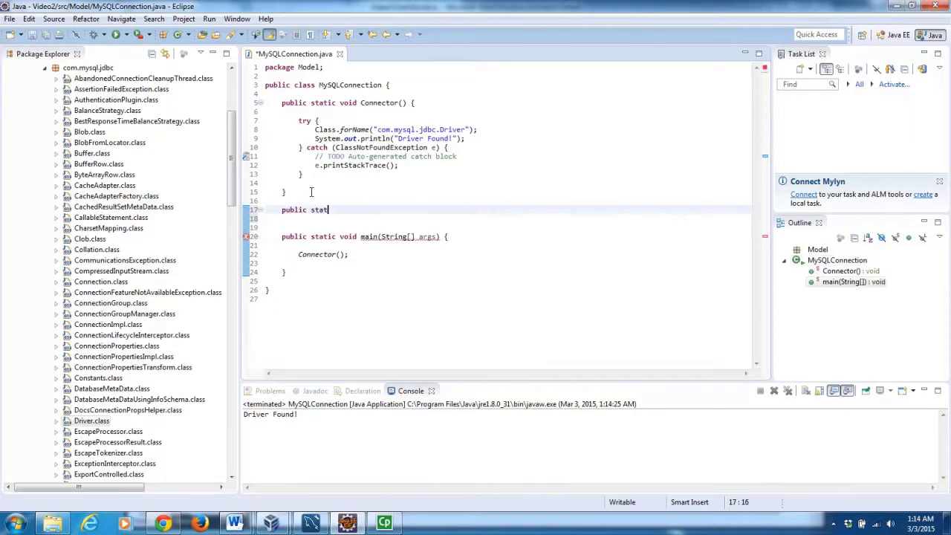
pyautogui.write('ic void Exe')
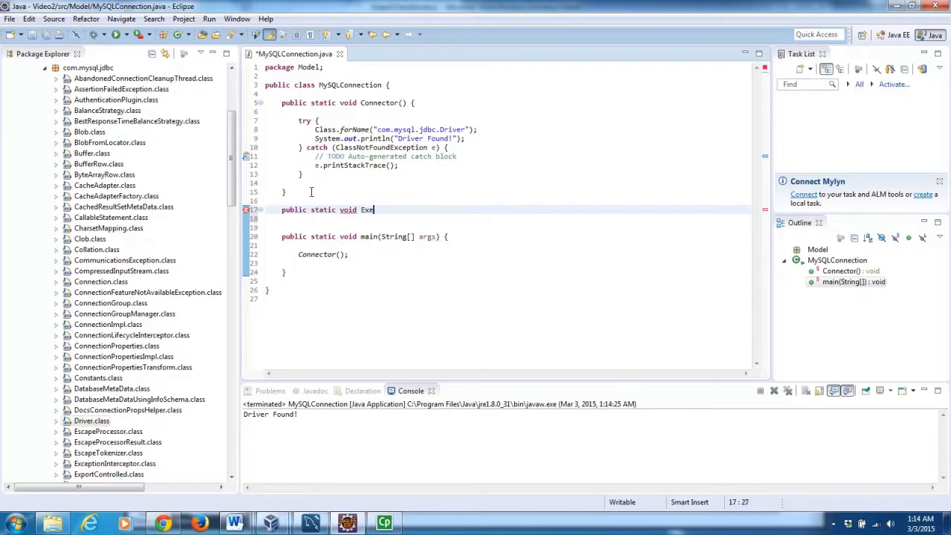
pyautogui.write('cute')
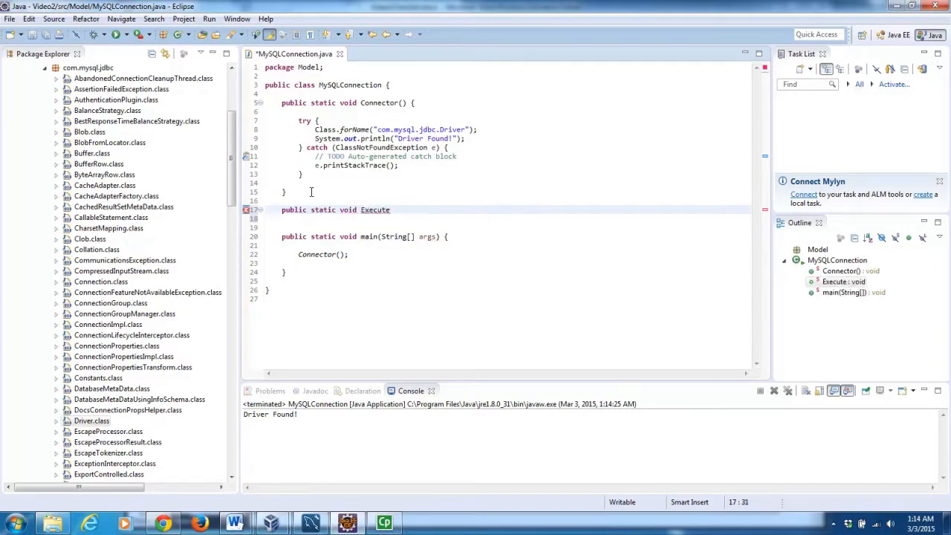
pyautogui.write('Query(')
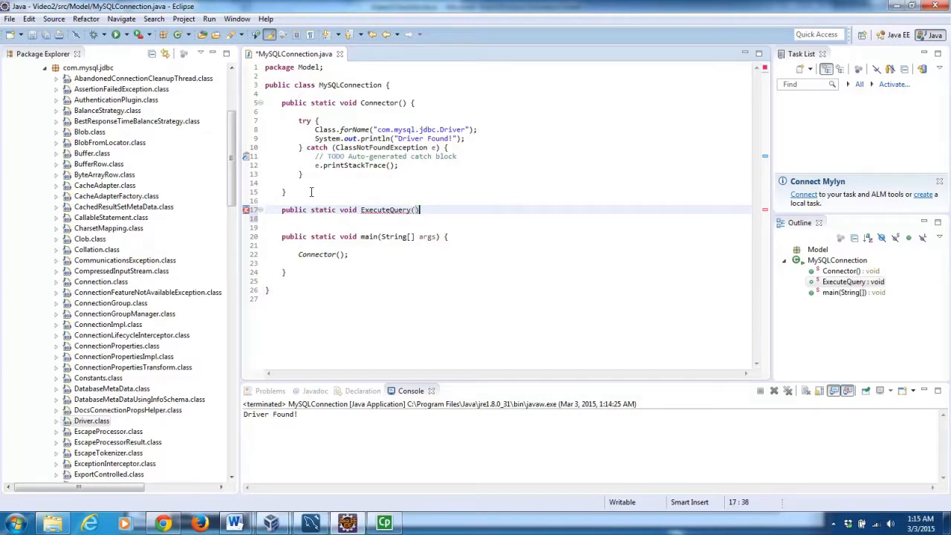
pyautogui.write('String ')
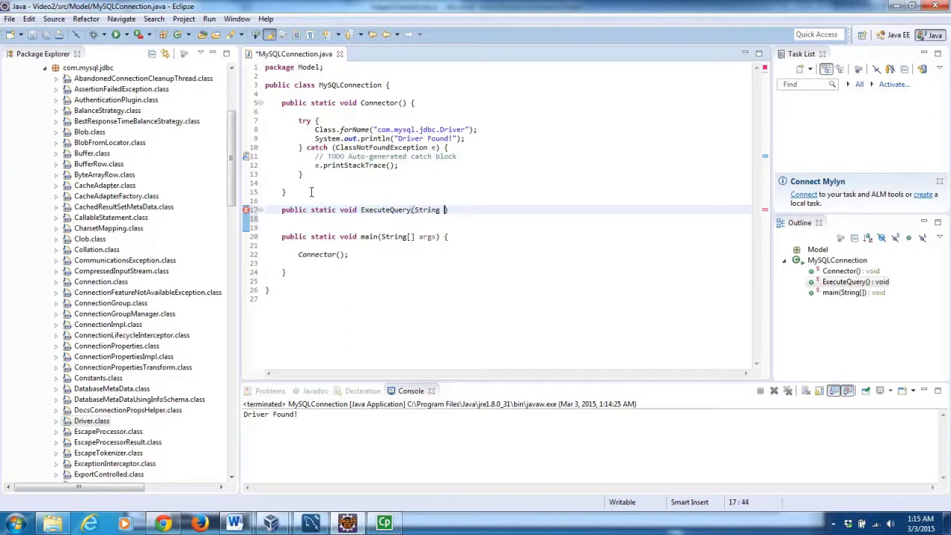
pyautogui.write('query){')
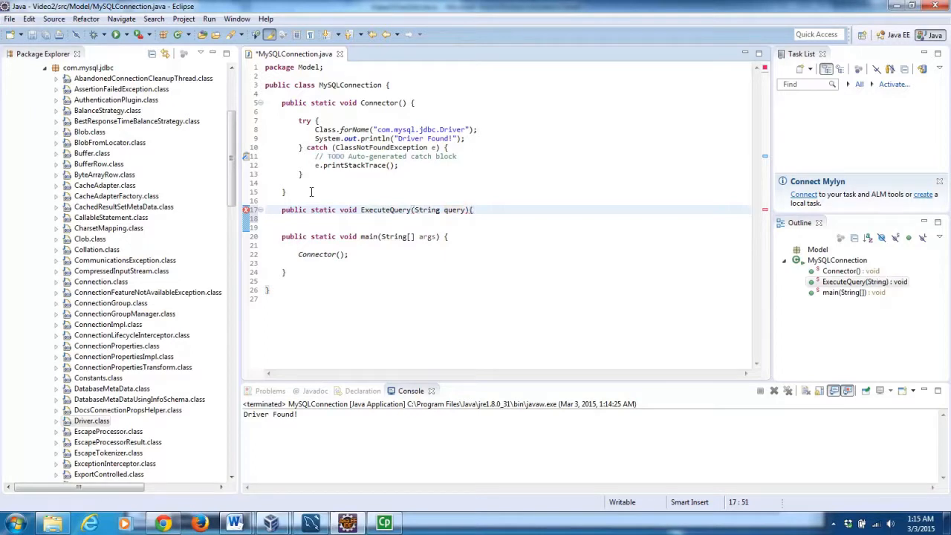
pyautogui.press('Return')
pyautogui.press('Return')
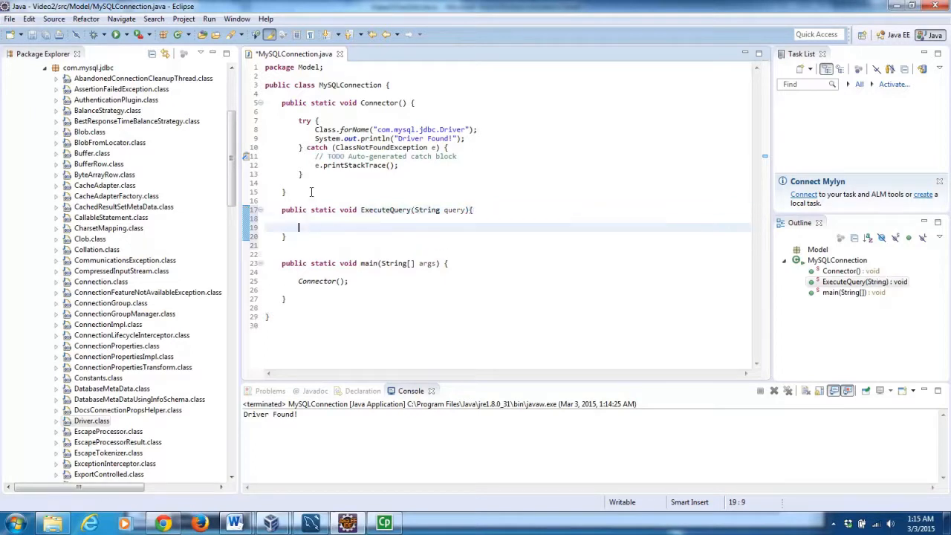
pyautogui.press('Return')
pyautogui.press('Up')
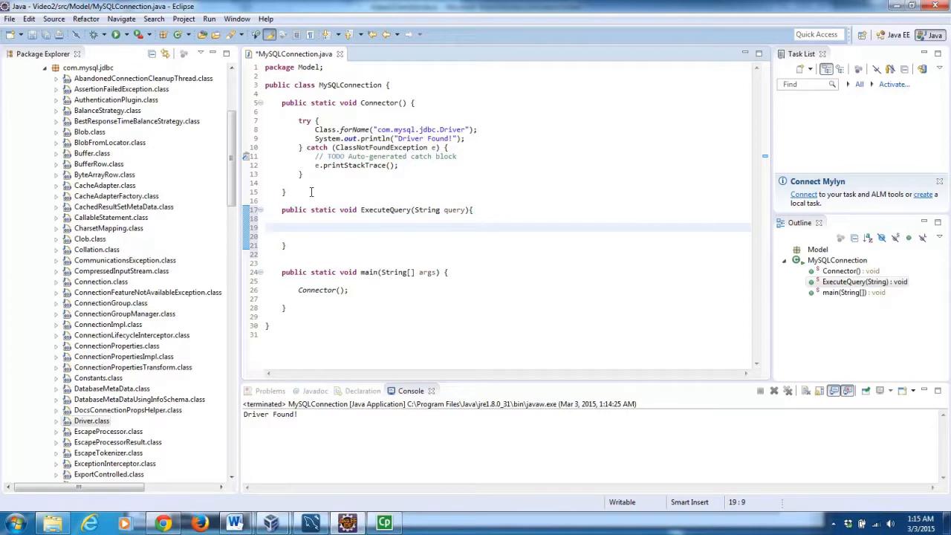
# Start the line String host = "jdbc:mysql://192.168.0.109 in ExecuteQuery.
pyautogui.write('String host = "')
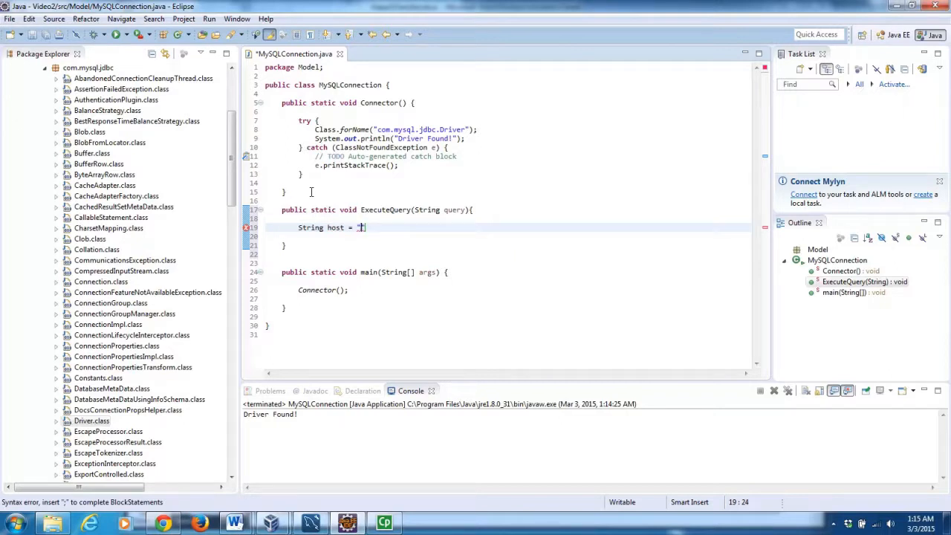
pyautogui.write('jdbc:mysql://192.1')
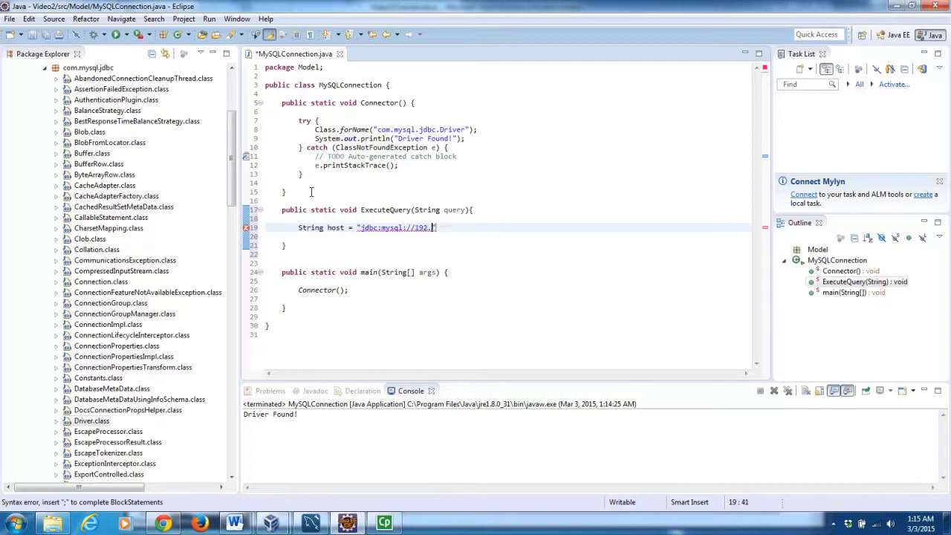
pyautogui.write('68.0.109')
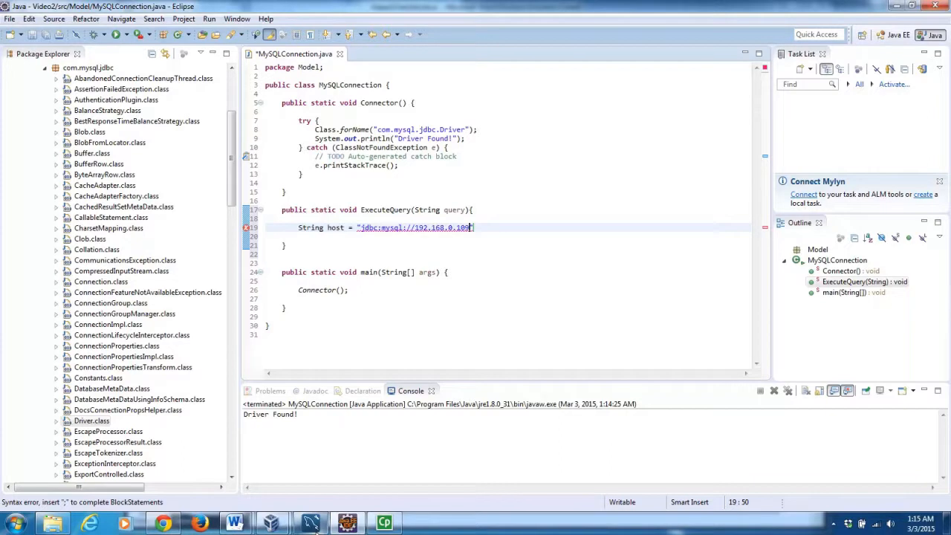
# Check the MyServer VM's ipconfig output shows IPv4 192.168.0.109, then minimise the VM.
pyautogui.click(311, 523)
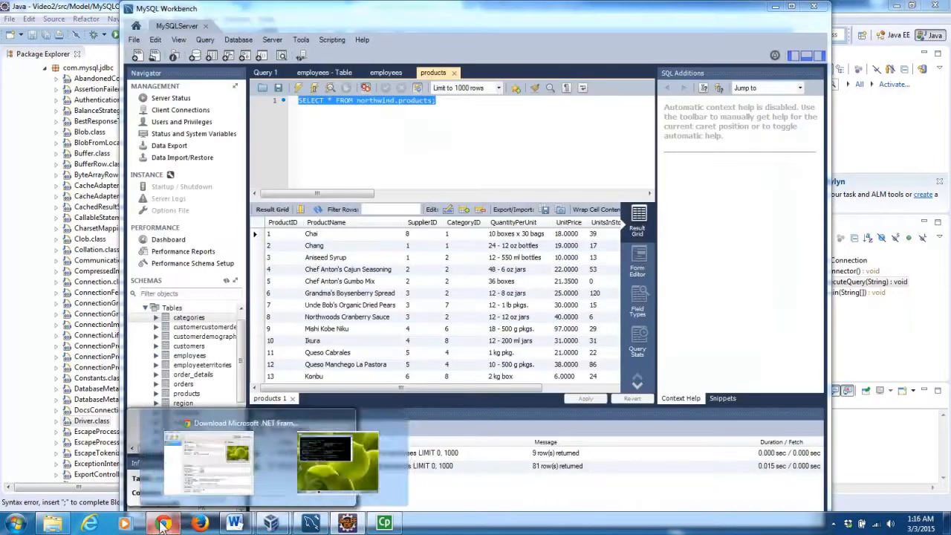
pyautogui.moveTo(180, 523)
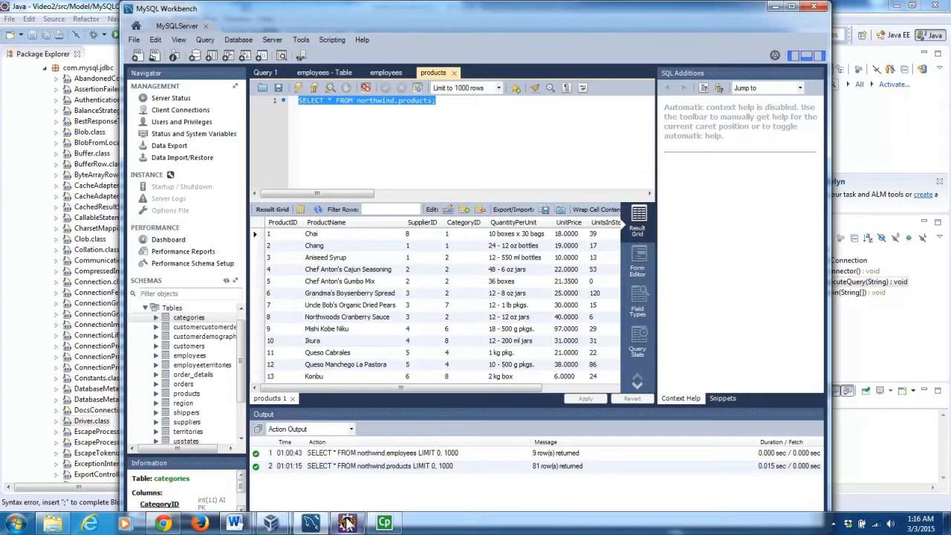
pyautogui.moveTo(346, 524)
pyautogui.moveTo(272, 523)
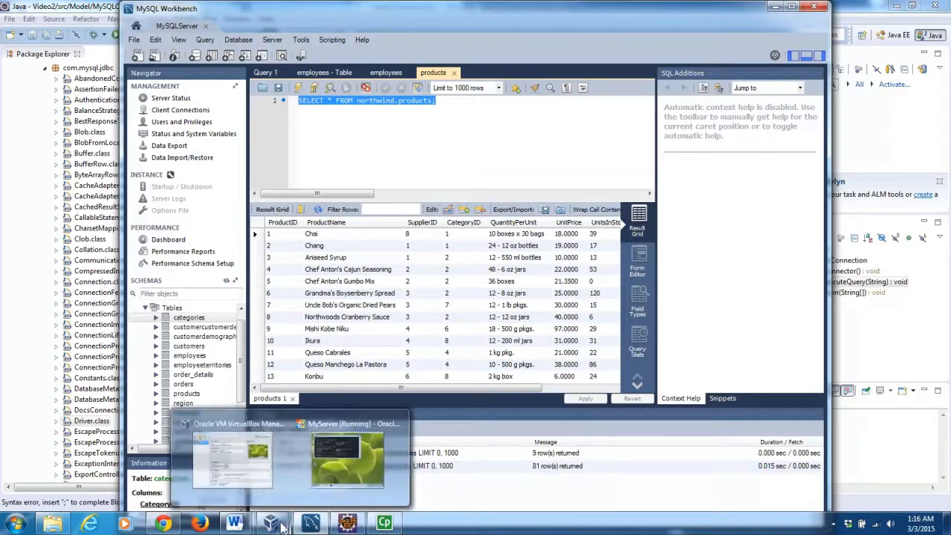
pyautogui.click(338, 466)
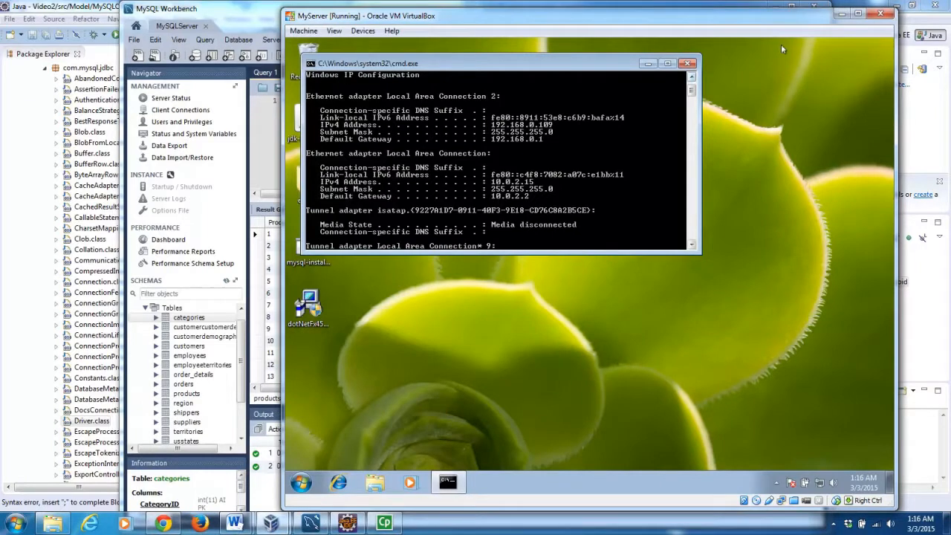
pyautogui.click(842, 13)
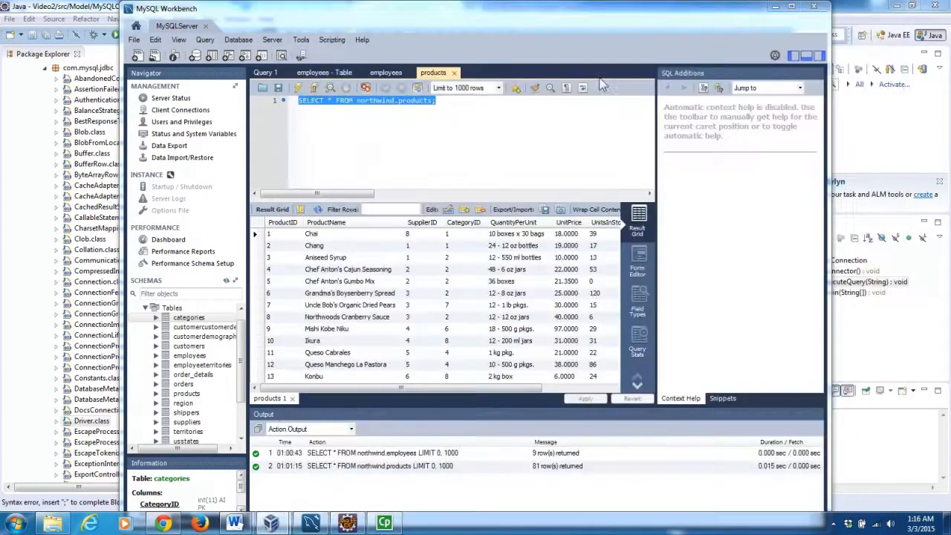
# Close the host string and add username and password strings holding the remote database login.
pyautogui.click(772, 9)
pyautogui.write('";')
pyautogui.press('Return')
pyautogui.write('String username =')
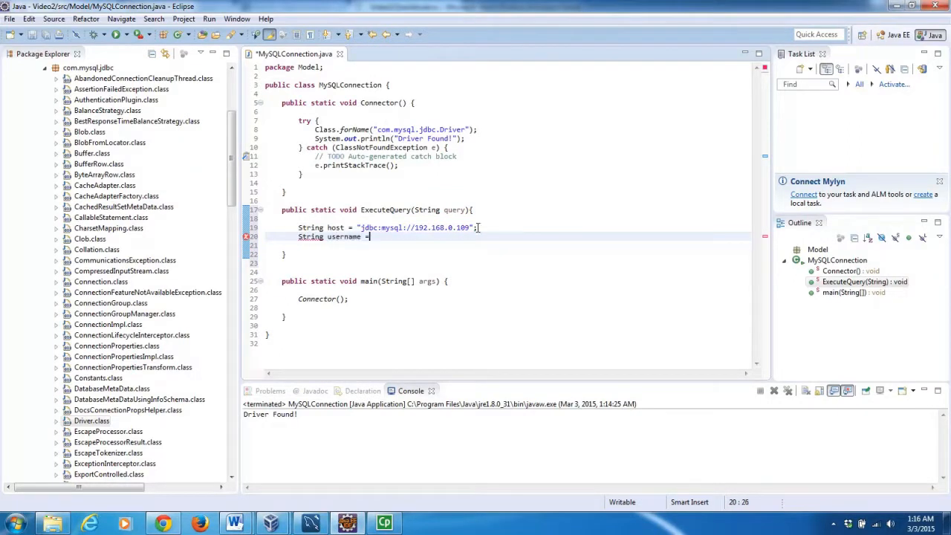
pyautogui.write(' "RemoteUser')
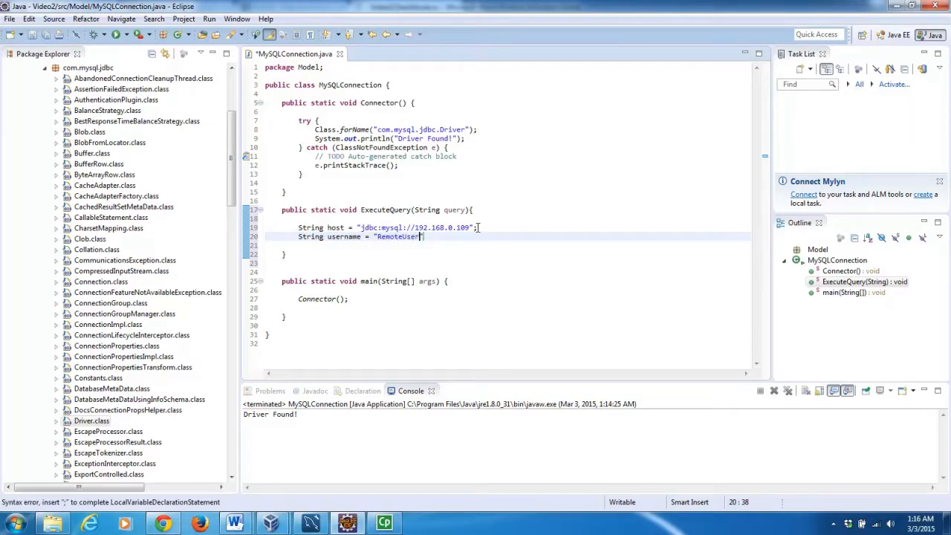
pyautogui.write('";')
pyautogui.press('Return')
pyautogui.write('String password')
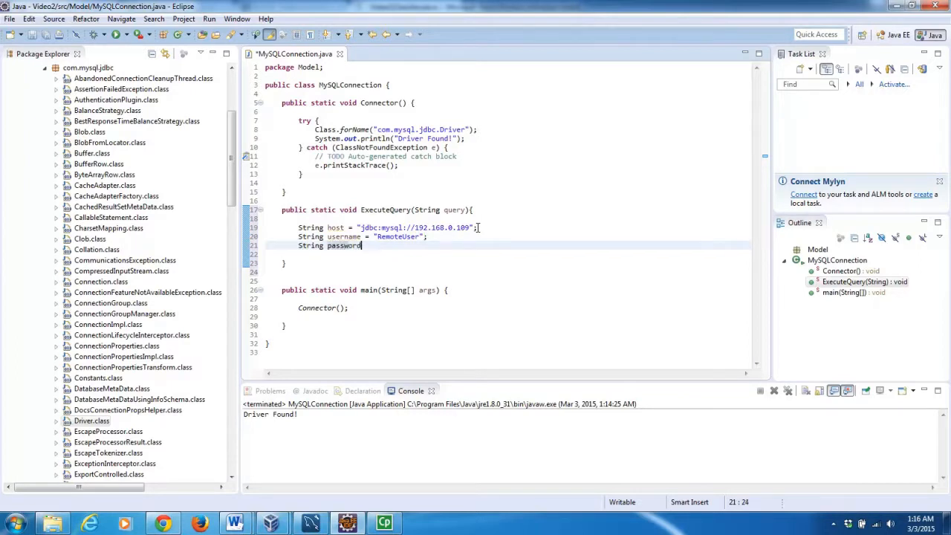
pyautogui.write(' = "remote12')
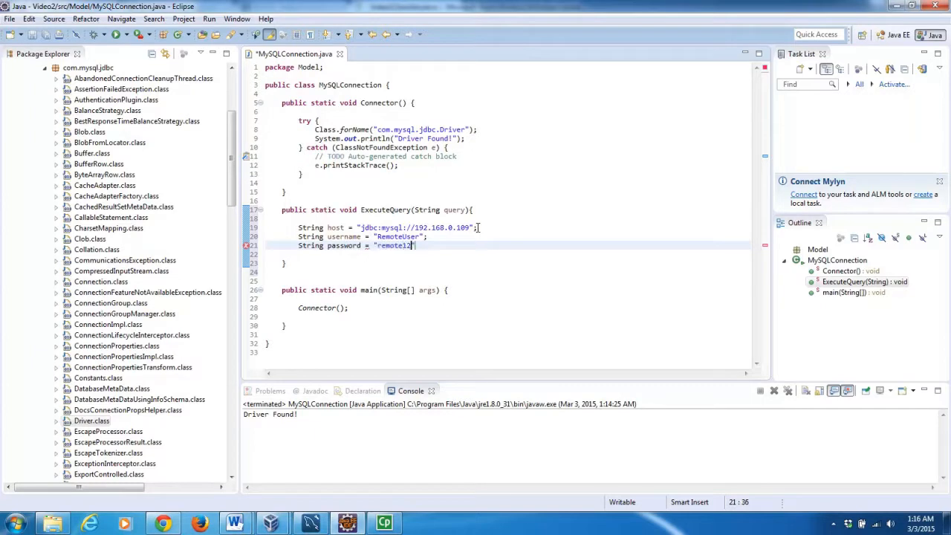
pyautogui.write('3";')
pyautogui.press('Return')
pyautogui.press('Return')
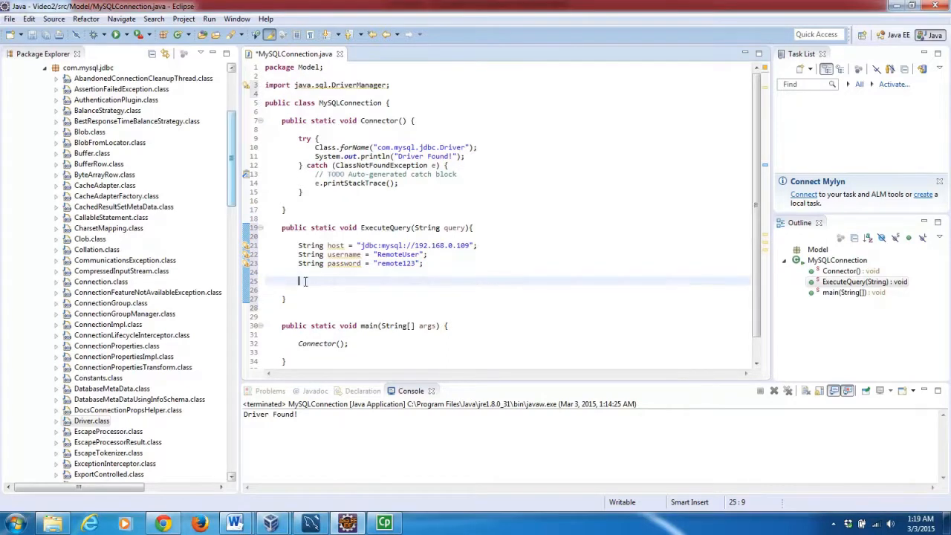
# Declare Connection con = DriverManager.getConnection(host, username, password); in ExecuteQuery.
pyautogui.write('Connection con = DriverManager.')
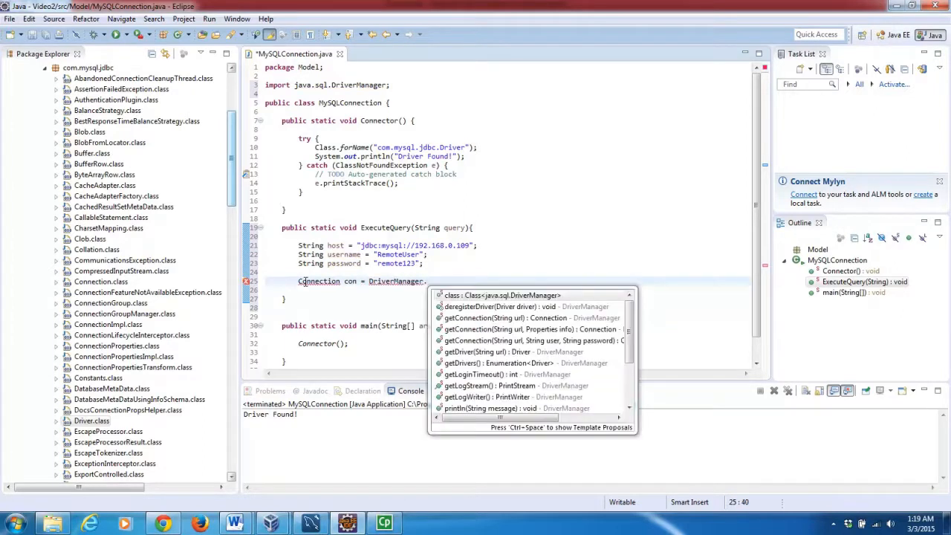
pyautogui.write('get')
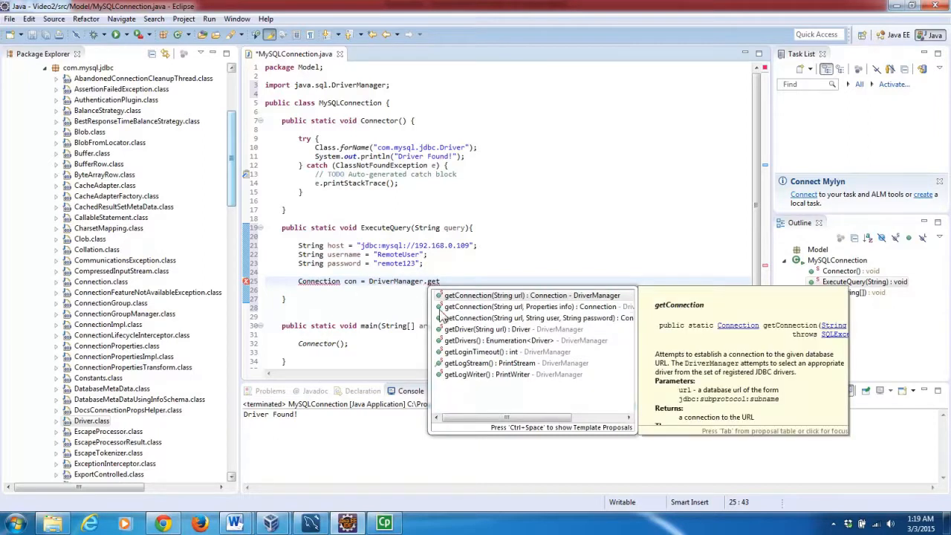
pyautogui.doubleClick(511, 322)
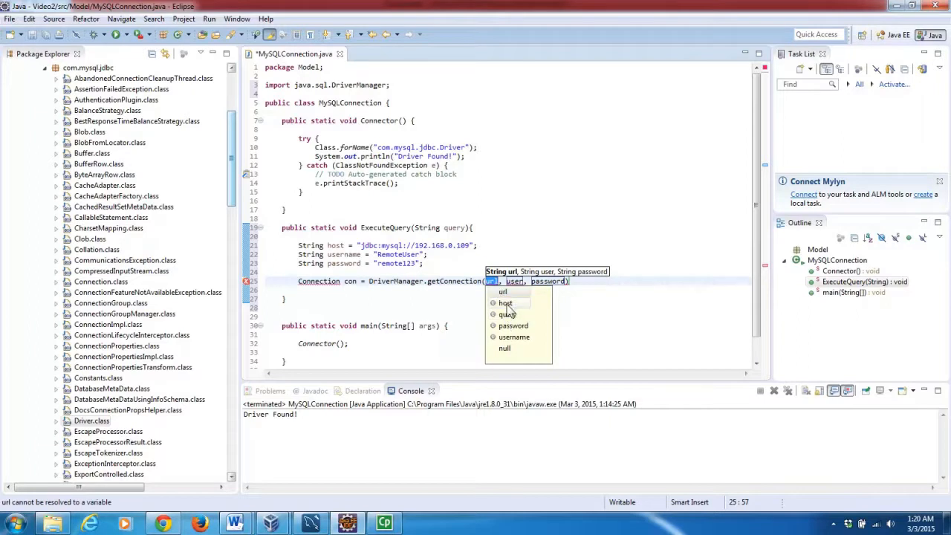
pyautogui.doubleClick(507, 312)
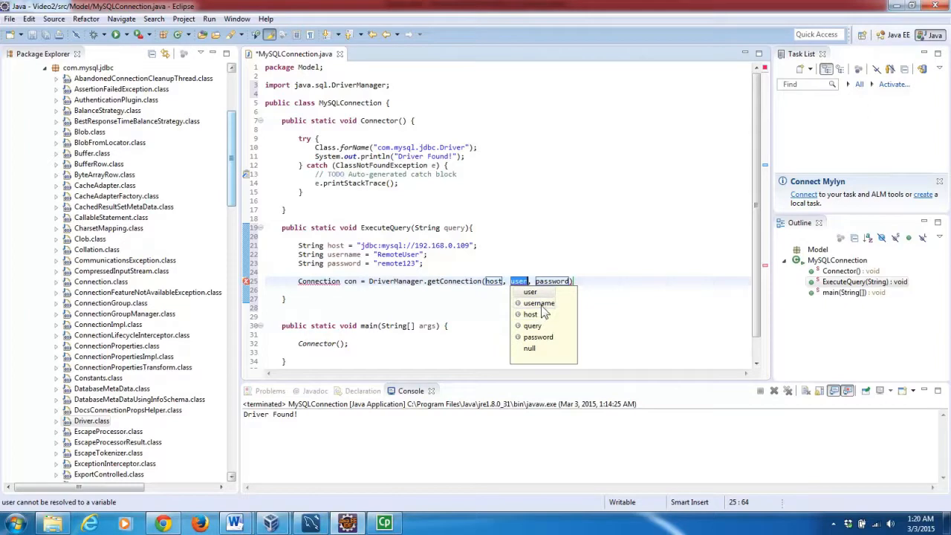
pyautogui.doubleClick(541, 303)
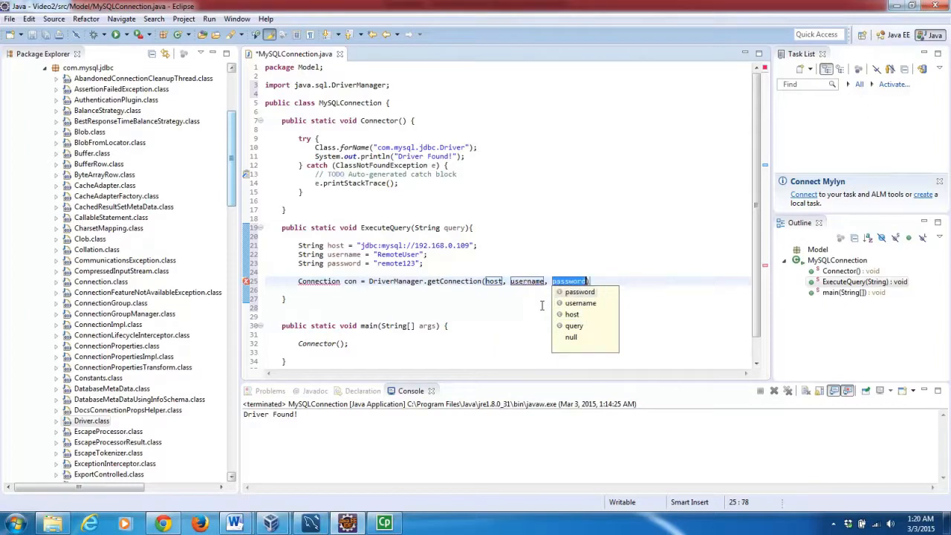
pyautogui.doubleClick(580, 293)
pyautogui.write(';')
pyautogui.press('Return')
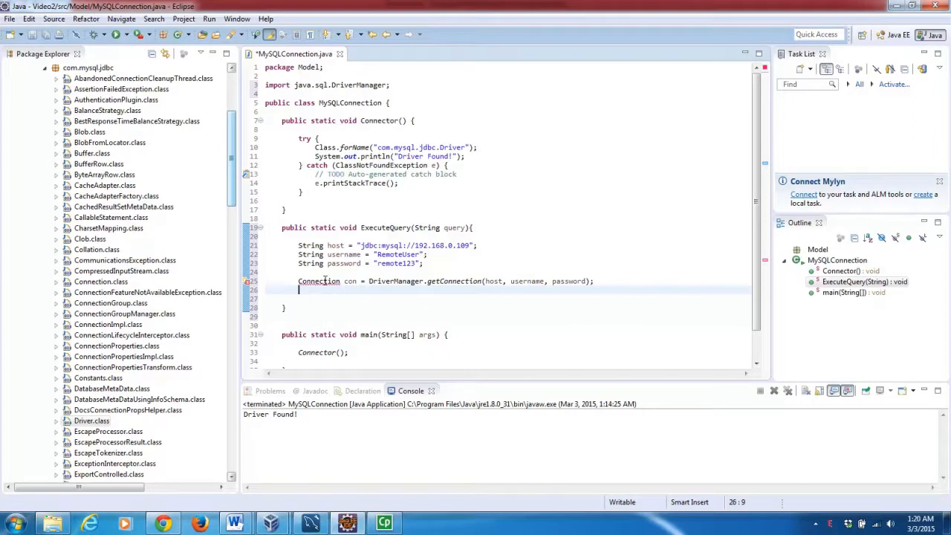
pyautogui.moveTo(318, 282)
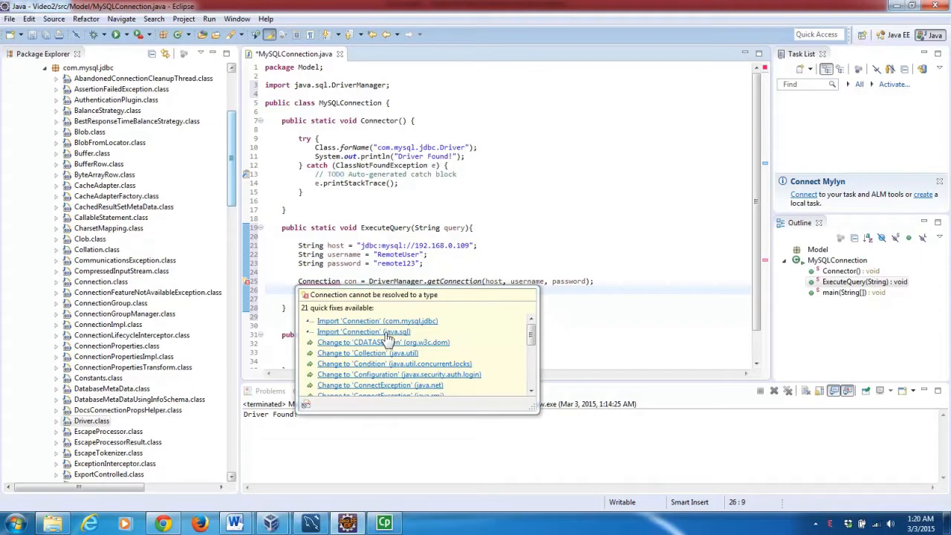
# Import java.sql.Connection, then wrap the getConnection call in a try/catch for SQLException.
pyautogui.click(386, 332)
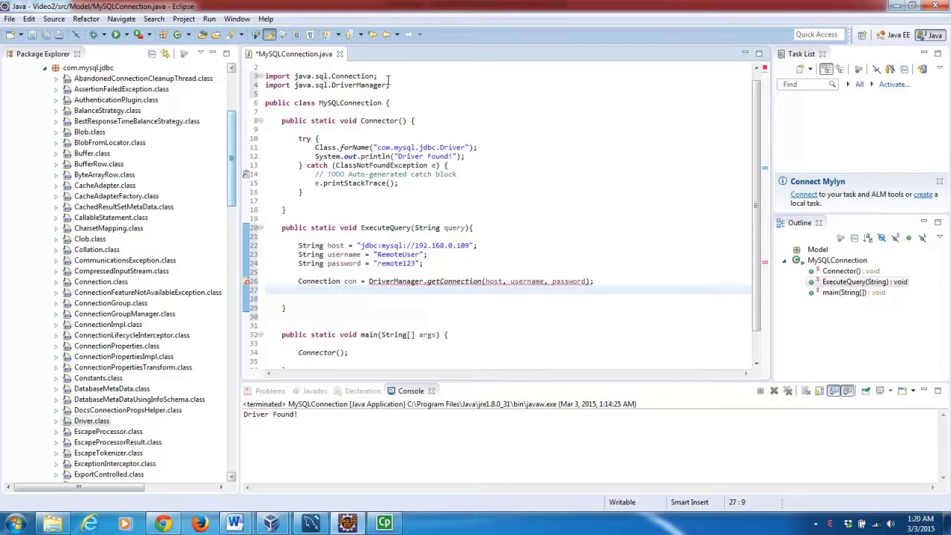
pyautogui.moveTo(392, 85); pyautogui.dragTo(264, 76)
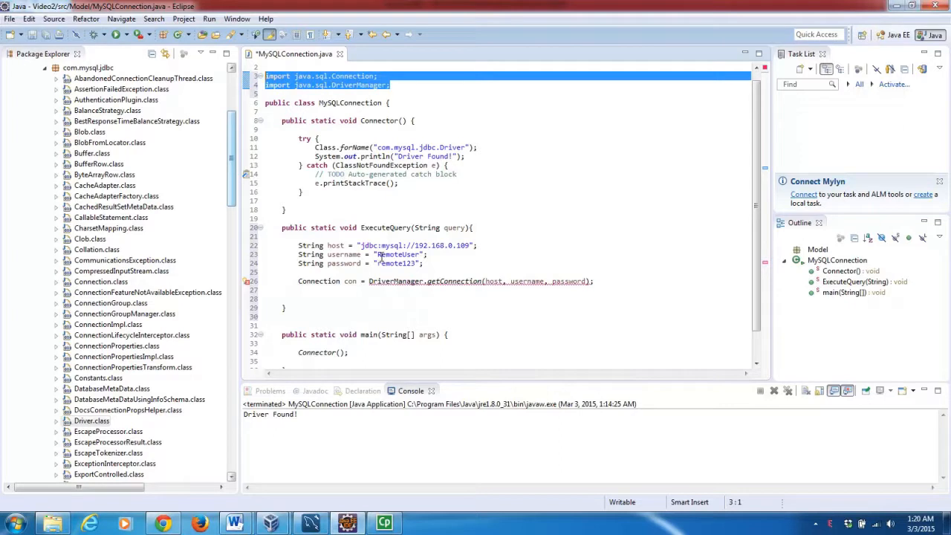
pyautogui.click(422, 299)
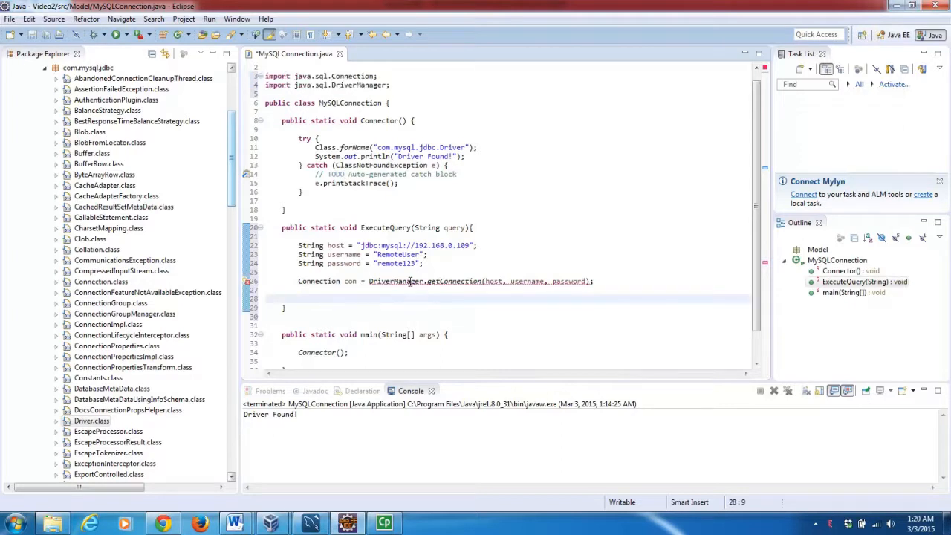
pyautogui.moveTo(410, 281)
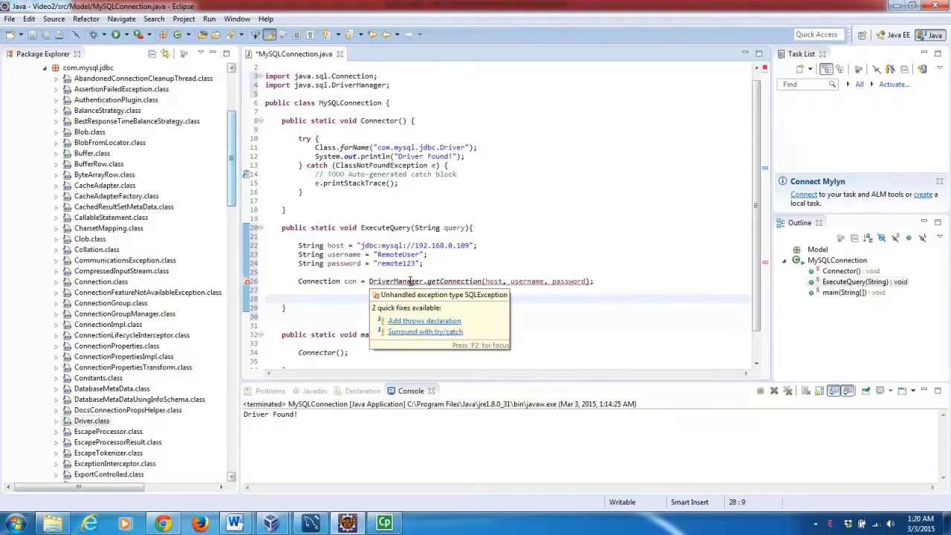
pyautogui.click(407, 332)
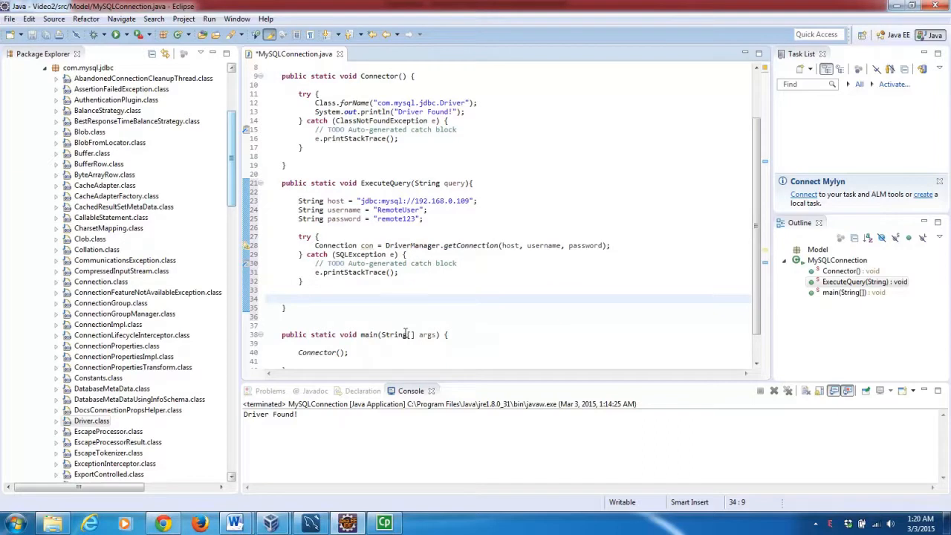
# Inside the try block, write Statement stmt = con.createStatement(); using content assist.
pyautogui.click(619, 244)
pyautogui.press('Return')
pyautogui.press('Return')
pyautogui.press('Return')
pyautogui.press('Return')
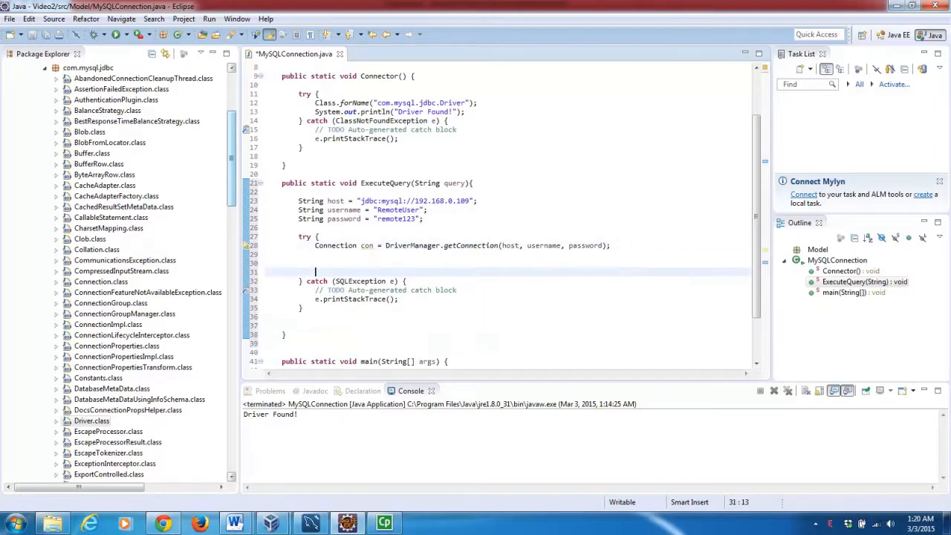
pyautogui.press('Up')
pyautogui.press('Up')
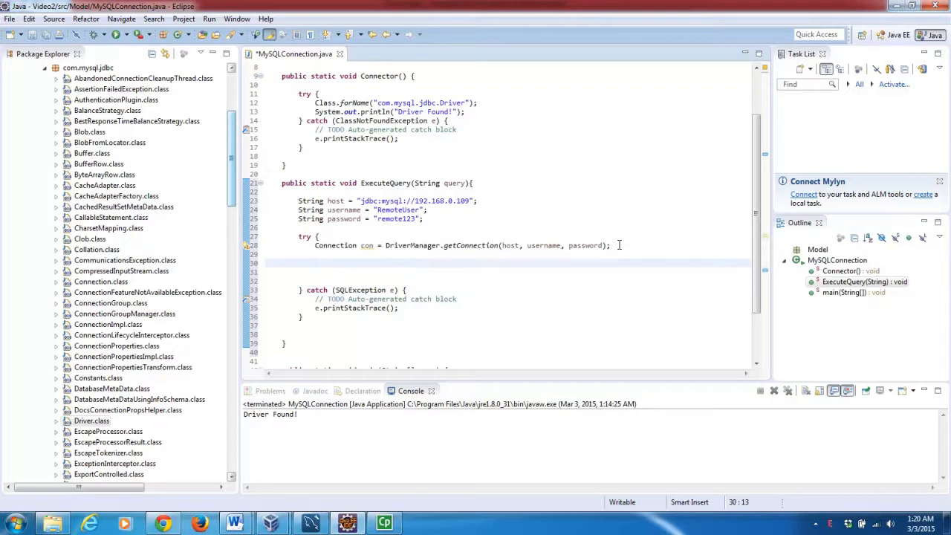
pyautogui.press('Up')
pyautogui.write('Sta')
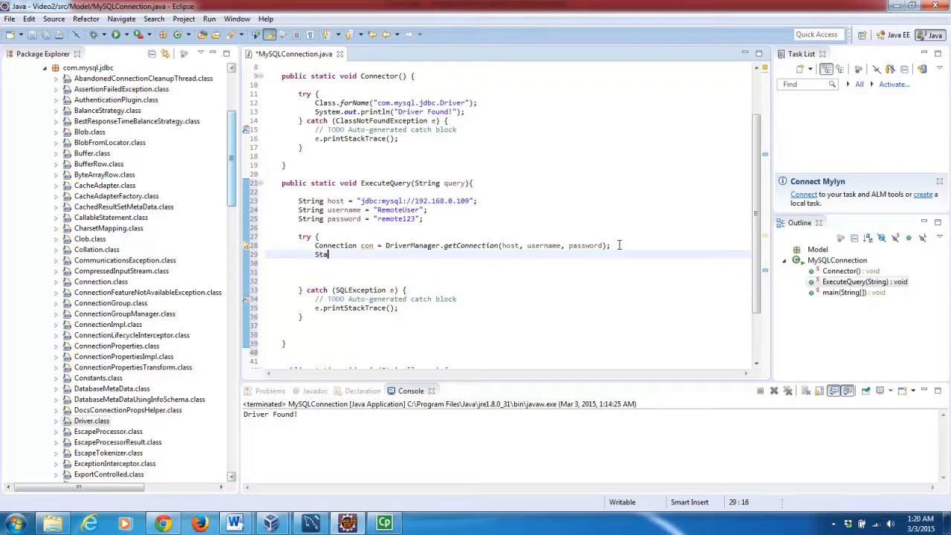
pyautogui.write('m')
pyautogui.press('BackSpace')
pyautogui.write('tement stmt')
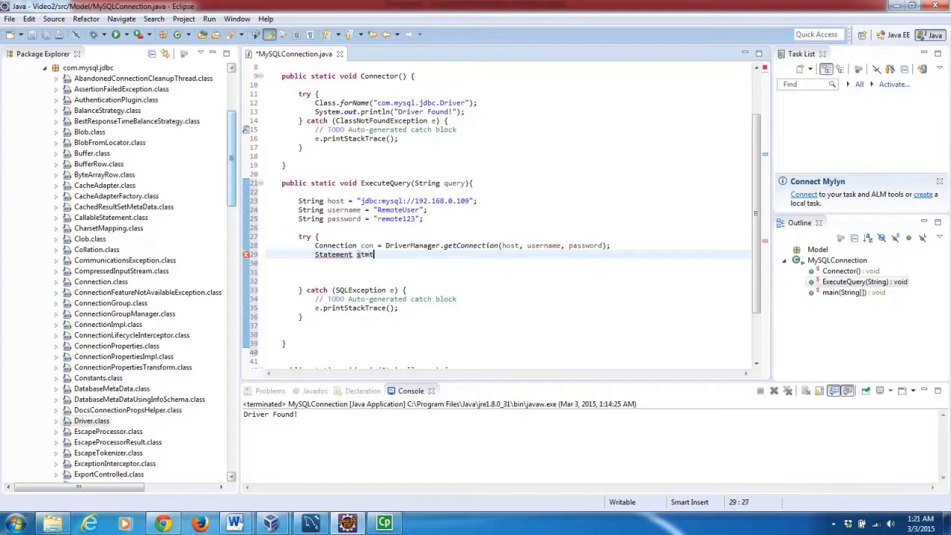
pyautogui.write(' = con.')
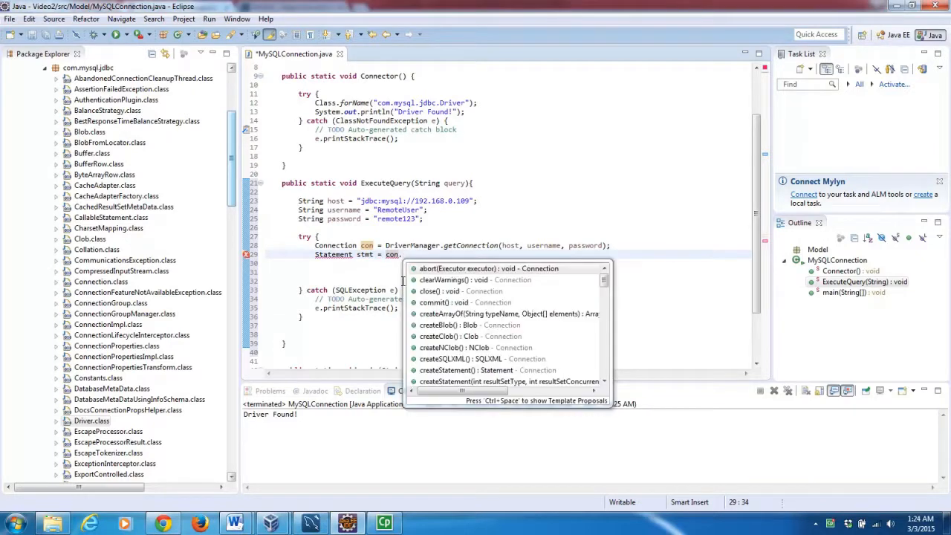
pyautogui.write('creat')
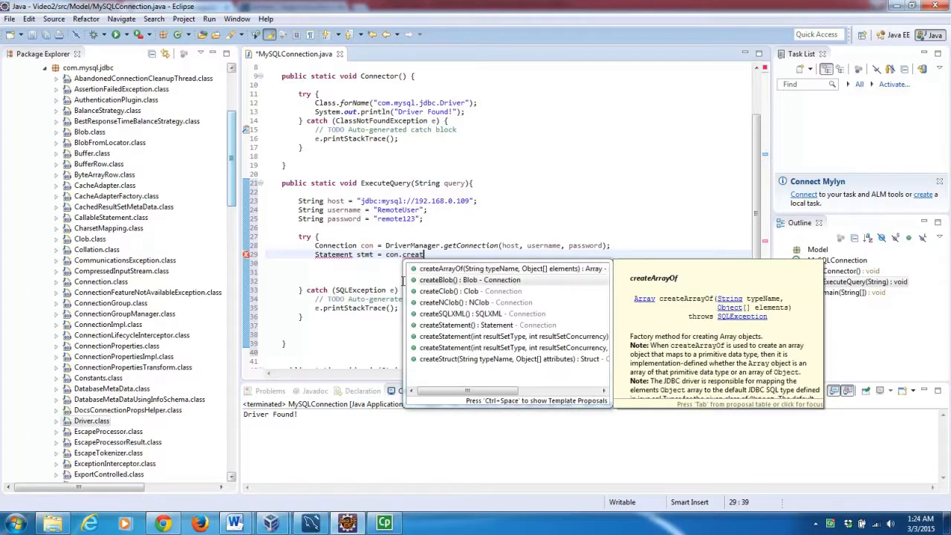
pyautogui.press('Down')
pyautogui.press('Down')
pyautogui.press('Down')
pyautogui.press('Down')
pyautogui.press('Down')
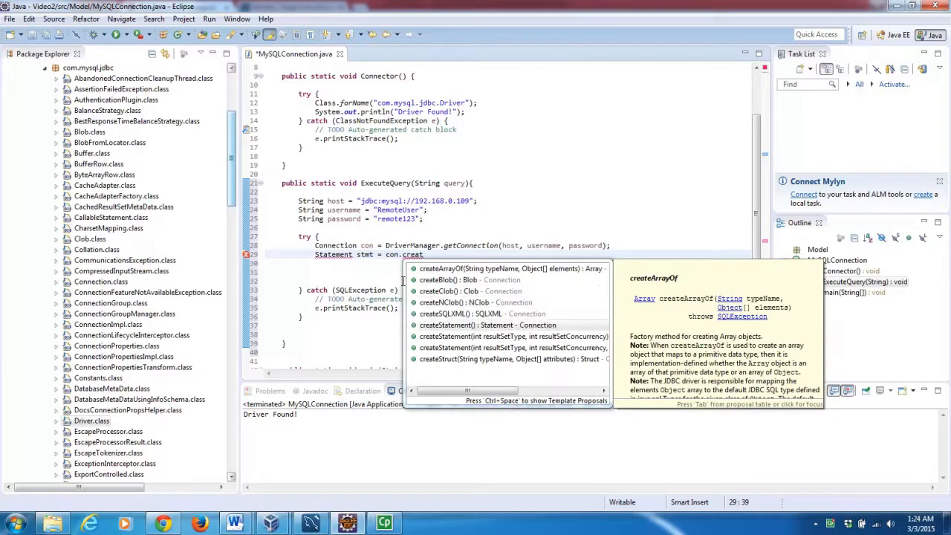
pyautogui.press('Return')
pyautogui.write(';')
pyautogui.press('Return')
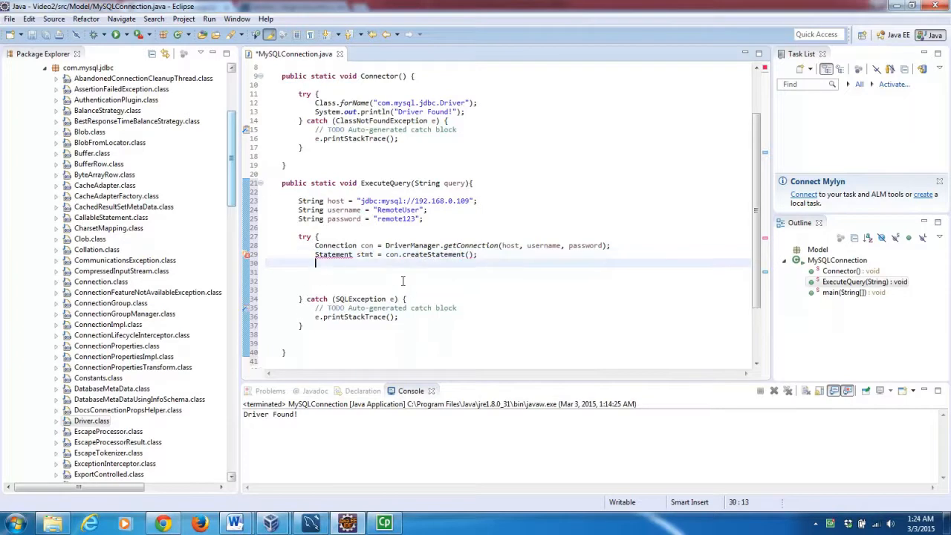
# Import java.sql.Statement to resolve the Statement type error.
pyautogui.moveTo(339, 255)
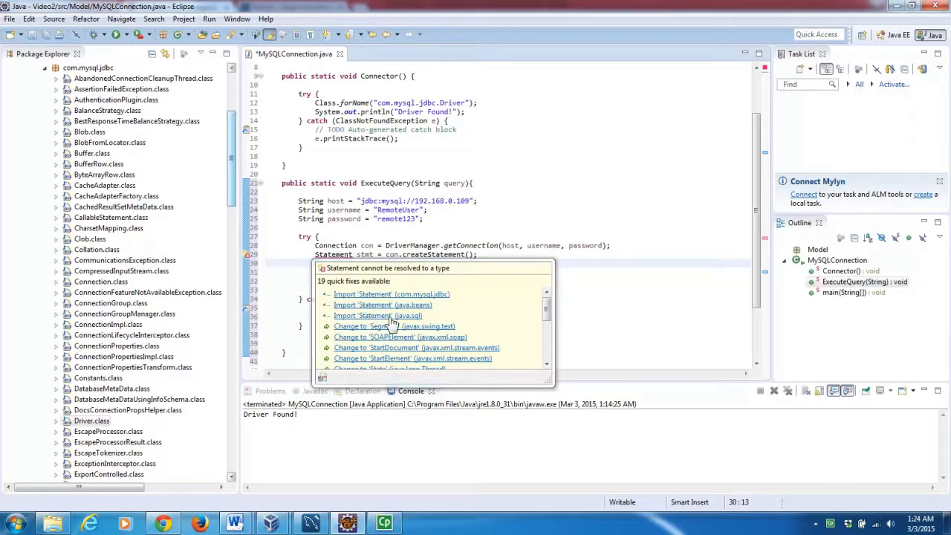
pyautogui.click(386, 317)
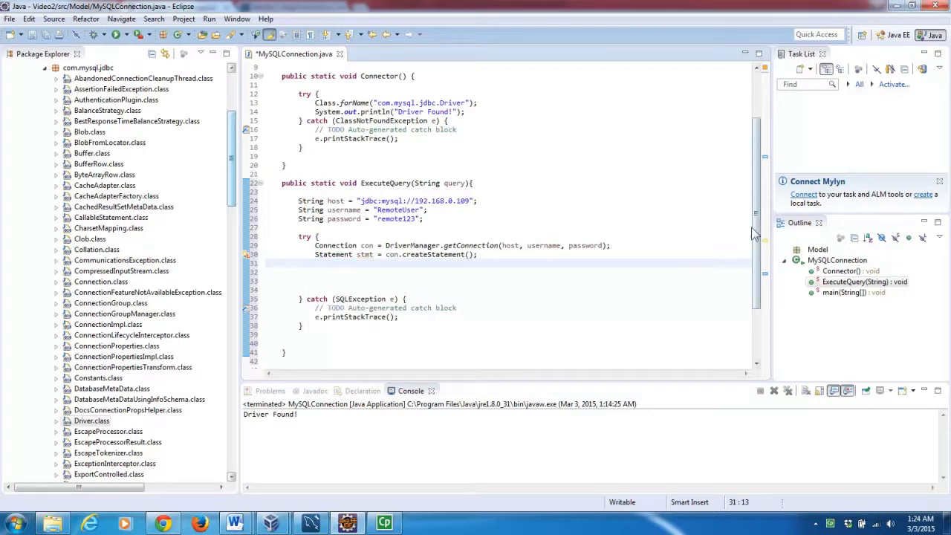
pyautogui.moveTo(756, 230); pyautogui.dragTo(755, 171)
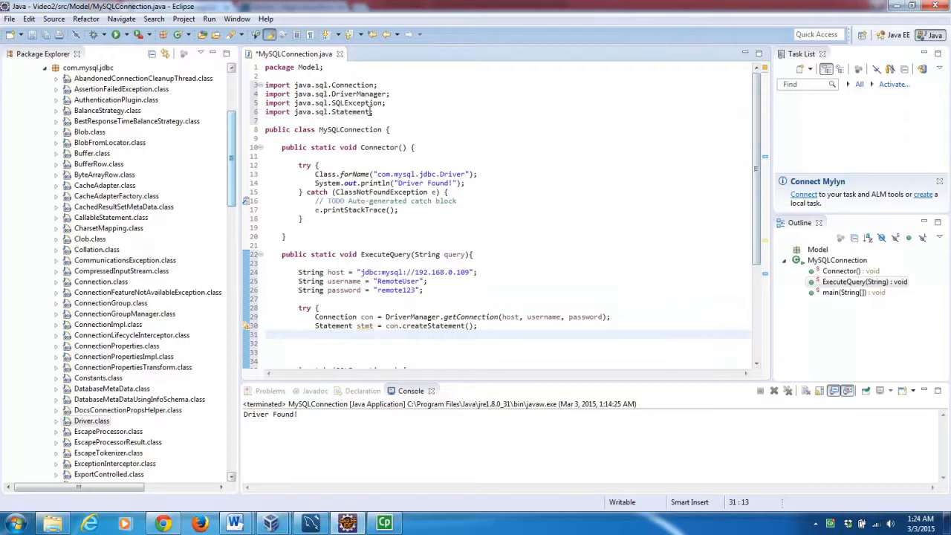
pyautogui.moveTo(375, 111); pyautogui.dragTo(239, 113)
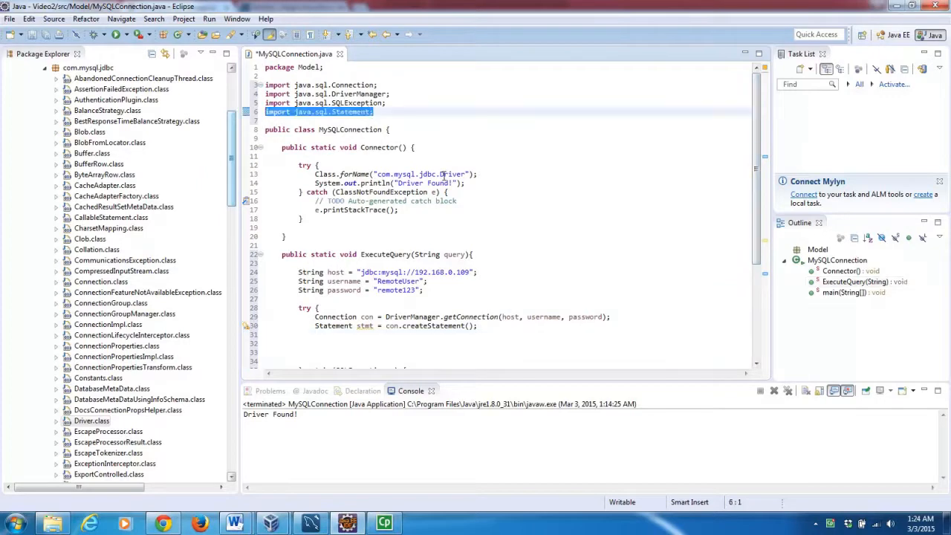
pyautogui.moveTo(753, 152); pyautogui.dragTo(759, 234)
pyautogui.click(399, 211)
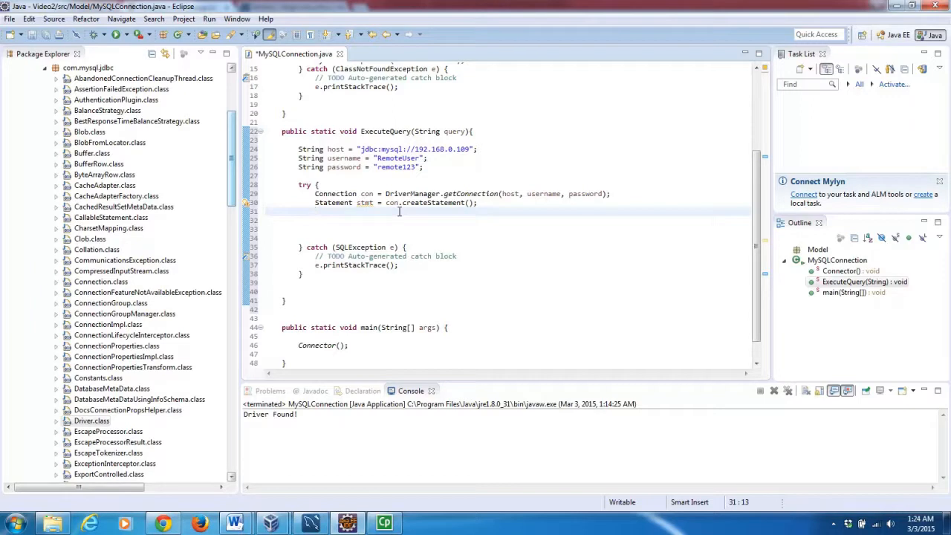
# Add the line Resultset rs = stmt.executeQuery(query); inside the try block.
pyautogui.write('Resultset')
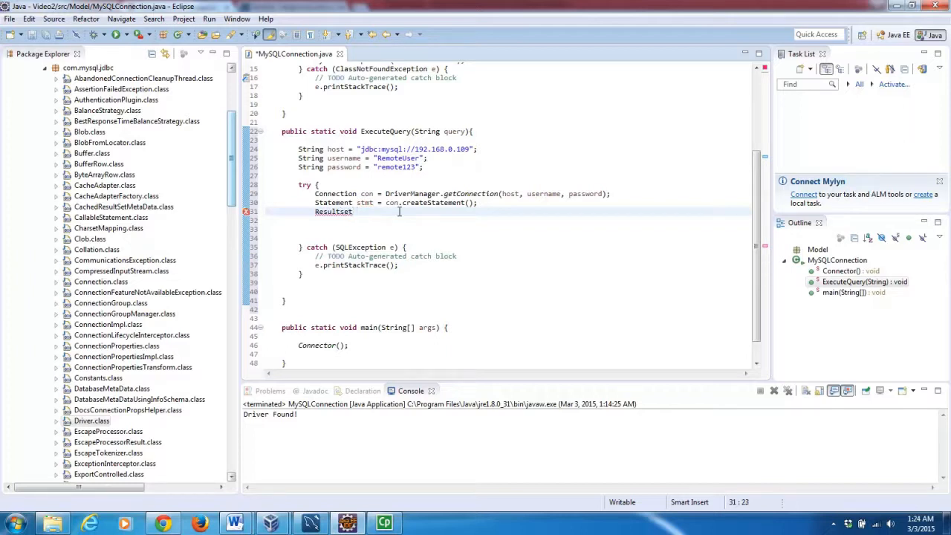
pyautogui.write(' rs = stmt.')
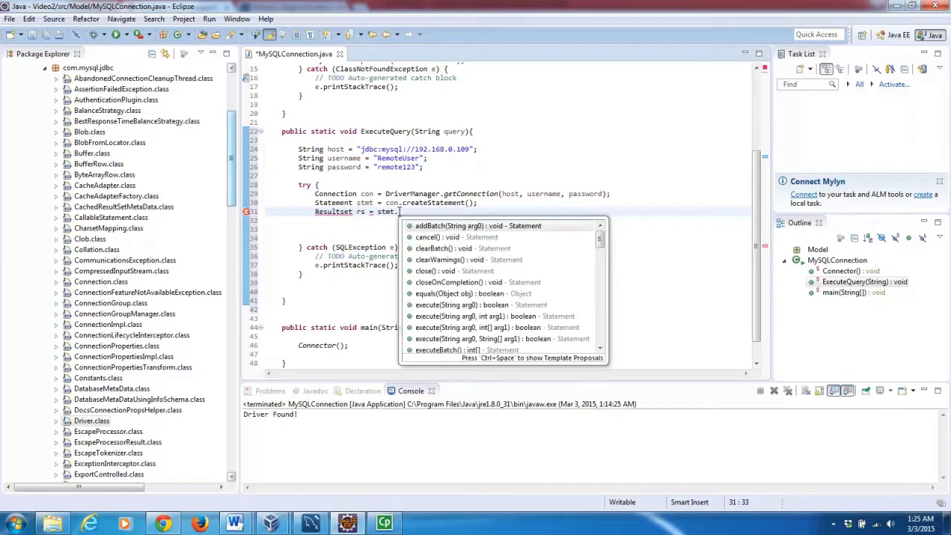
pyautogui.write('e')
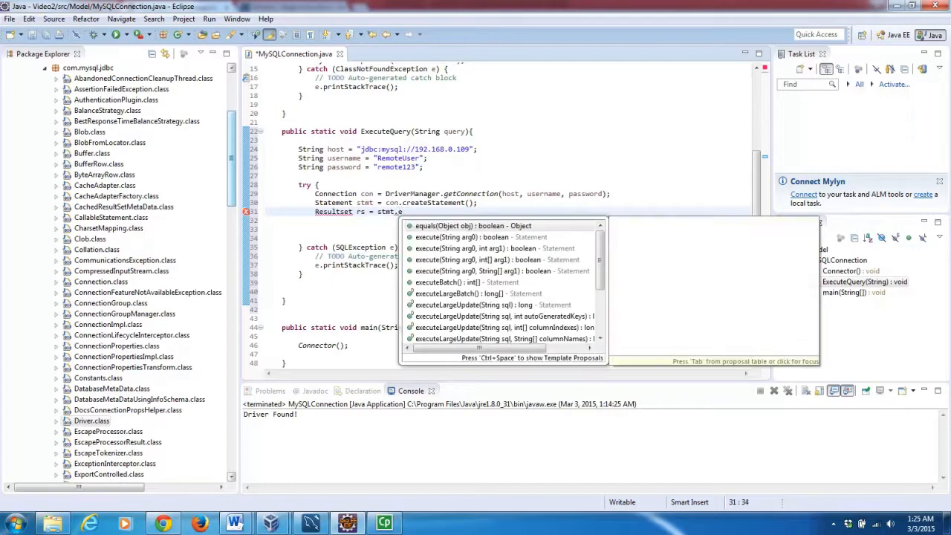
pyautogui.write('x')
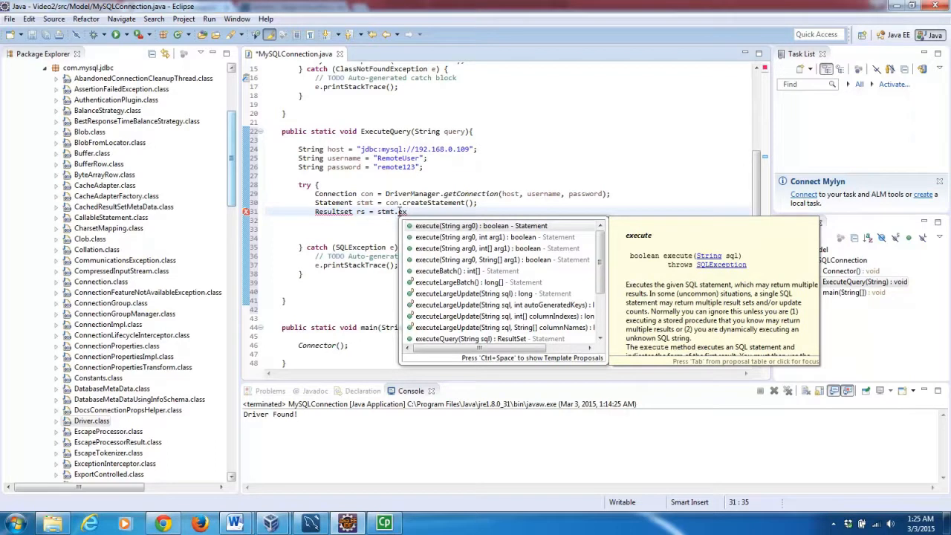
pyautogui.press('Down')
pyautogui.press('Down')
pyautogui.press('Down')
pyautogui.press('Down')
pyautogui.press('Down')
pyautogui.press('Down')
pyautogui.press('Down')
pyautogui.press('Down')
pyautogui.press('Down')
pyautogui.press('Down')
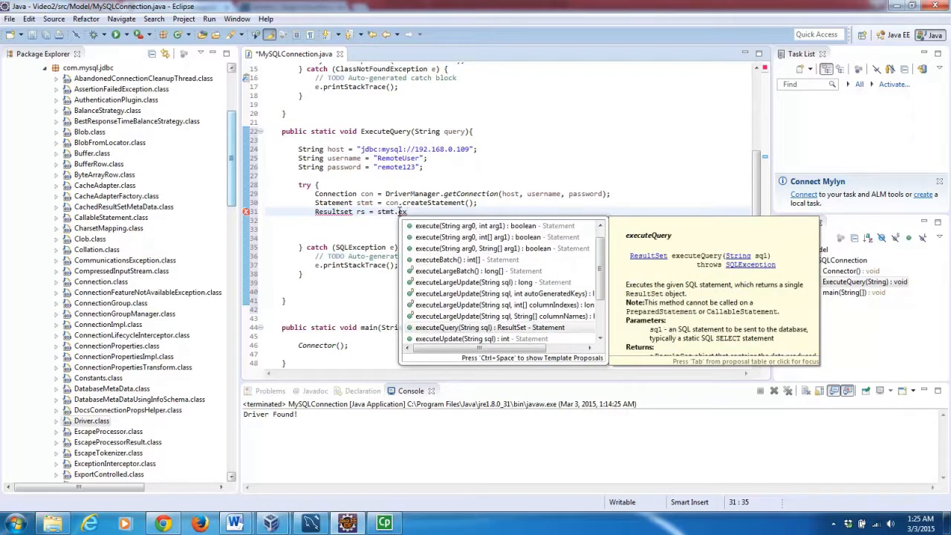
pyautogui.press('Return')
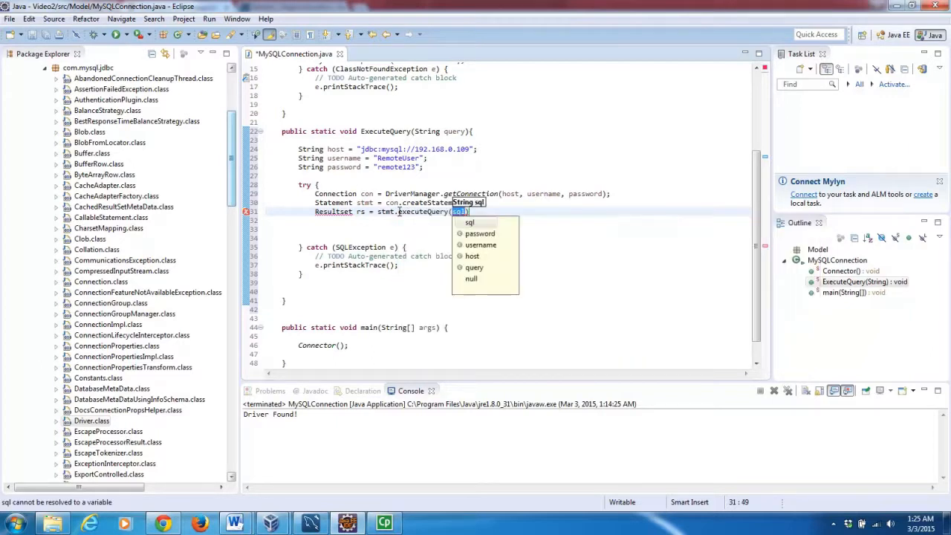
pyautogui.doubleClick(477, 268)
pyautogui.write(';')
pyautogui.press('Return')
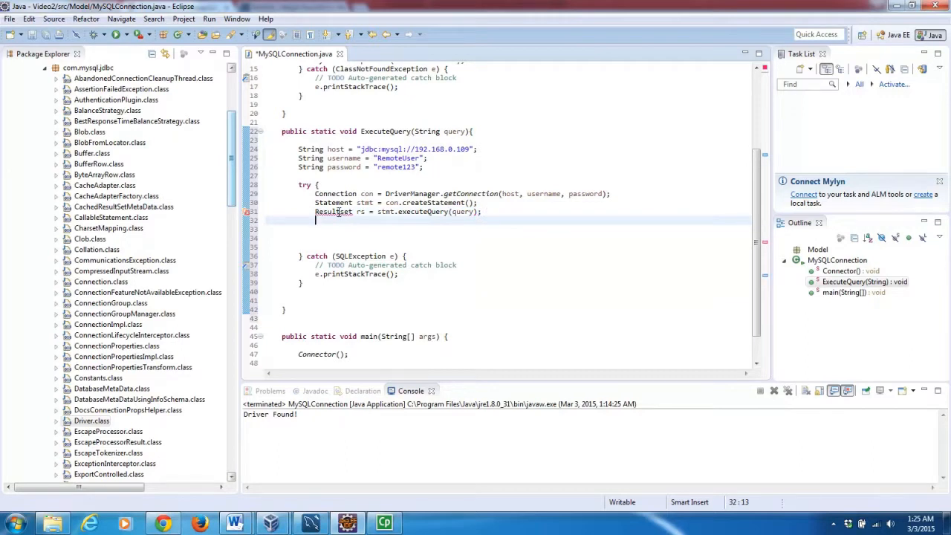
# Correct the unresolved Resultset type to java.sql ResultSet.
pyautogui.moveTo(338, 212)
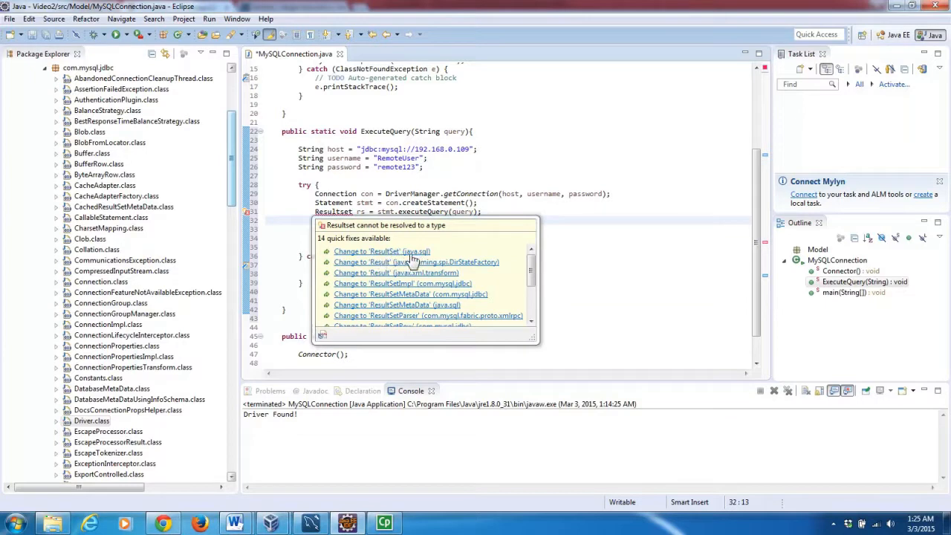
pyautogui.click(409, 253)
pyautogui.click(408, 255)
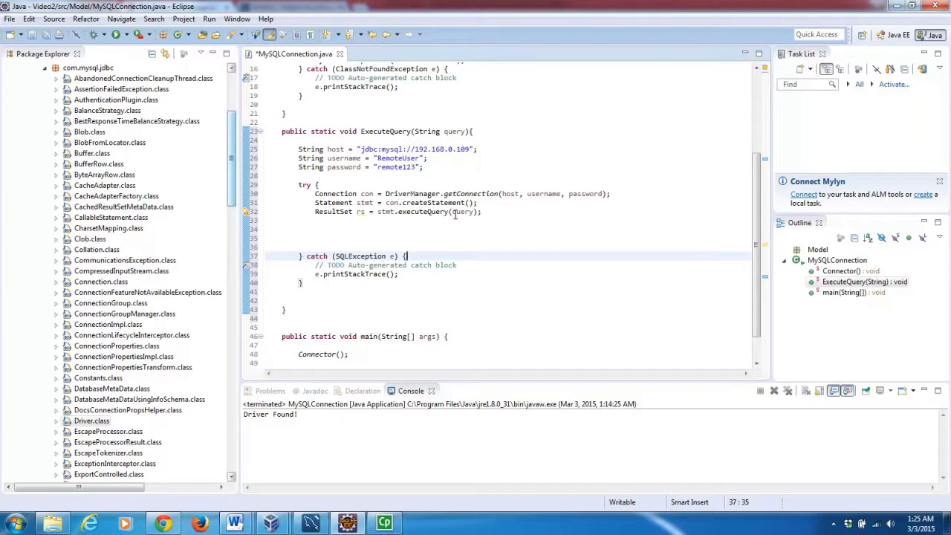
# Add return rs; as the last line of ExecuteQuery.
pyautogui.click(453, 131)
pyautogui.doubleClick(452, 131)
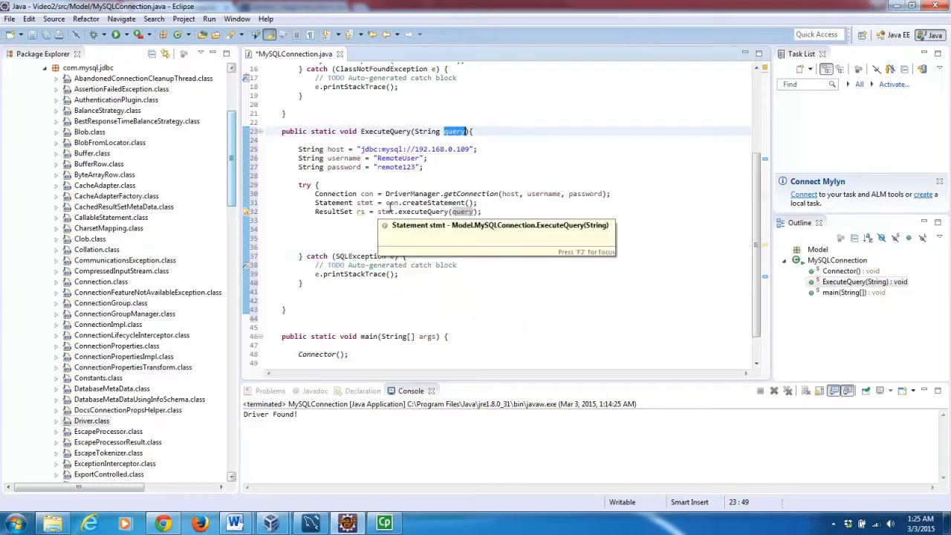
pyautogui.doubleClick(360, 213)
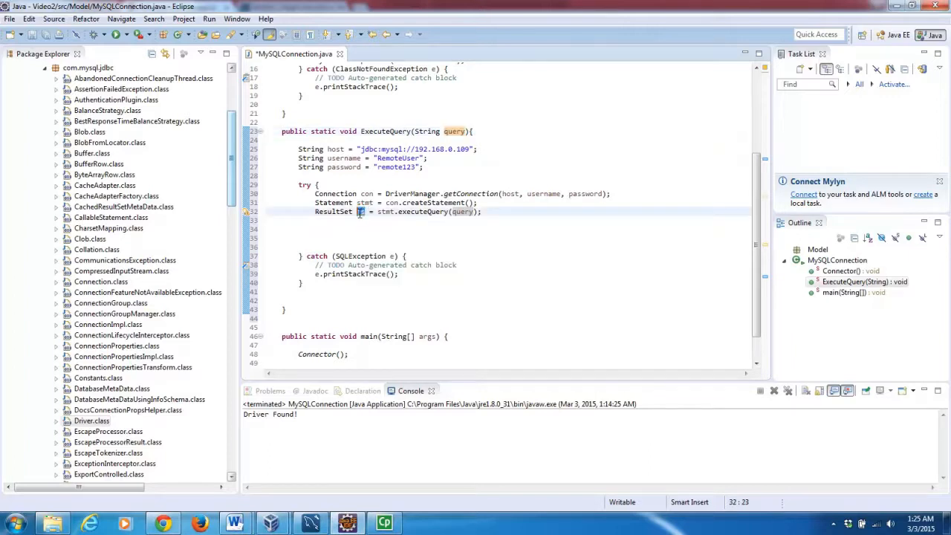
pyautogui.click(321, 238)
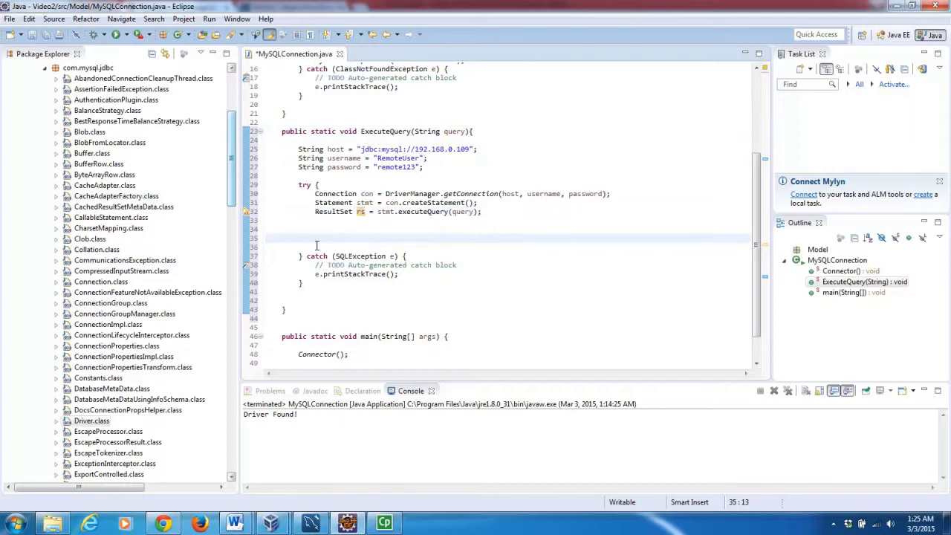
pyautogui.click(301, 297)
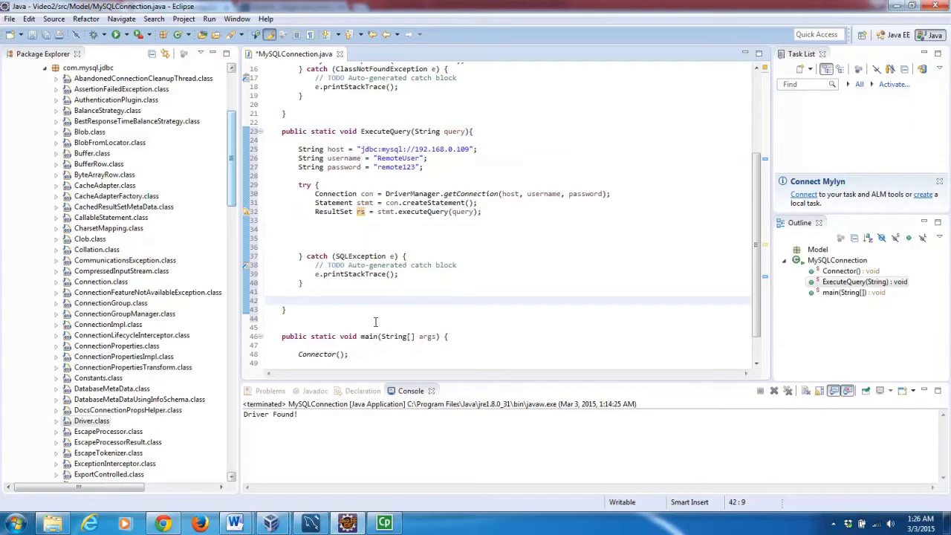
pyautogui.write('return rs;')
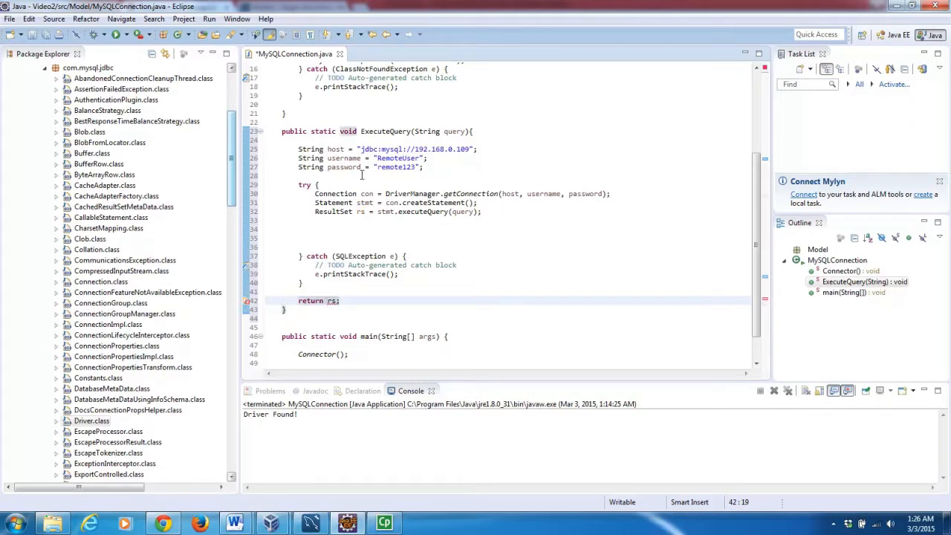
# Change ExecuteQuery's return type from void to ResultSet.
pyautogui.click(348, 132)
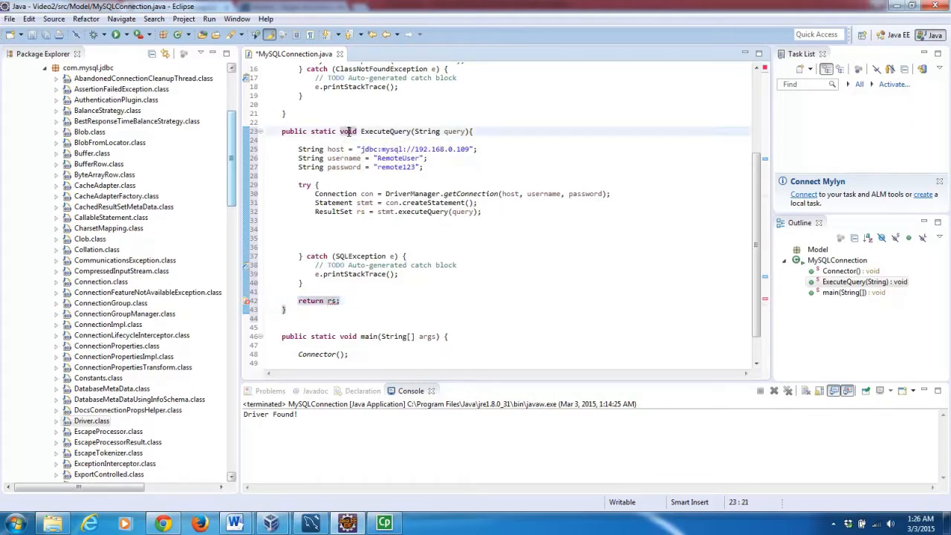
pyautogui.tripleClick(348, 131)
pyautogui.click(347, 131)
pyautogui.write('Result')
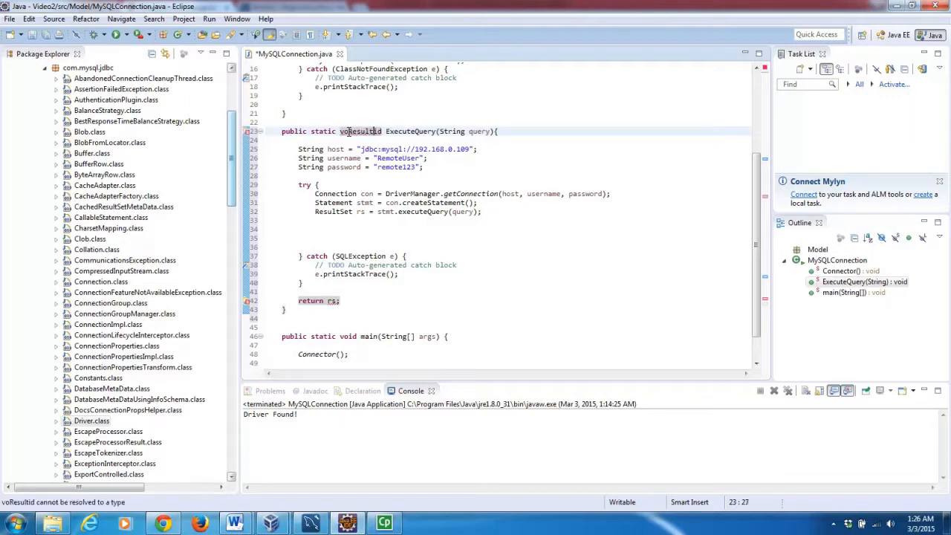
pyautogui.press('Right')
pyautogui.press('Right')
pyautogui.press('BackSpace')
pyautogui.press('BackSpace')
pyautogui.press('BackSpace')
pyautogui.press('BackSpace')
pyautogui.press('BackSpace')
pyautogui.press('BackSpace')
pyautogui.press('BackSpace')
pyautogui.press('BackSpace')
pyautogui.press('BackSpace')
pyautogui.press('BackSpace')
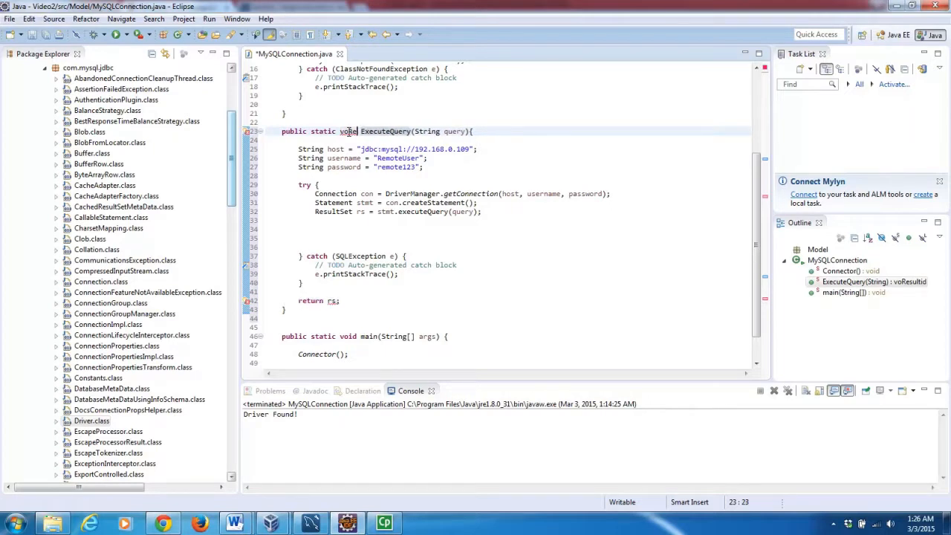
pyautogui.write('ResultS')
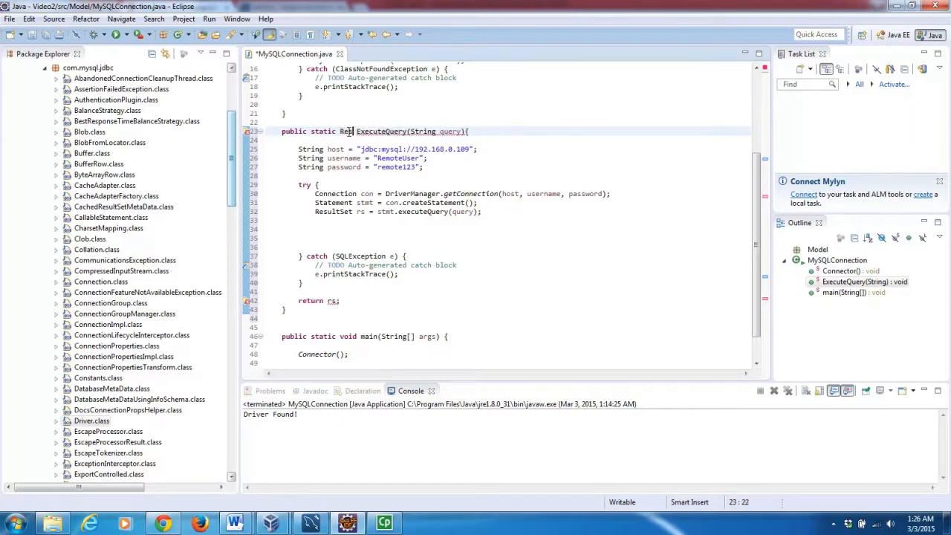
pyautogui.write('et')
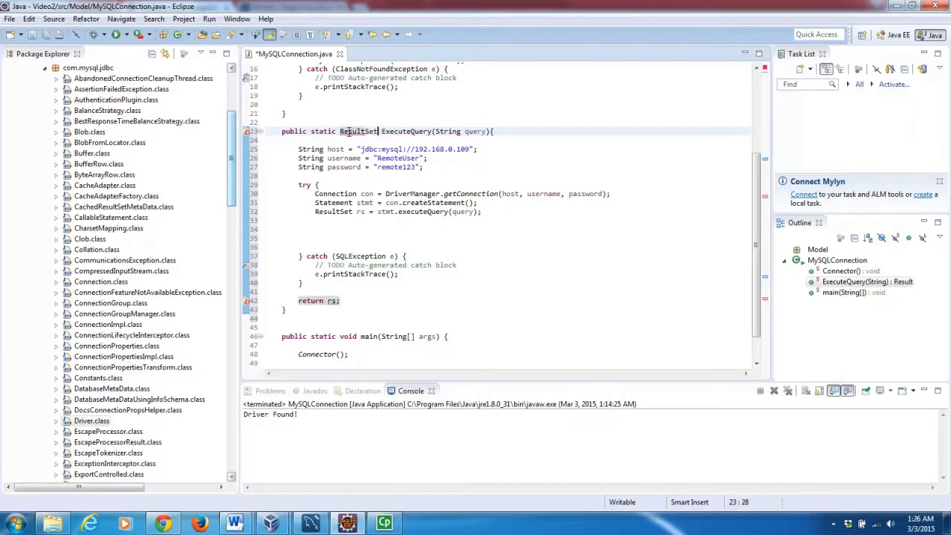
# Delete the extra blank lines inside the try block.
pyautogui.click(336, 237)
pyautogui.press('BackSpace')
pyautogui.press('BackSpace')
pyautogui.press('BackSpace')
pyautogui.press('BackSpace')
pyautogui.press('BackSpace')
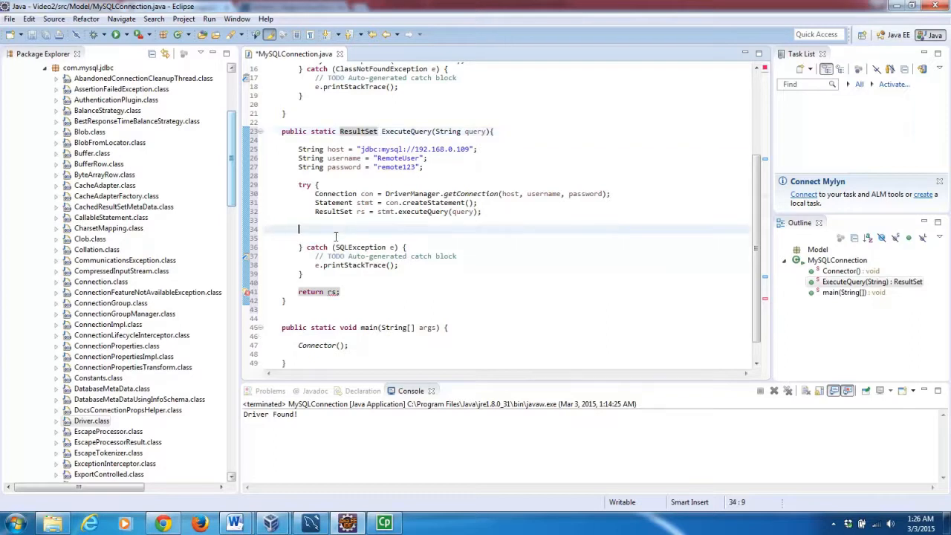
pyautogui.press('BackSpace')
pyautogui.press('BackSpace')
pyautogui.press('BackSpace')
pyautogui.press('BackSpace')
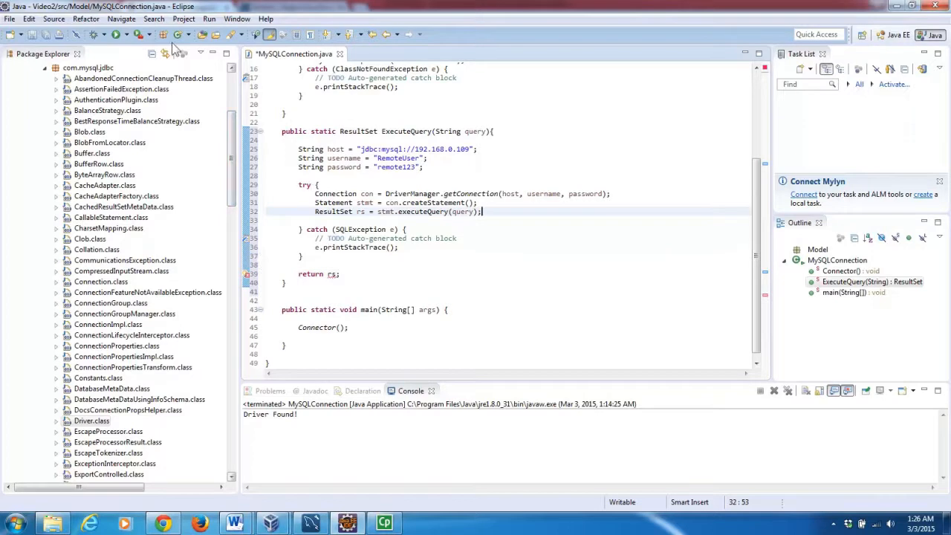
# Save the file and add Connector(); as the first line of ExecuteQuery.
pyautogui.click(45, 36)
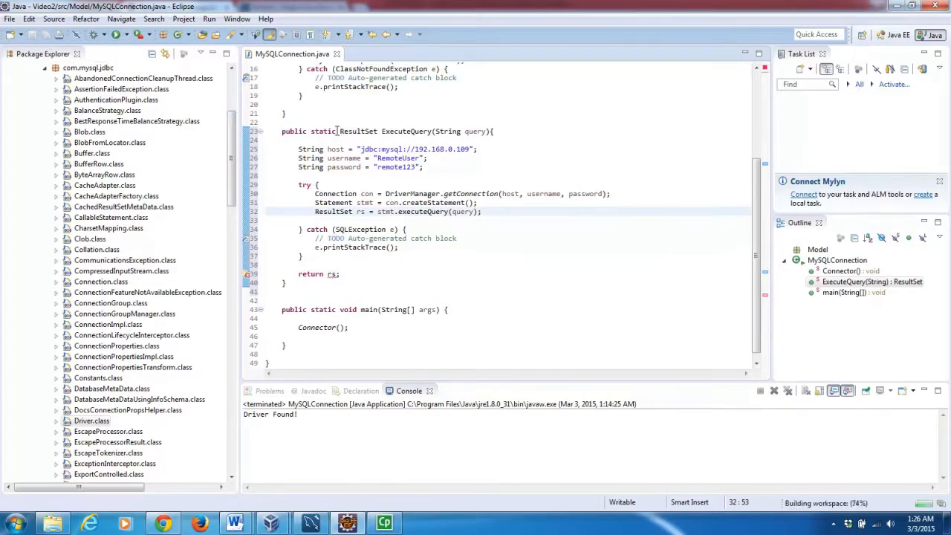
pyautogui.click(298, 148)
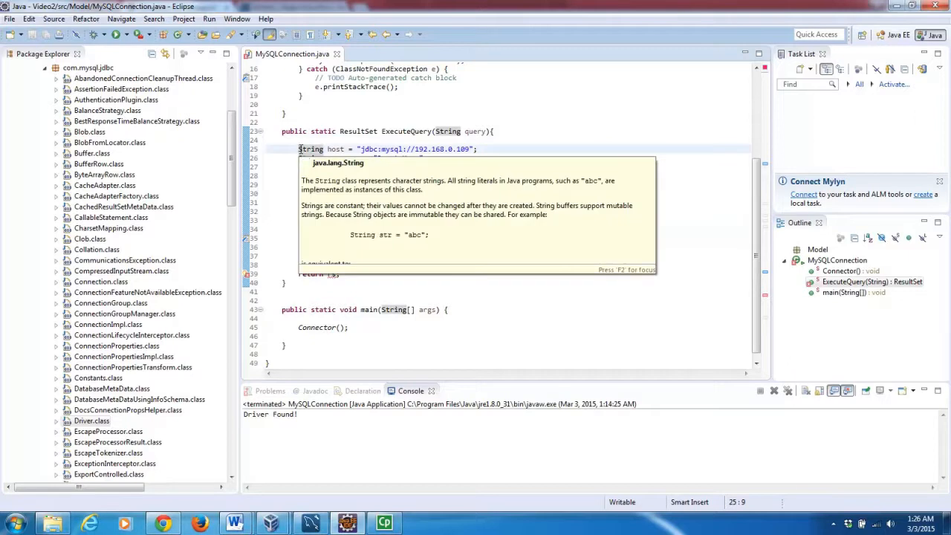
pyautogui.press('Return')
pyautogui.press('Up')
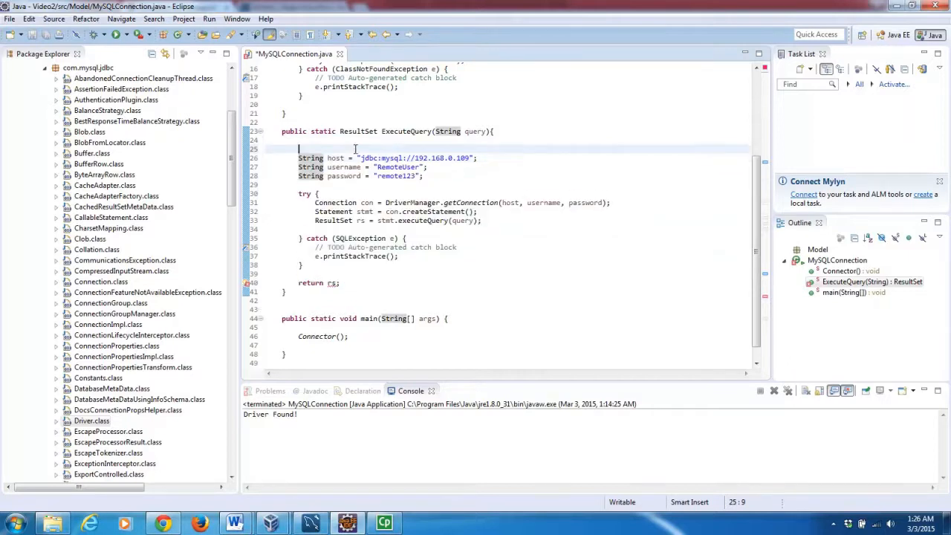
pyautogui.write('Connector();')
# Review the Connector method and the 'rs cannot be resolved' error on return rs;.
pyautogui.click(440, 79)
pyautogui.moveTo(755, 210); pyautogui.dragTo(755, 183)
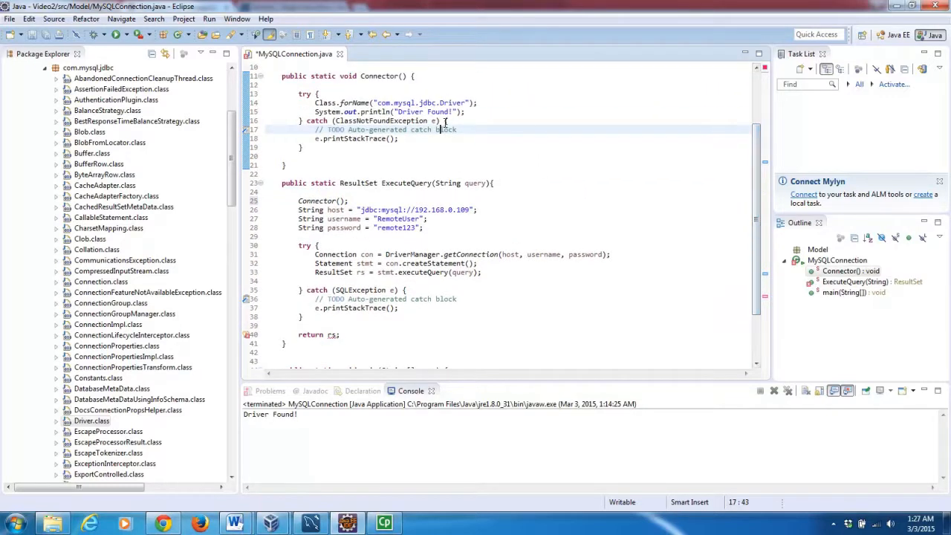
pyautogui.moveTo(755, 175); pyautogui.dragTo(753, 228)
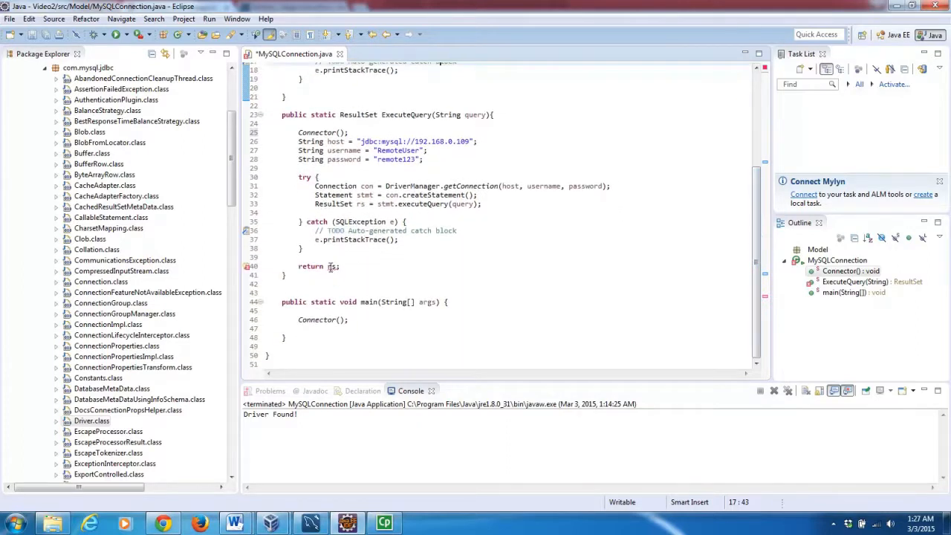
pyautogui.moveTo(330, 267)
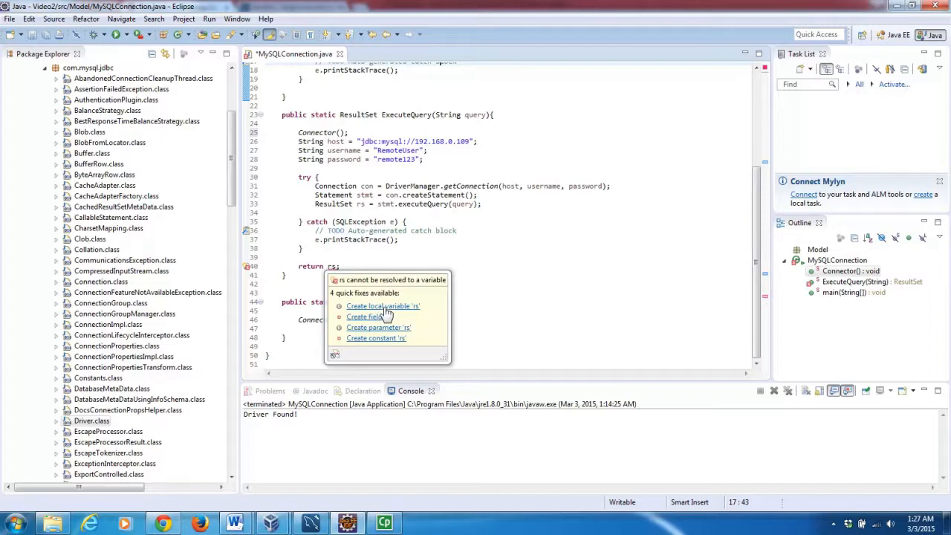
# Declare ResultSet rs = null; on a new line below the password declaration.
pyautogui.click(385, 307)
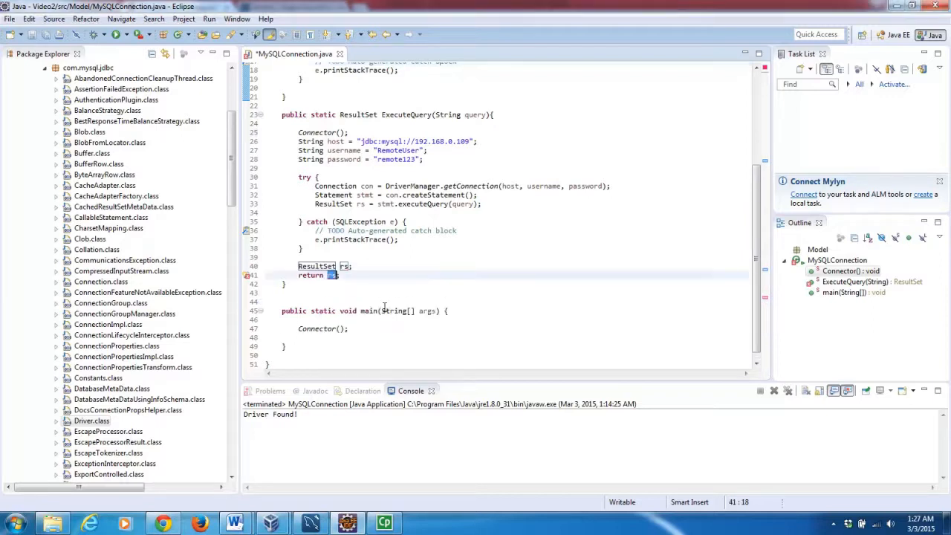
pyautogui.moveTo(354, 265); pyautogui.dragTo(260, 273)
pyautogui.press('BackSpace')
pyautogui.press('BackSpace')
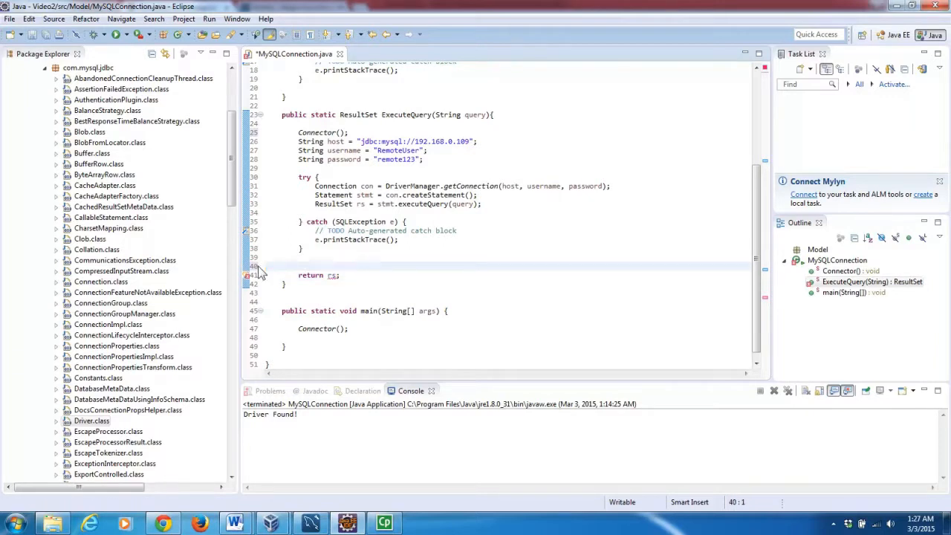
pyautogui.click(428, 158)
pyautogui.press('Return')
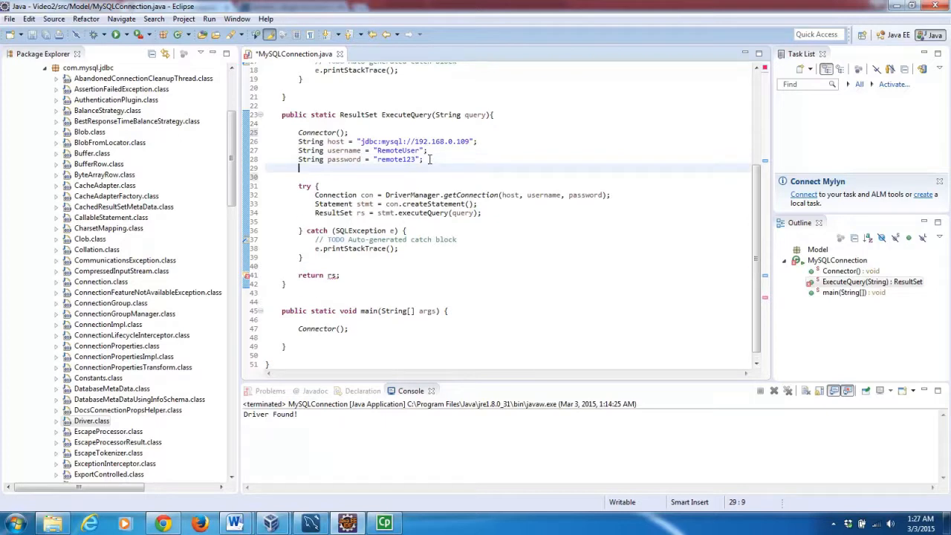
pyautogui.write('ResultSet rs ')
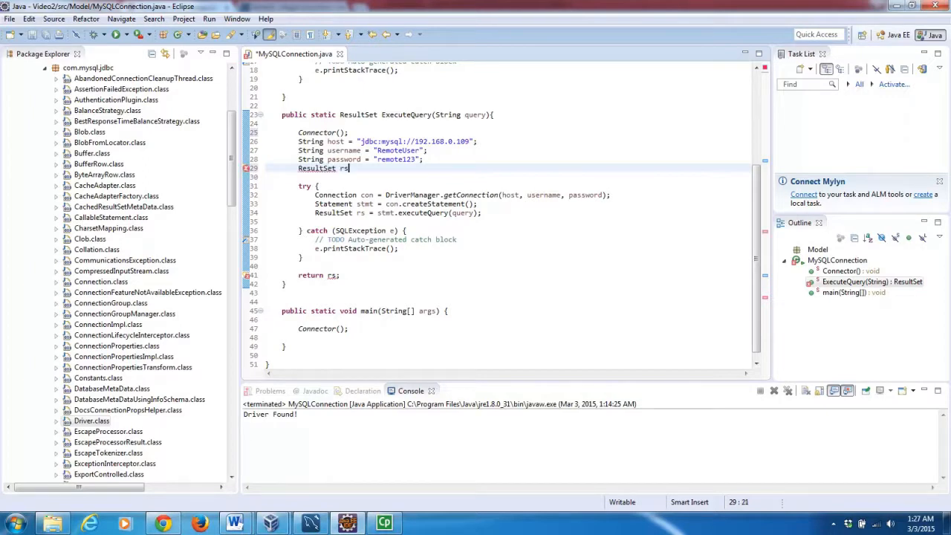
pyautogui.write('= null;')
# Make the try block assign rs without redeclaring ResultSet, then save the file.
pyautogui.moveTo(359, 214); pyautogui.dragTo(317, 213)
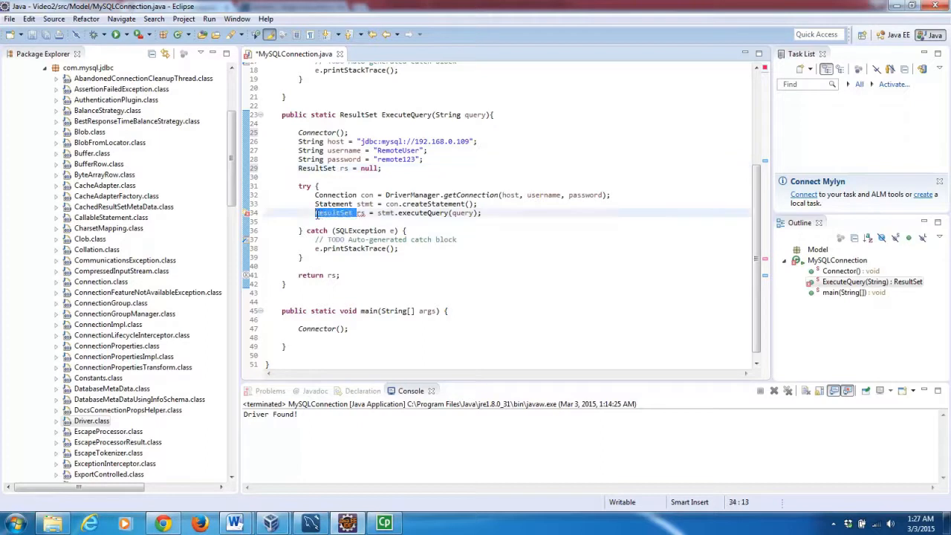
pyautogui.press('Delete')
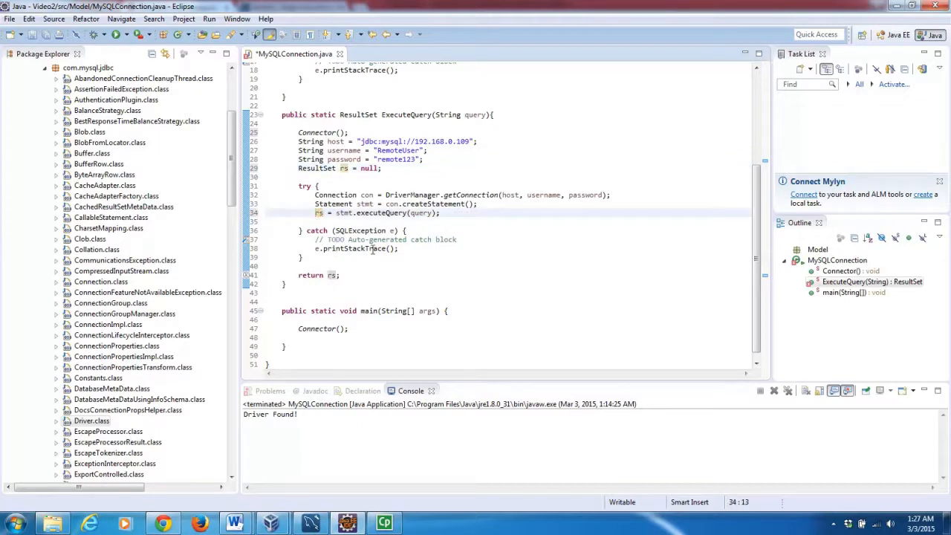
pyautogui.doubleClick(371, 249)
pyautogui.click(301, 176)
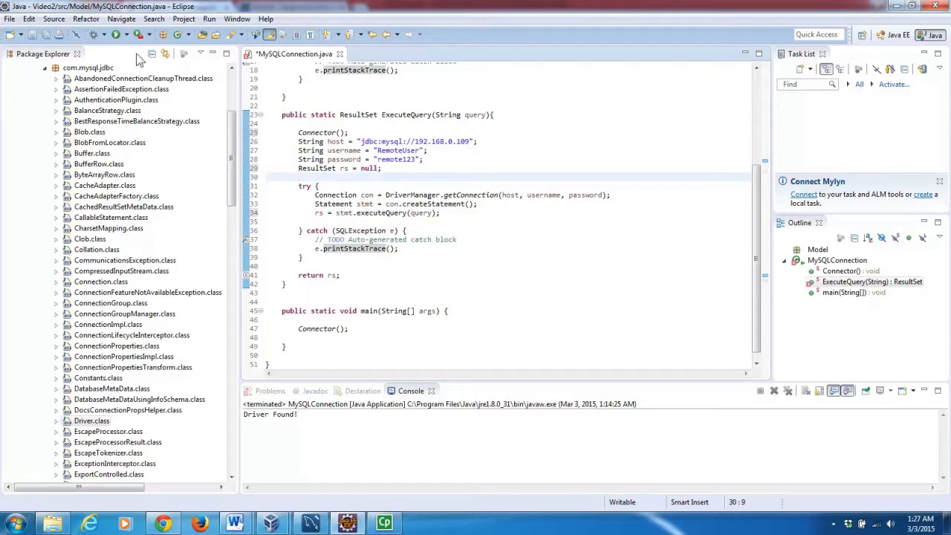
pyautogui.click(46, 35)
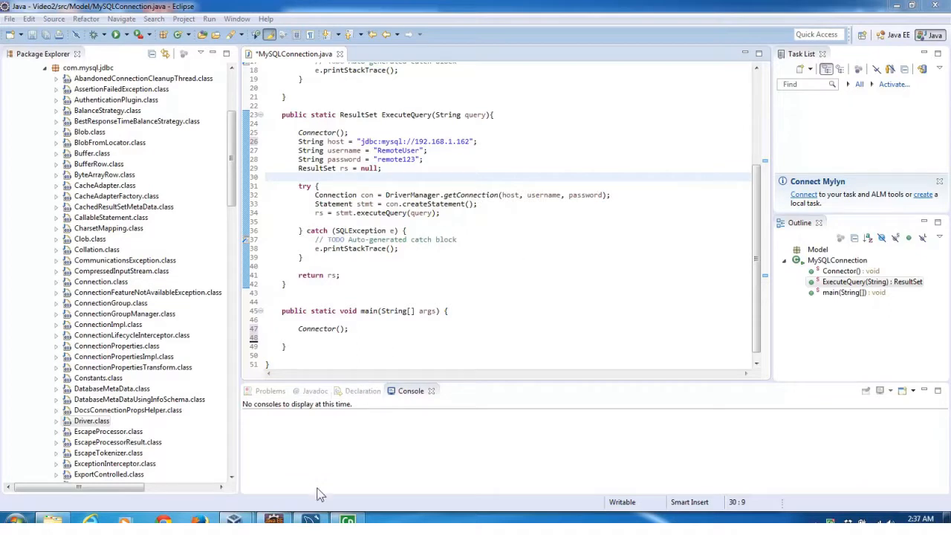
# Switch to MySQL Workbench from its taskbar preview.
pyautogui.moveTo(322, 511)
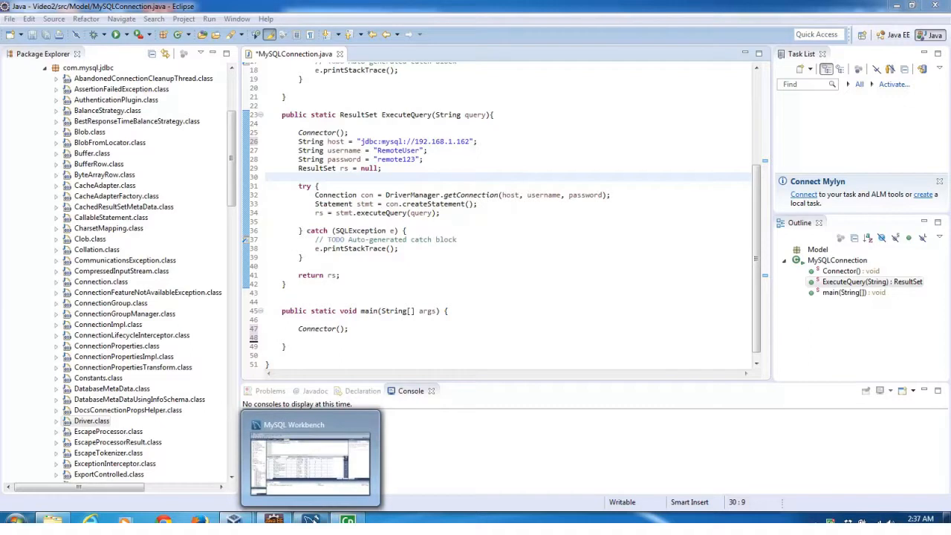
pyautogui.click(309, 475)
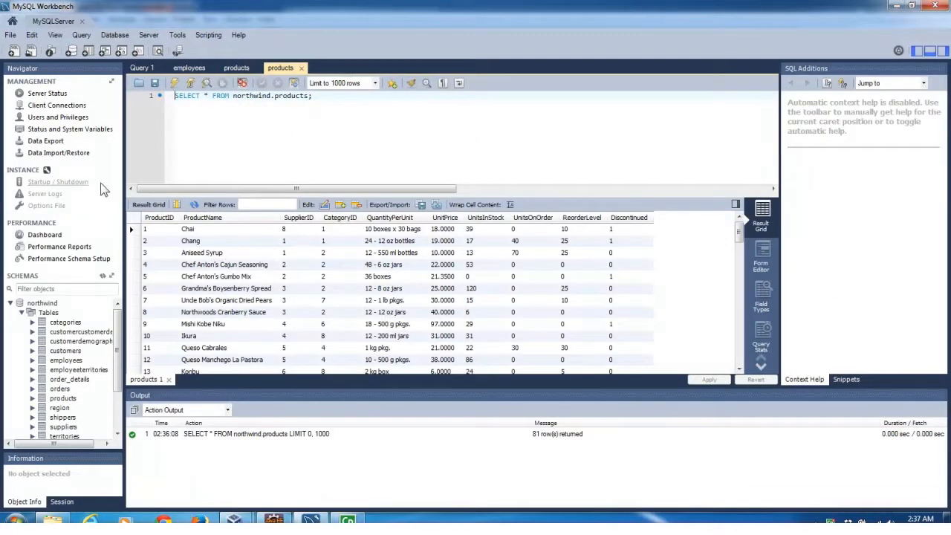
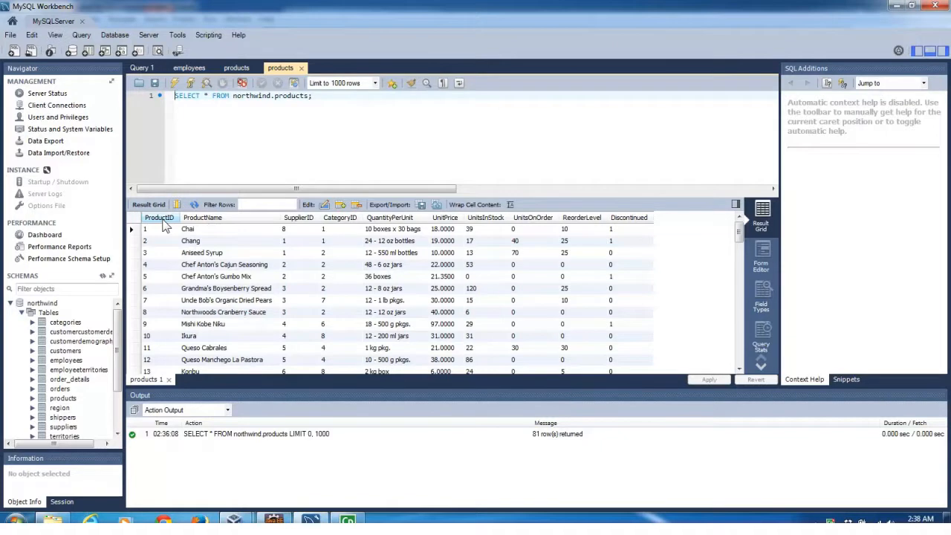
# Sort the products grid by ProductName, UnitPrice, then ProductID descending, and return to Eclipse.
pyautogui.click(206, 220)
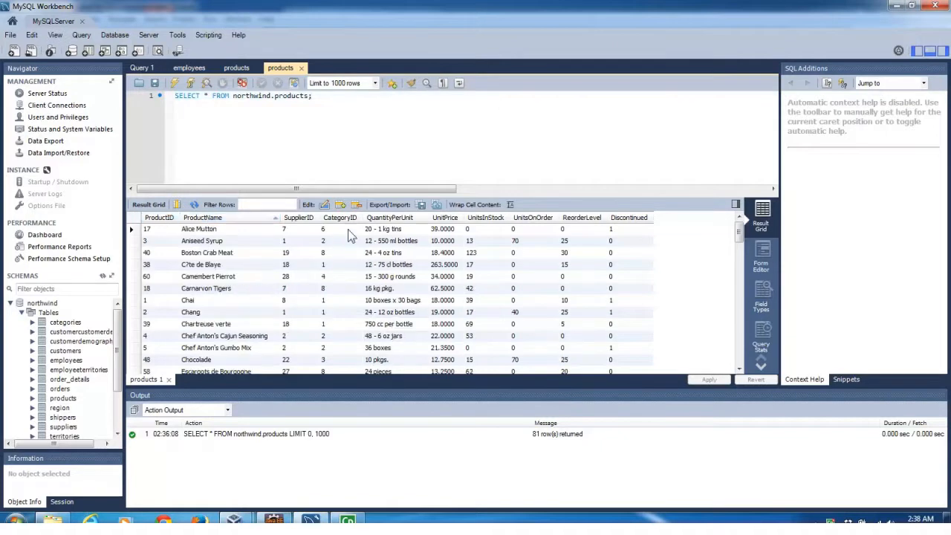
pyautogui.click(451, 219)
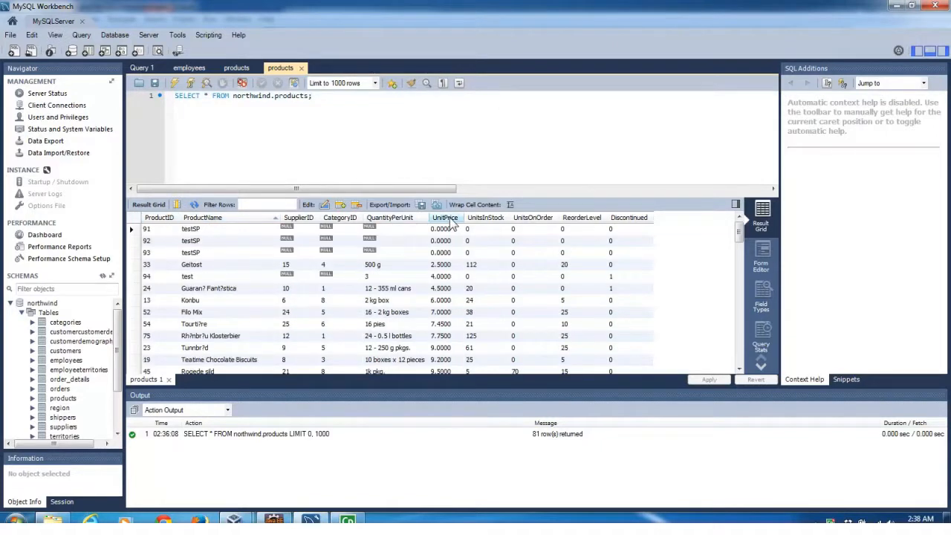
pyautogui.click(162, 219)
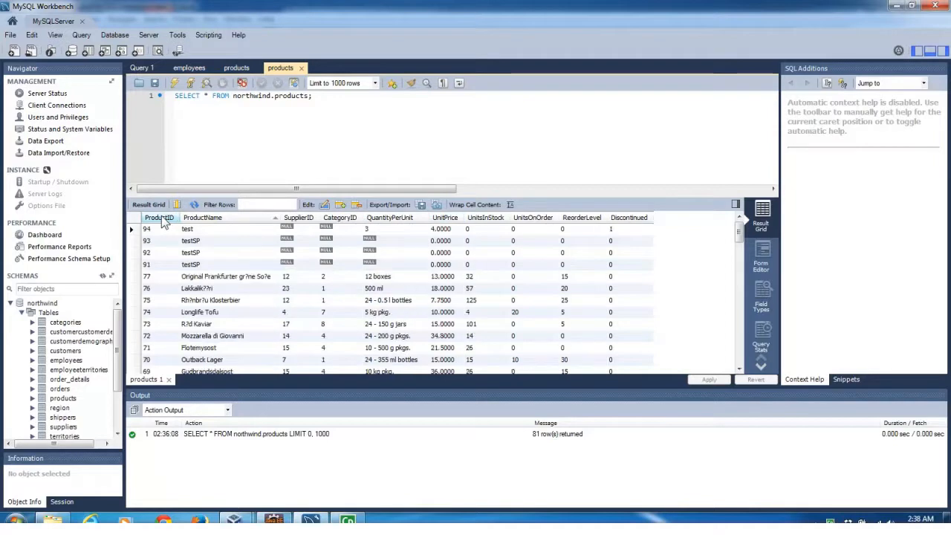
pyautogui.click(310, 518)
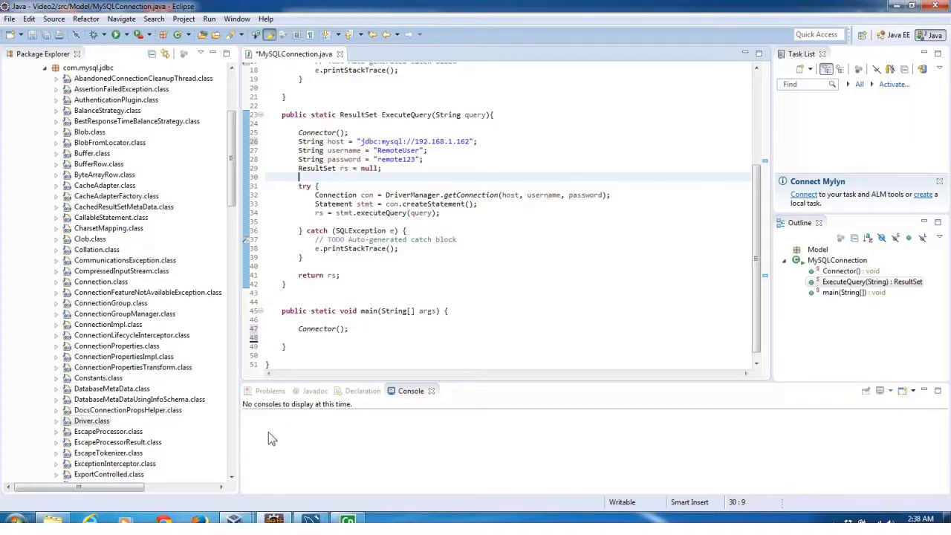
# Replace Connector() in main with ResultSet rsProducts = ExecuteQuery("select * from products");.
pyautogui.moveTo(354, 329); pyautogui.dragTo(299, 328)
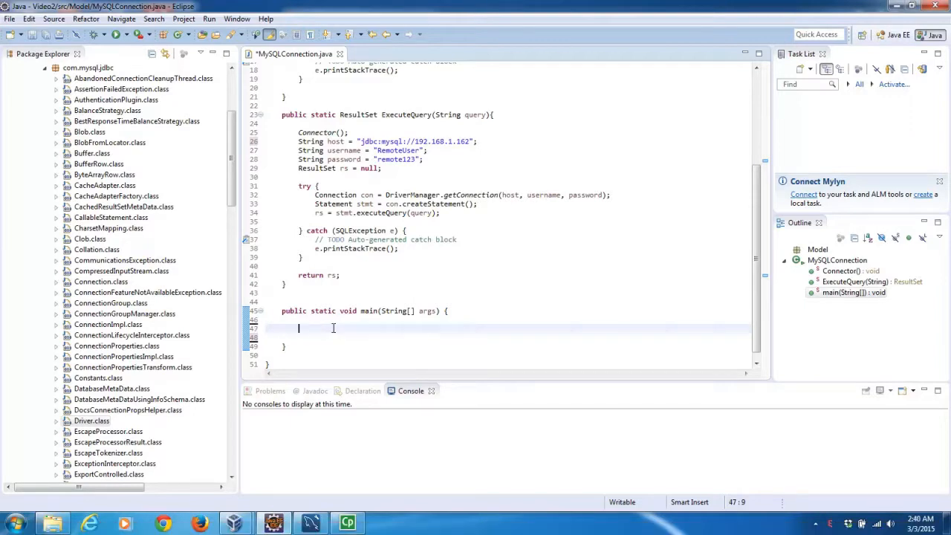
pyautogui.write('ResultSet rsProduct')
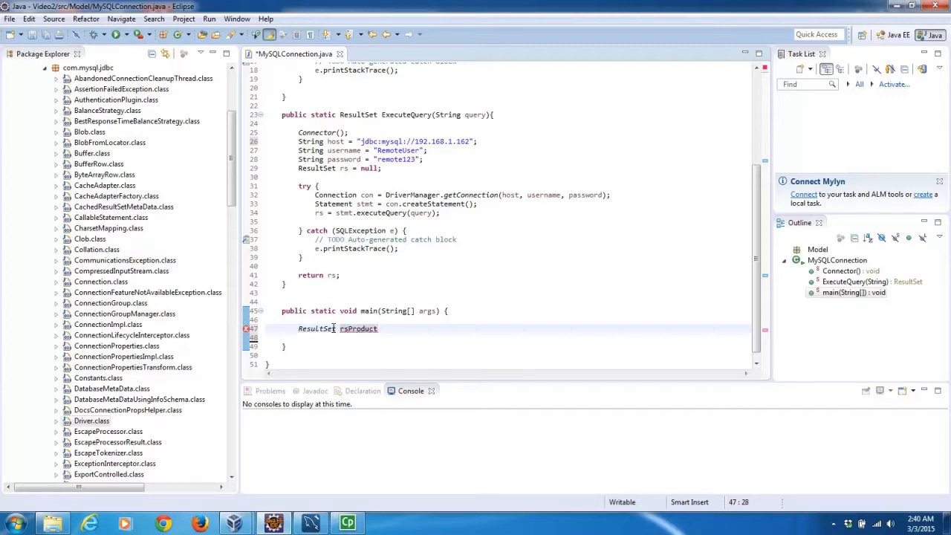
pyautogui.write('s =')
pyautogui.write('Exec')
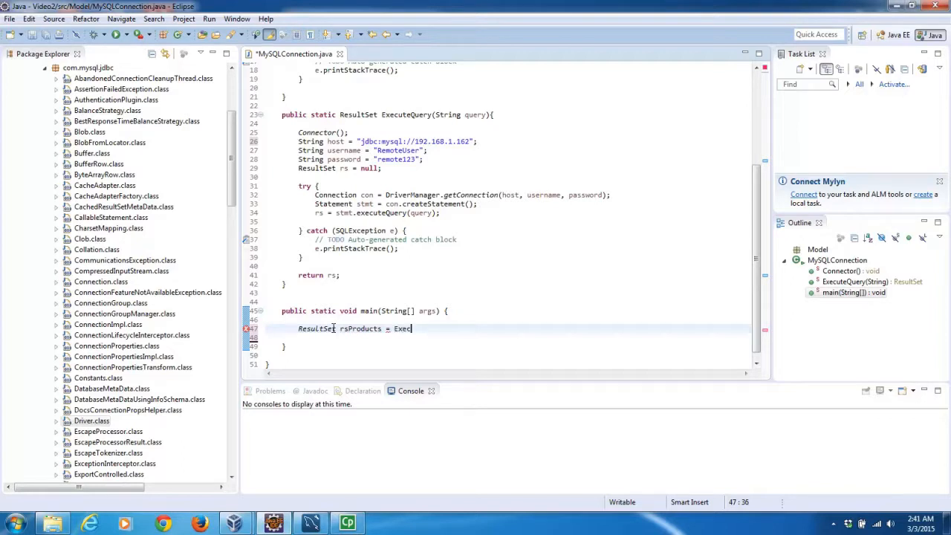
pyautogui.write('uteQ')
pyautogui.hotkey('ctrl', 'space')
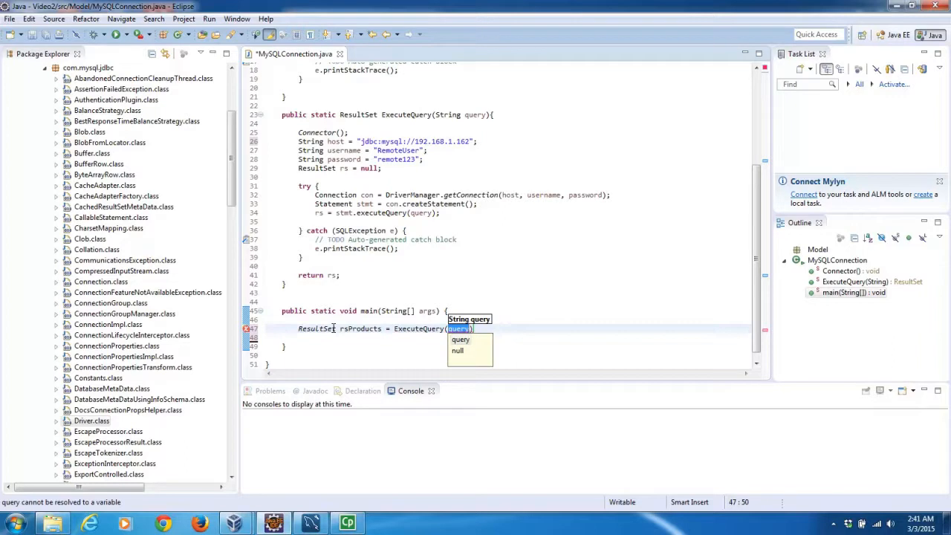
pyautogui.write('""')
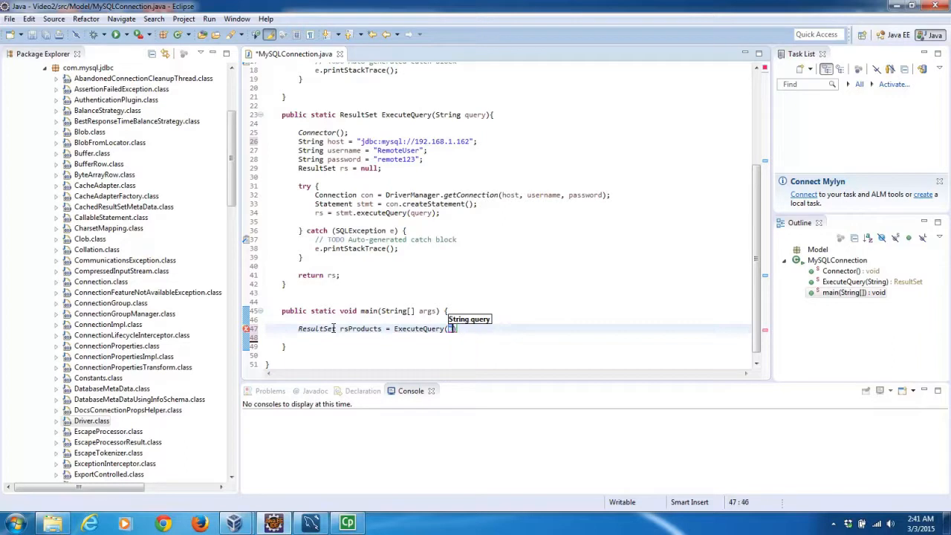
pyautogui.write('select * from products')
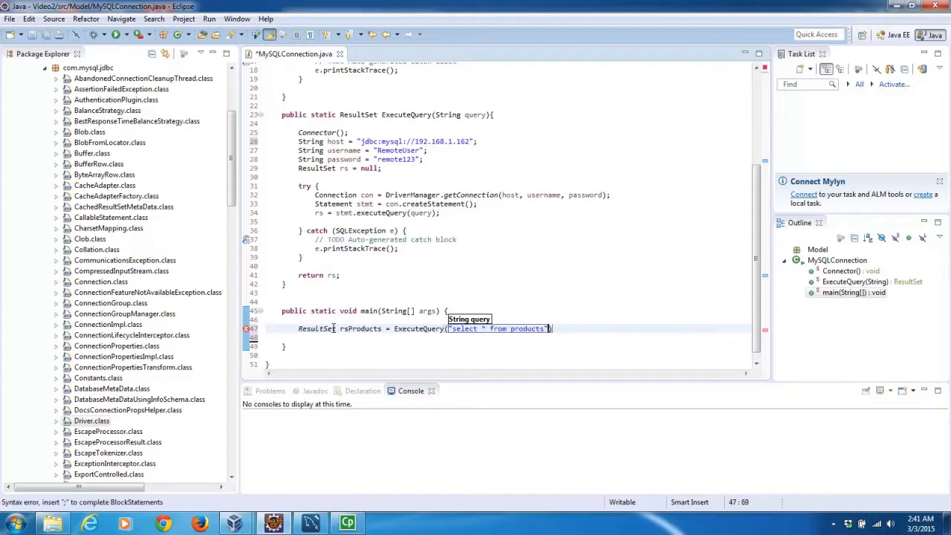
pyautogui.press('End')
pyautogui.write(';')
pyautogui.press('Return')
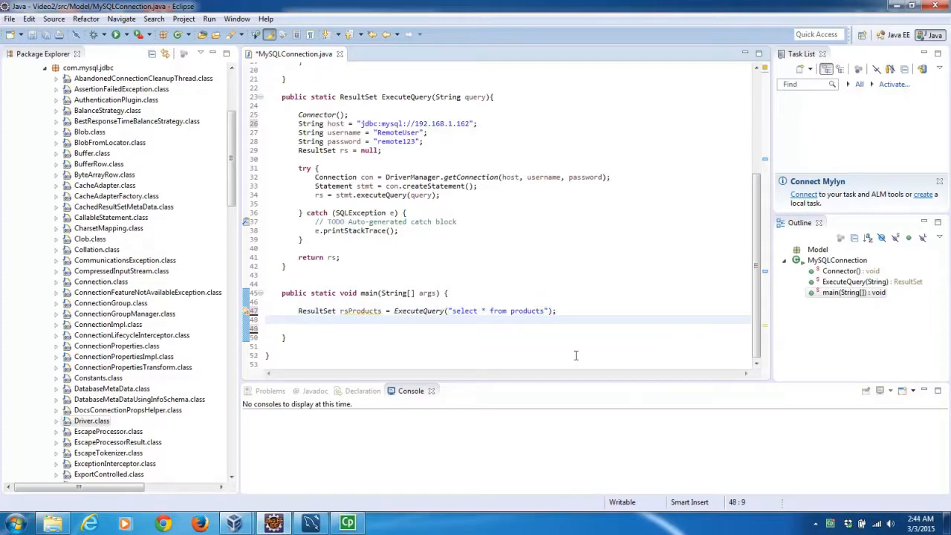
# Add a while(rsProducts.next()) loop surrounded by a try/catch for SQLException.
pyautogui.press('Return')
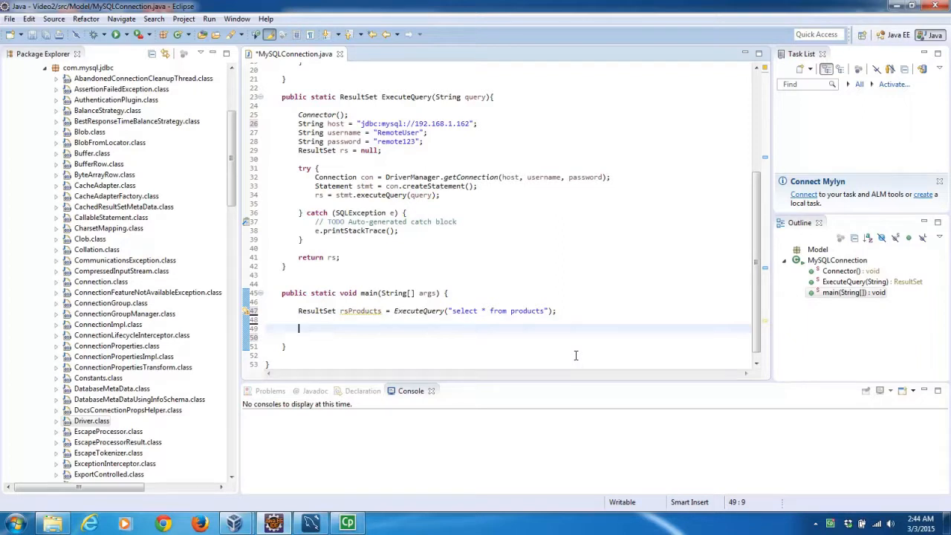
pyautogui.write('while(rsProducts.')
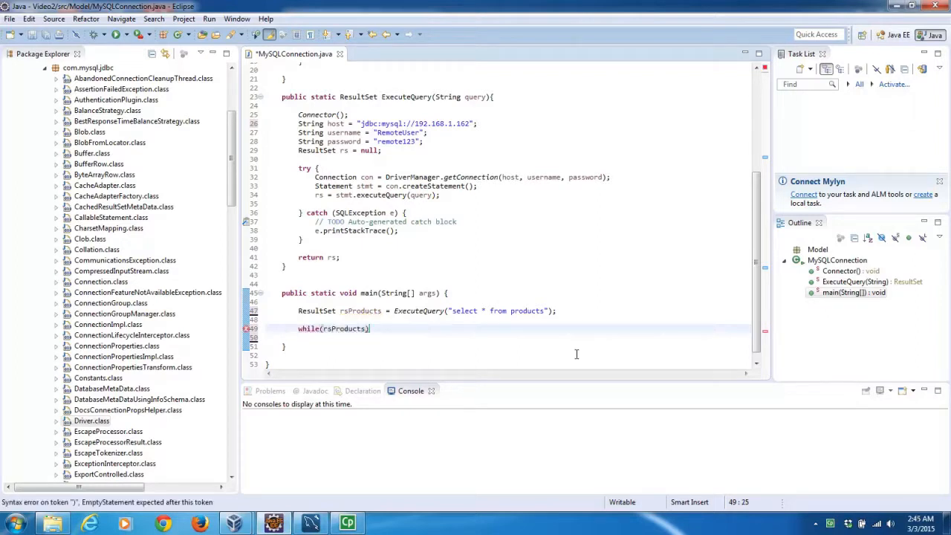
pyautogui.write('ne')
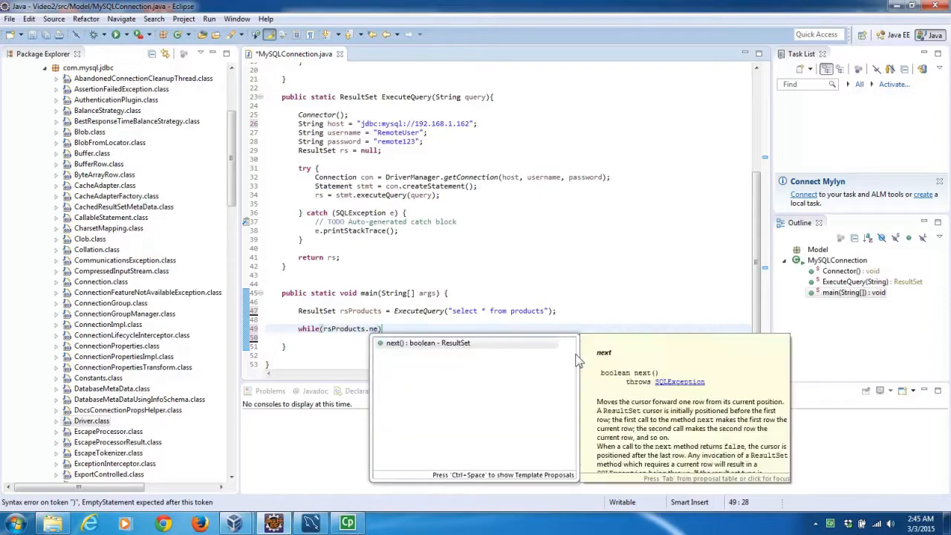
pyautogui.press('Return')
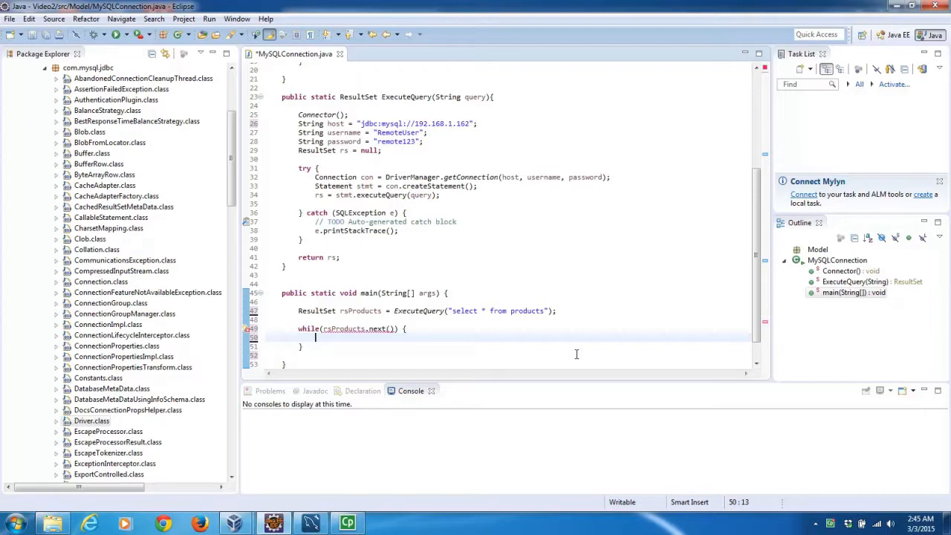
pyautogui.moveTo(373, 328)
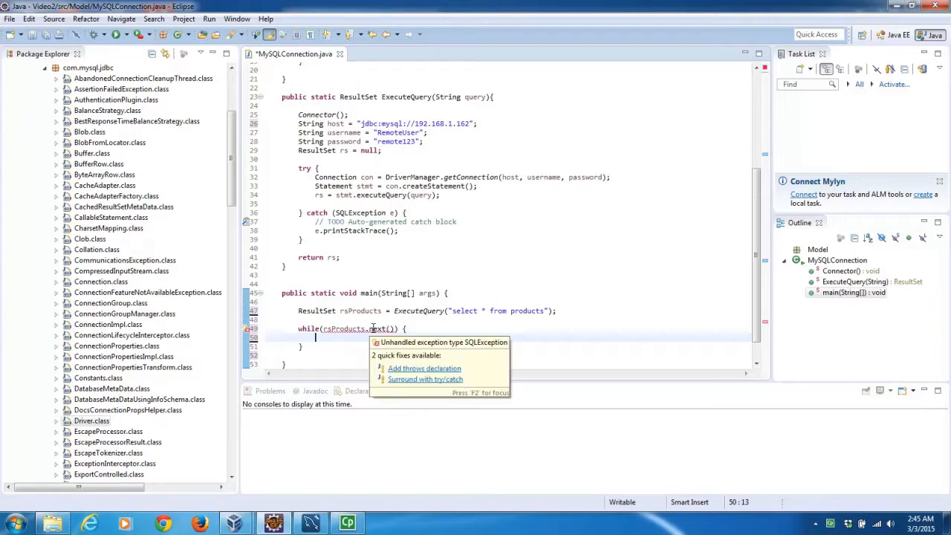
pyautogui.click(405, 380)
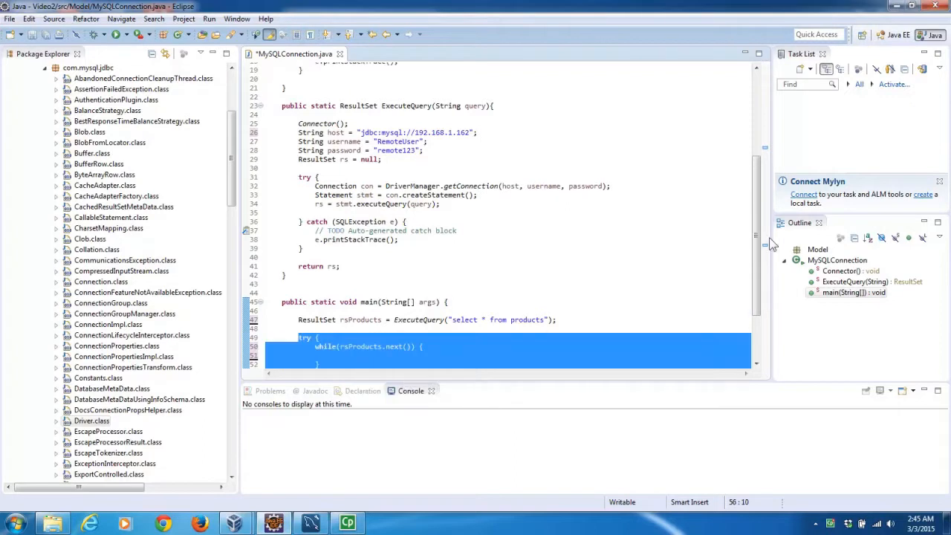
pyautogui.moveTo(757, 245); pyautogui.dragTo(758, 278)
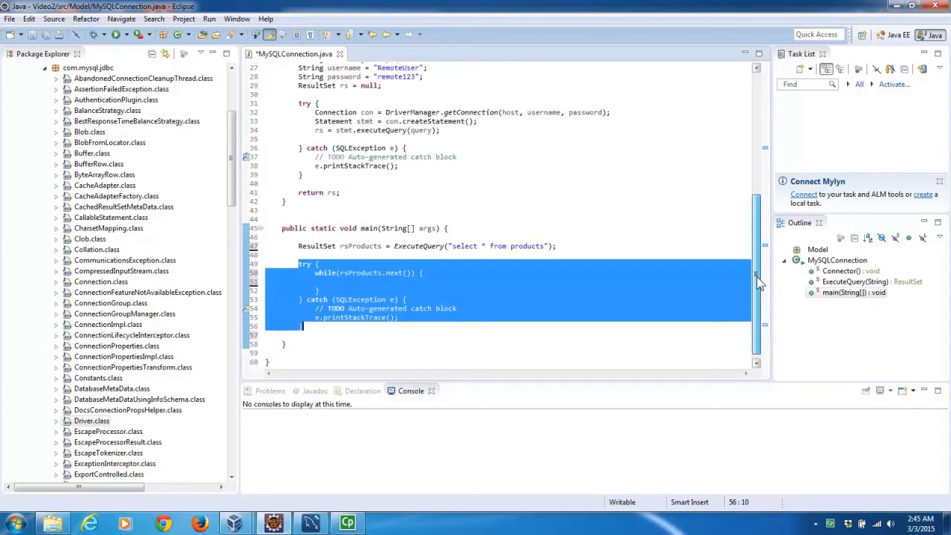
pyautogui.click(448, 275)
pyautogui.press('Return')
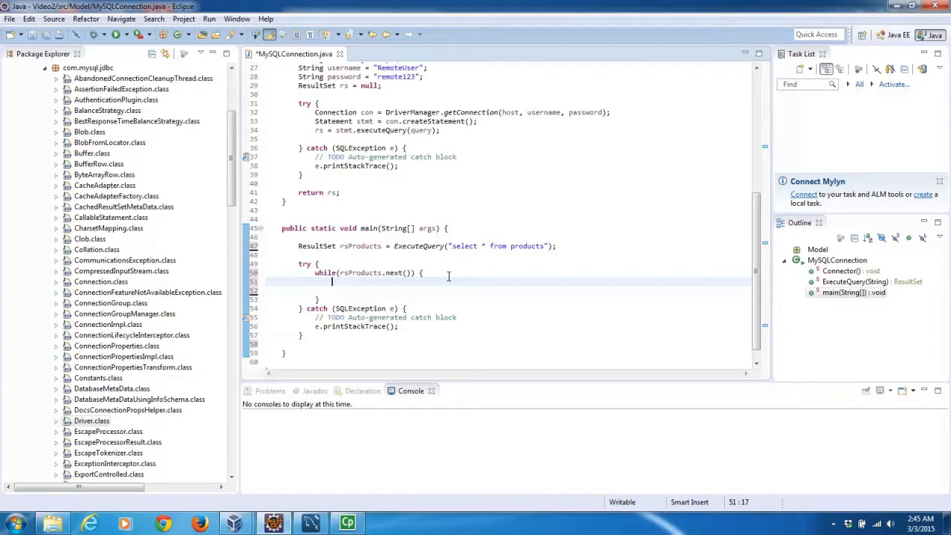
# Declare String pid = rsProducts.getString("ProductID"); inside the loop.
pyautogui.write('String pid = rsProducts.getSt')
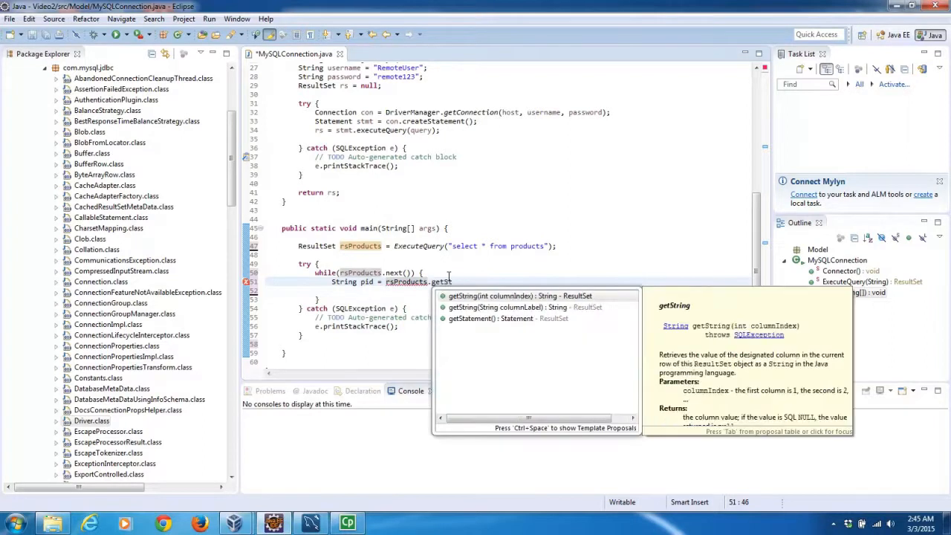
pyautogui.press('Down')
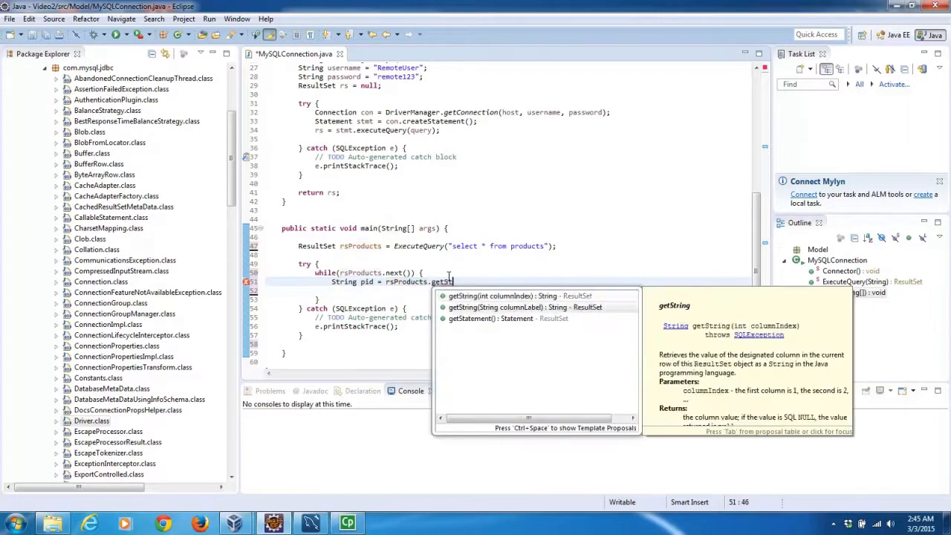
pyautogui.press('Return')
pyautogui.write('"P')
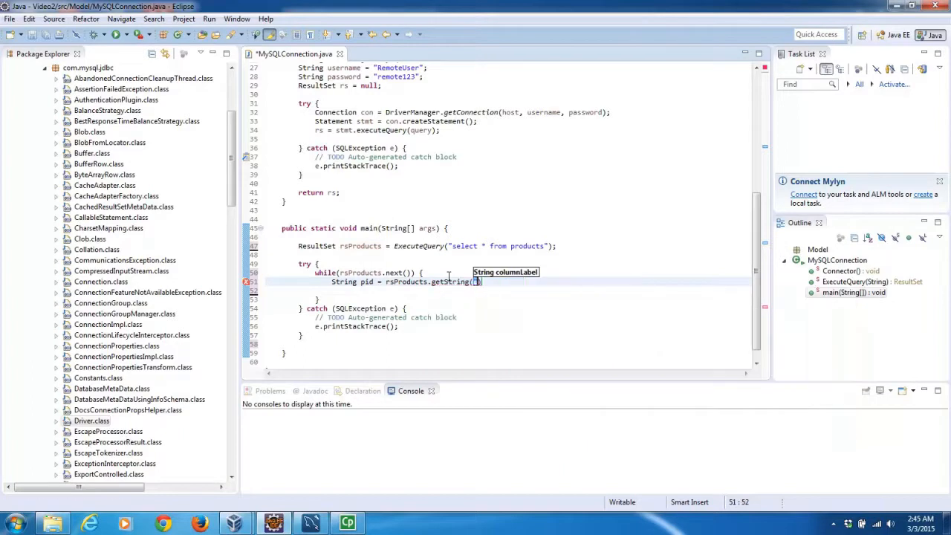
pyautogui.write('rodcuts')
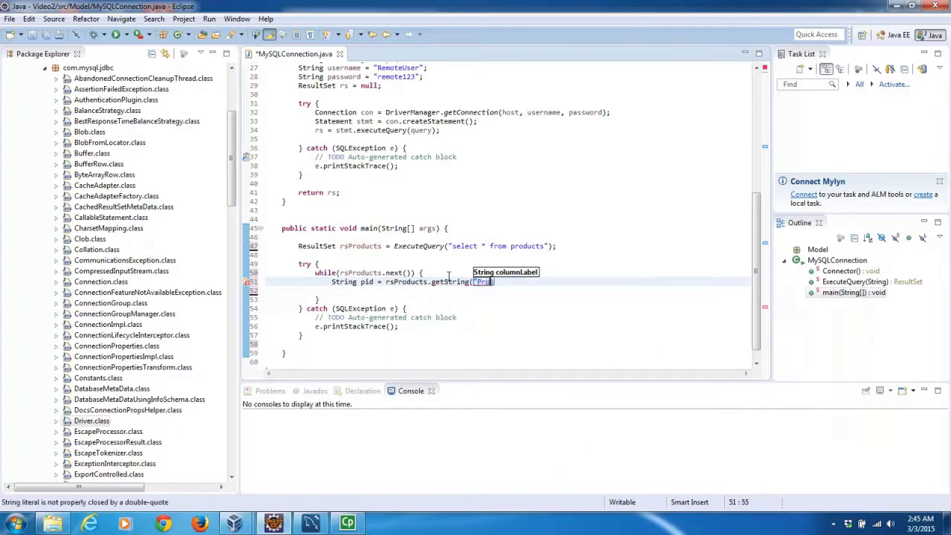
pyautogui.press('BackSpace')
pyautogui.press('BackSpace')
pyautogui.press('BackSpace')
pyautogui.press('BackSpace')
pyautogui.write('uctID");')
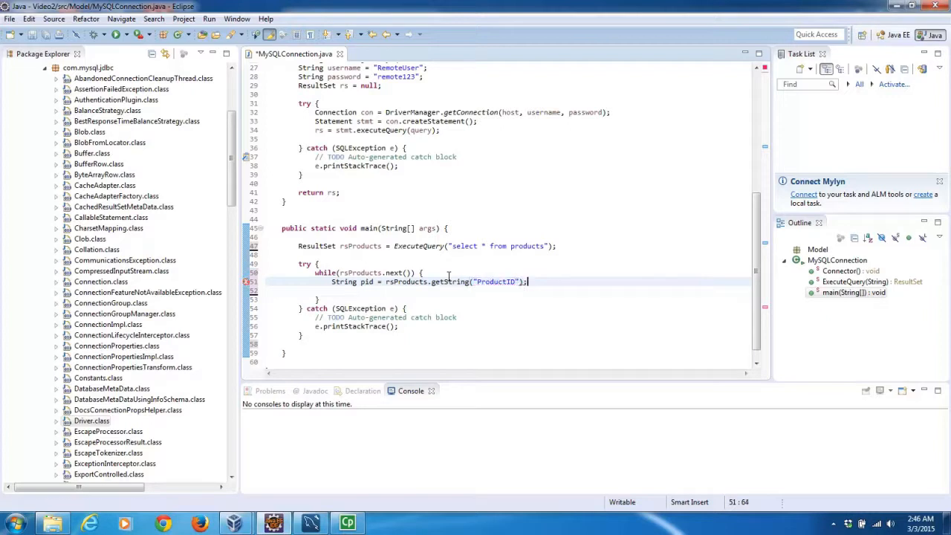
pyautogui.press('Return')
# Declare String pname = rsProducts.getString("ProductName"); on the next line.
pyautogui.write('String ')
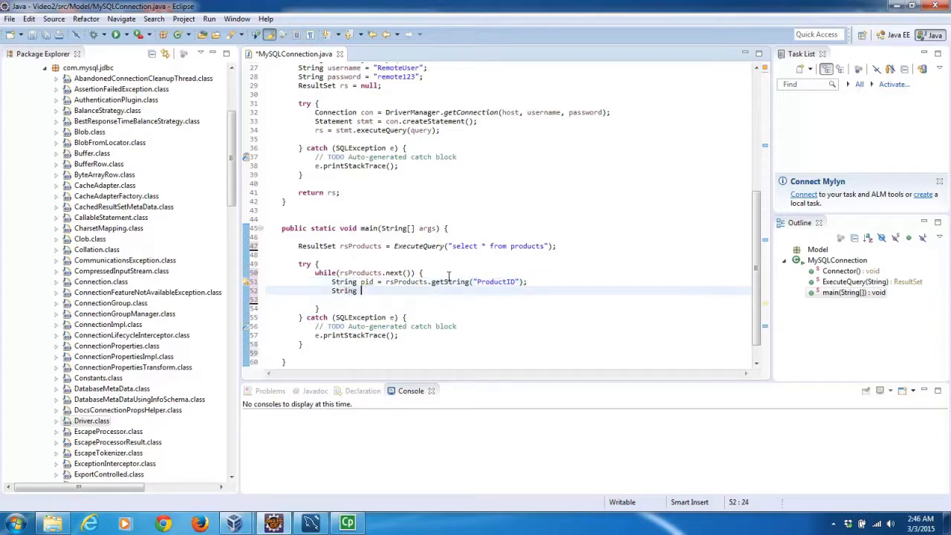
pyautogui.write('pname = rsProducts.')
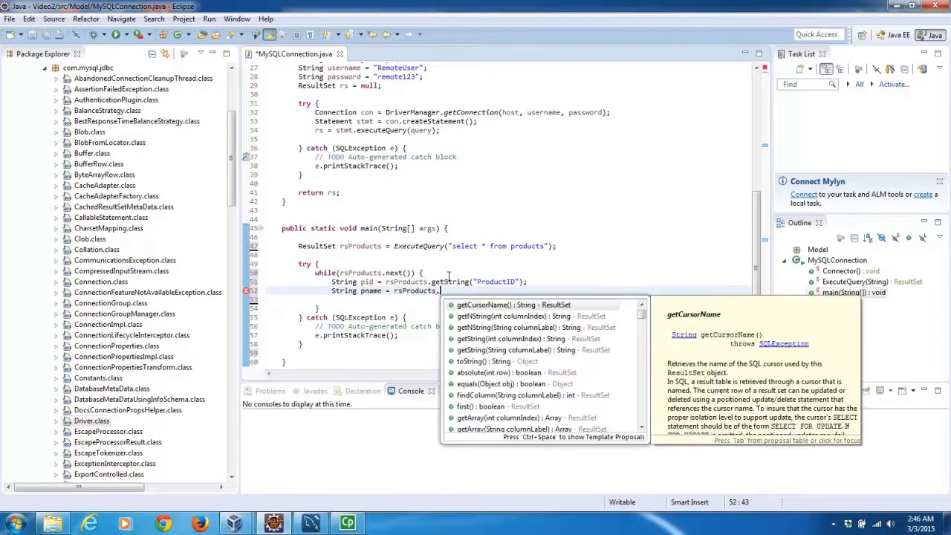
pyautogui.write('getS')
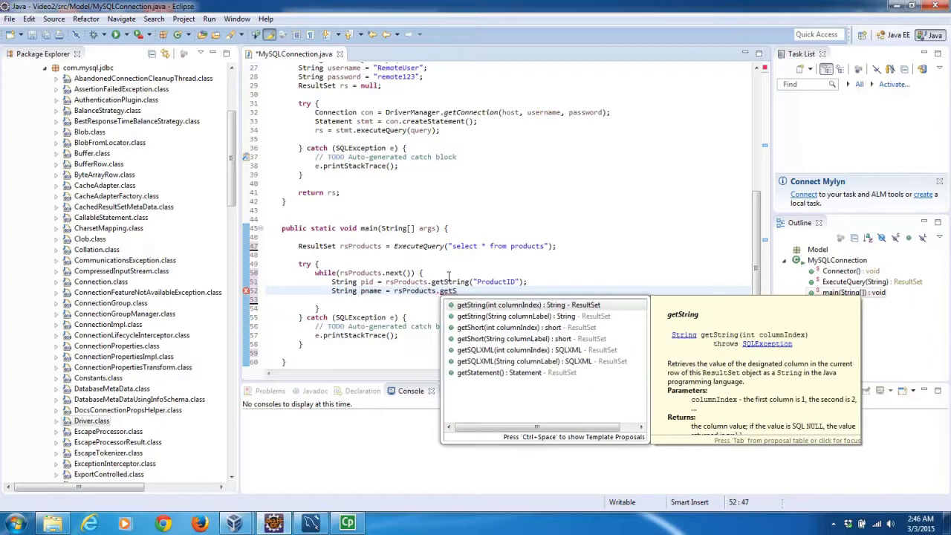
pyautogui.write('tr')
pyautogui.press('Down')
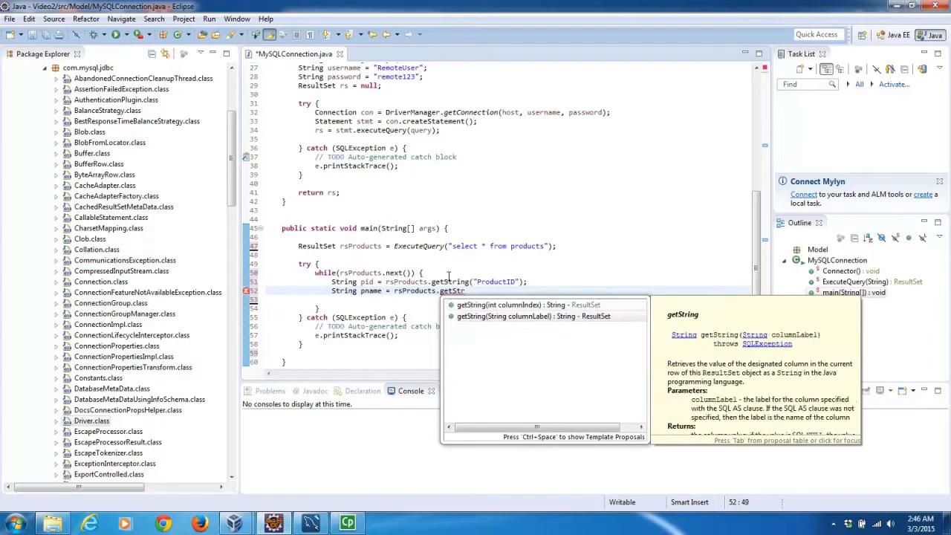
pyautogui.press('Return')
pyautogui.write('"')
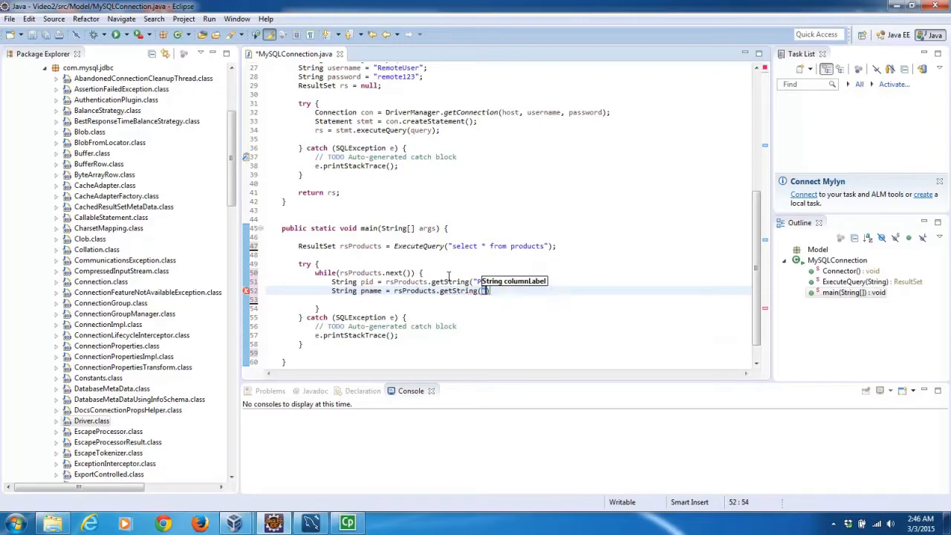
pyautogui.write('Product')
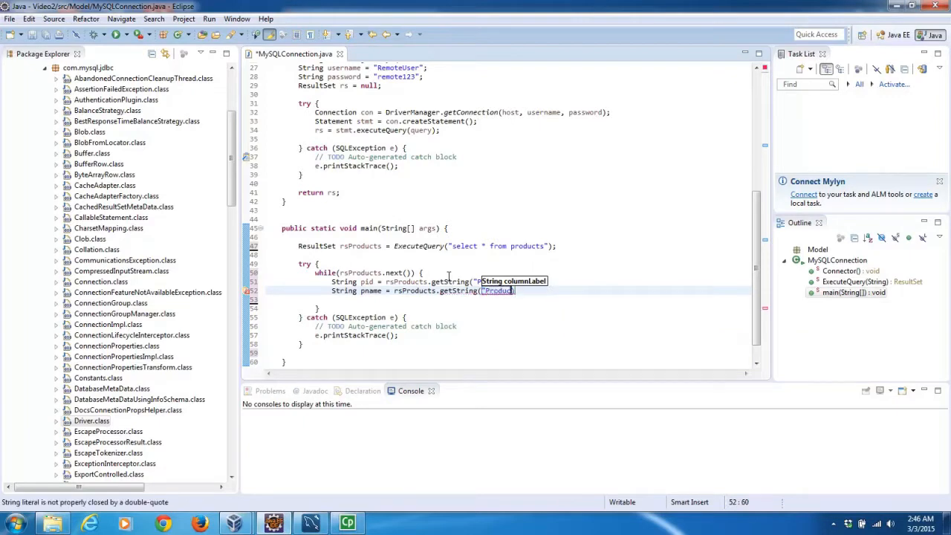
pyautogui.write('Name");')
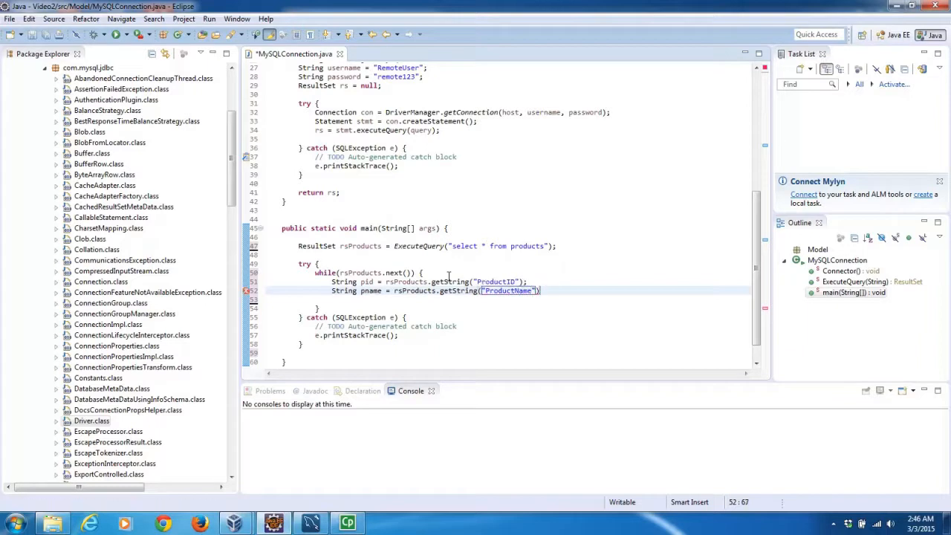
pyautogui.press('Return')
# Declare String pprice = rsProducts.getString("UnitPrice"); below the pname line.
pyautogui.write('Str')
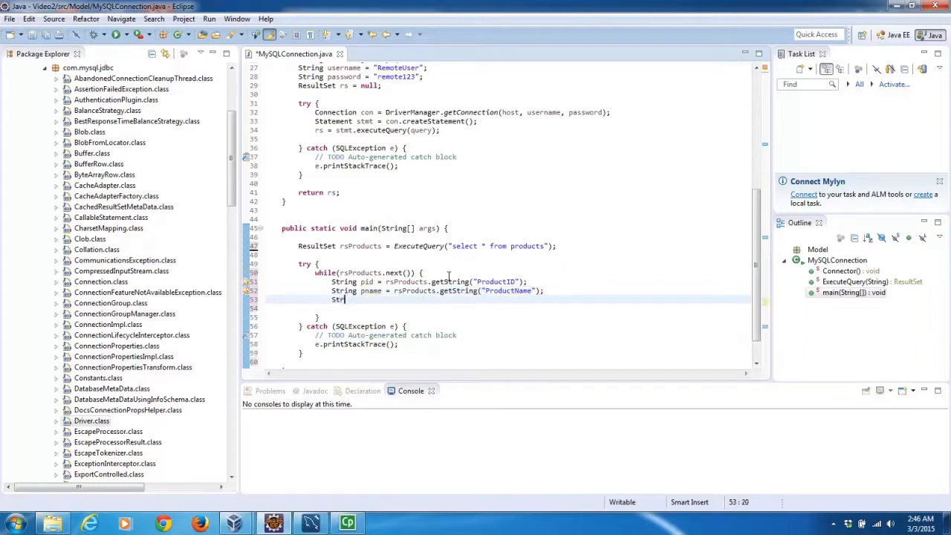
pyautogui.write('ing pprice ')
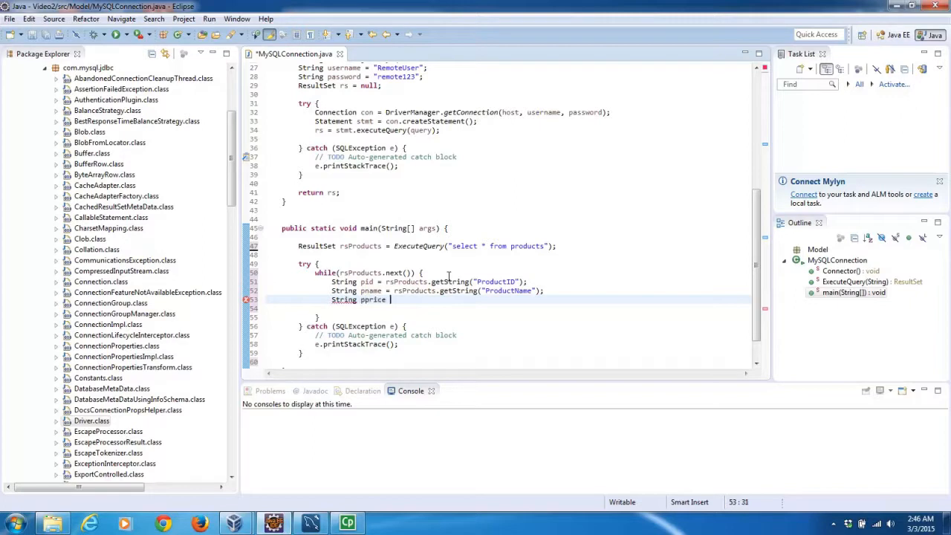
pyautogui.write('= rsP')
pyautogui.hotkey('ctrl', 'space')
pyautogui.write('.get')
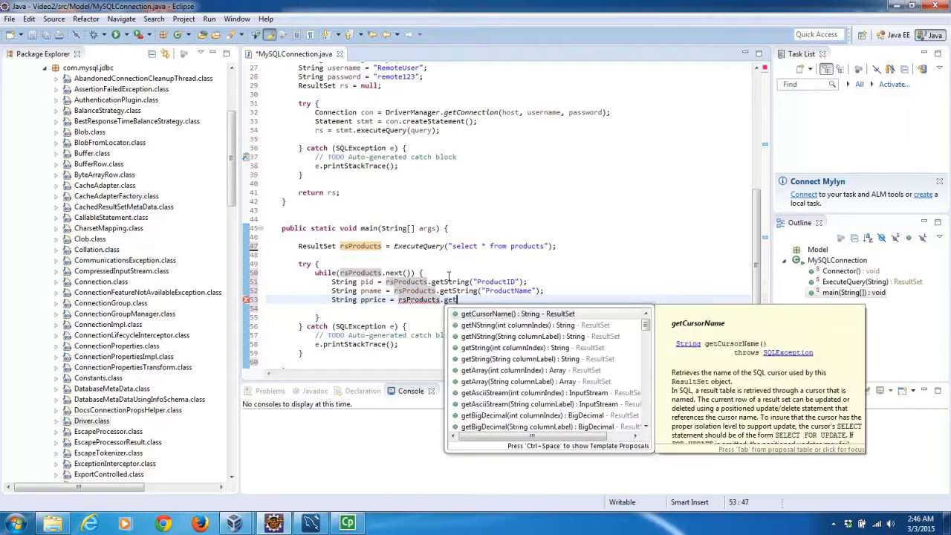
pyautogui.write('S')
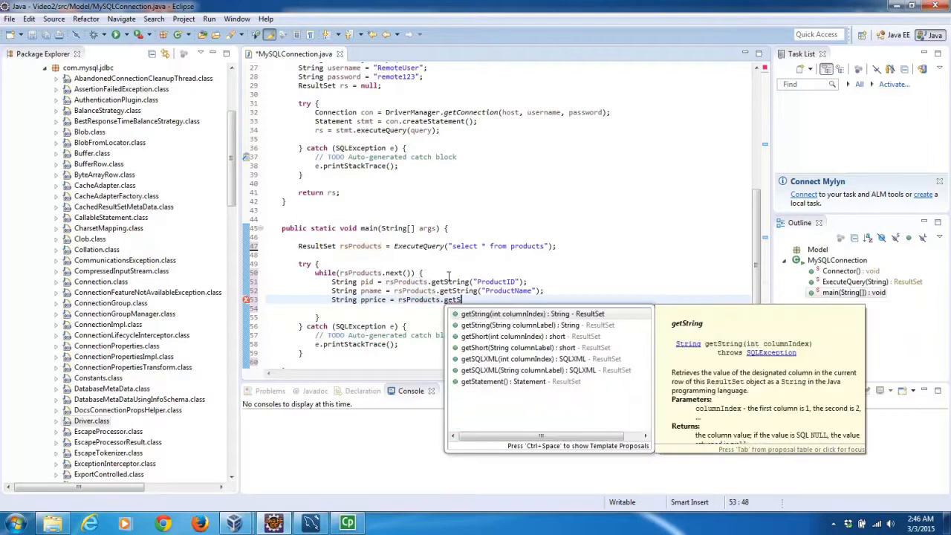
pyautogui.write('t')
pyautogui.press('Down')
pyautogui.press('Return')
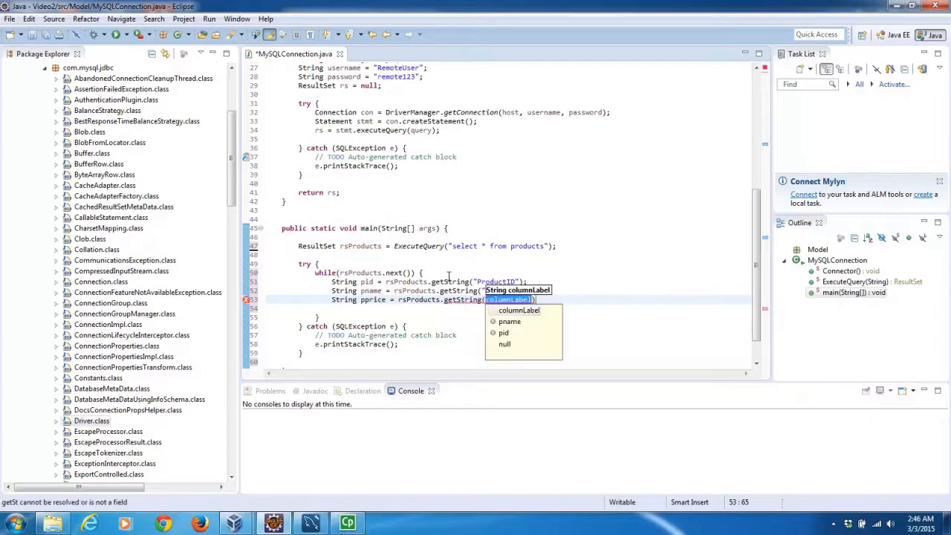
pyautogui.write('"UnitPrice");')
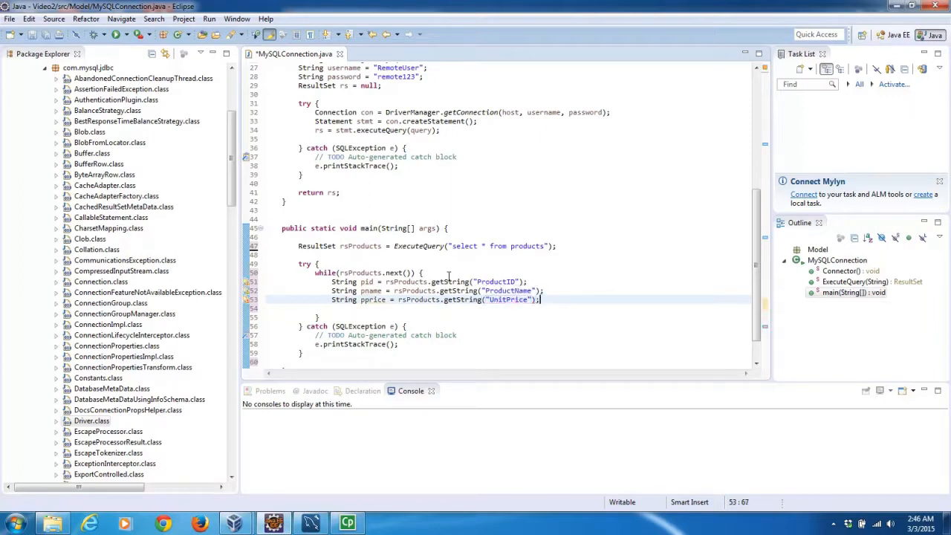
pyautogui.press('Return')
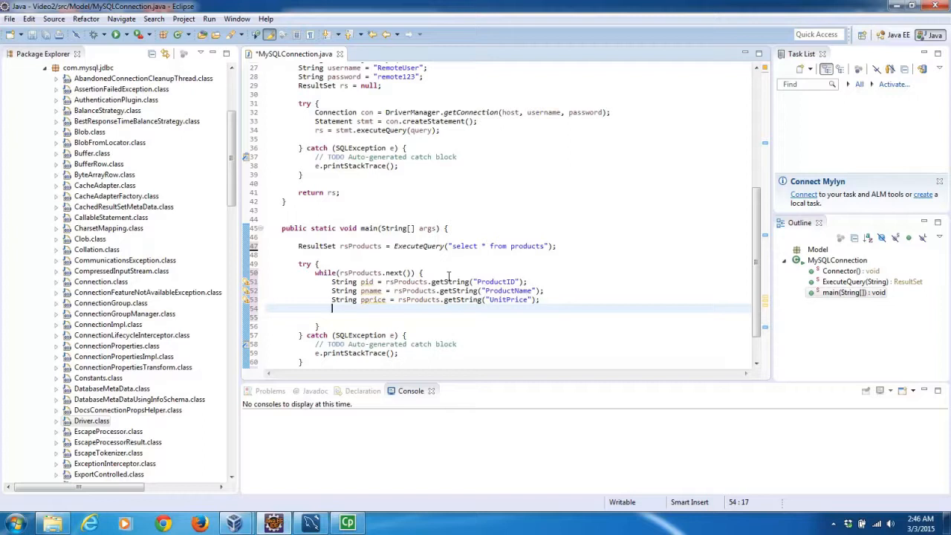
# Add System.out.println printing pid, pname and pprice comma-separated inside the loop.
pyautogui.write('sysout')
pyautogui.hotkey('ctrl', 'space')
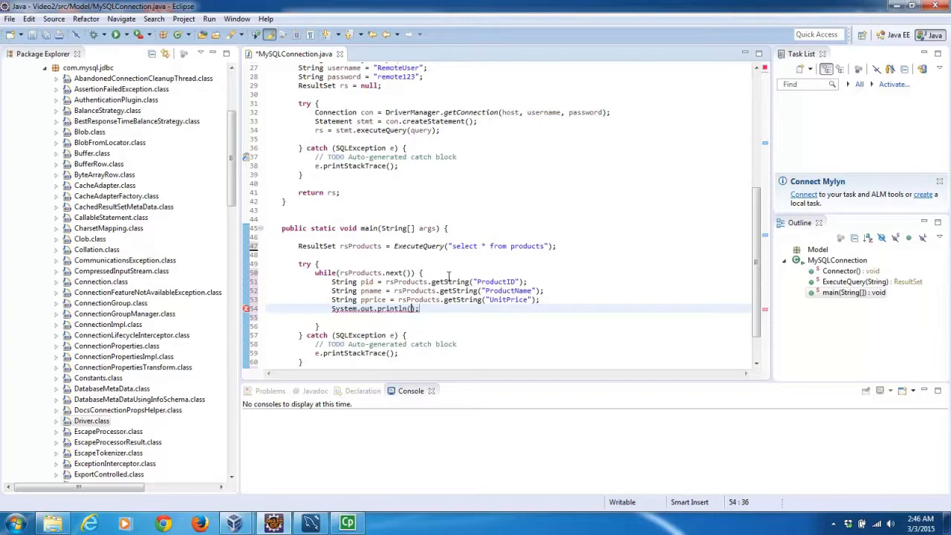
pyautogui.write('"')
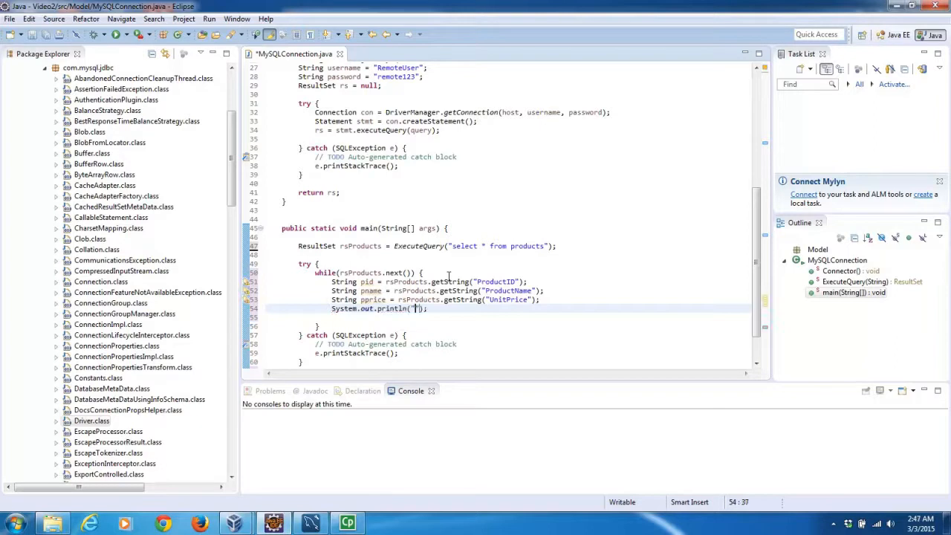
pyautogui.hotkey('ctrl', 'End')
pyautogui.press('Up')
pyautogui.press('Up')
pyautogui.press('Up')
pyautogui.press('Up')
pyautogui.press('Up')
pyautogui.press('Up')
pyautogui.press('Up')
pyautogui.press('Up')
pyautogui.press('Up')
pyautogui.press('Up')
pyautogui.press('Up')
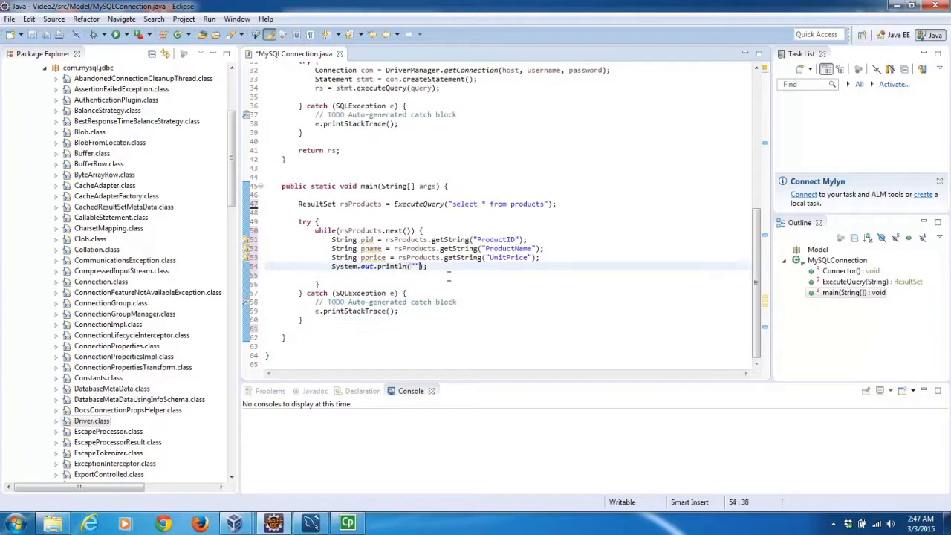
pyautogui.press('BackSpace')
pyautogui.press('BackSpace')
pyautogui.write('pid')
pyautogui.write('+')
pyautogui.write('"')
pyautogui.write(',"')
pyautogui.write('+')
pyautogui.write('pname')
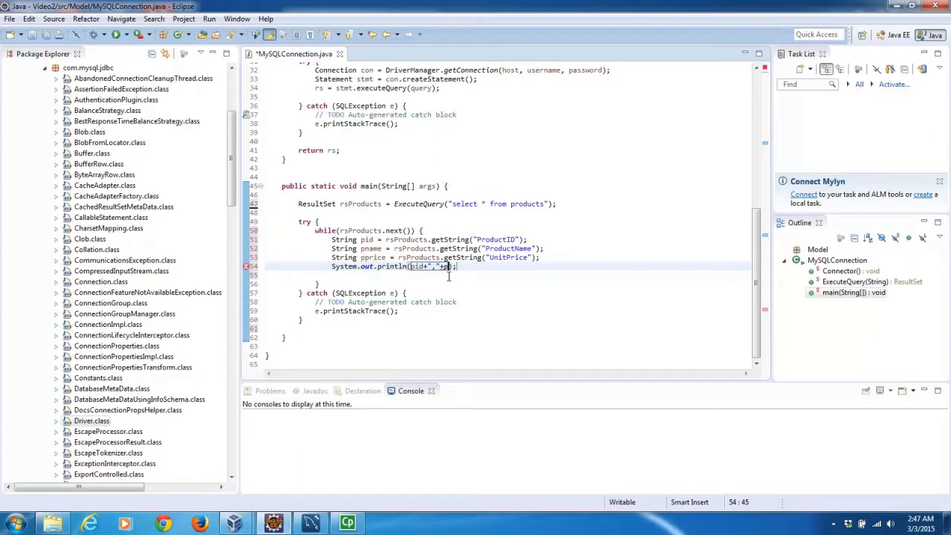
pyautogui.write('+", "+')
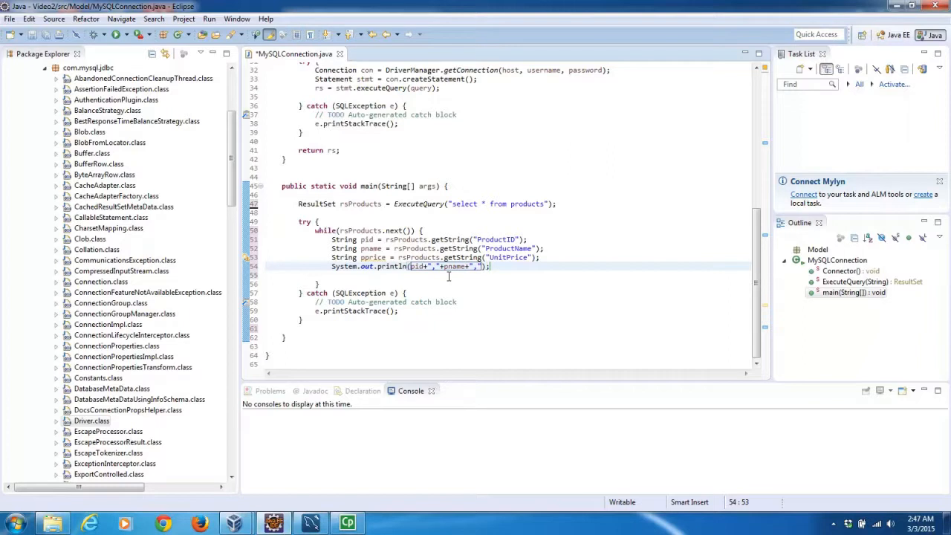
pyautogui.write('pprice')
pyautogui.click(448, 276)
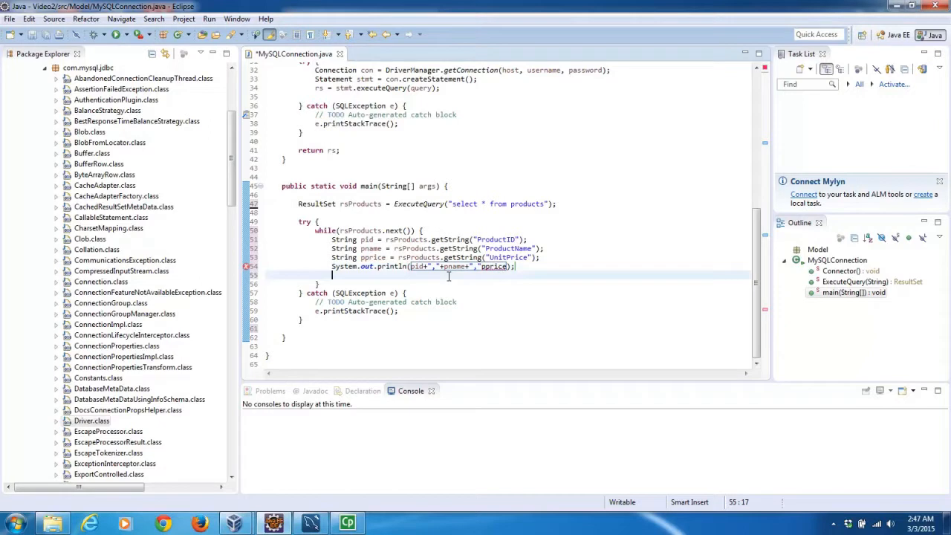
pyautogui.click(408, 204)
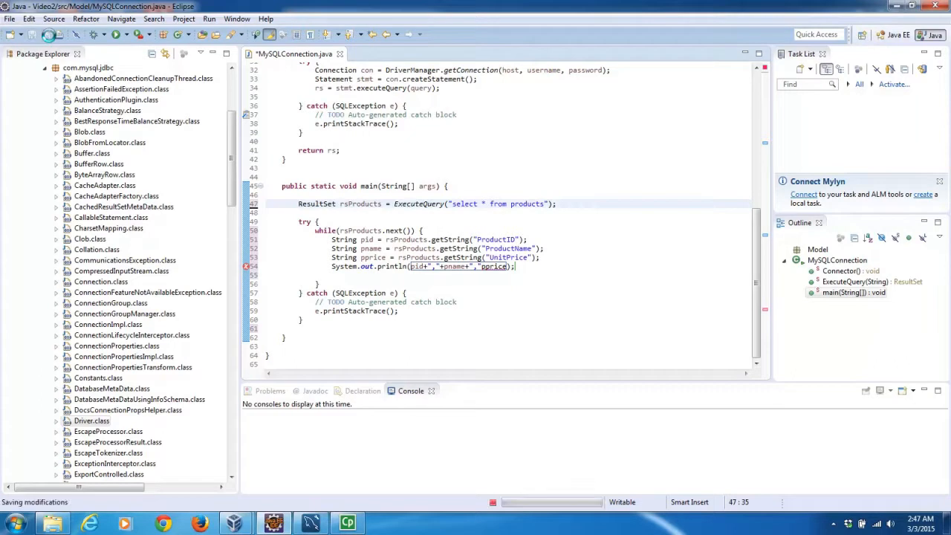
# Insert the missing + before pprice in the println and save the file.
pyautogui.click(46, 34)
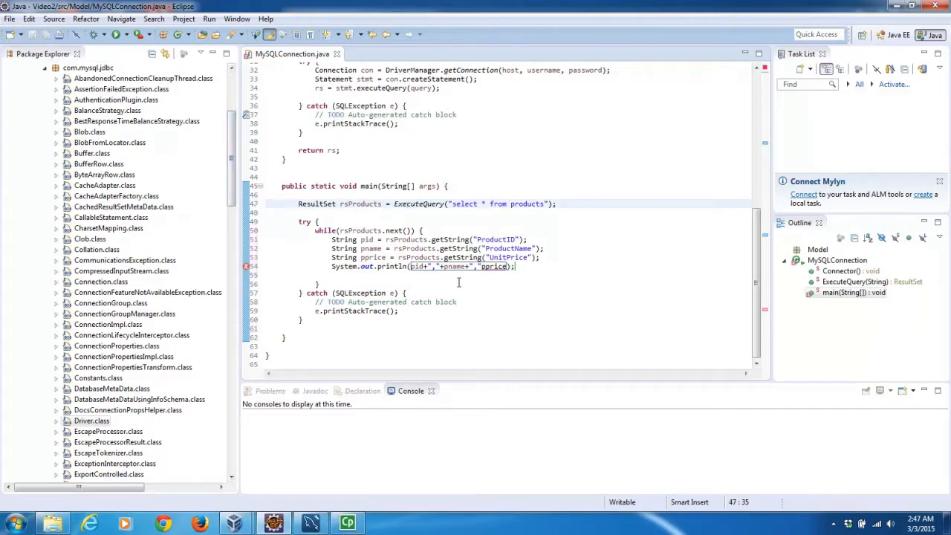
pyautogui.click(480, 267)
pyautogui.write('+')
pyautogui.click(460, 249)
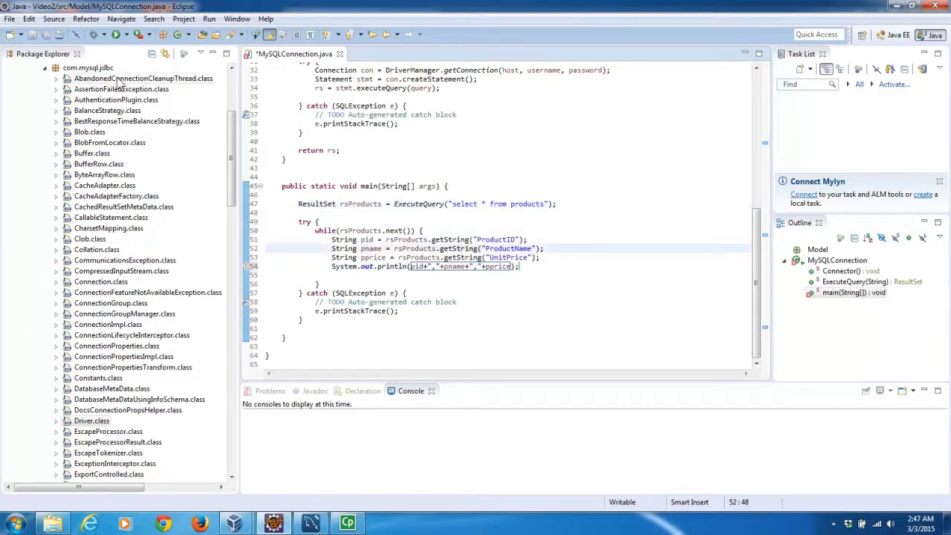
pyautogui.click(44, 34)
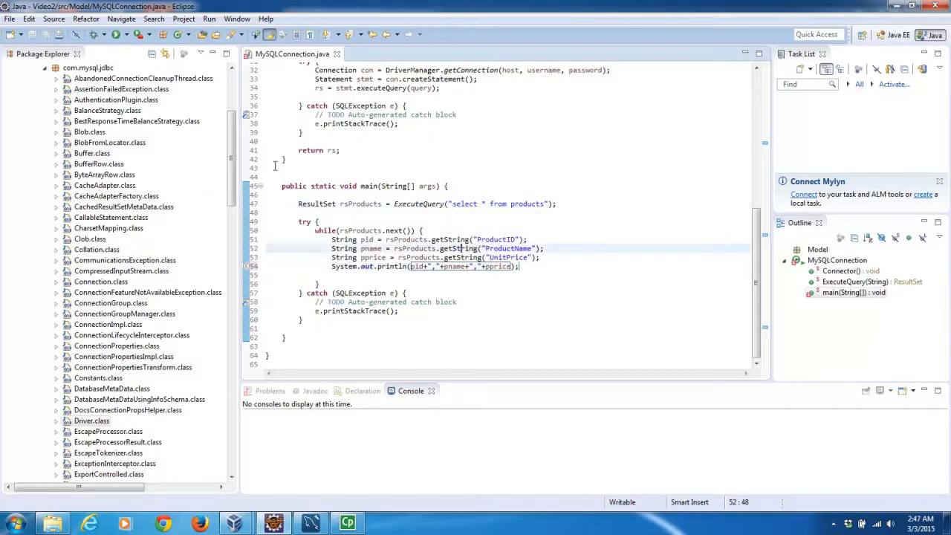
# Run MySQLConnection and read the console's "No database selected" SQLException.
pyautogui.click(116, 35)
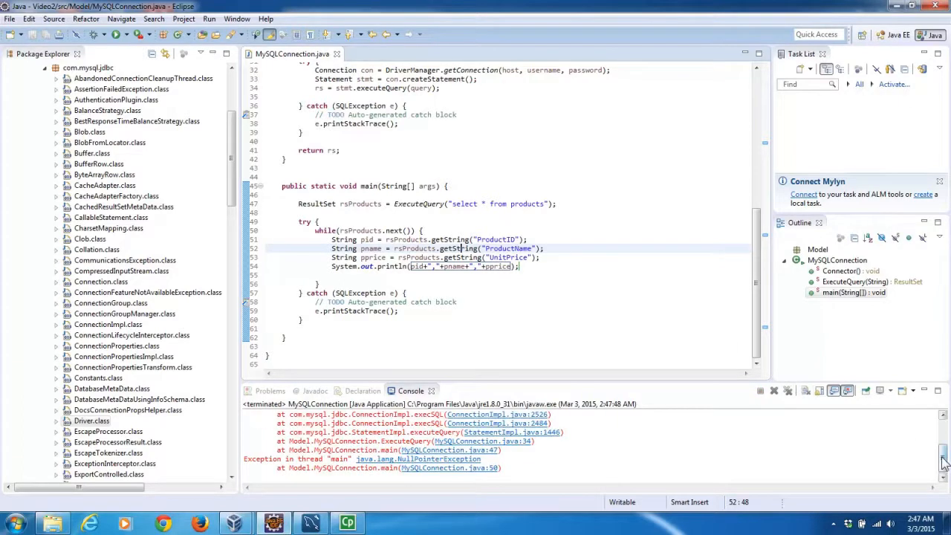
pyautogui.moveTo(944, 462); pyautogui.dragTo(943, 420)
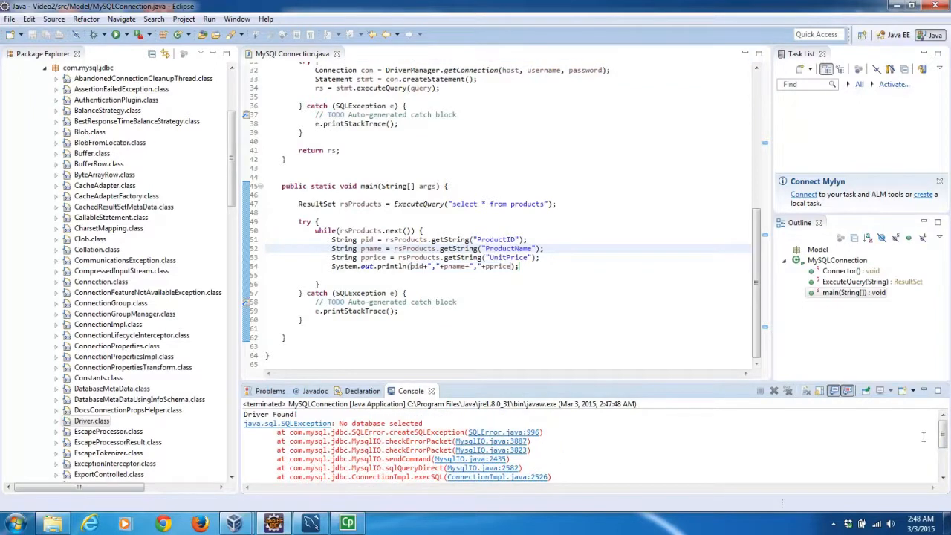
pyautogui.moveTo(756, 321); pyautogui.dragTo(756, 260)
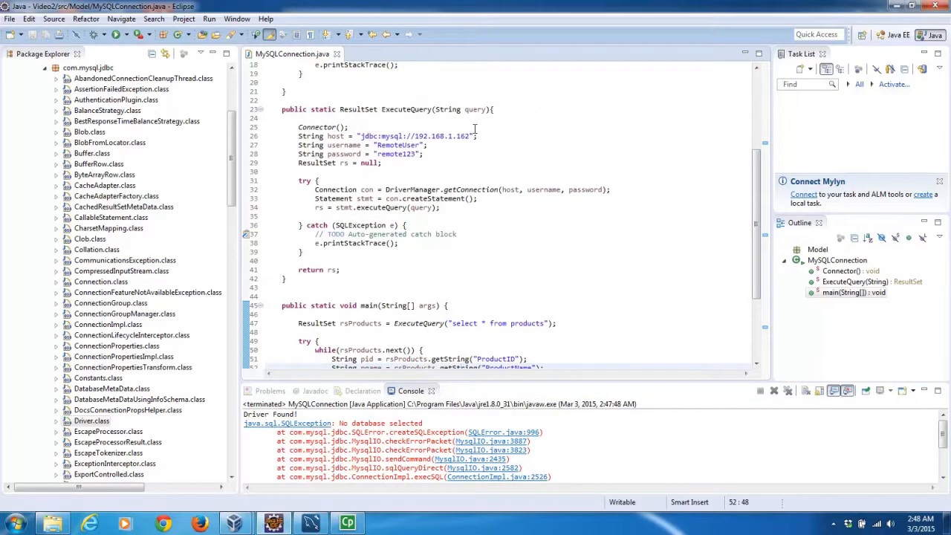
# Append /northwind to the host URL so it reads jdbc:mysql://192.168.1.162/northwind.
pyautogui.click(470, 136)
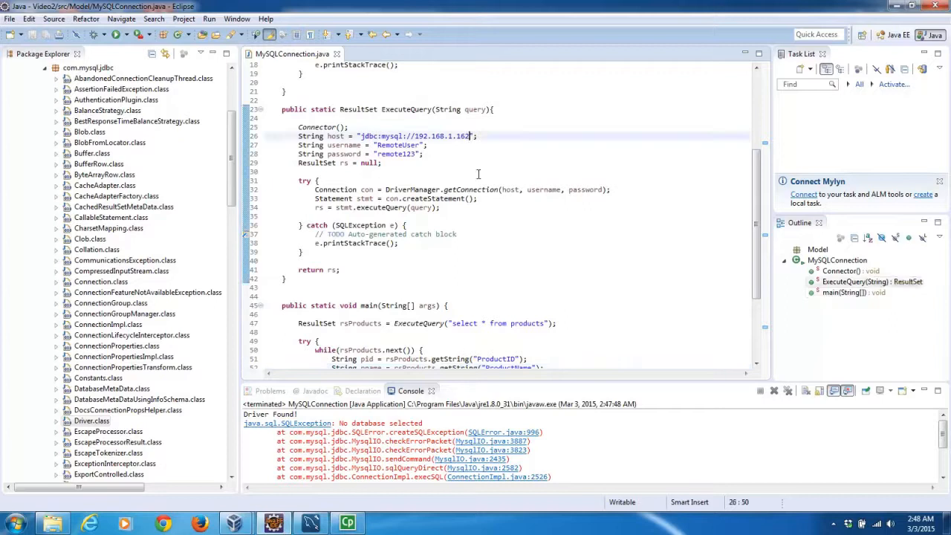
pyautogui.write('/')
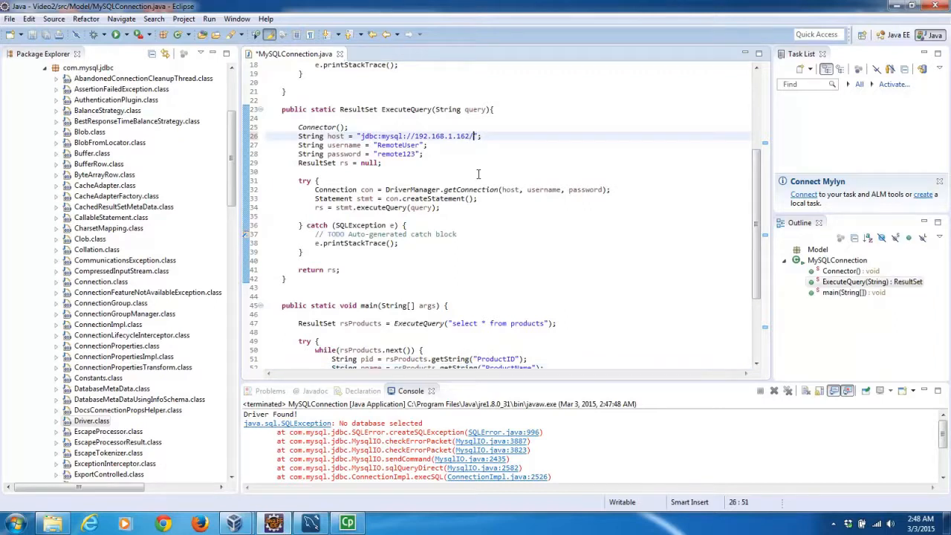
pyautogui.write('northwind')
pyautogui.moveTo(754, 214); pyautogui.dragTo(756, 260)
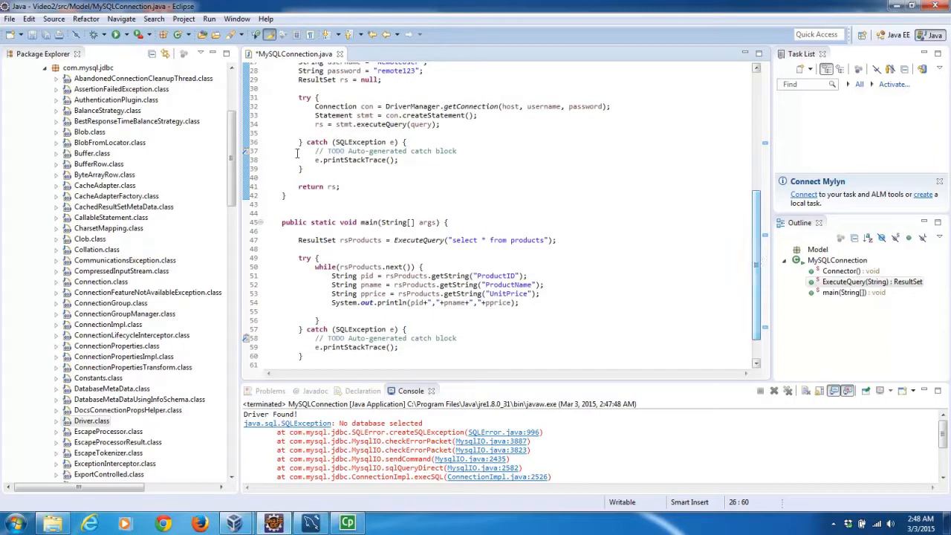
# Save and rerun, checking the console lists product rows starting with 1,Chai,18.0000.
pyautogui.click(46, 36)
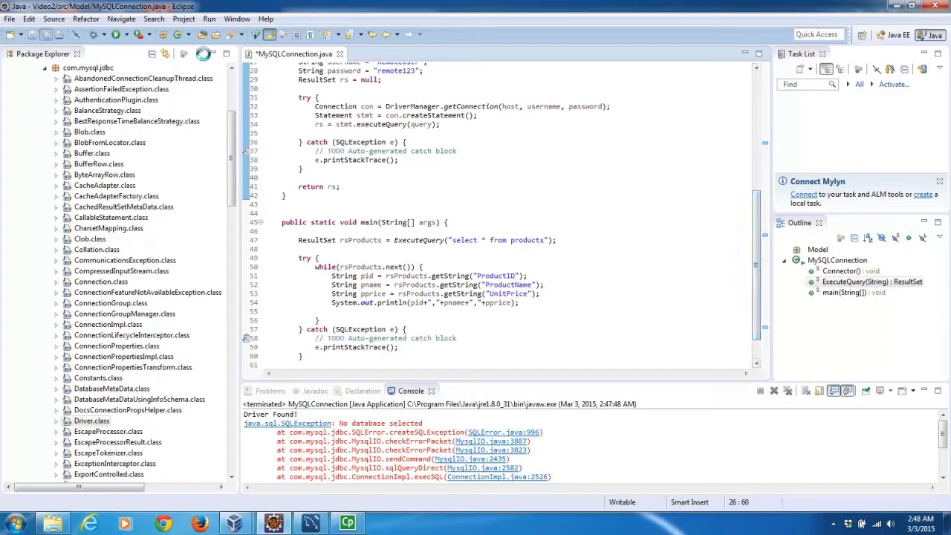
pyautogui.click(116, 35)
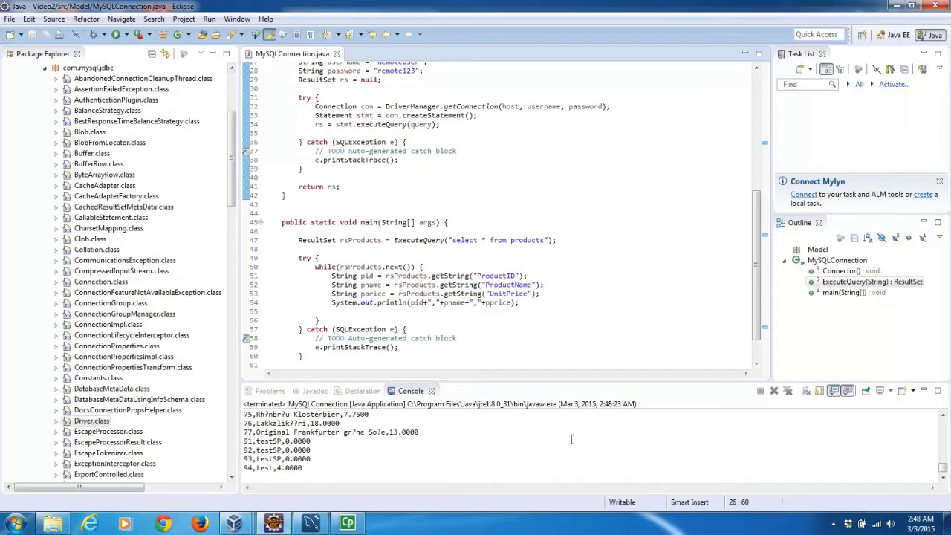
pyautogui.moveTo(943, 470); pyautogui.dragTo(945, 401)
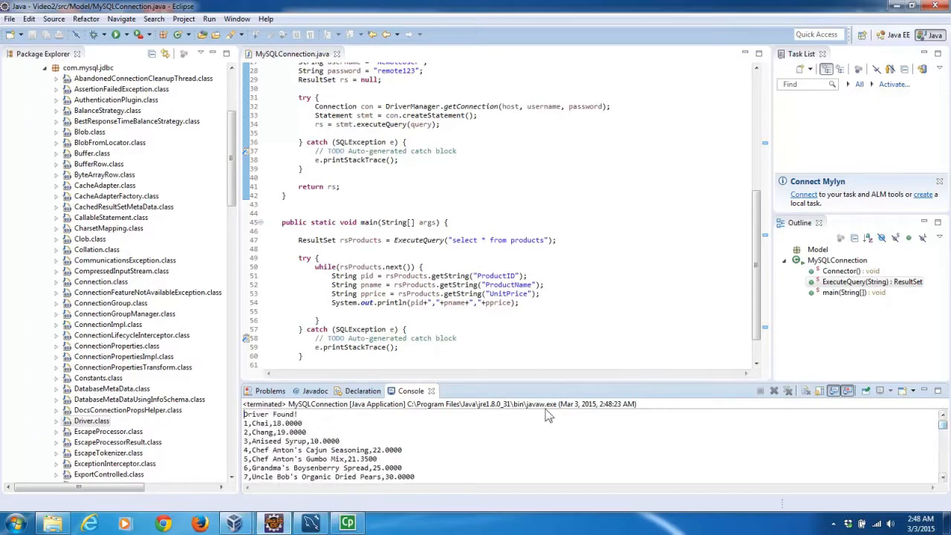
pyautogui.moveTo(246, 423); pyautogui.dragTo(280, 432)
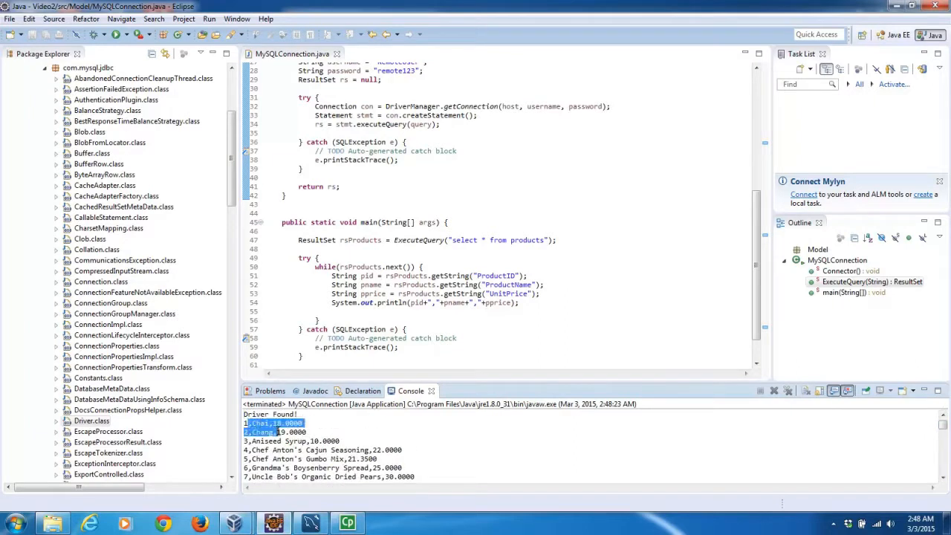
pyautogui.click(281, 433)
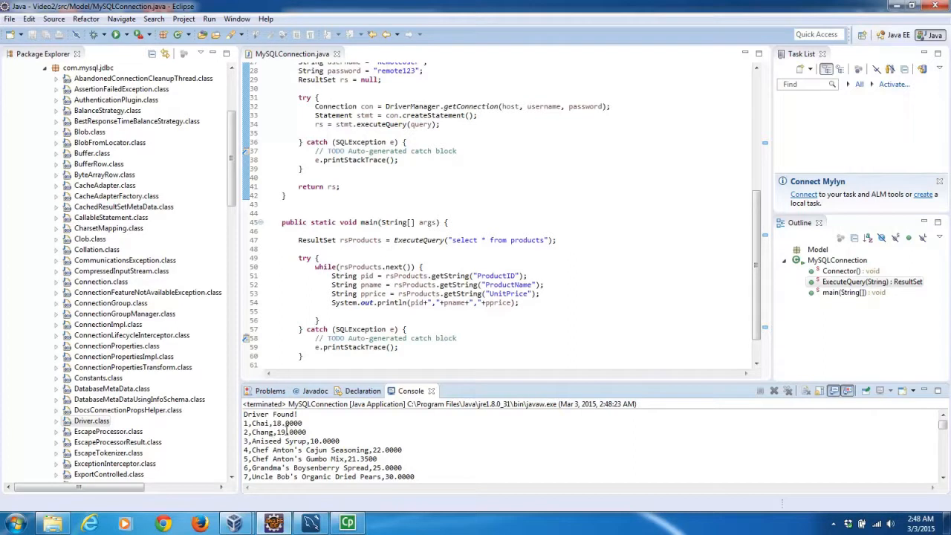